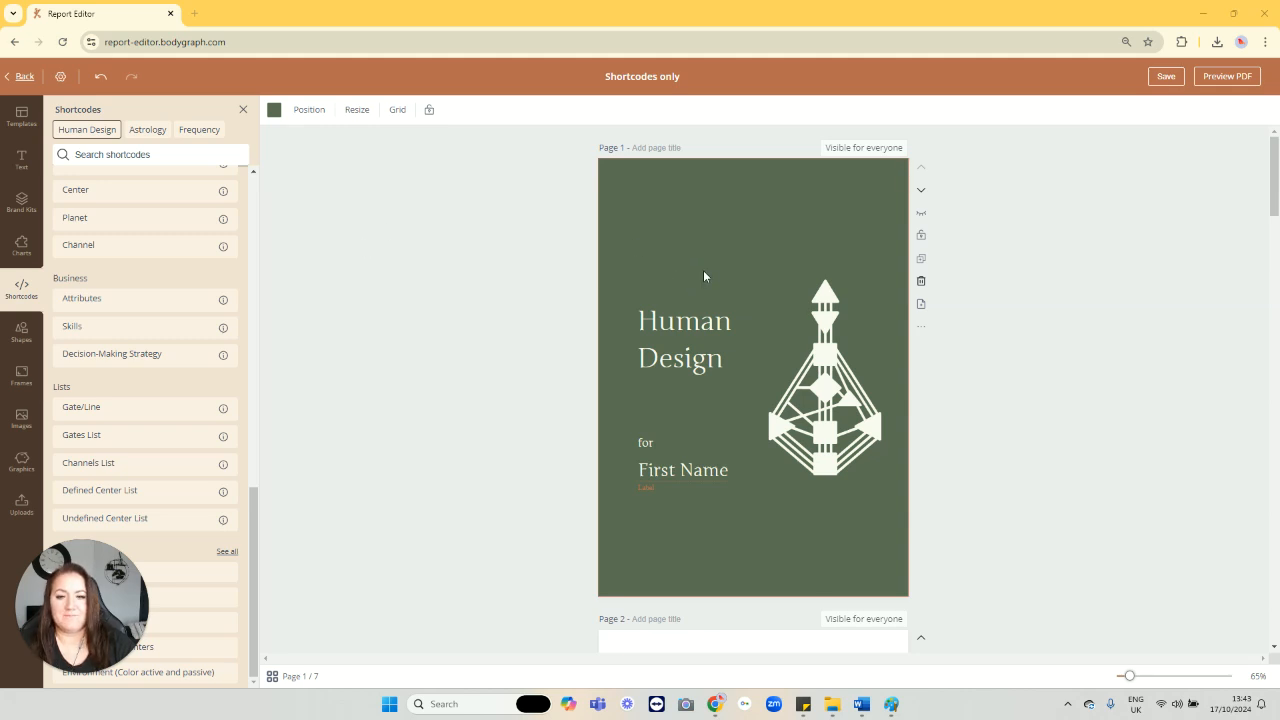
# Step: Inspect the birth details form for the report's PDF preview and close it without generating a preview
pyautogui.click(686, 471)
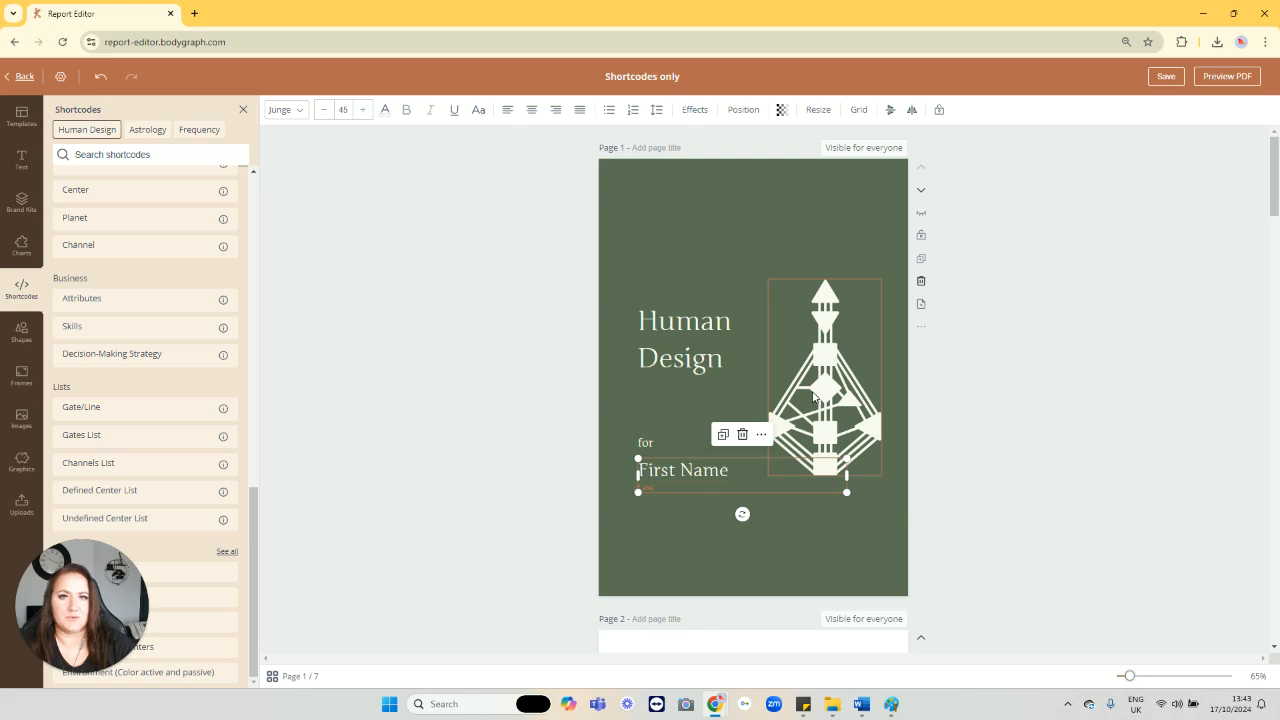
pyautogui.click(1220, 80)
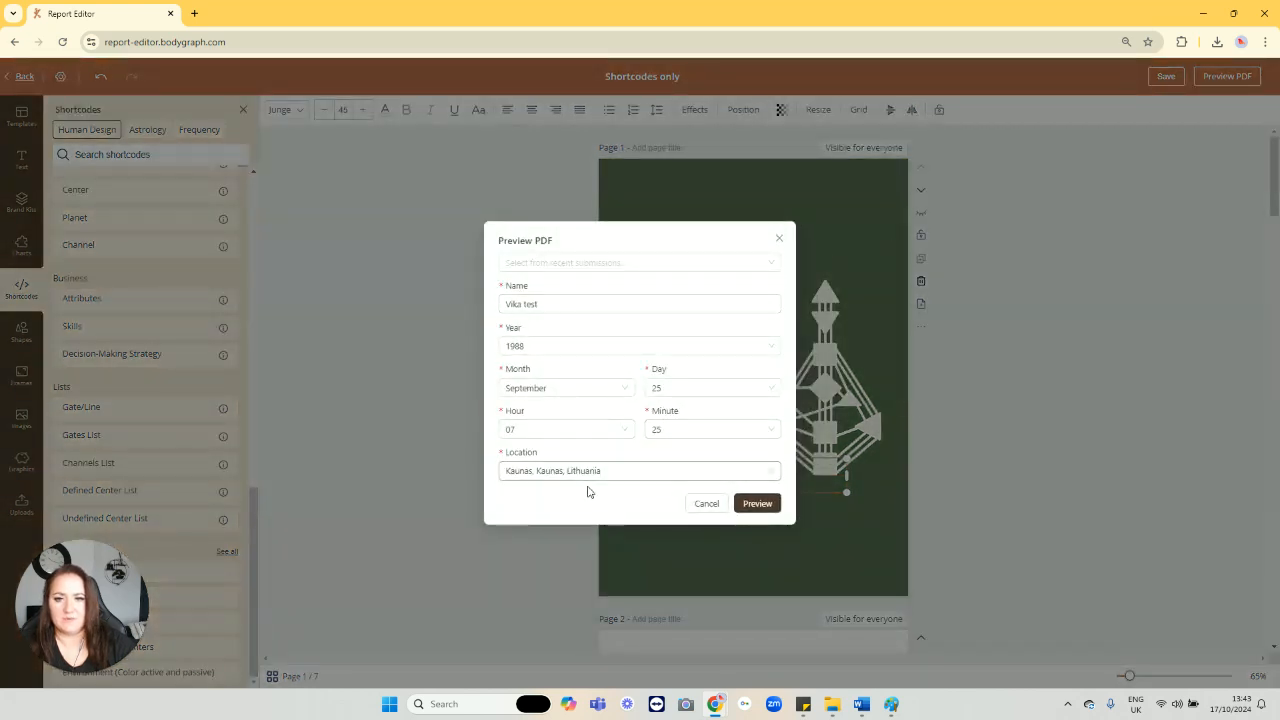
pyautogui.click(778, 240)
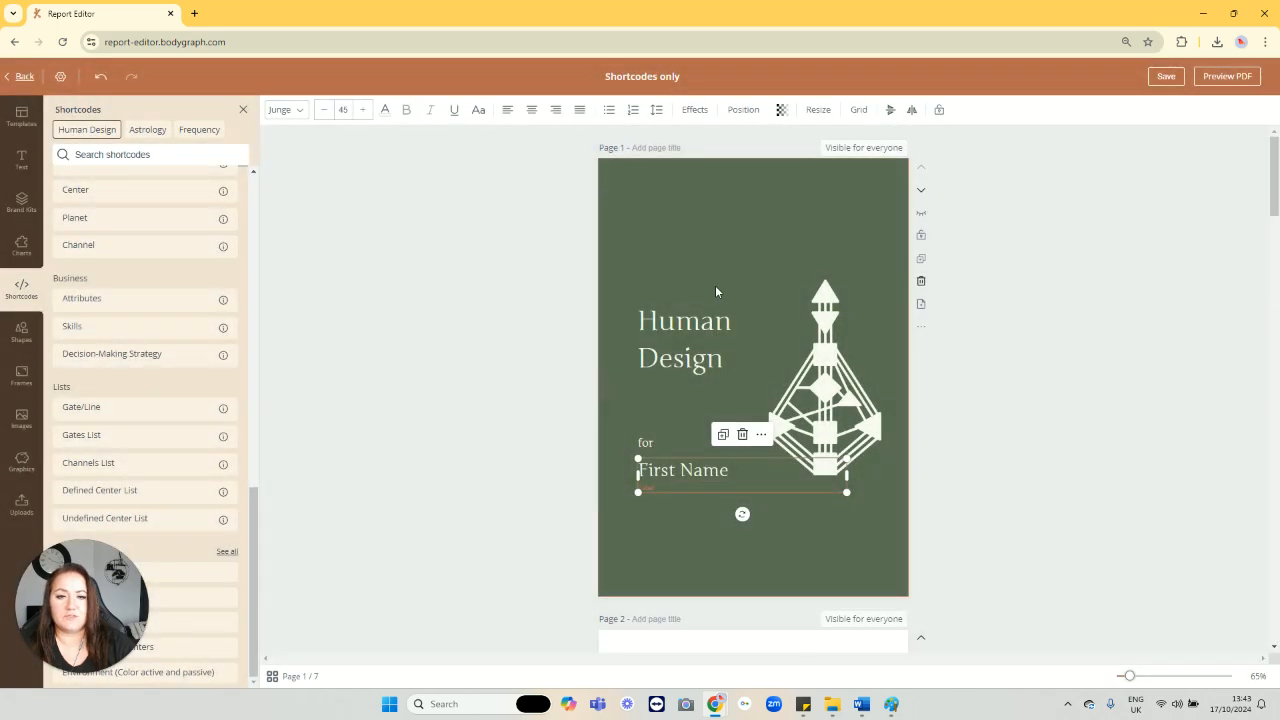
pyautogui.click(738, 244)
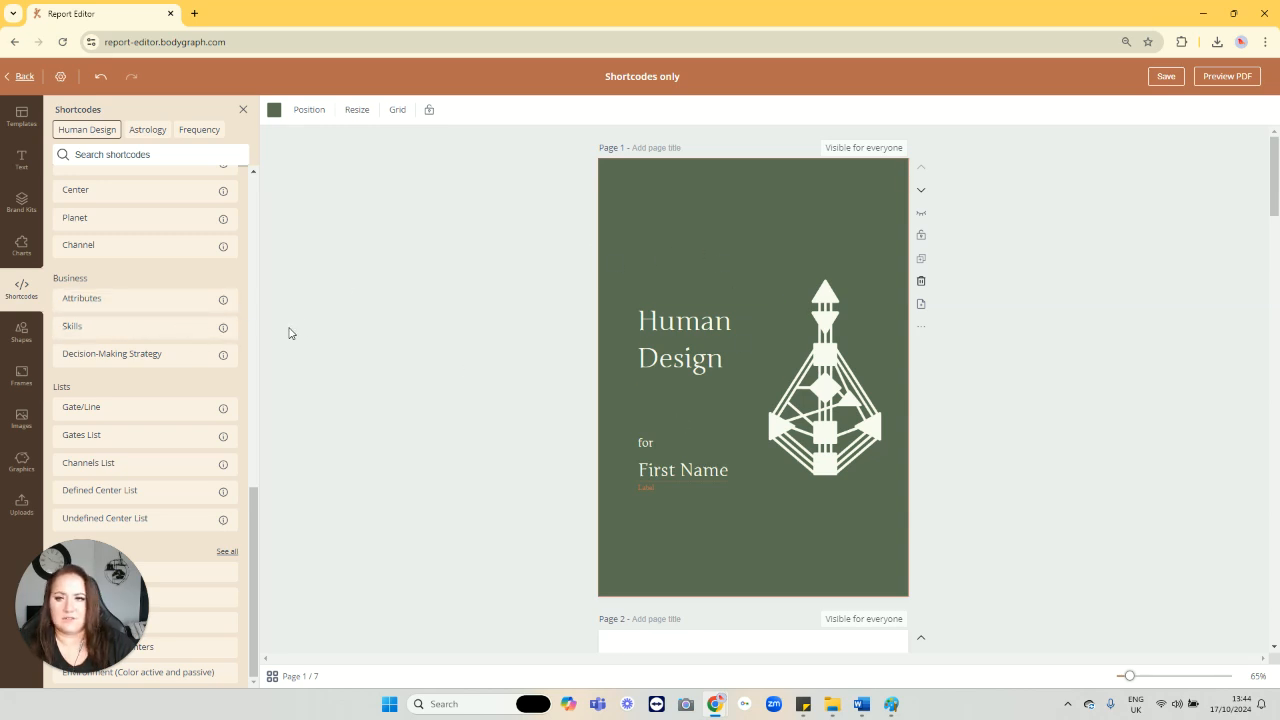
# Step: Add a Birth Date (Local) shortcode below First Name on the cover page and colour its text off-white
pyautogui.scroll(10, 112, 320)
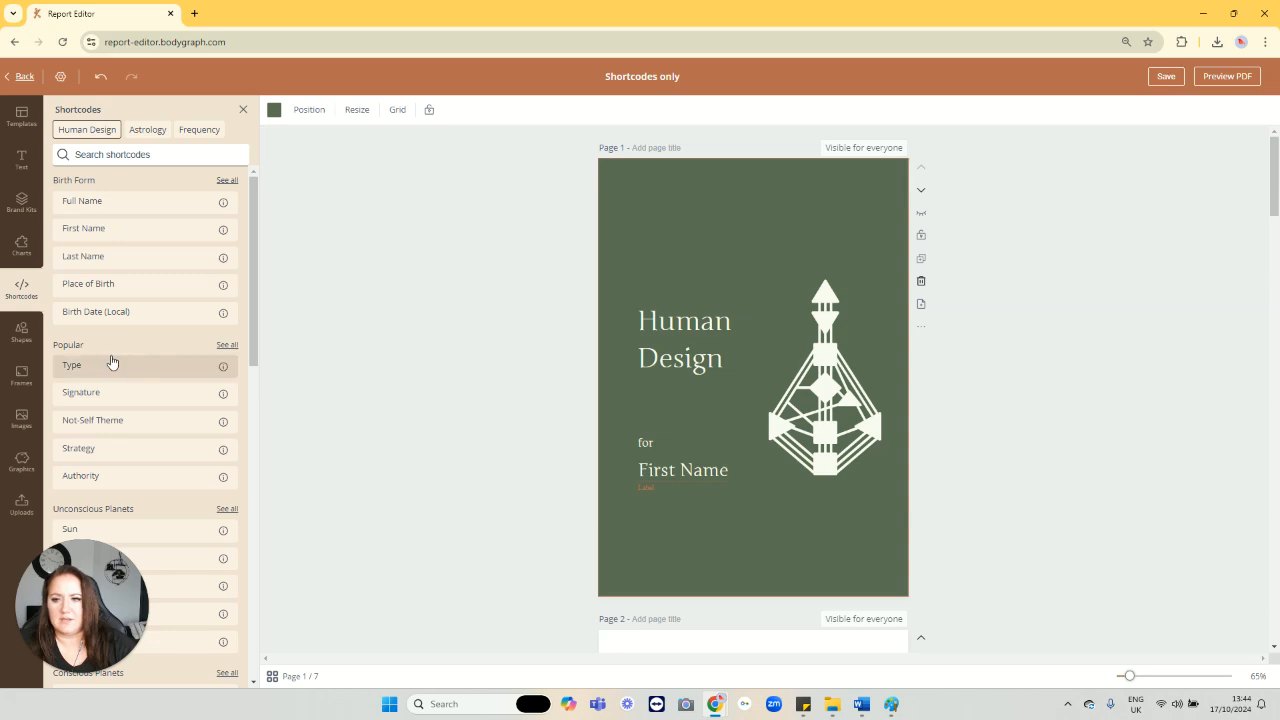
pyautogui.click(227, 180)
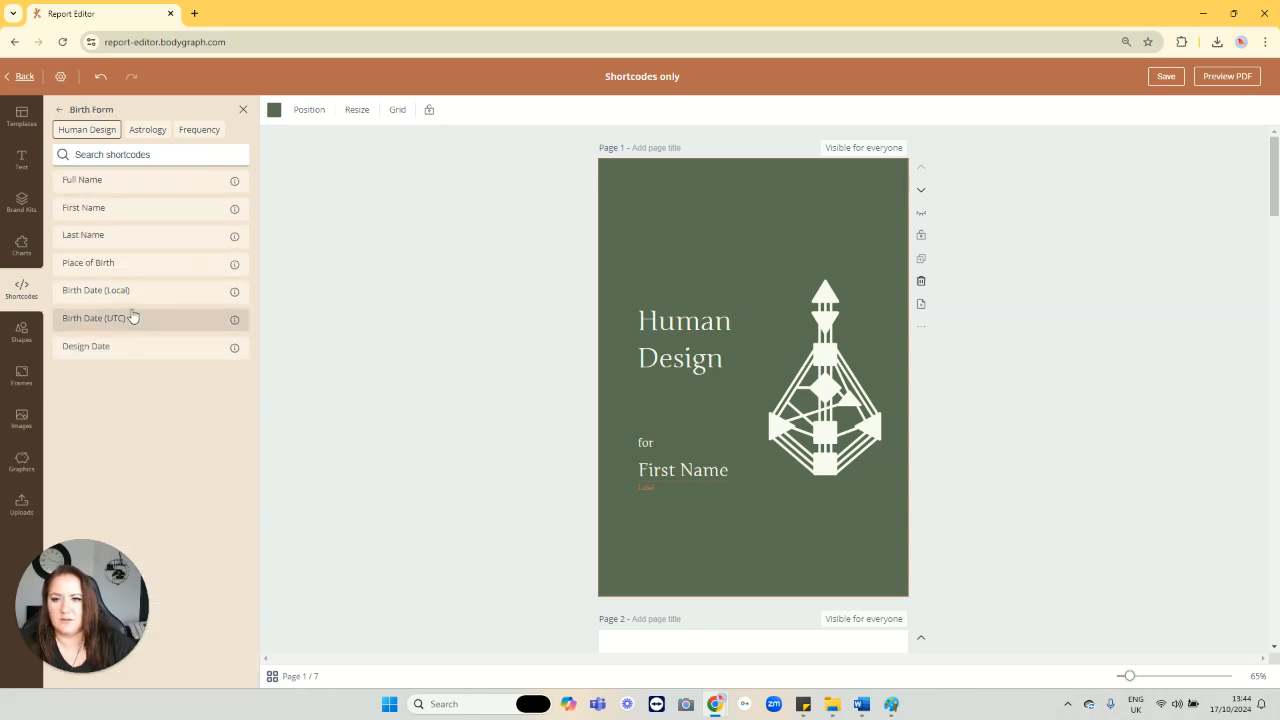
pyautogui.click(137, 291)
pyautogui.moveTo(759, 379); pyautogui.dragTo(714, 503)
pyautogui.click(391, 110)
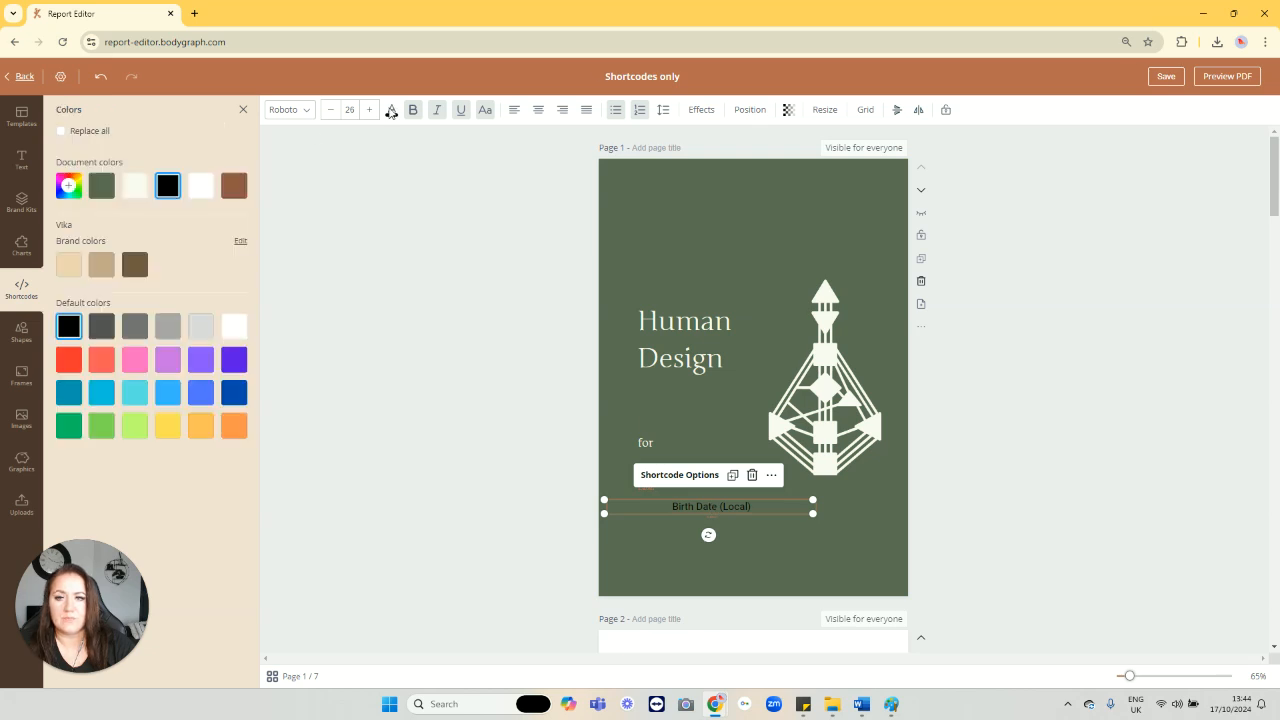
pyautogui.click(134, 187)
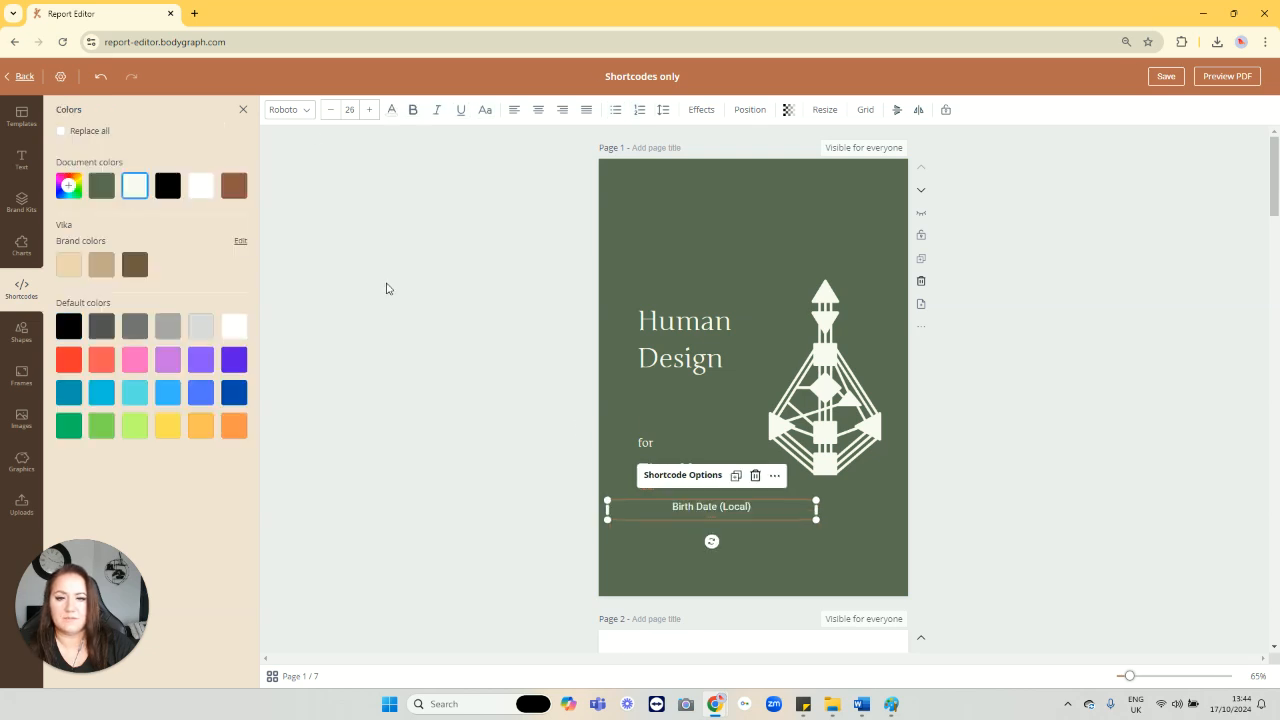
# Step: Generate a PDF preview of page 1, check the name and birth date on it, and return to the editor
pyautogui.click(921, 326)
pyautogui.click(936, 348)
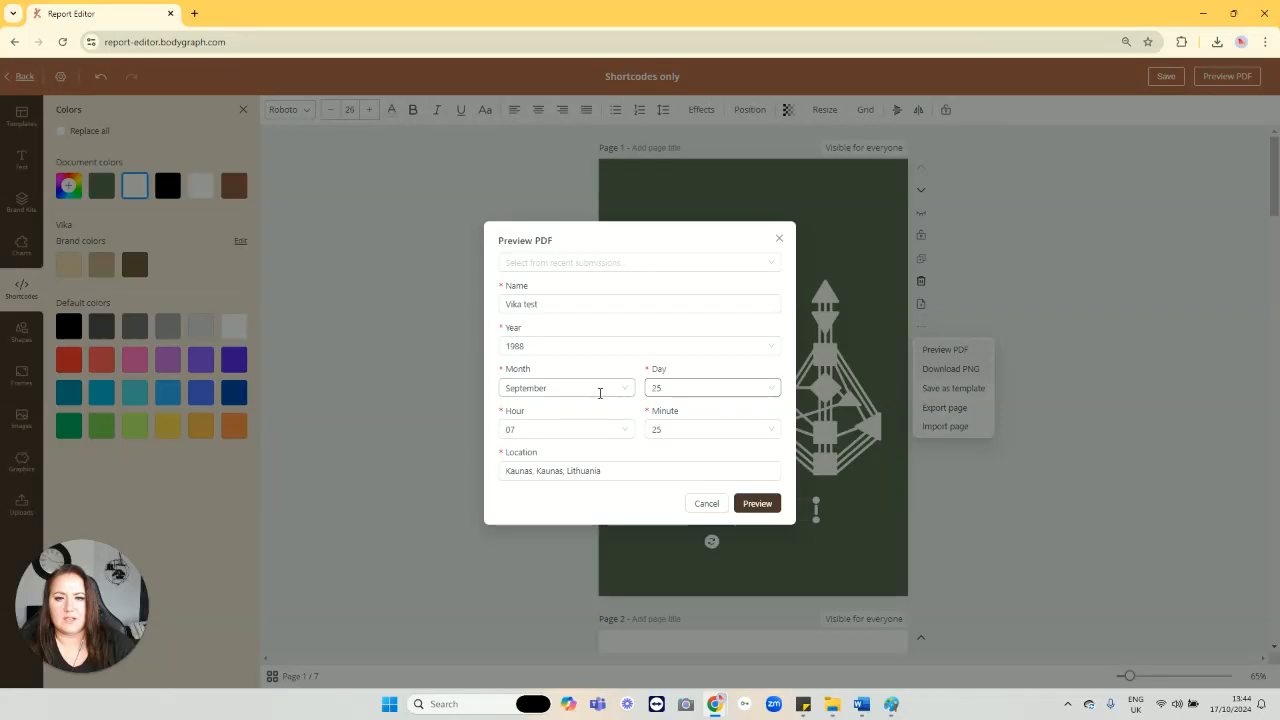
pyautogui.click(758, 504)
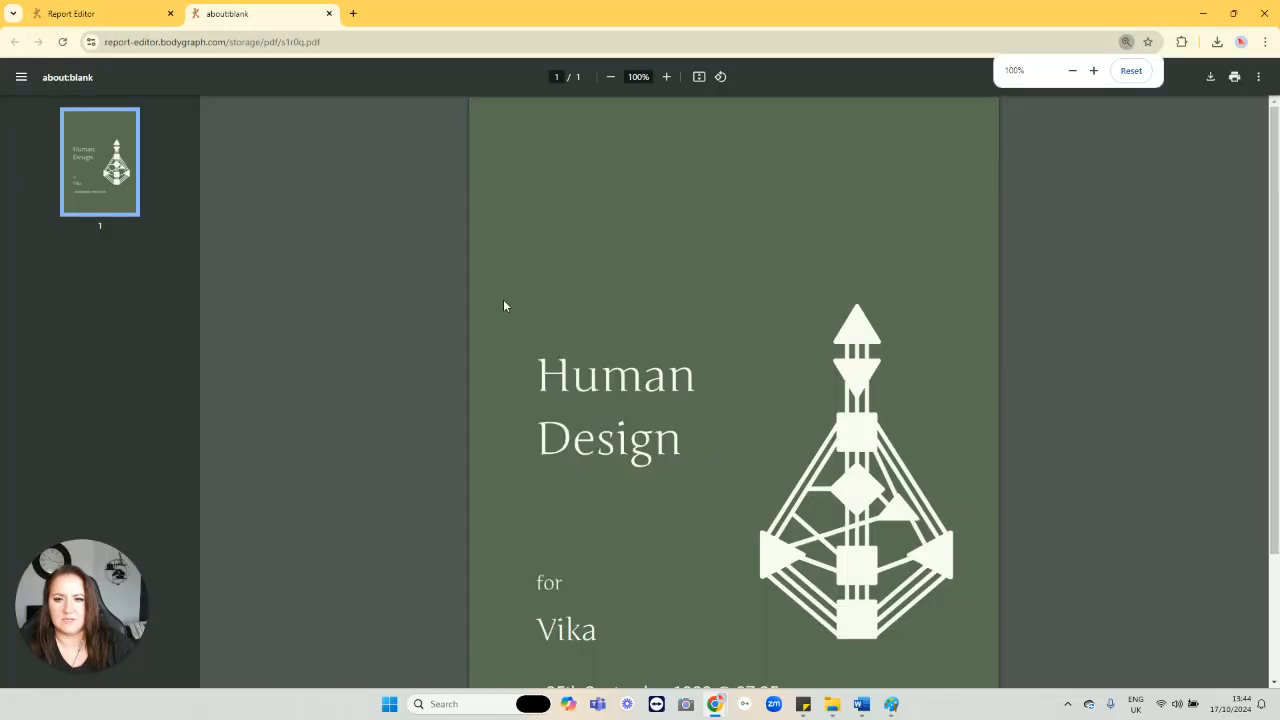
pyautogui.scroll(-3, 573, 318)
pyautogui.moveTo(602, 468); pyautogui.dragTo(530, 461)
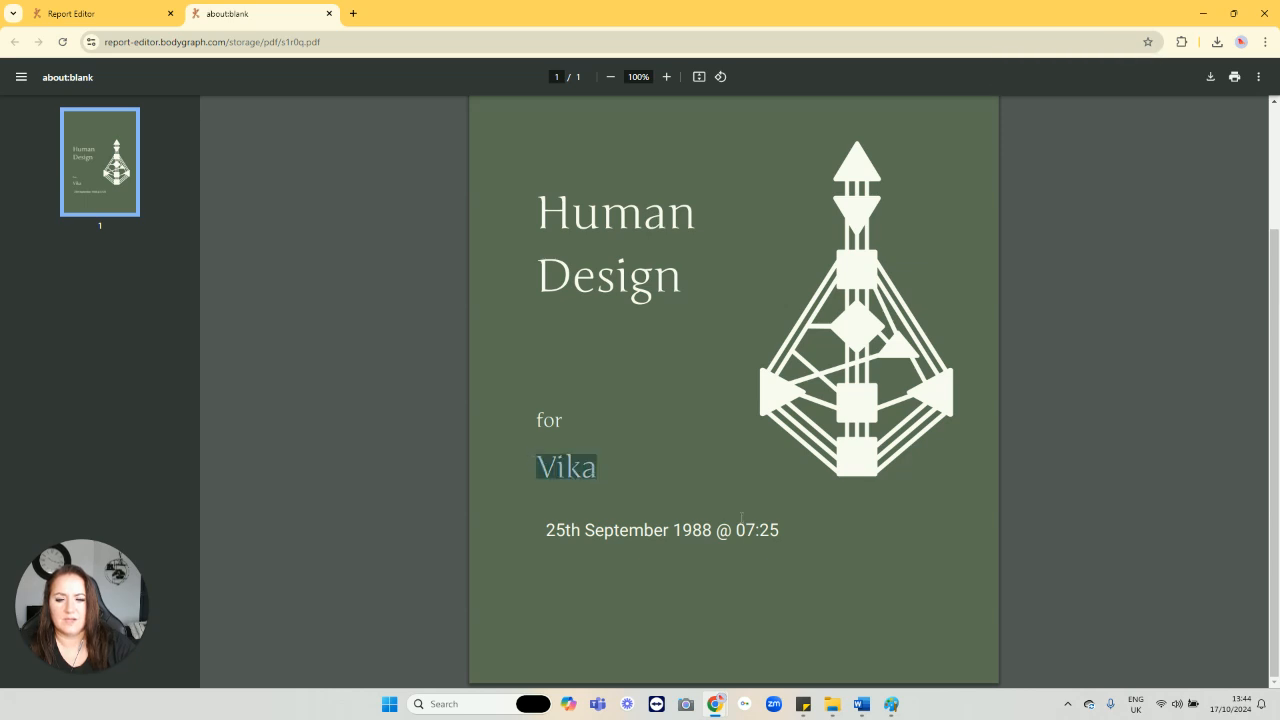
pyautogui.click(790, 528)
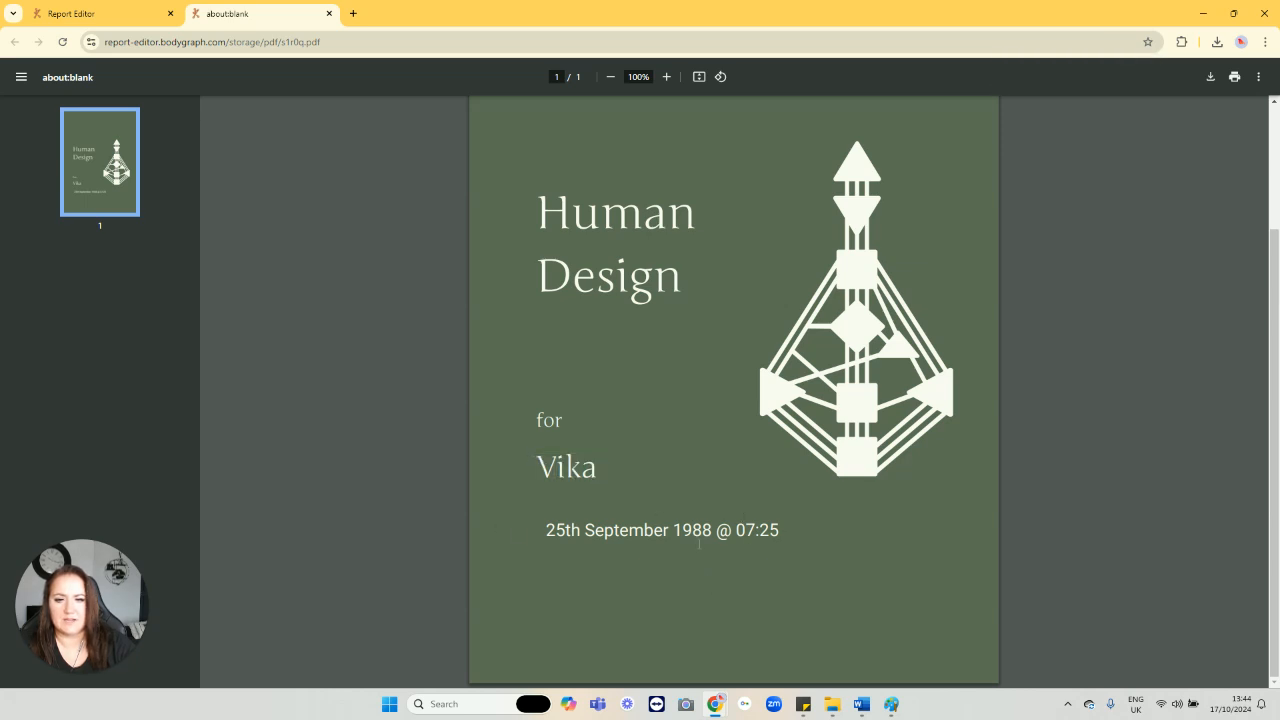
pyautogui.moveTo(773, 540); pyautogui.dragTo(547, 531)
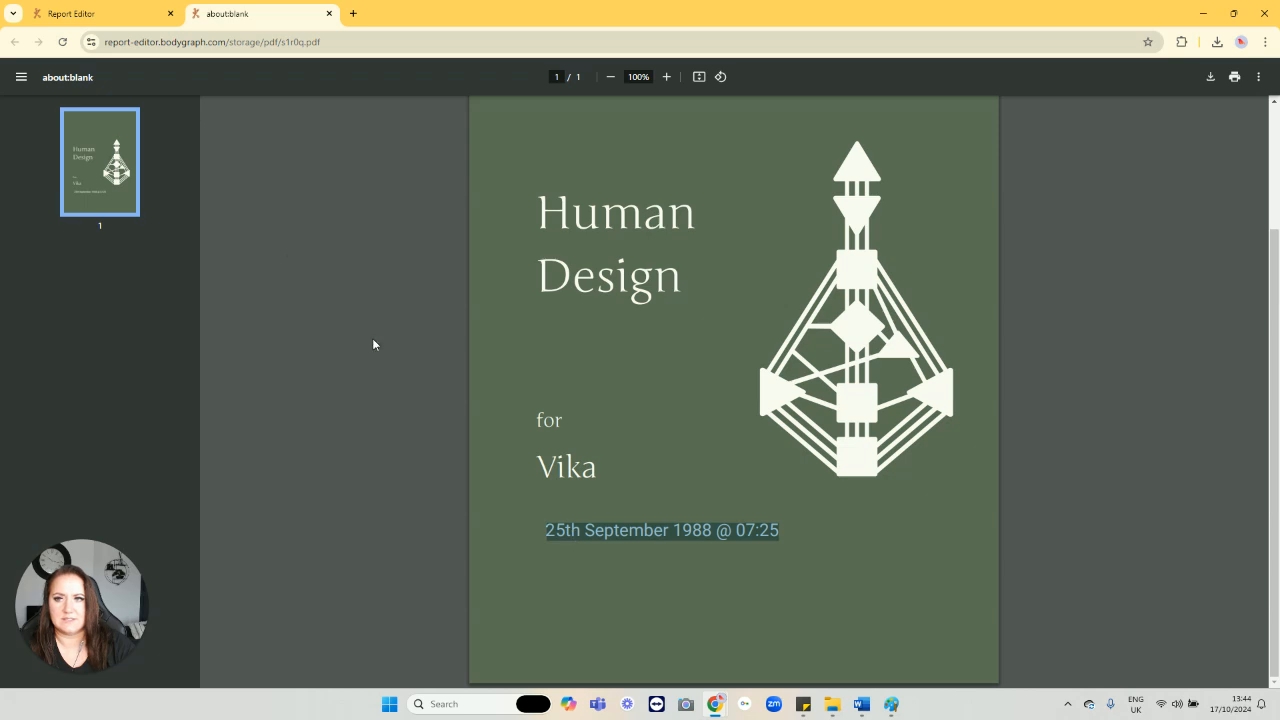
pyautogui.click(100, 14)
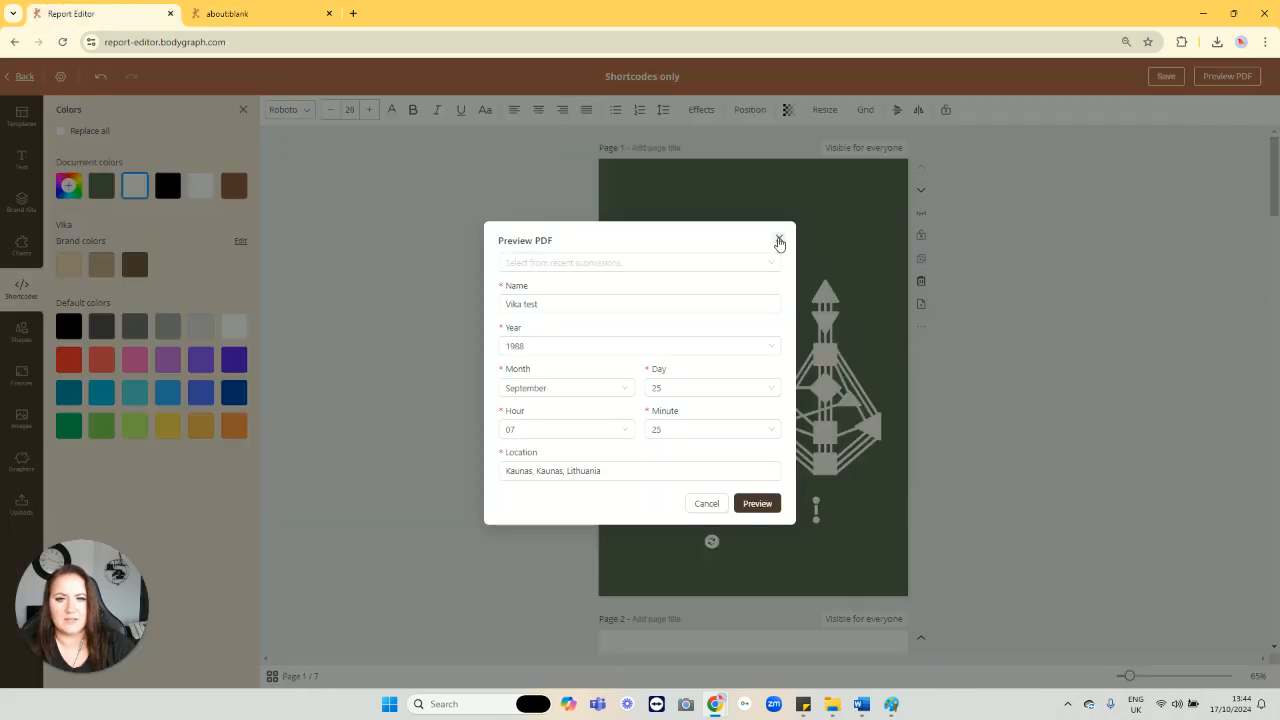
pyautogui.click(779, 241)
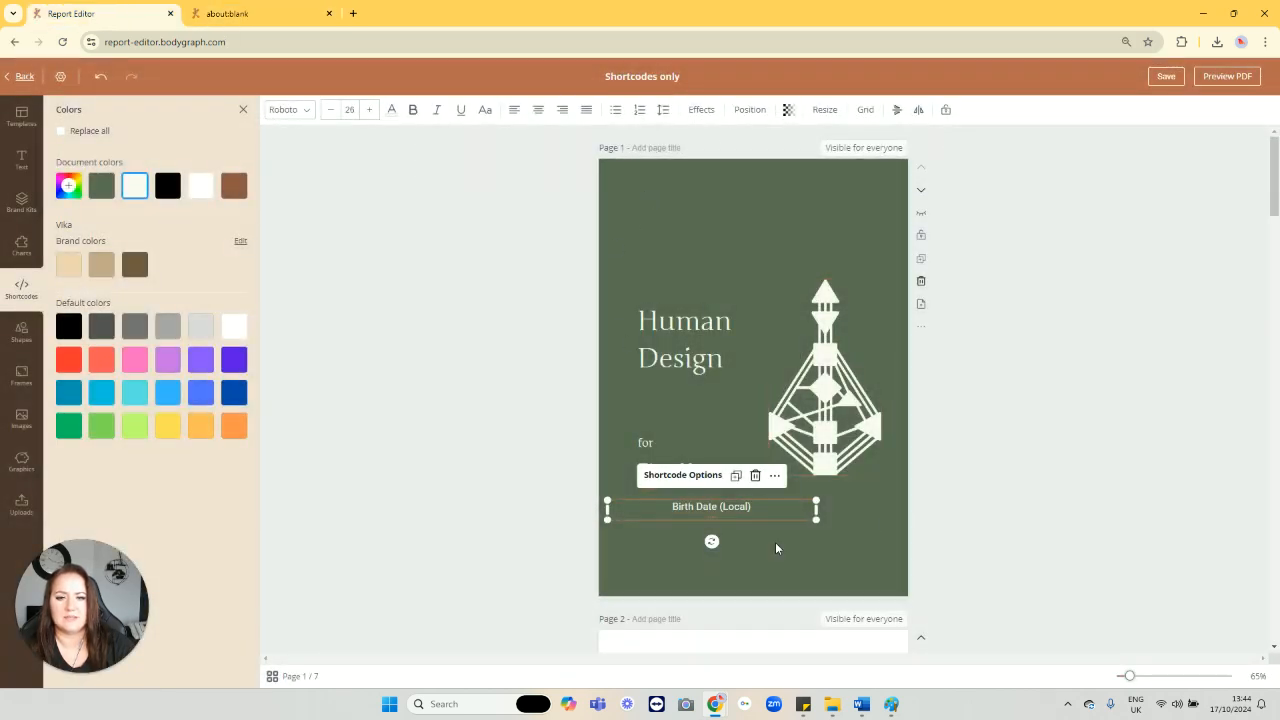
pyautogui.click(733, 186)
# Step: Examine the birth date, type, signature, not-self theme and strategy shortcodes on page 2
pyautogui.scroll(-3, 803, 245)
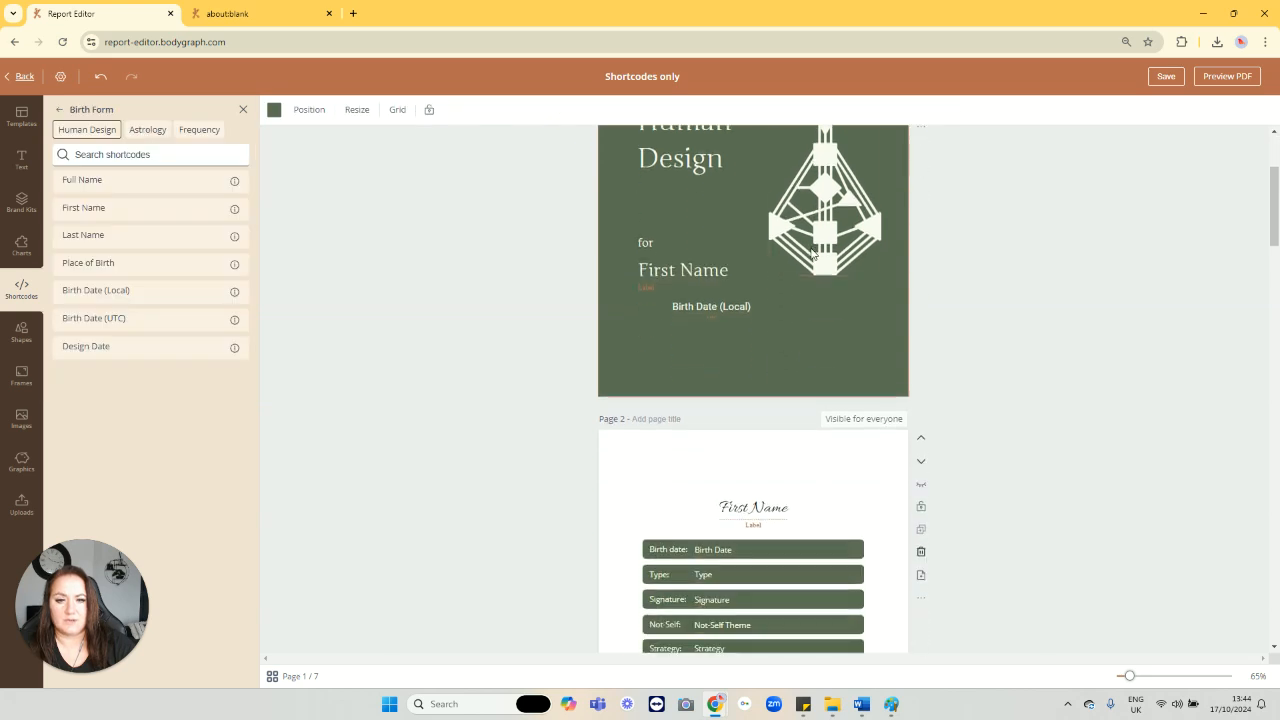
pyautogui.scroll(-2, 813, 250)
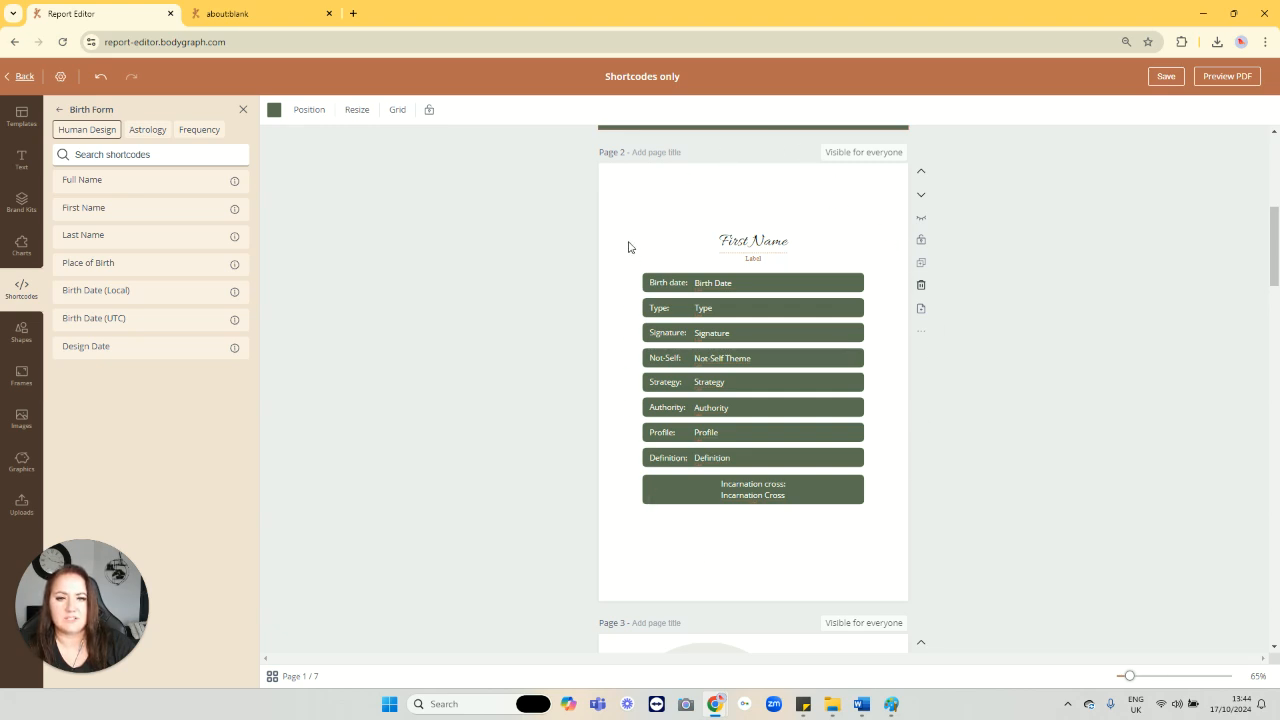
pyautogui.click(730, 285)
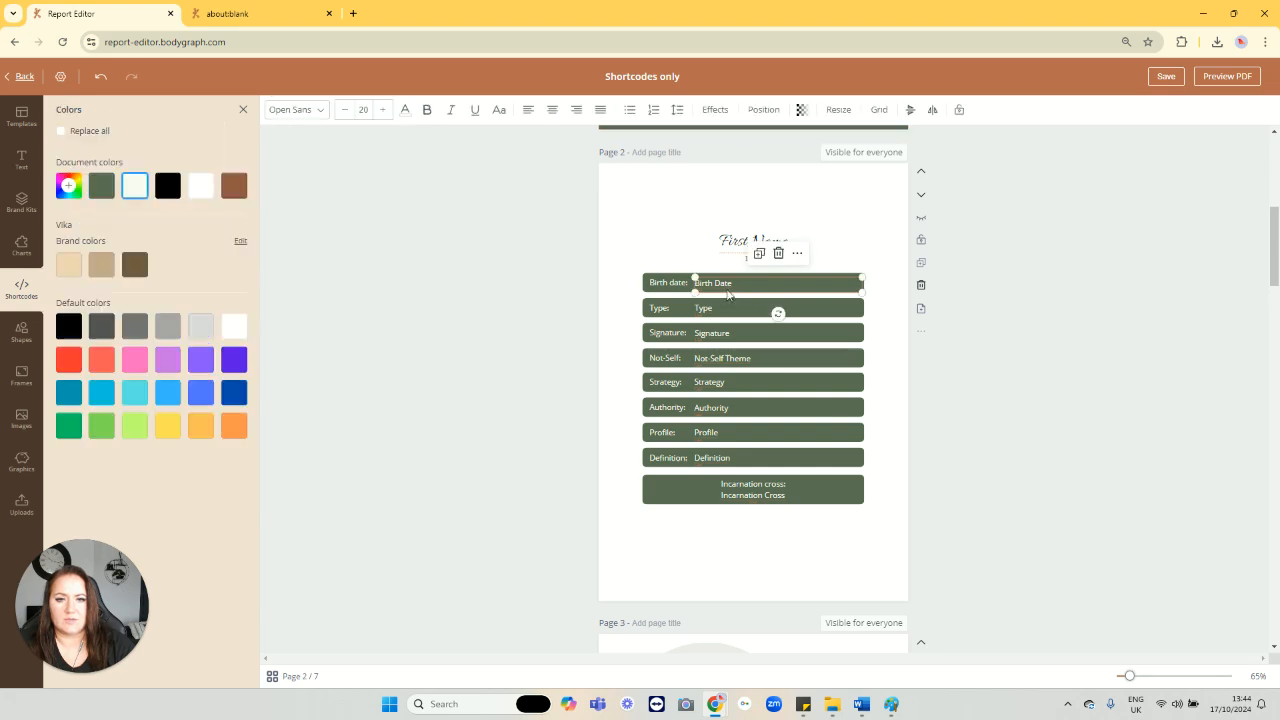
pyautogui.click(715, 310)
pyautogui.click(700, 333)
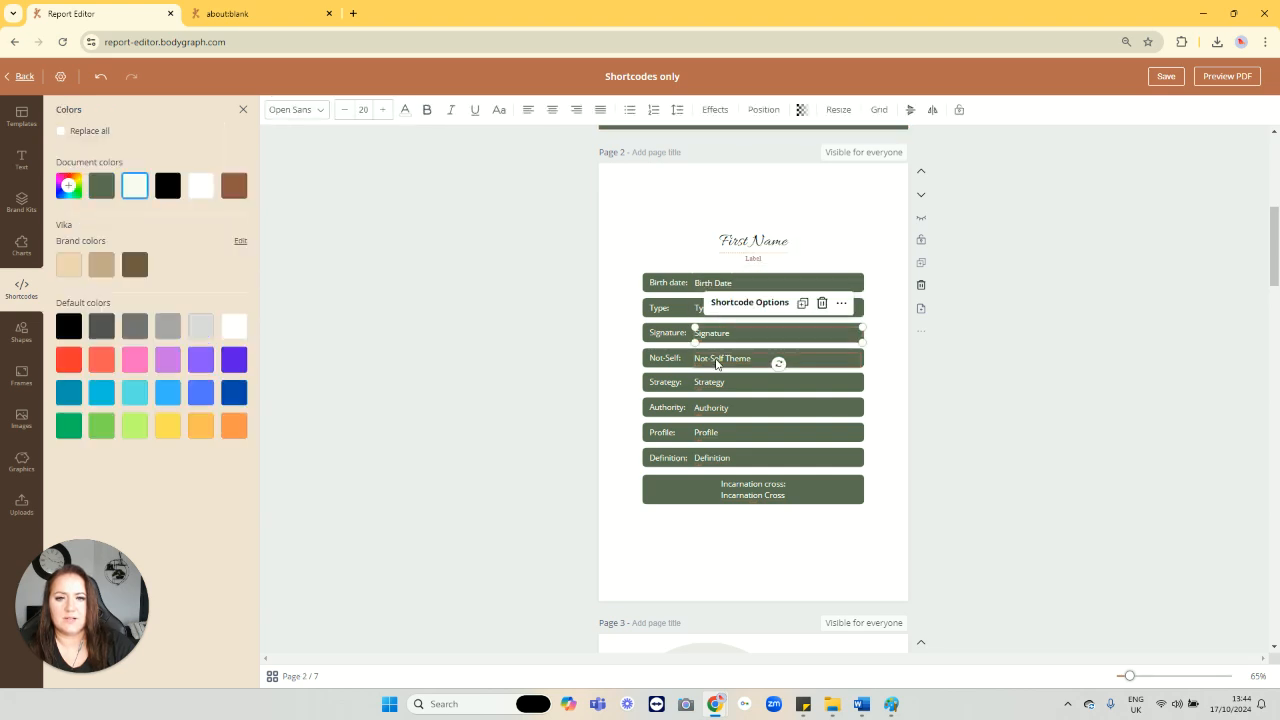
pyautogui.click(716, 362)
pyautogui.click(722, 382)
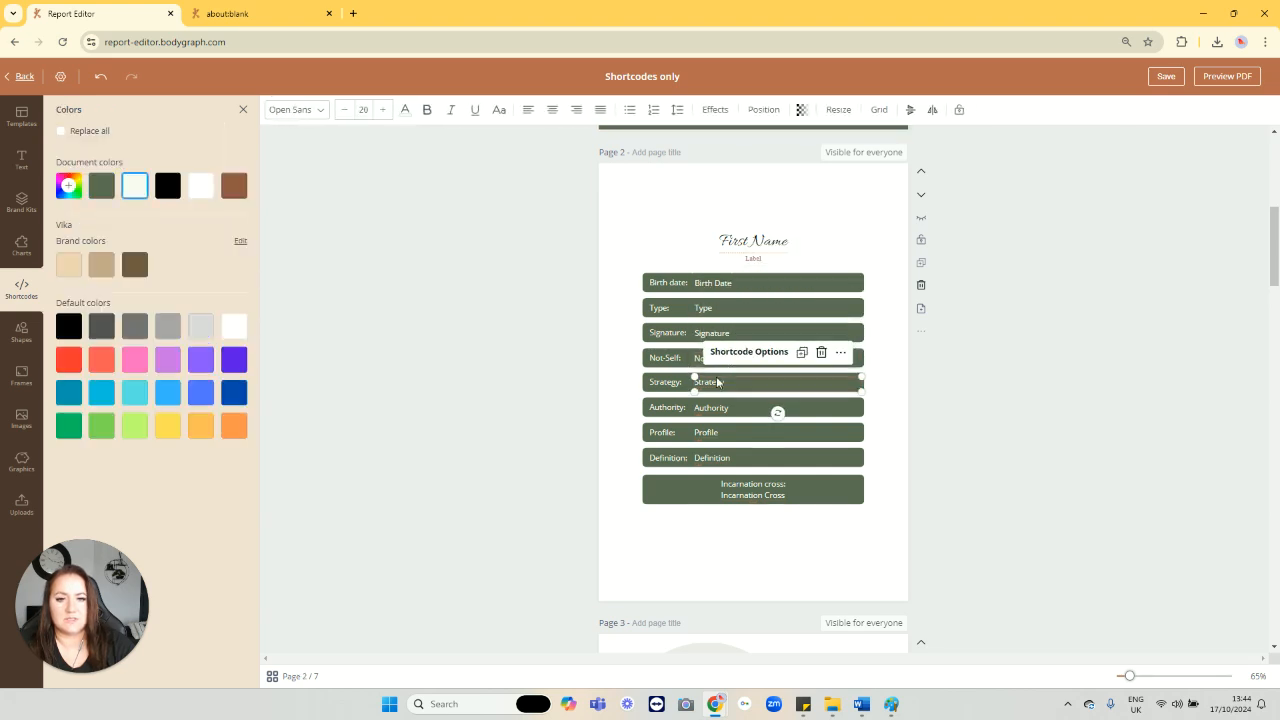
# Step: Return from the Birth Form category to the full list of Human Design shortcodes
pyautogui.click(21, 288)
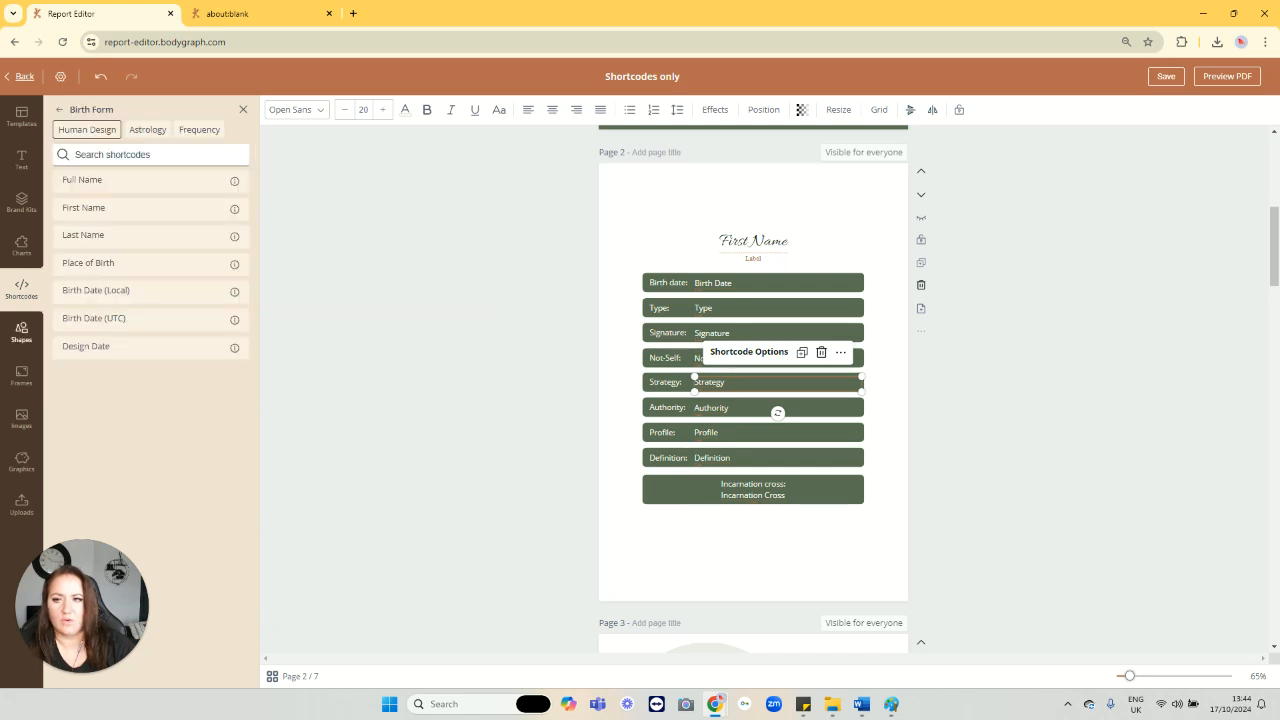
pyautogui.click(21, 332)
pyautogui.click(18, 290)
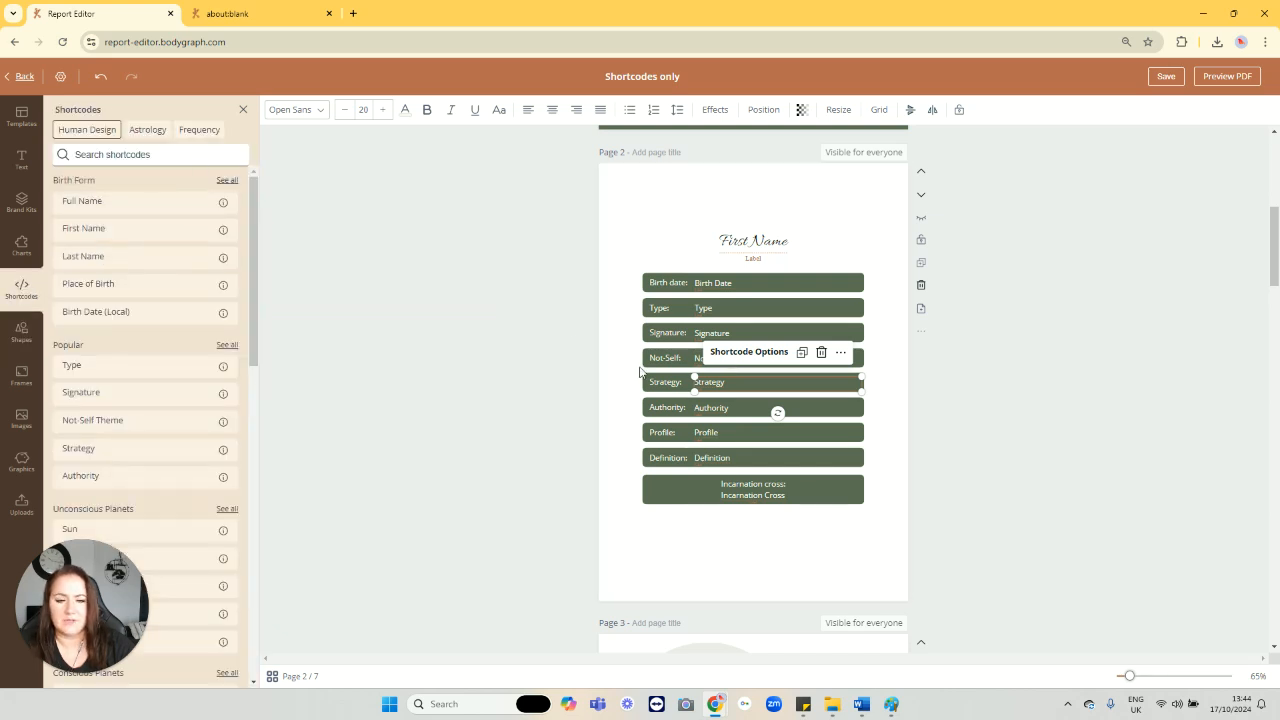
# Step: Generate a PDF preview of page 2, check the filled-in birth date and type values, and return to the editor
pyautogui.click(921, 333)
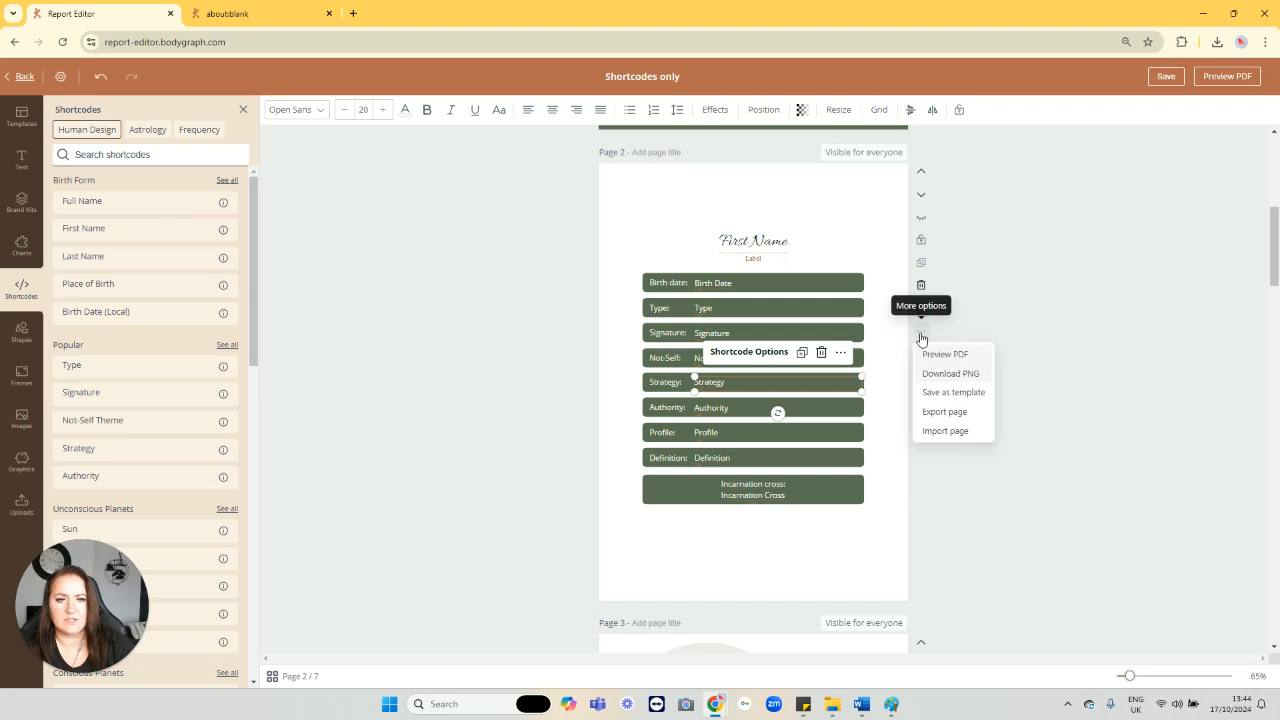
pyautogui.click(940, 354)
pyautogui.click(757, 504)
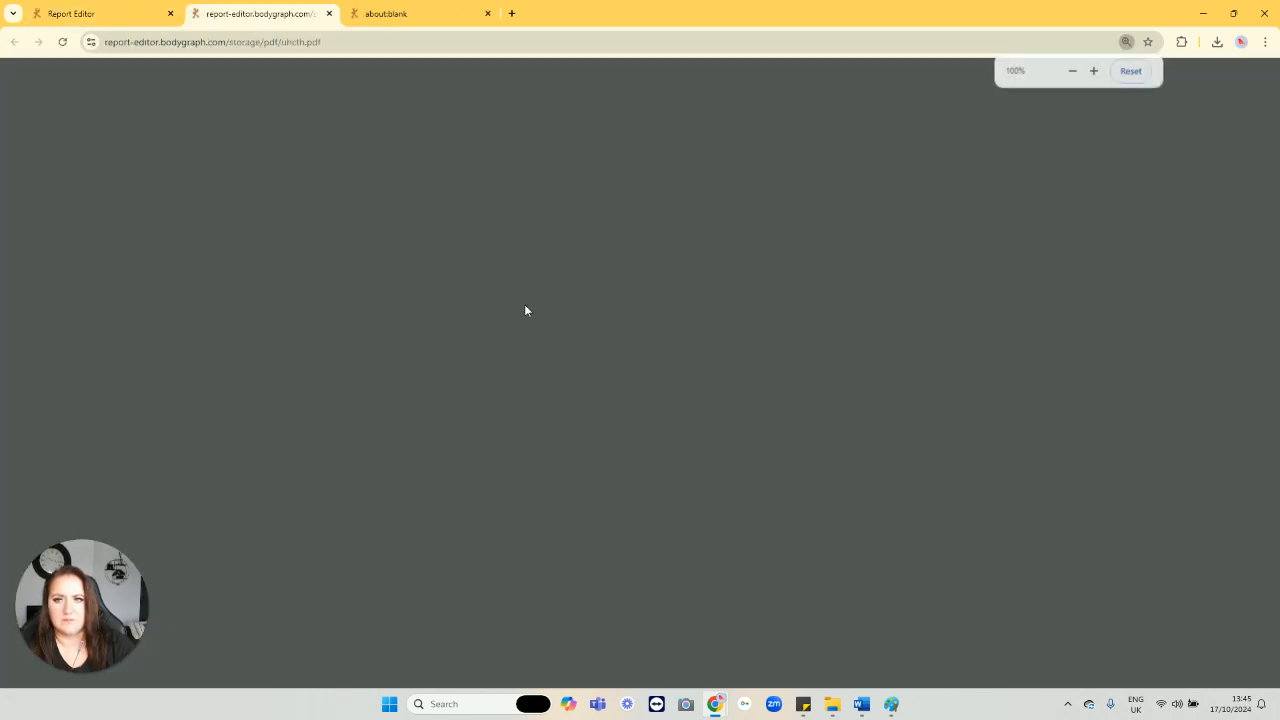
pyautogui.scroll(-1, 670, 350)
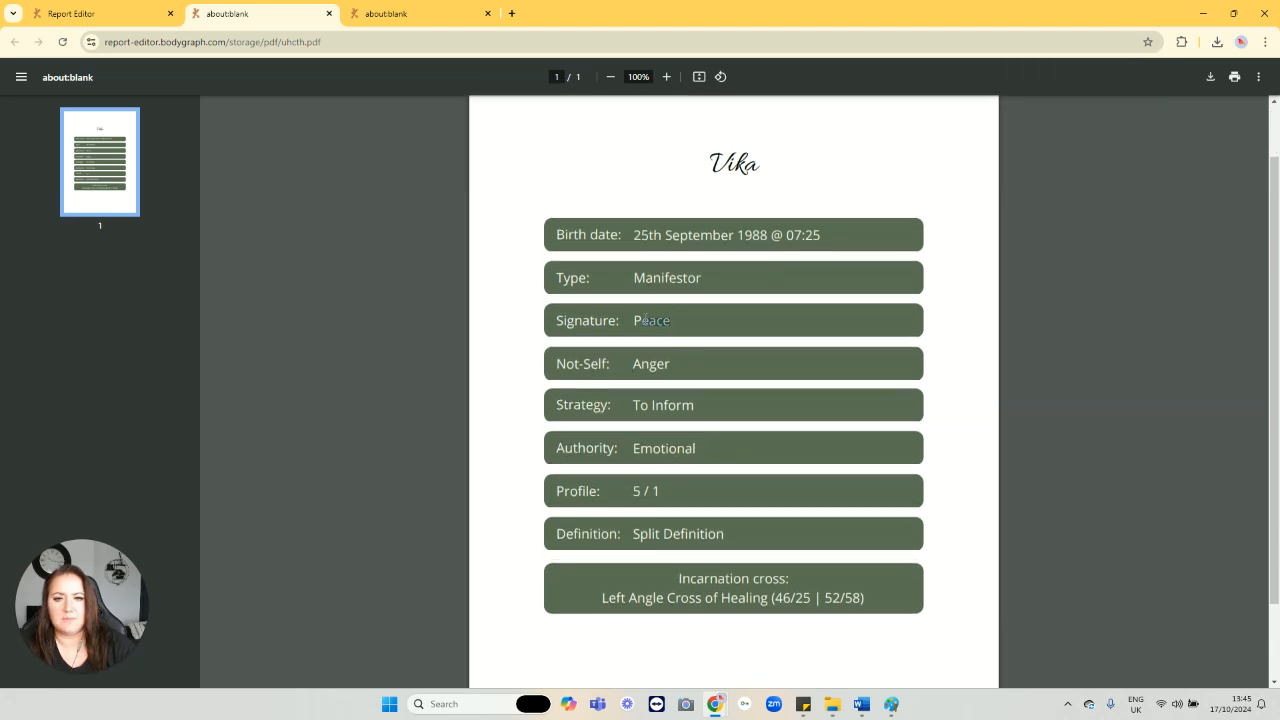
pyautogui.moveTo(703, 280); pyautogui.dragTo(632, 279)
pyautogui.moveTo(821, 236); pyautogui.dragTo(637, 236)
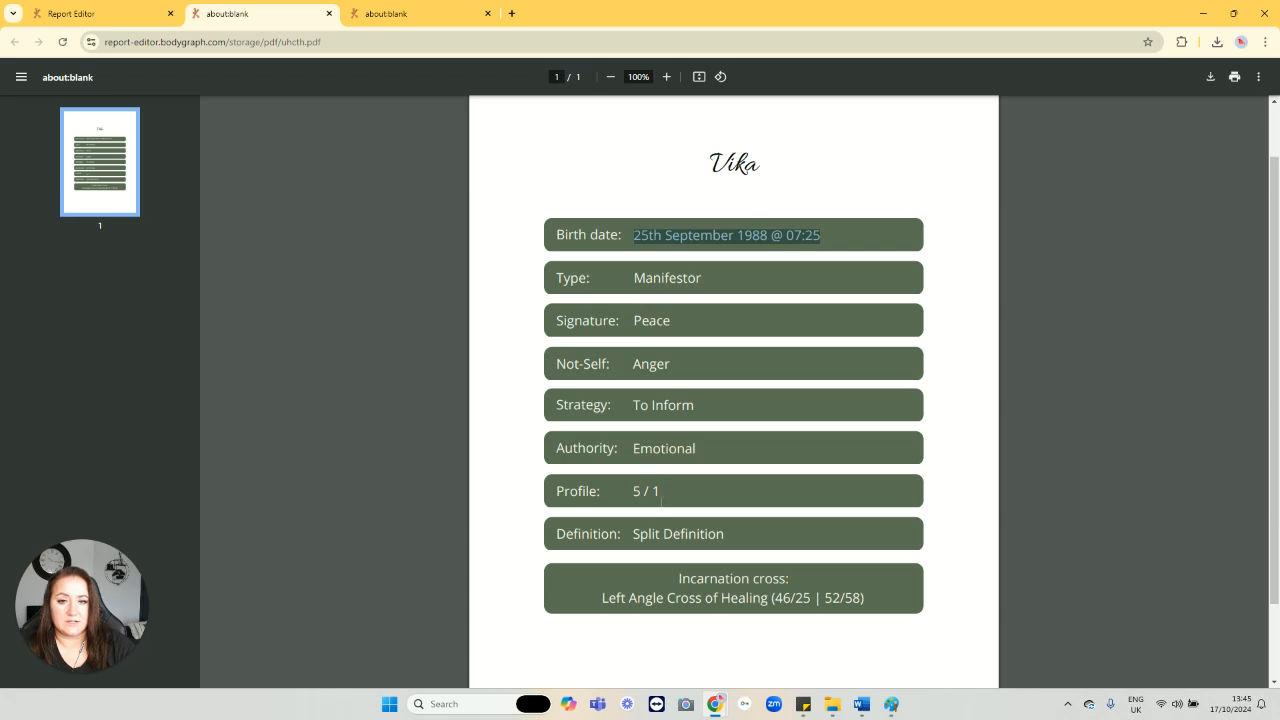
pyautogui.click(82, 13)
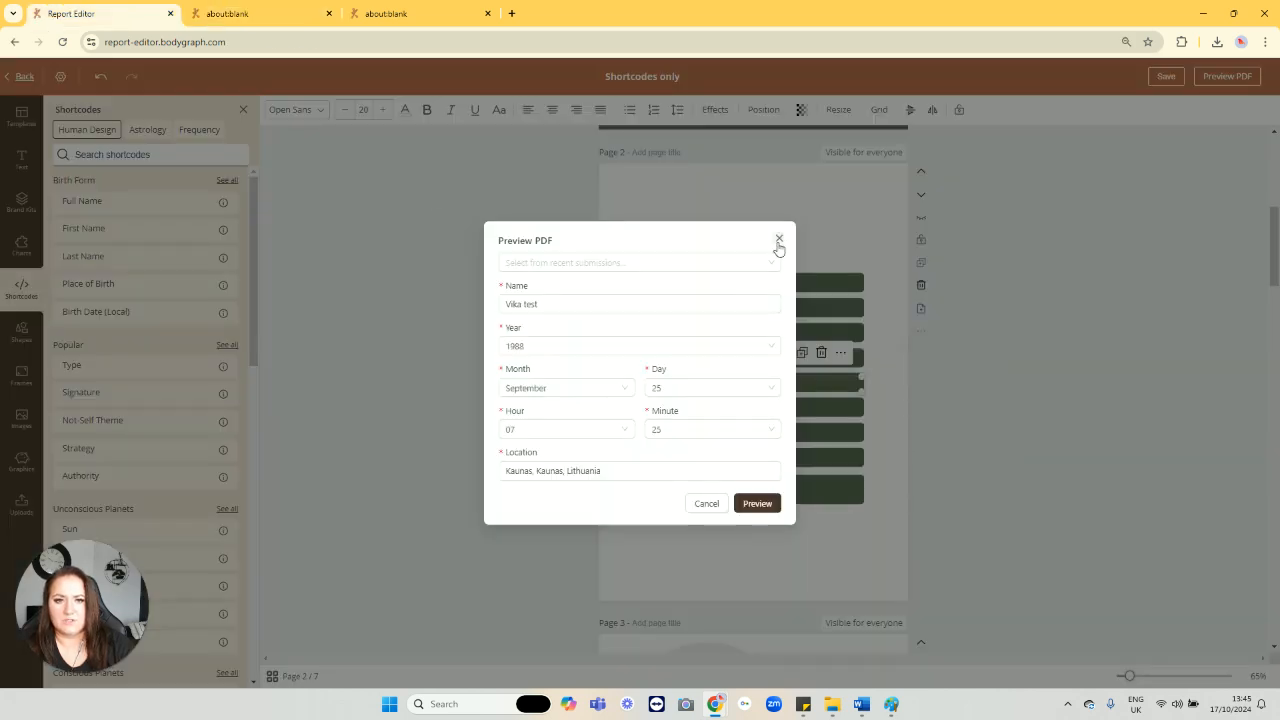
pyautogui.click(779, 242)
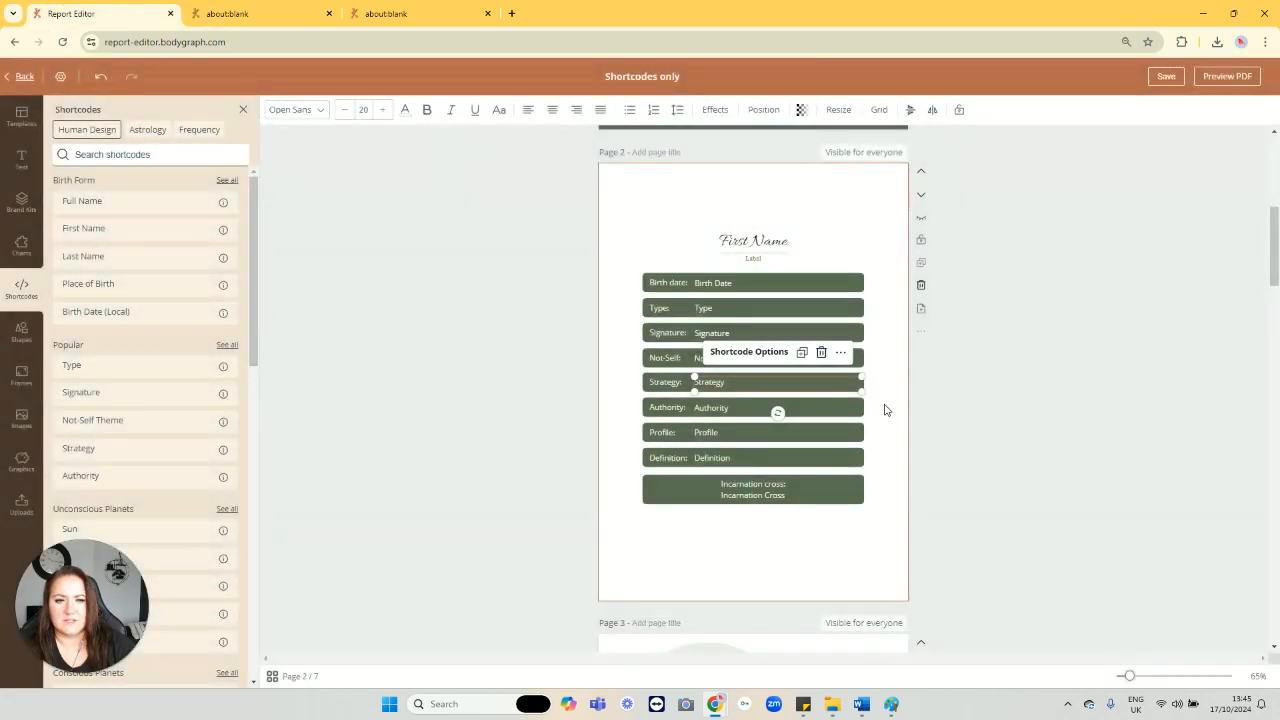
pyautogui.click(890, 404)
# Step: Add two more Type shortcodes on page 3 below the existing ones, placing one beneath the other
pyautogui.scroll(-3, 893, 405)
pyautogui.scroll(2, 891, 406)
pyautogui.scroll(-3, 880, 404)
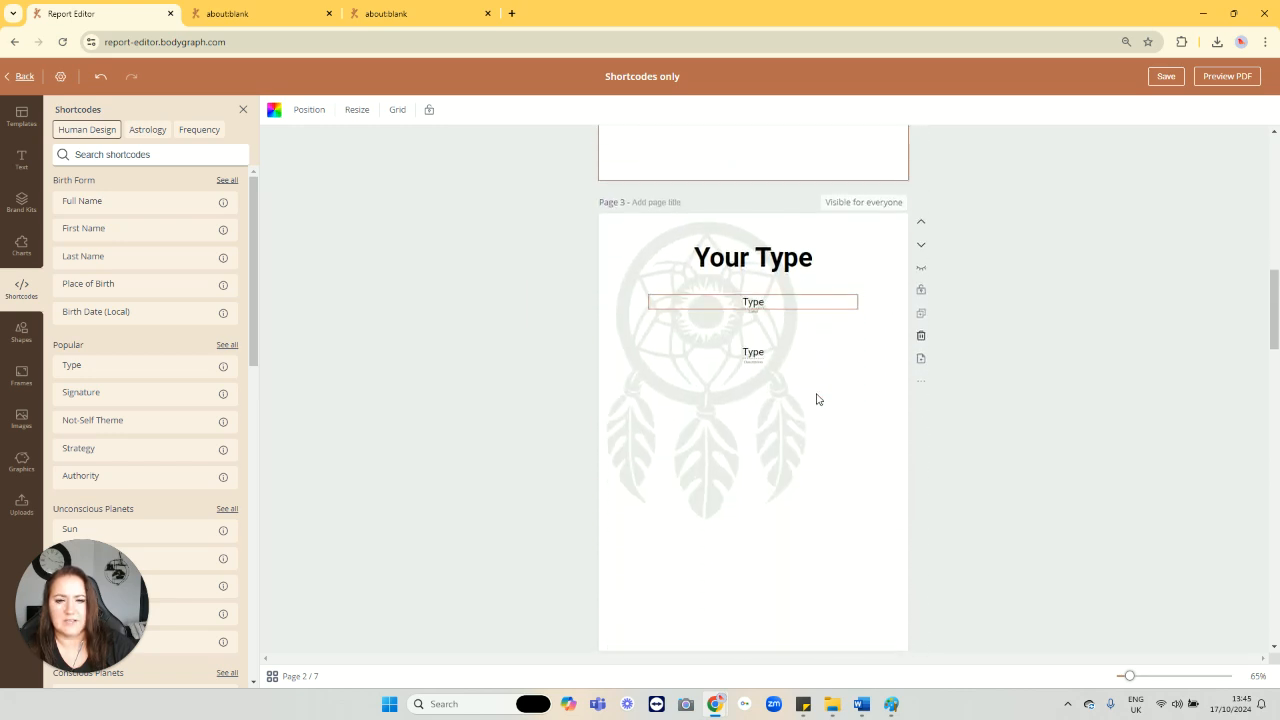
pyautogui.scroll(-1, 810, 400)
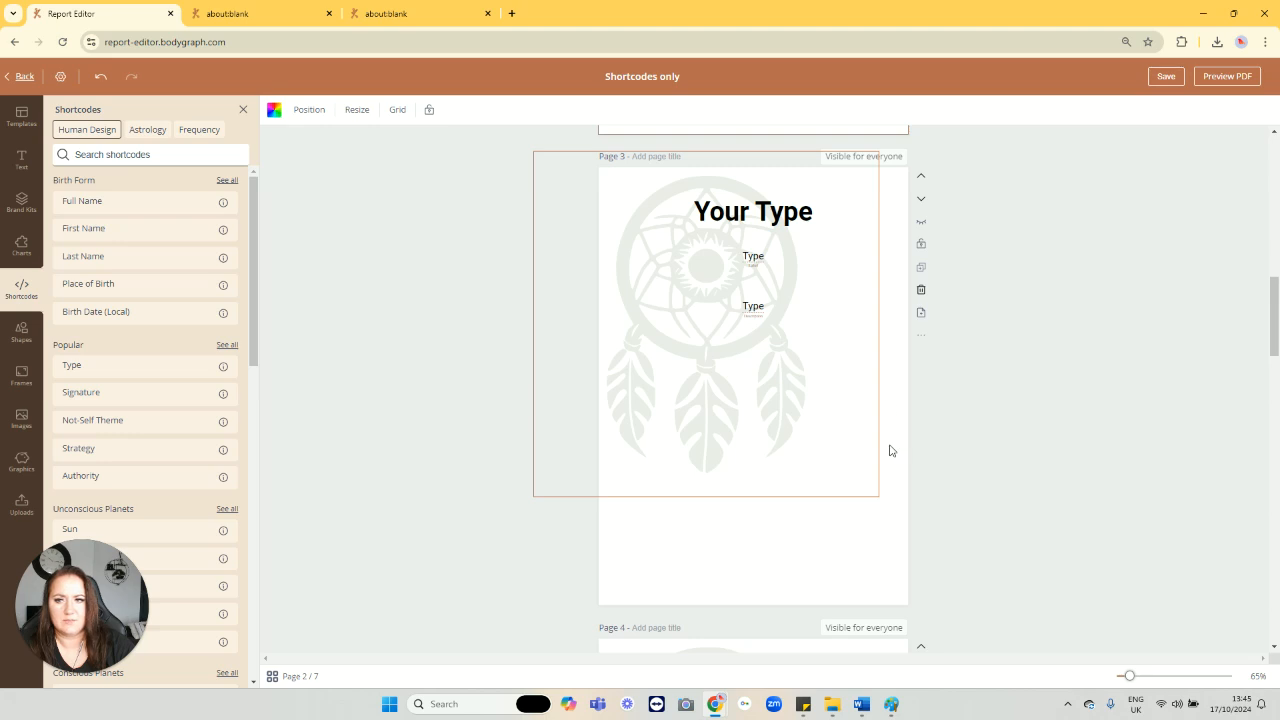
pyautogui.click(728, 526)
pyautogui.click(135, 372)
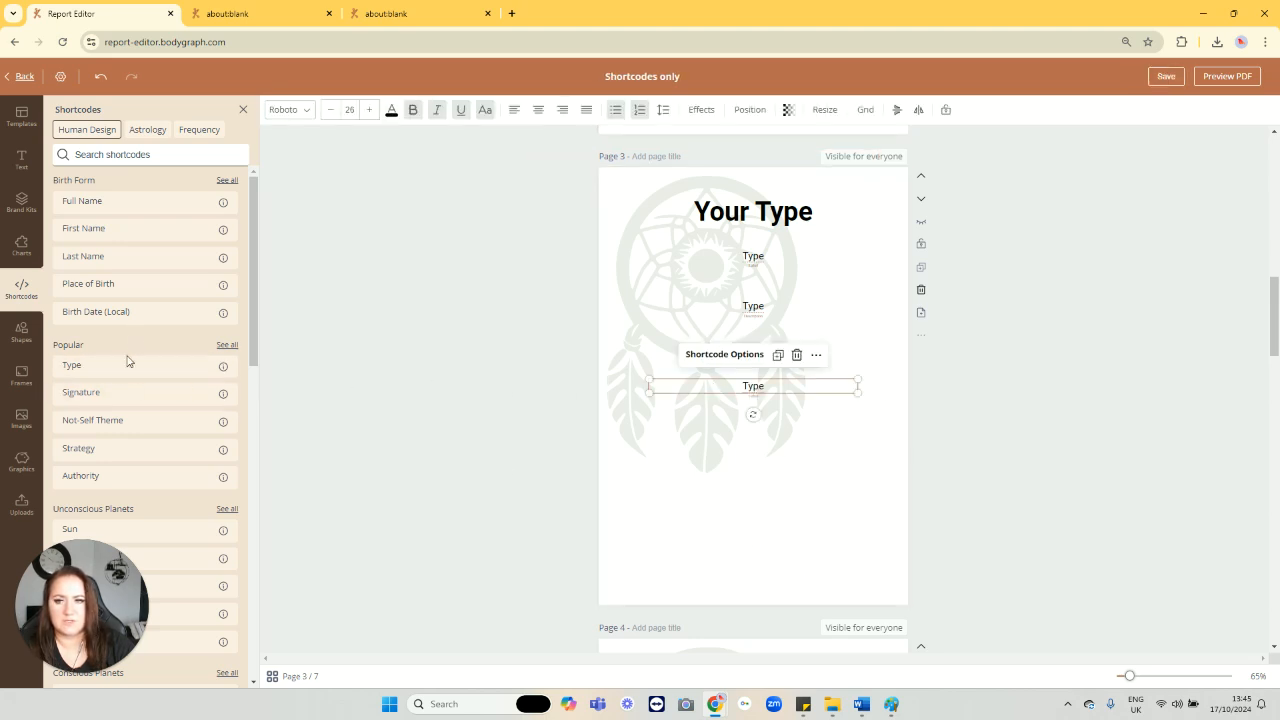
pyautogui.click(77, 372)
pyautogui.moveTo(731, 390); pyautogui.dragTo(733, 425)
pyautogui.click(718, 395)
pyautogui.moveTo(757, 426)
pyautogui.click(836, 446)
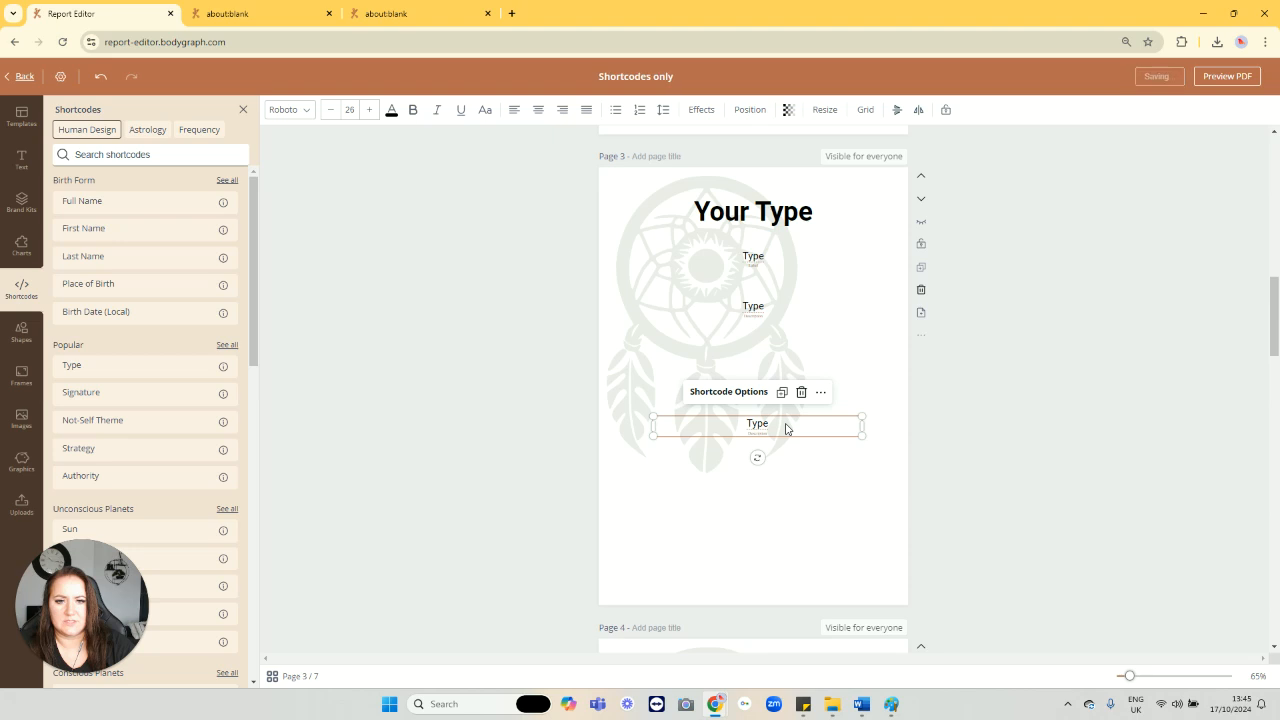
# Step: Delete the two newly added Type shortcodes from page 3
pyautogui.click(800, 397)
pyautogui.click(767, 388)
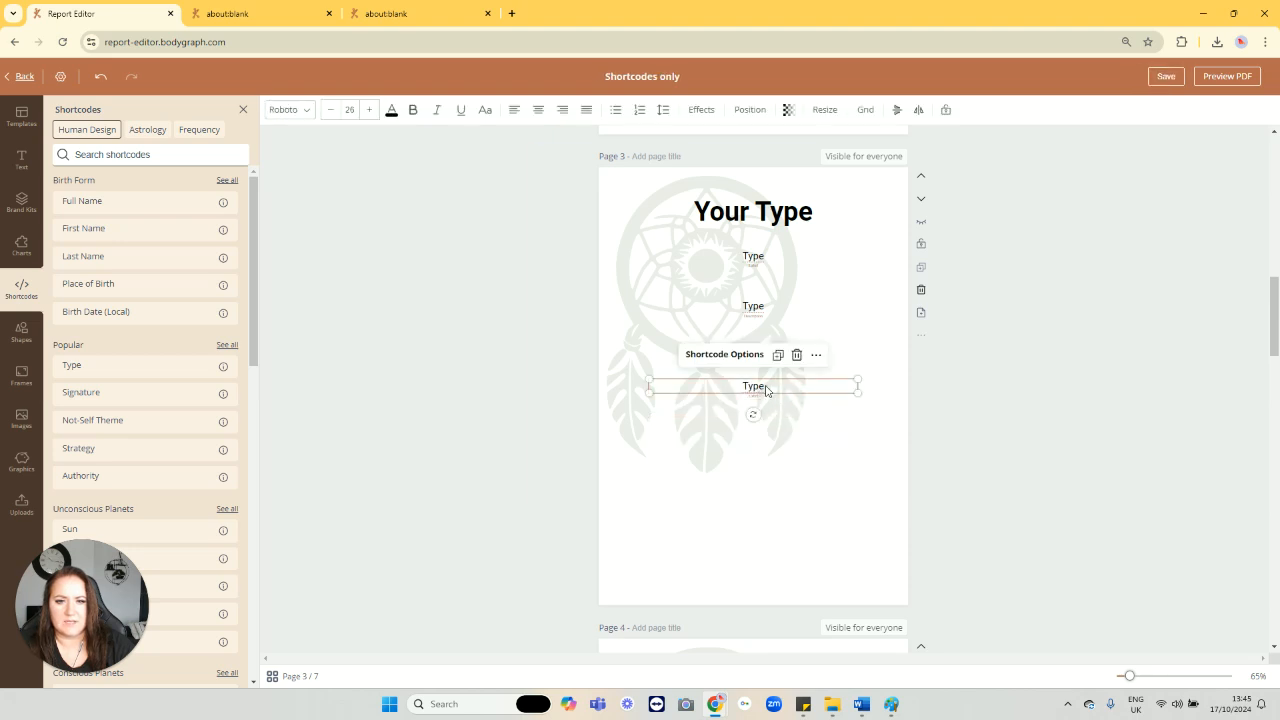
pyautogui.click(796, 353)
# Step: Move the two remaining Type shortcodes on page 3 slightly further down below the Your Type heading
pyautogui.moveTo(757, 266); pyautogui.dragTo(754, 274)
pyautogui.click(763, 318)
pyautogui.moveTo(763, 318); pyautogui.dragTo(762, 323)
pyautogui.click(874, 417)
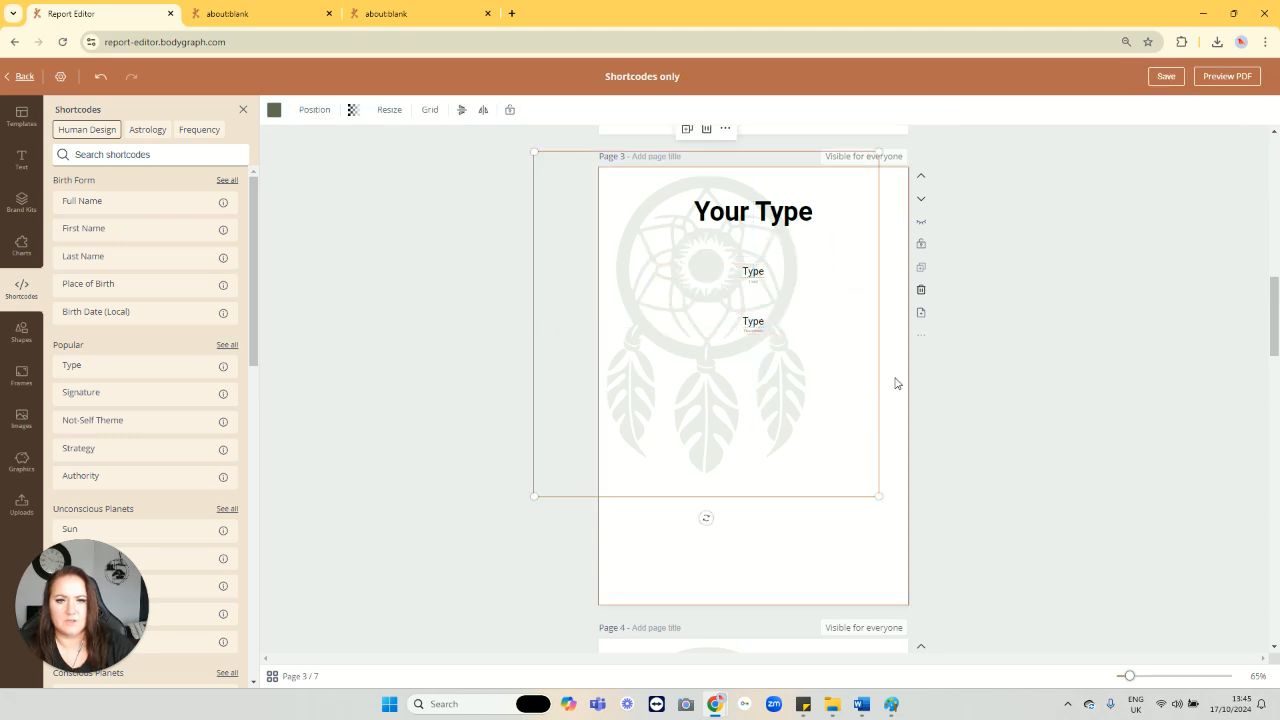
# Step: Generate a PDF preview of page 3, check the type name and description, and return to the editor, closing the preview form
pyautogui.click(921, 335)
pyautogui.click(935, 360)
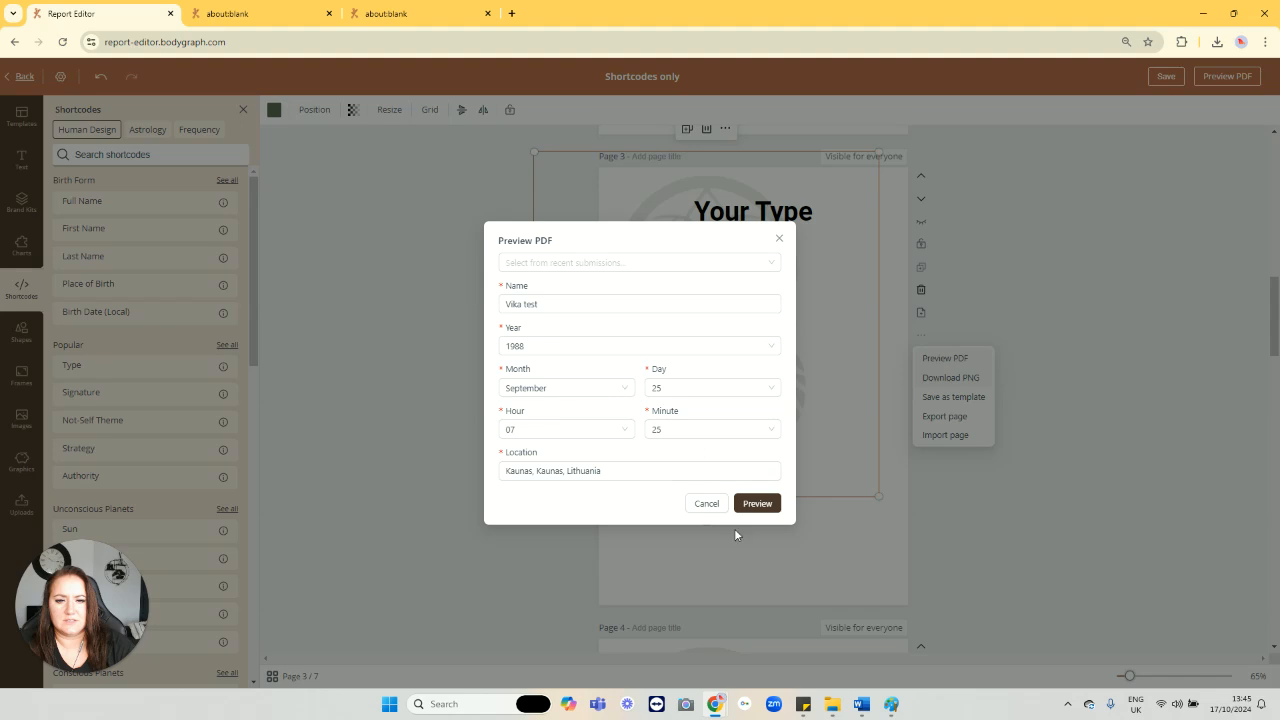
pyautogui.click(750, 502)
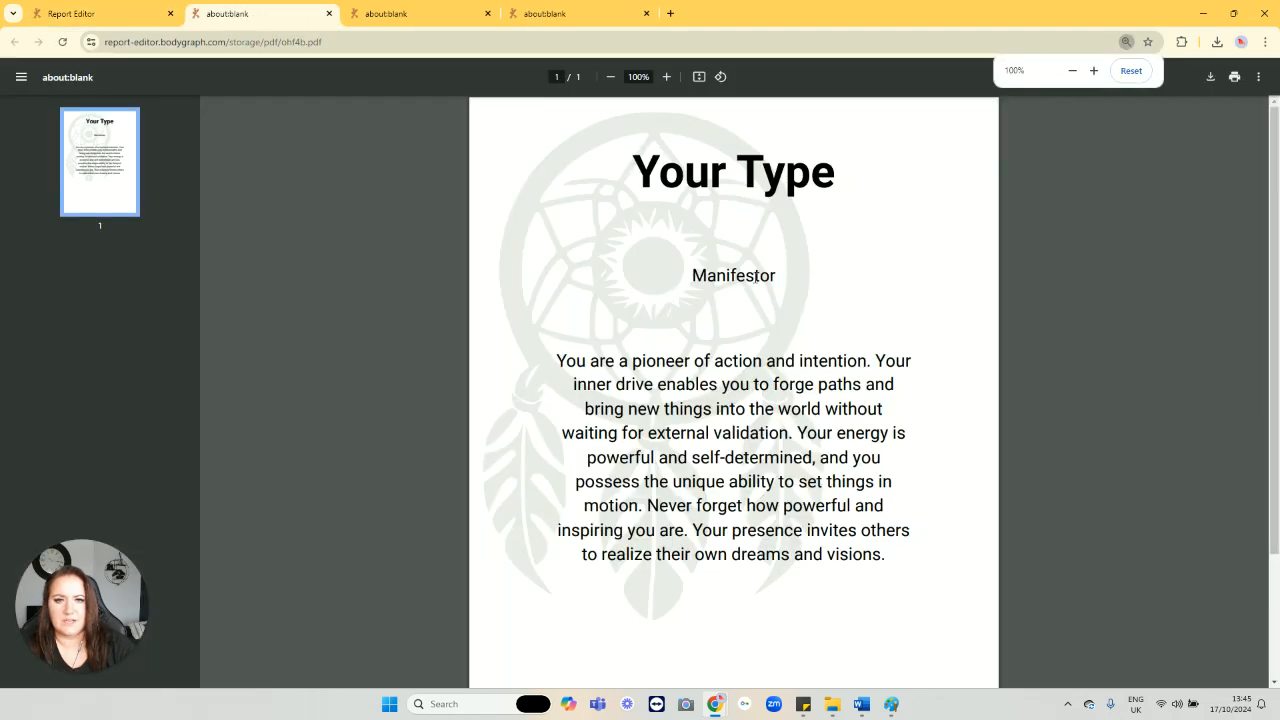
pyautogui.moveTo(745, 457); pyautogui.dragTo(641, 380)
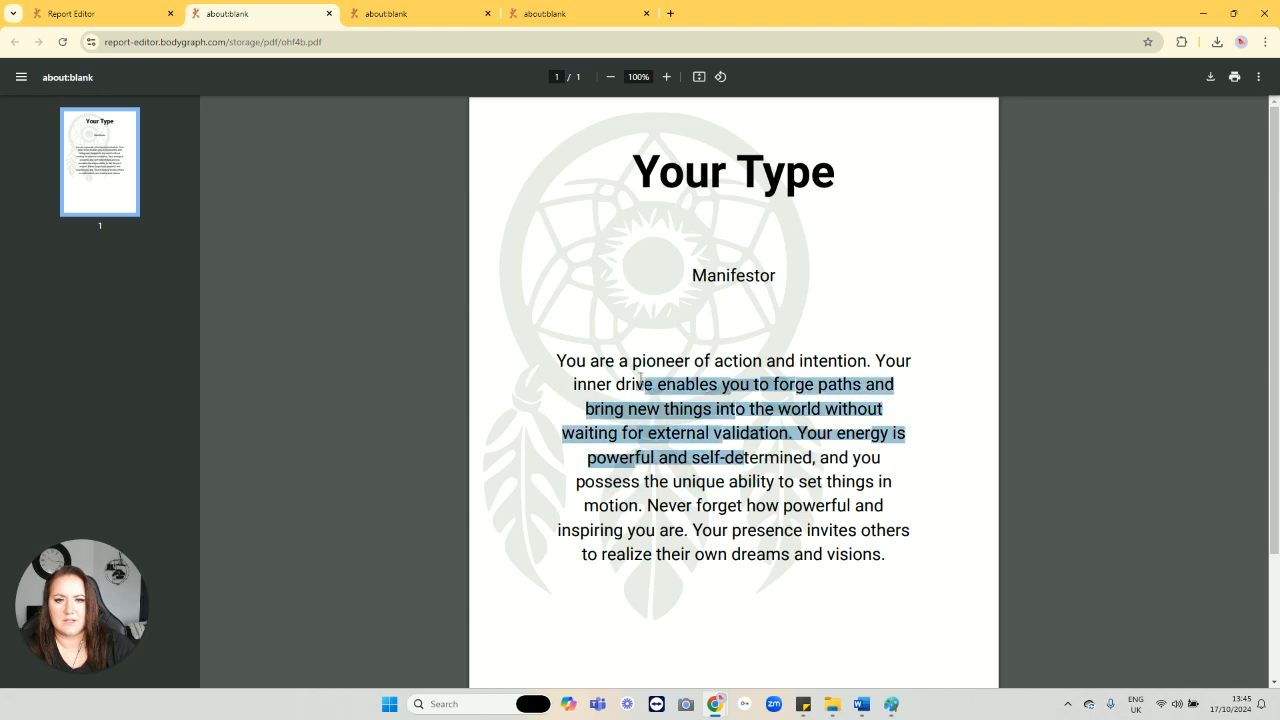
pyautogui.click(98, 6)
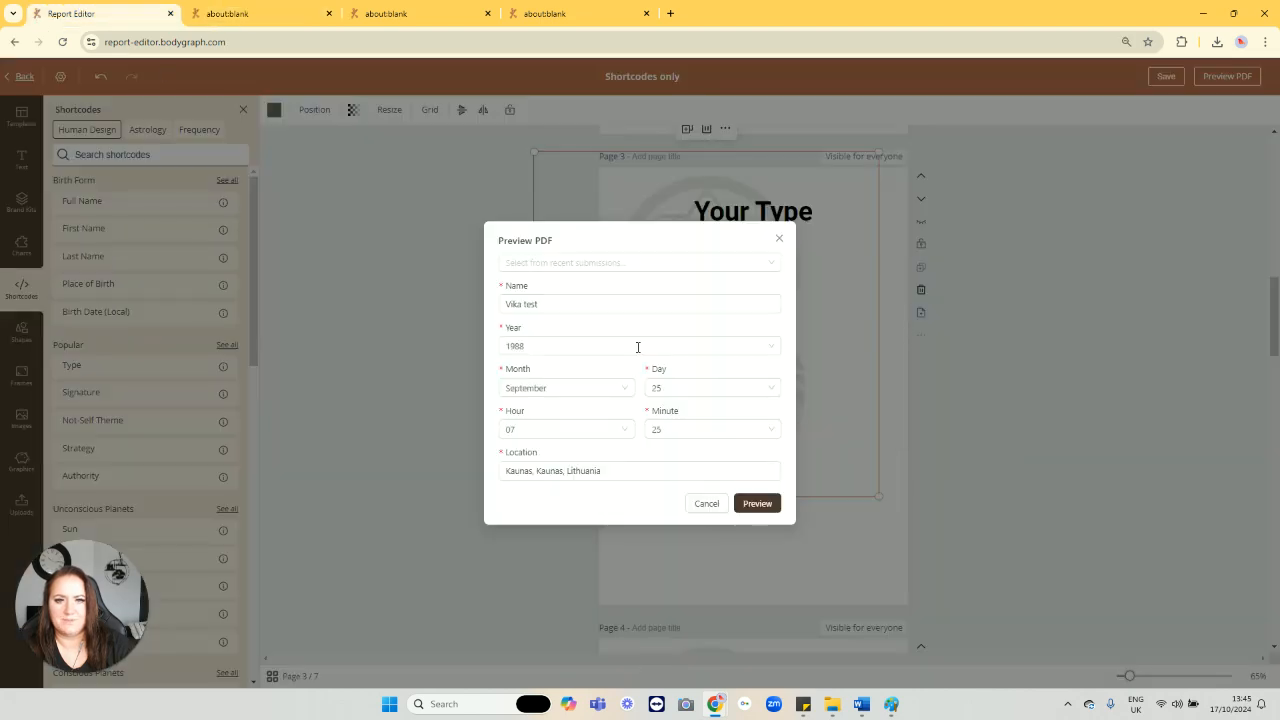
pyautogui.click(780, 240)
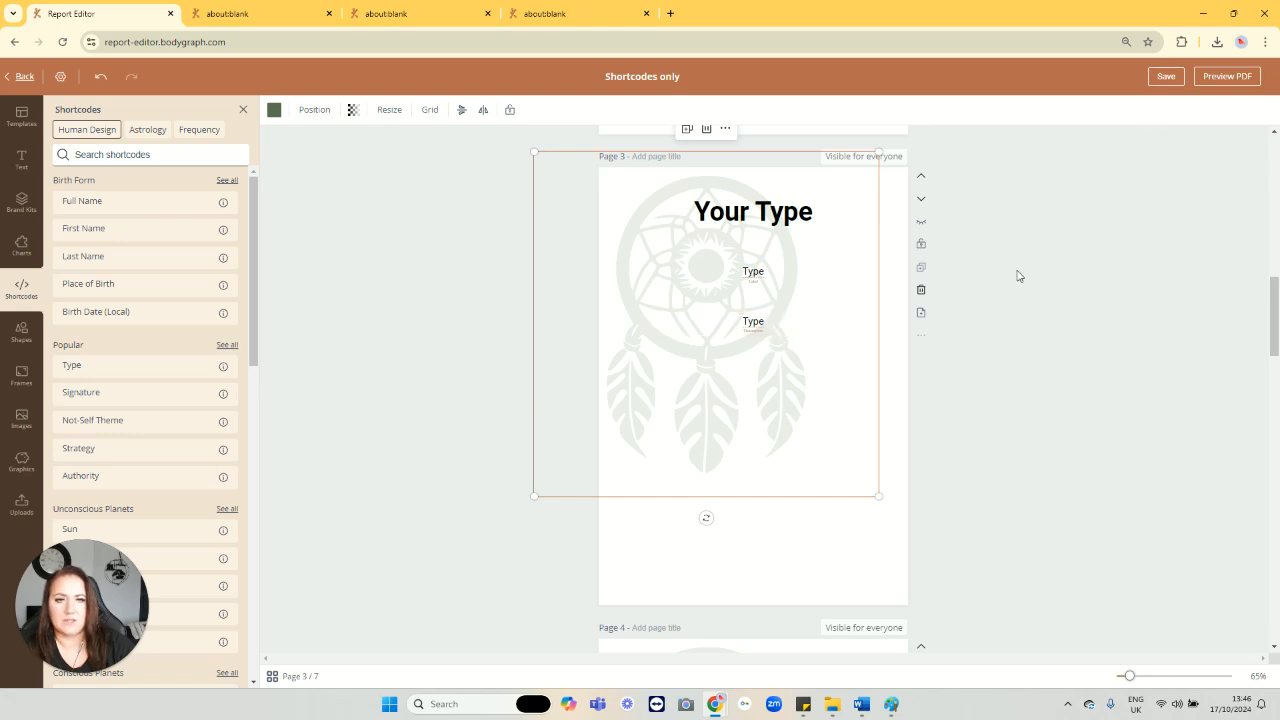
# Step: Generate a PDF preview of page 3 alone with the birth month set to January
pyautogui.click(1228, 76)
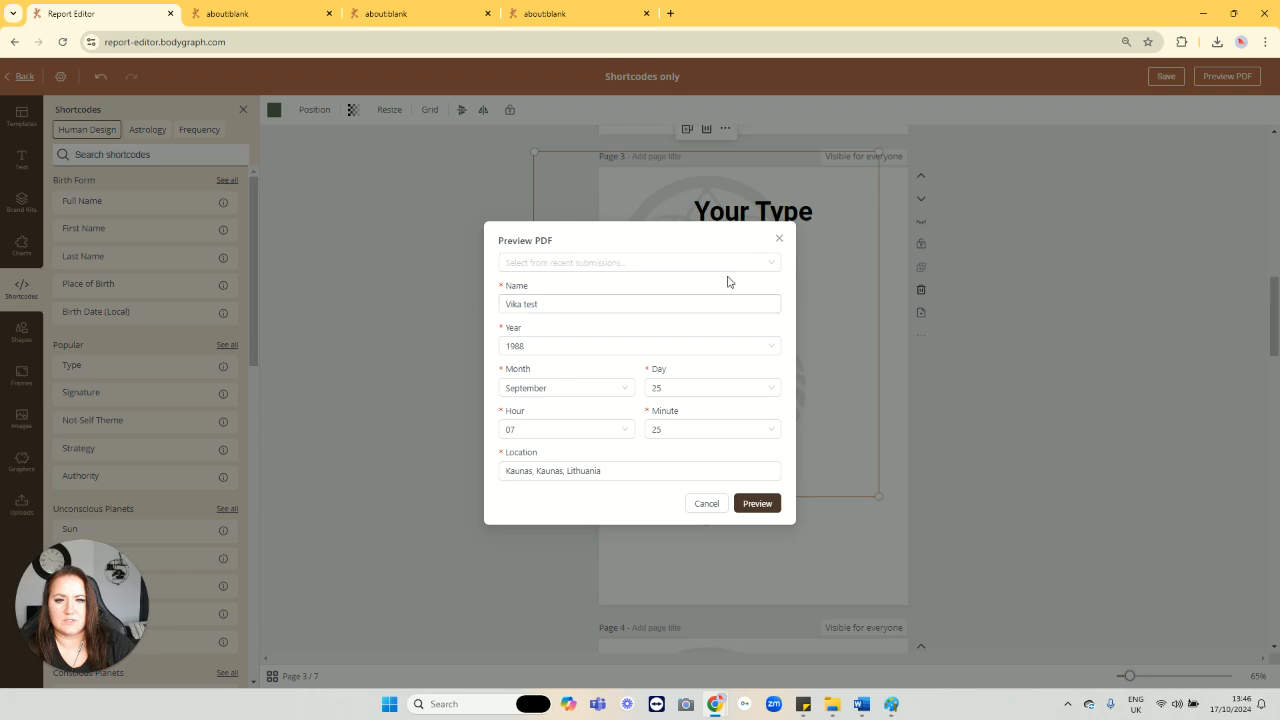
pyautogui.click(779, 238)
pyautogui.click(922, 335)
pyautogui.click(935, 360)
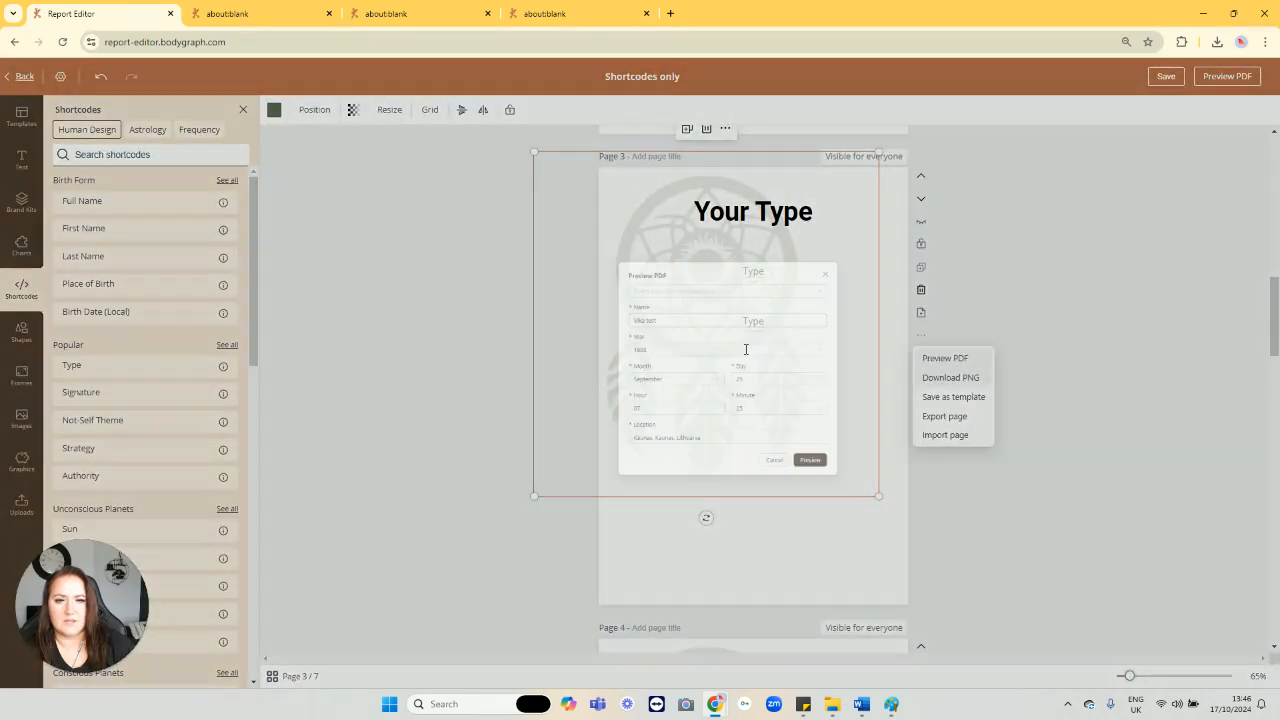
pyautogui.click(568, 386)
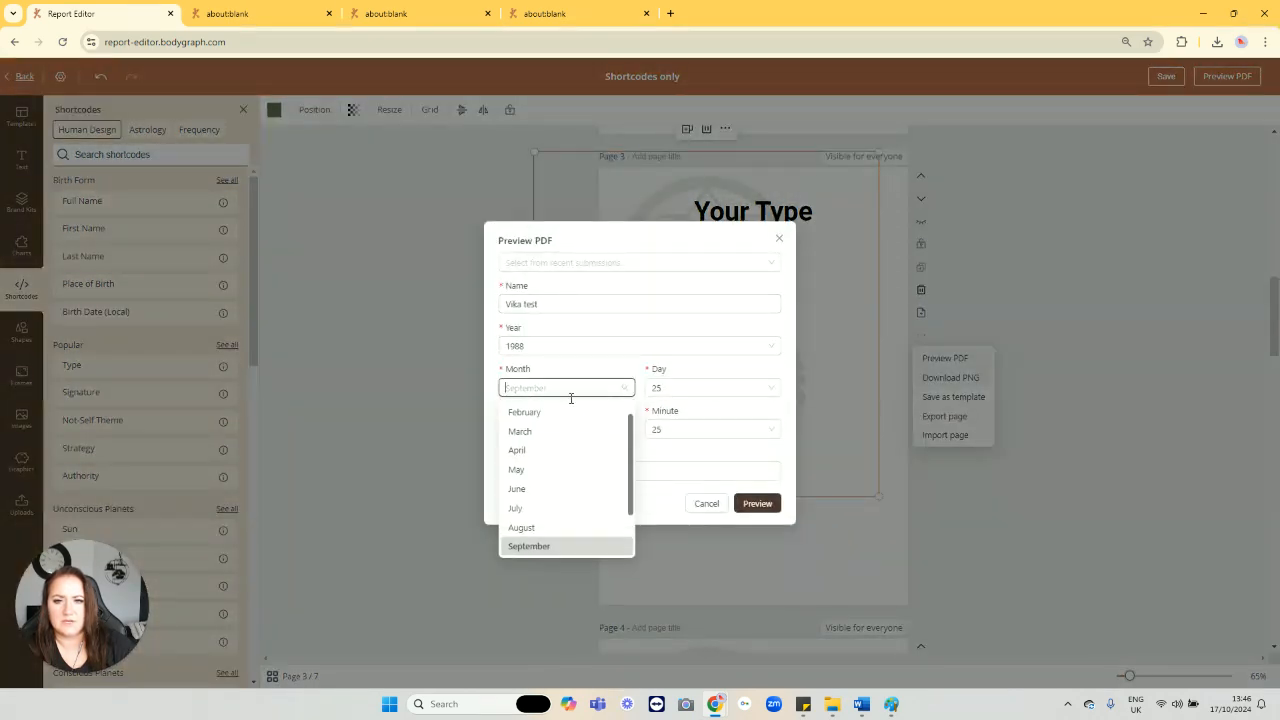
pyautogui.scroll(1, 552, 429)
pyautogui.click(520, 412)
pyautogui.click(755, 503)
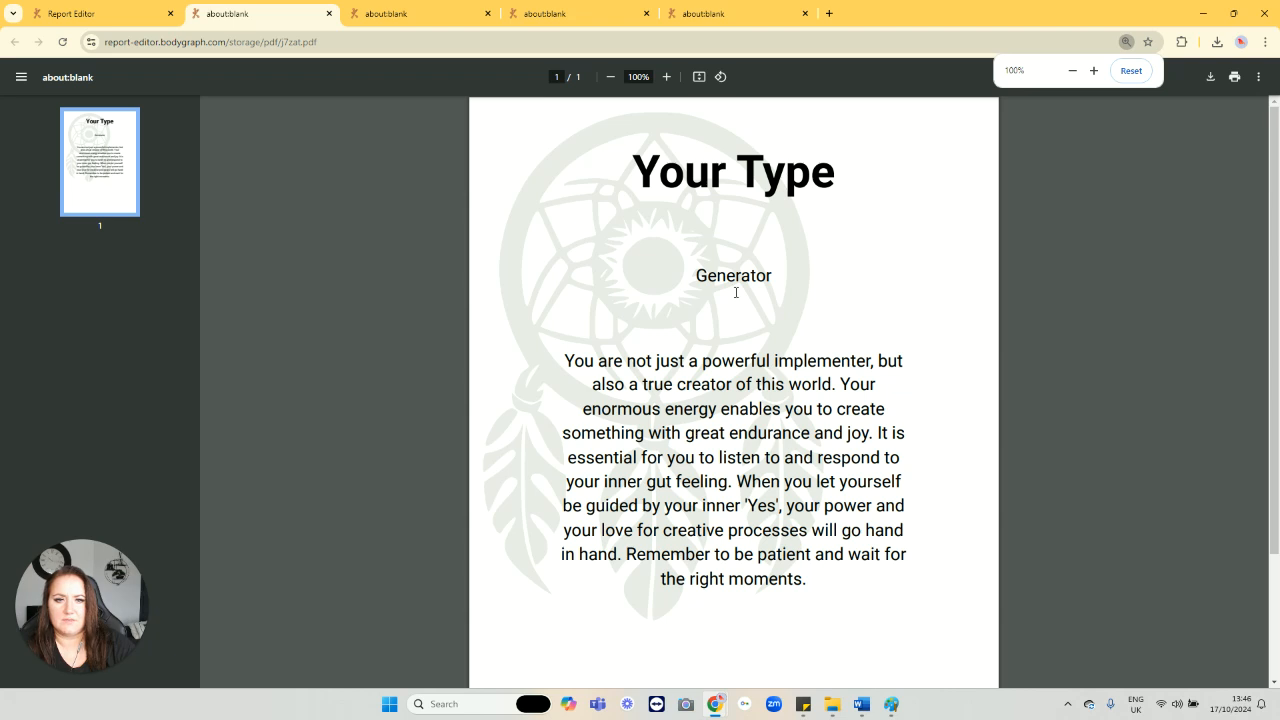
# Step: Check the type name and its description in the new preview, and return to the editor, dismissing the preview form
pyautogui.moveTo(755, 278); pyautogui.dragTo(696, 278)
pyautogui.moveTo(736, 530); pyautogui.dragTo(675, 397)
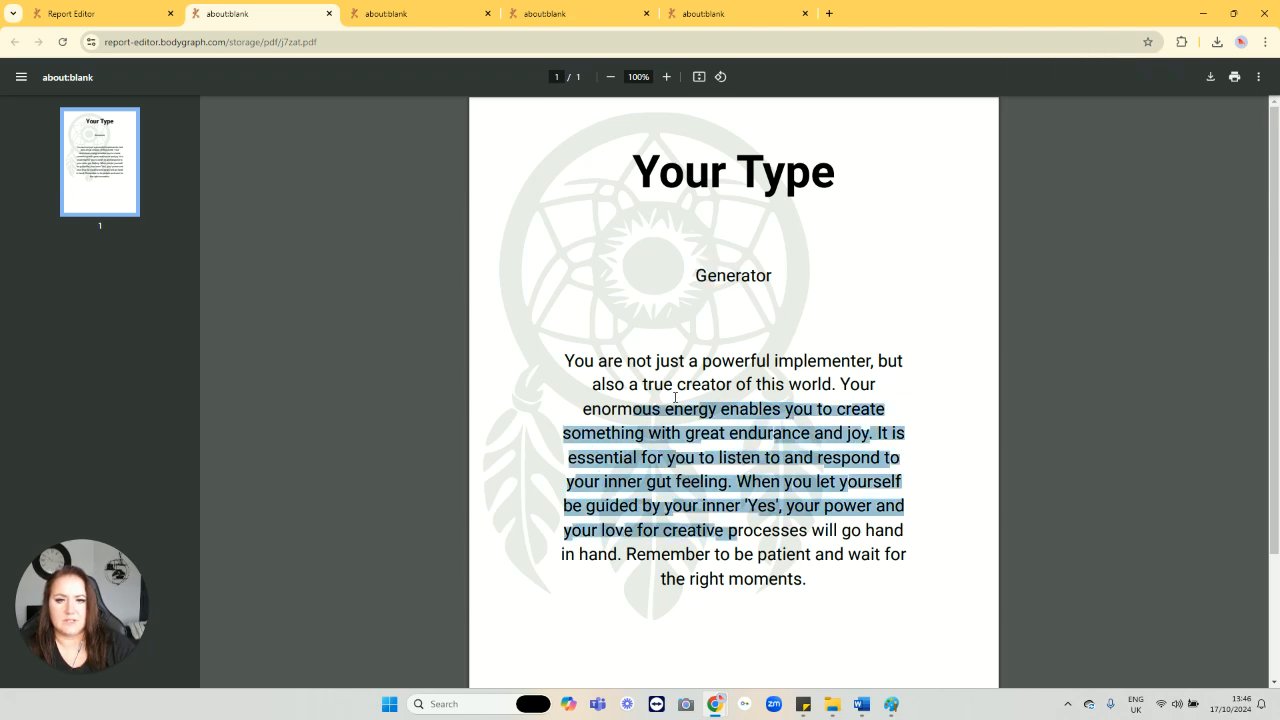
pyautogui.click(150, 13)
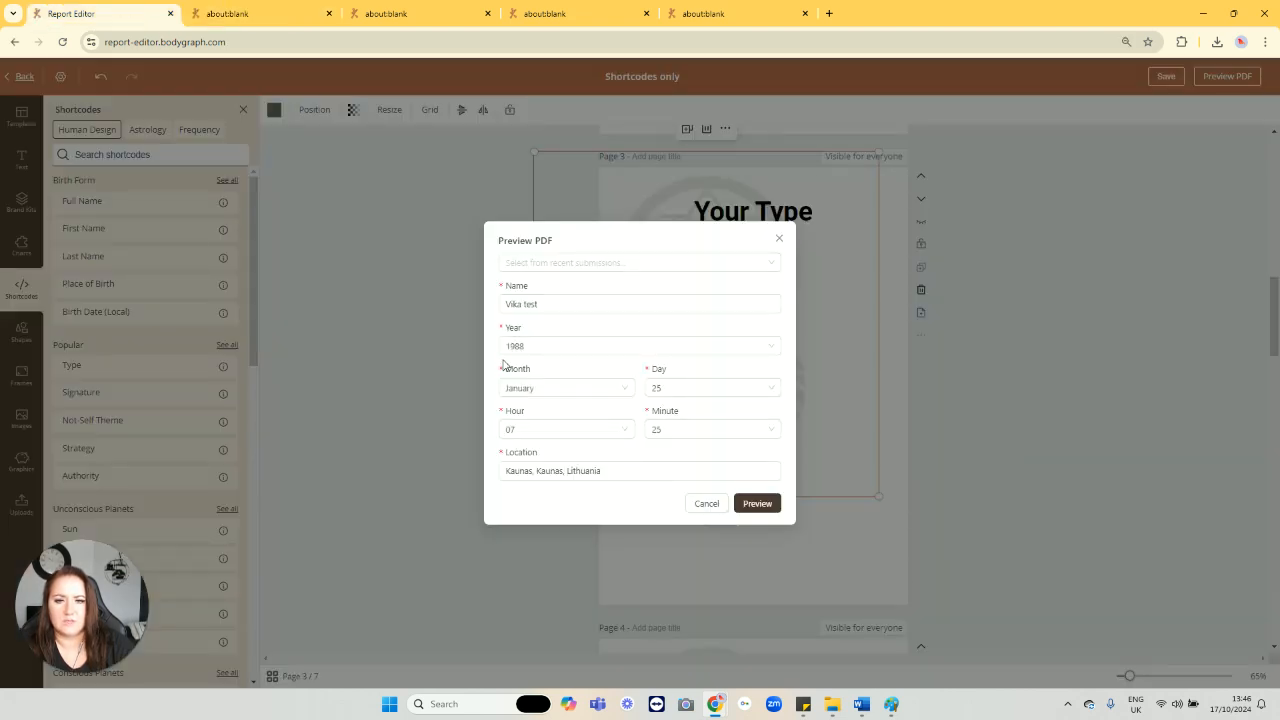
pyautogui.click(779, 239)
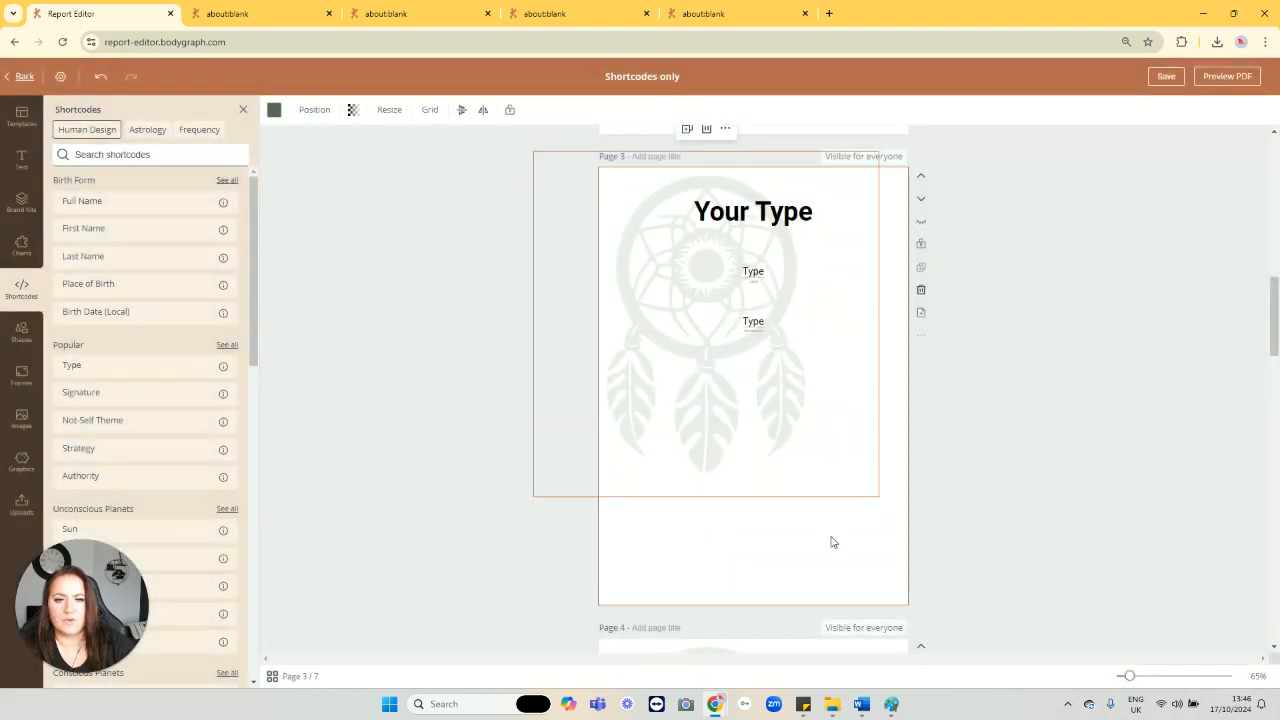
pyautogui.click(776, 327)
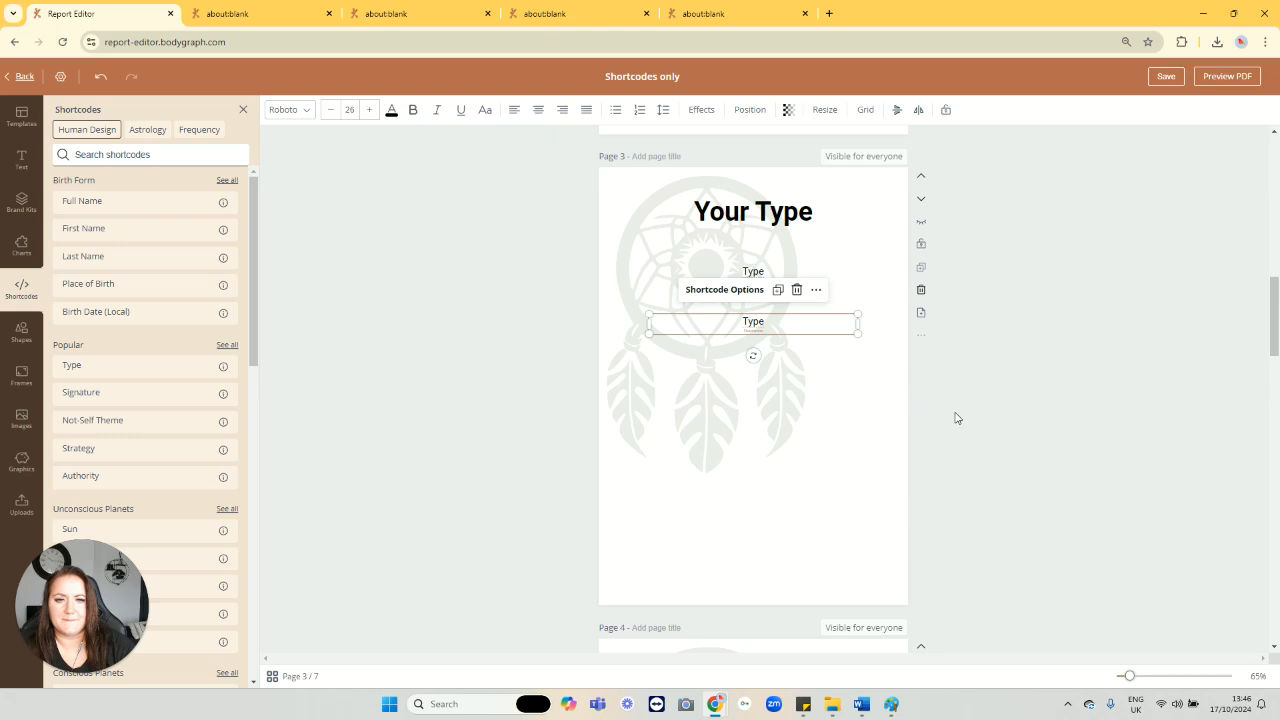
pyautogui.moveTo(799, 330); pyautogui.dragTo(803, 330)
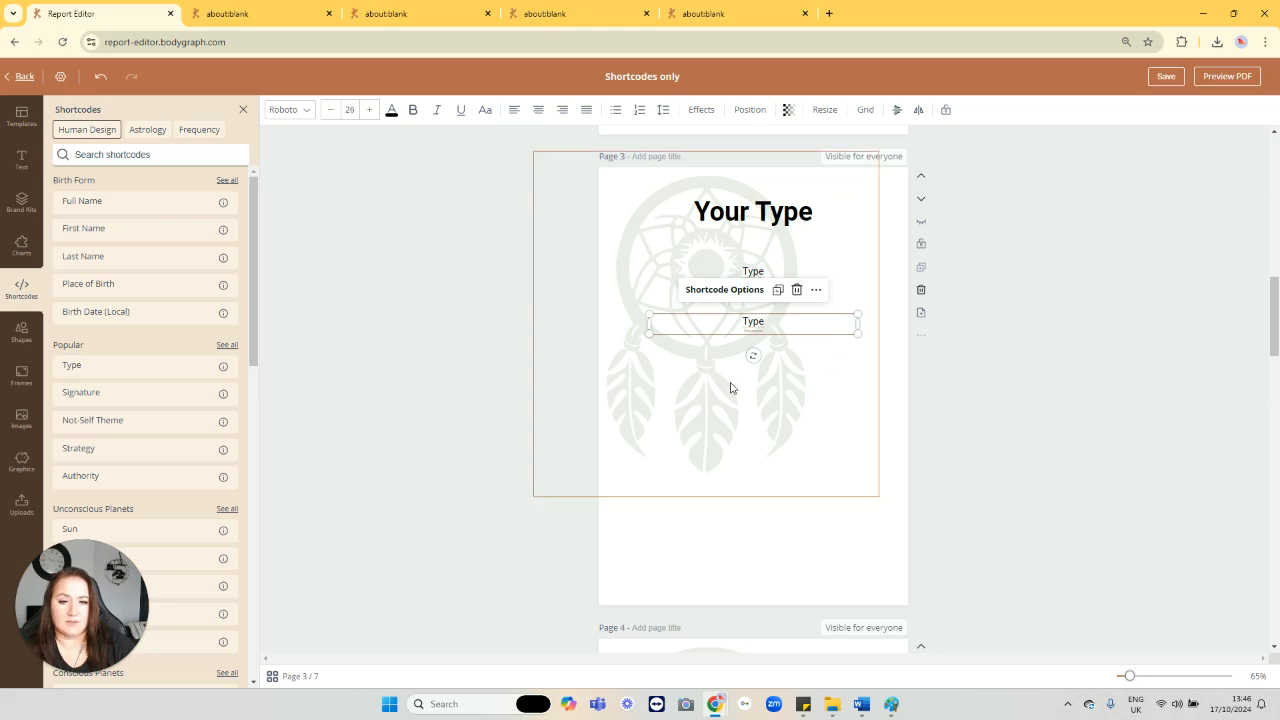
# Step: Leave the editor and check the language options in the Shortcodes only report's settings, closing them without changes
pyautogui.click(22, 77)
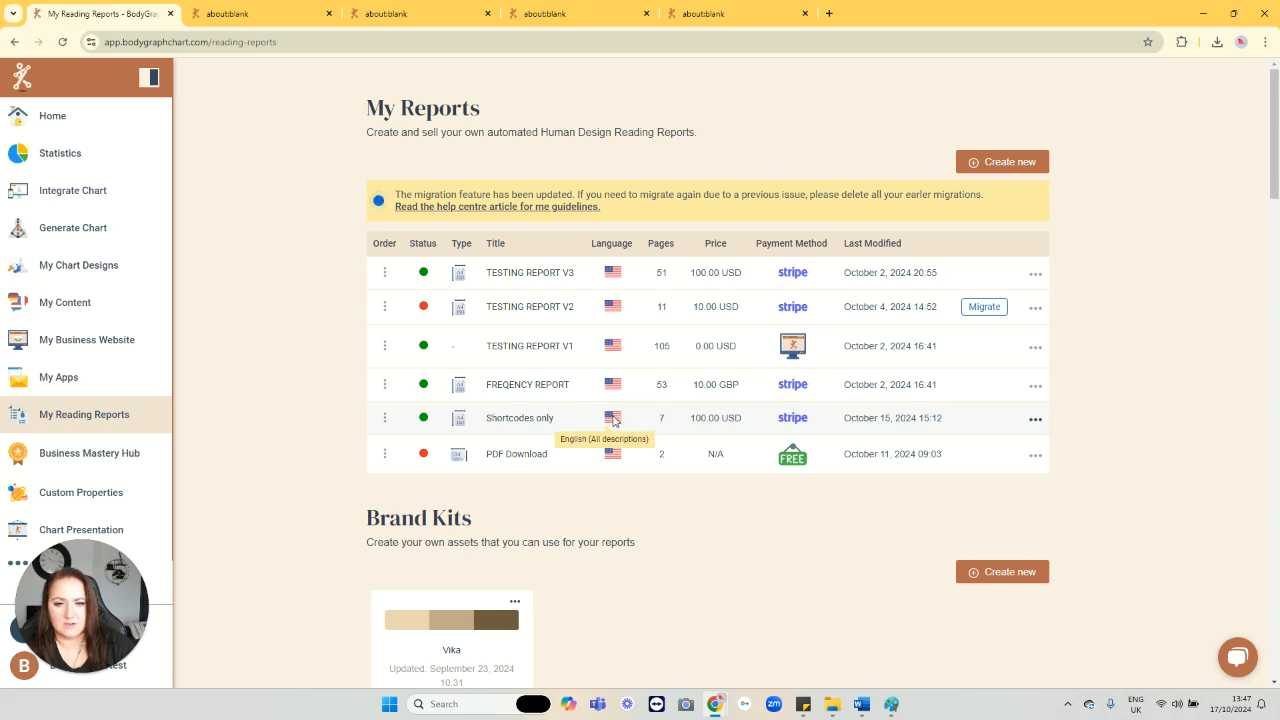
pyautogui.click(1035, 419)
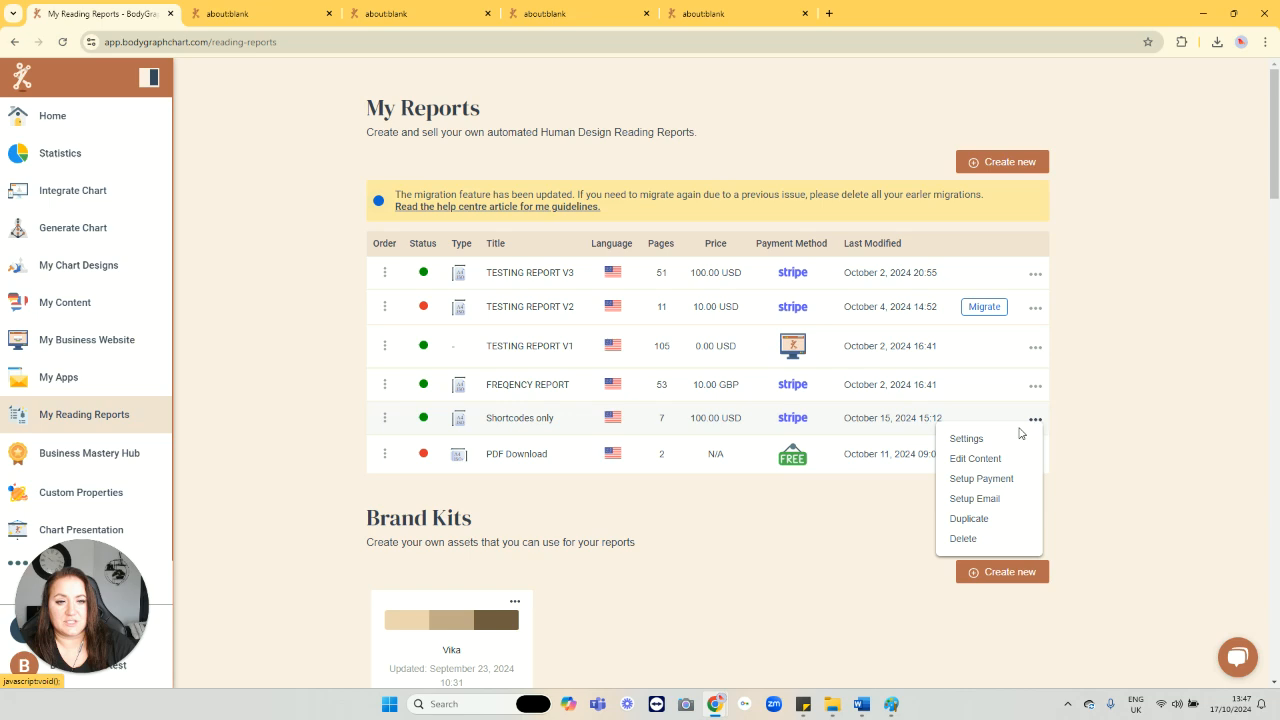
pyautogui.click(972, 440)
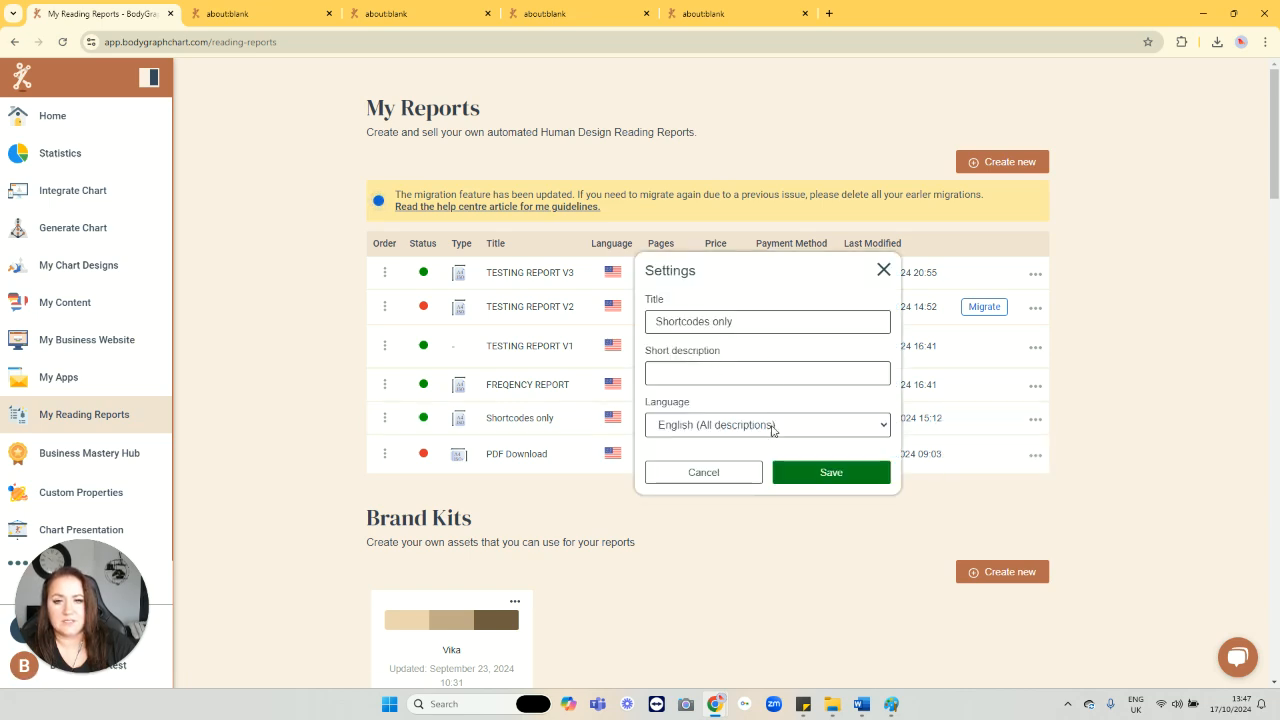
pyautogui.click(769, 428)
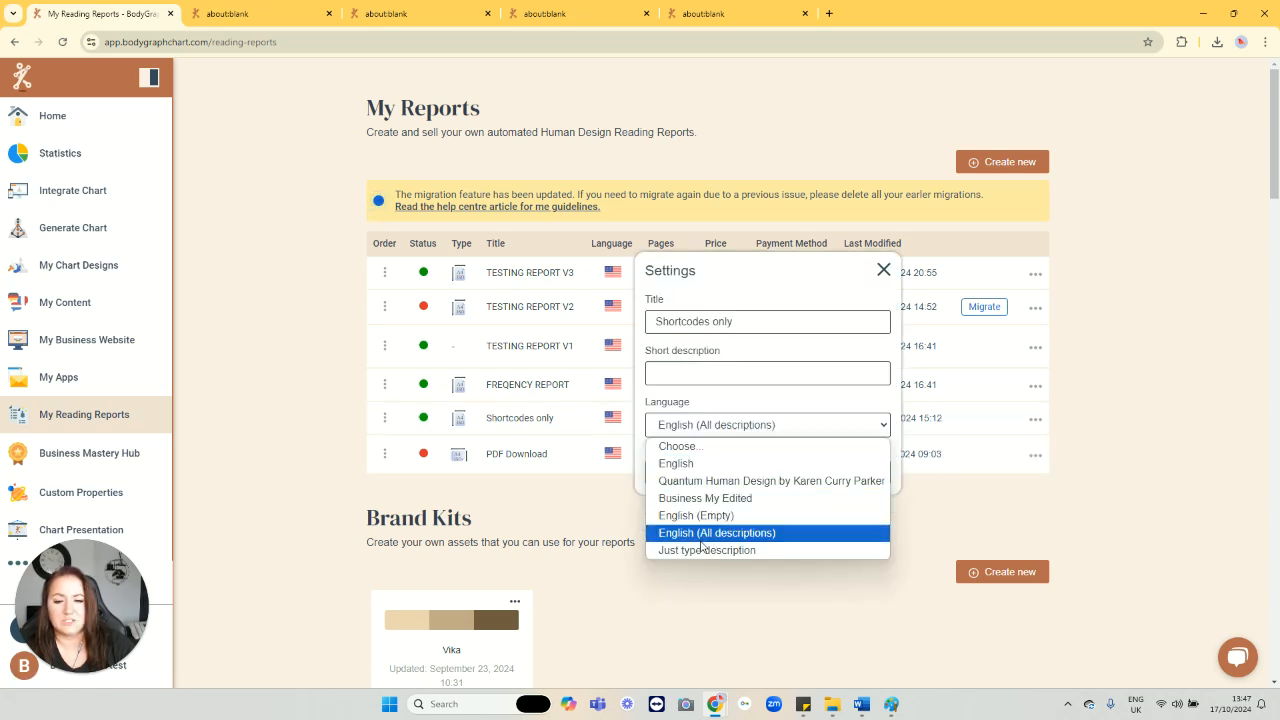
pyautogui.click(885, 272)
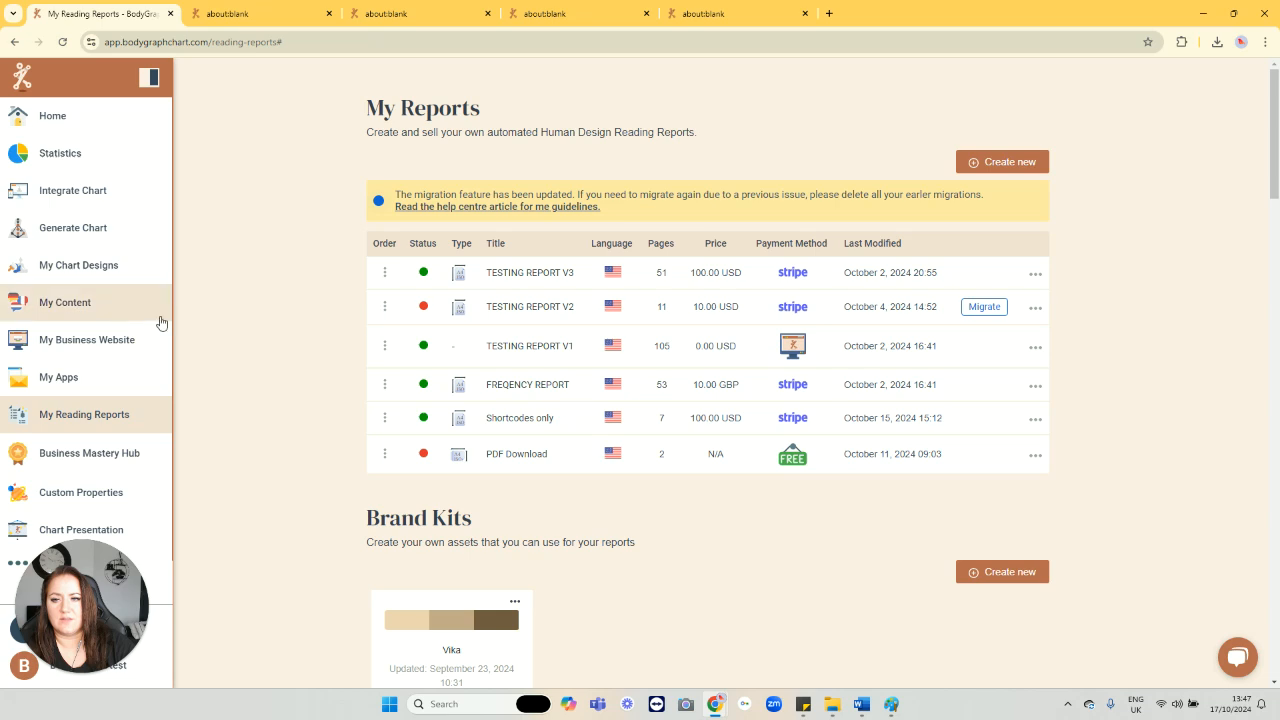
# Step: Open the English (All descriptions) content, examine the Projector type's translation and description, and close the entry unchanged
pyautogui.click(100, 304)
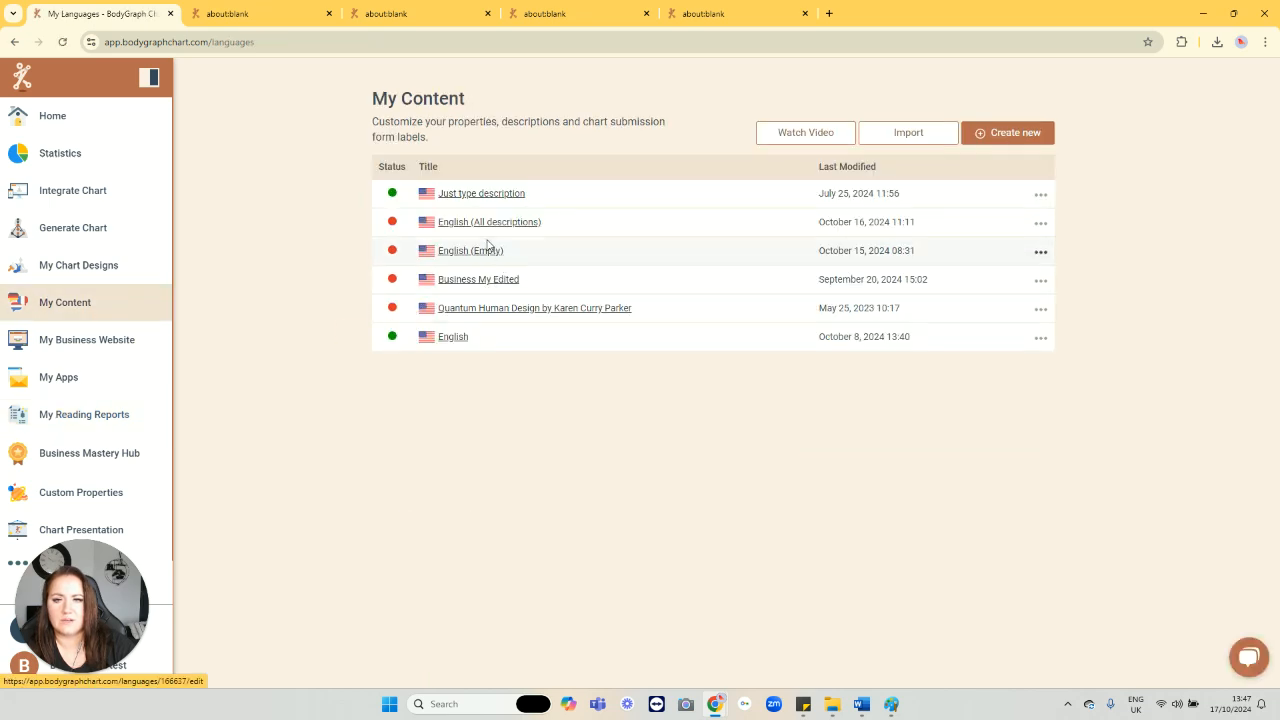
pyautogui.click(479, 223)
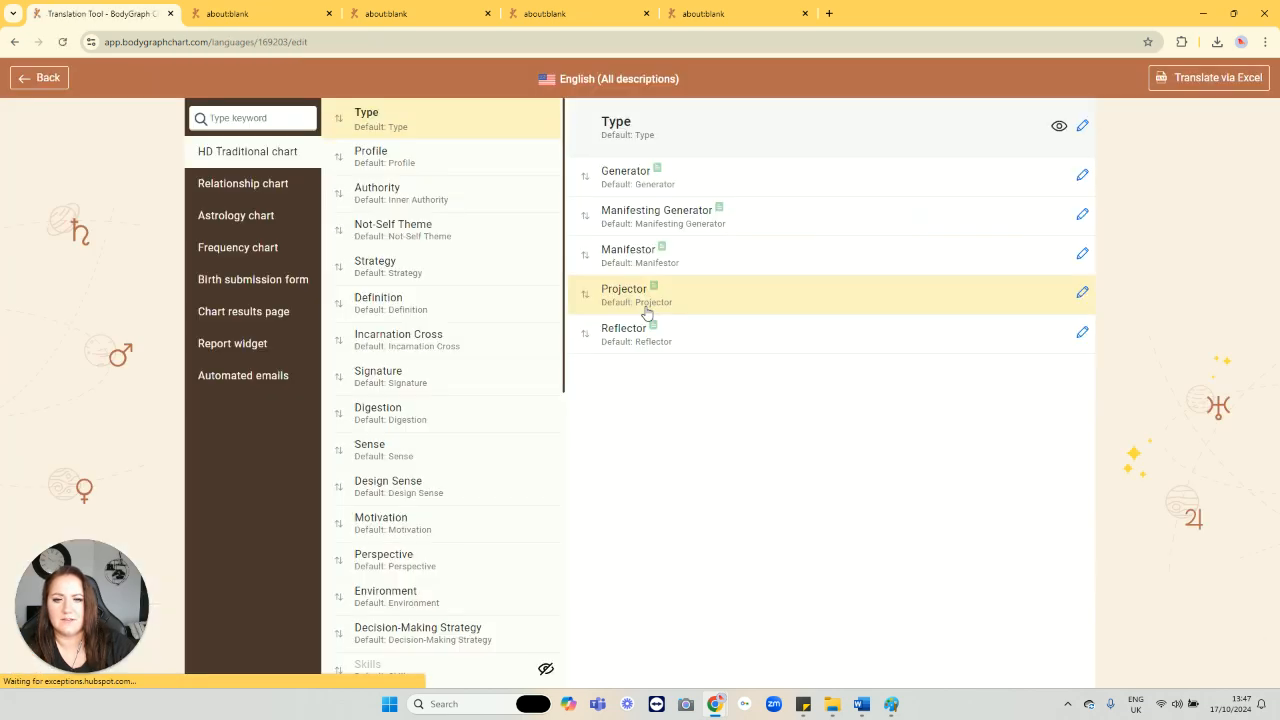
pyautogui.click(1089, 292)
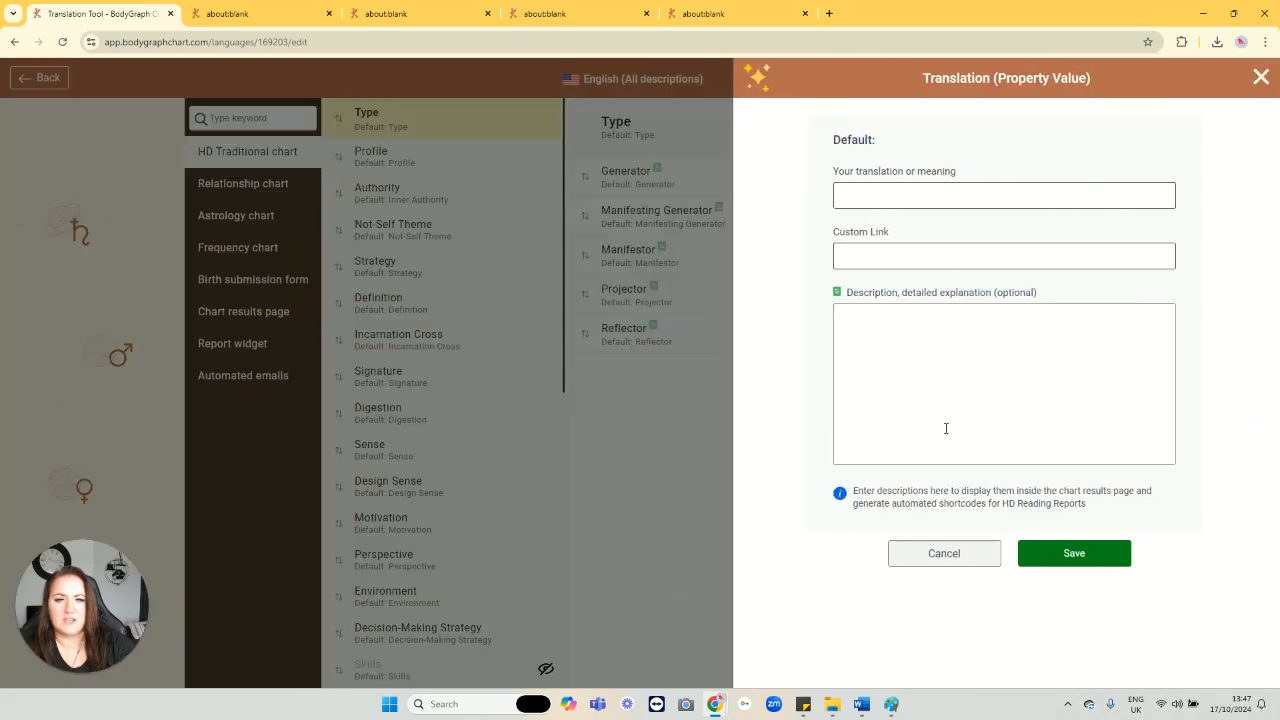
pyautogui.moveTo(920, 409); pyautogui.dragTo(888, 292)
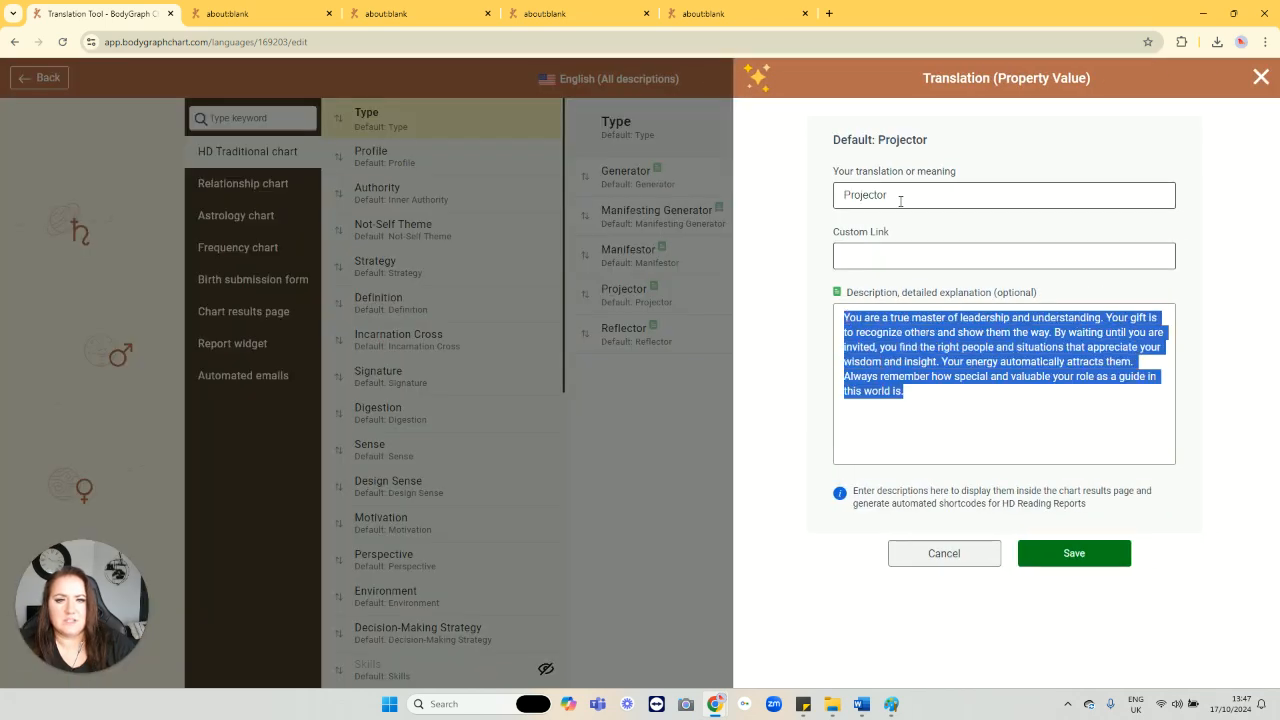
pyautogui.moveTo(900, 201); pyautogui.dragTo(841, 193)
pyautogui.click(1261, 79)
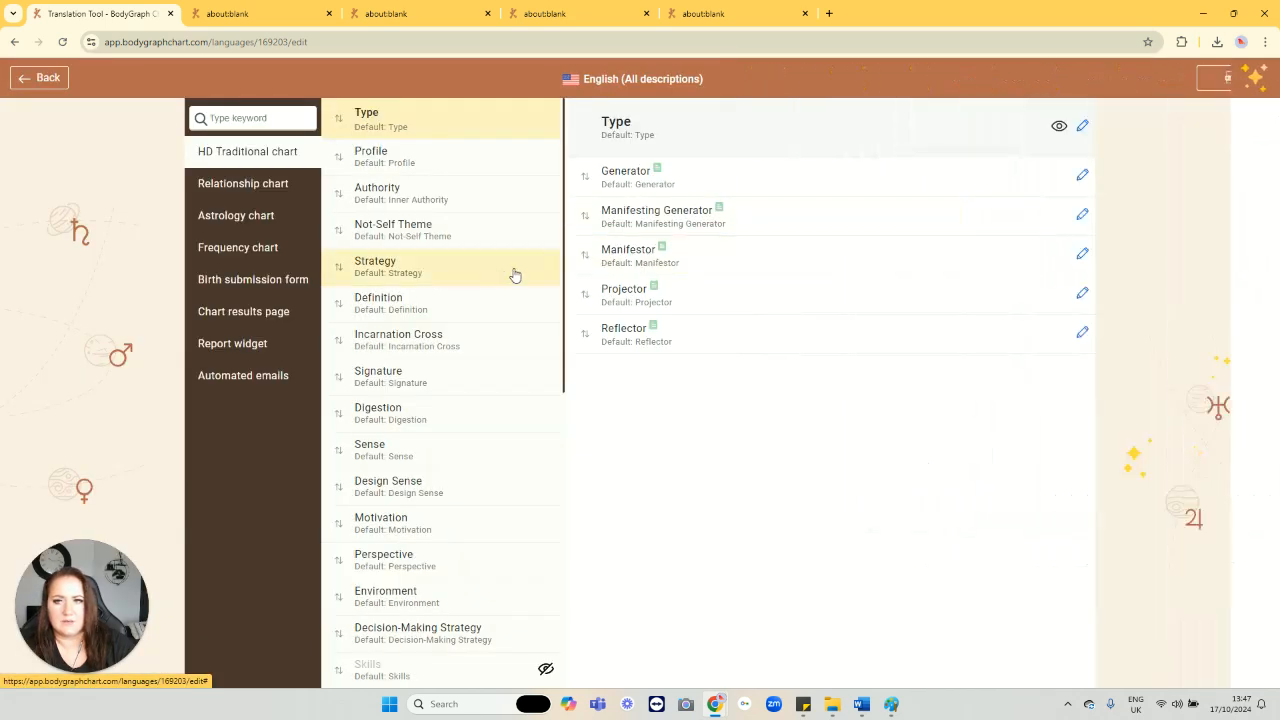
# Step: Reopen the Shortcodes only report from the reading reports and select the lower Type shortcode on page 3
pyautogui.click(40, 80)
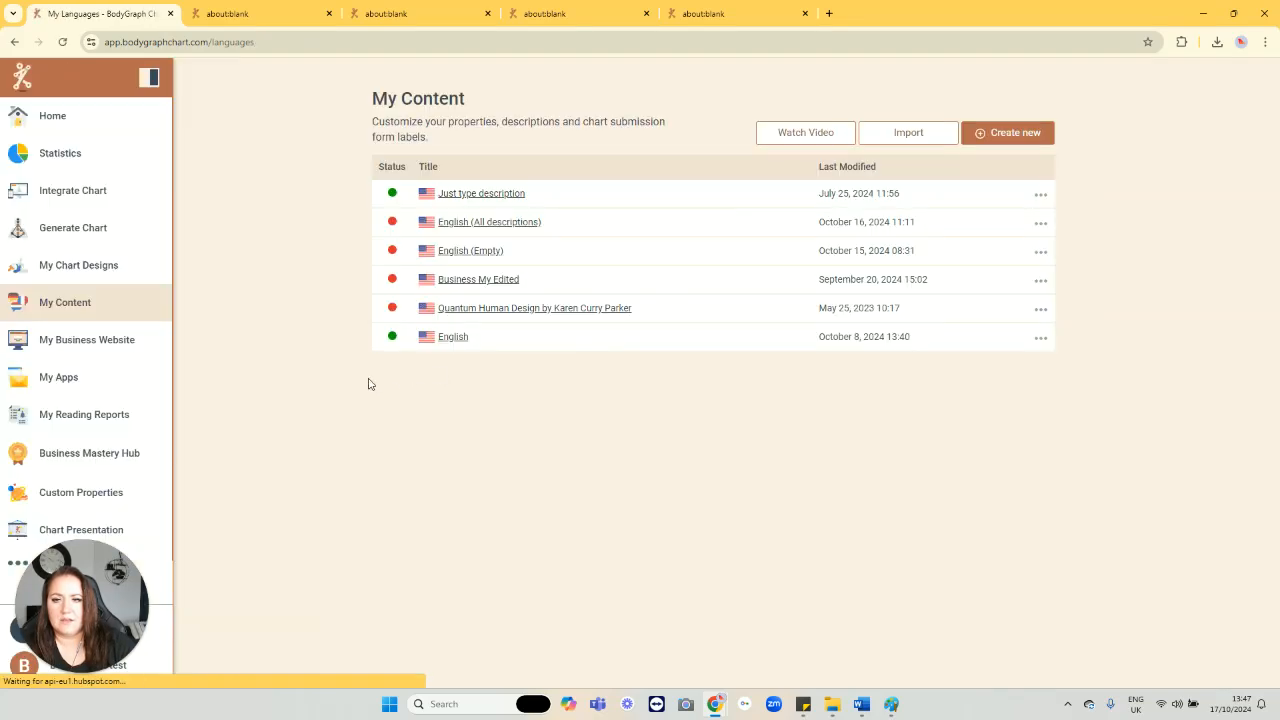
pyautogui.click(129, 422)
pyautogui.click(520, 418)
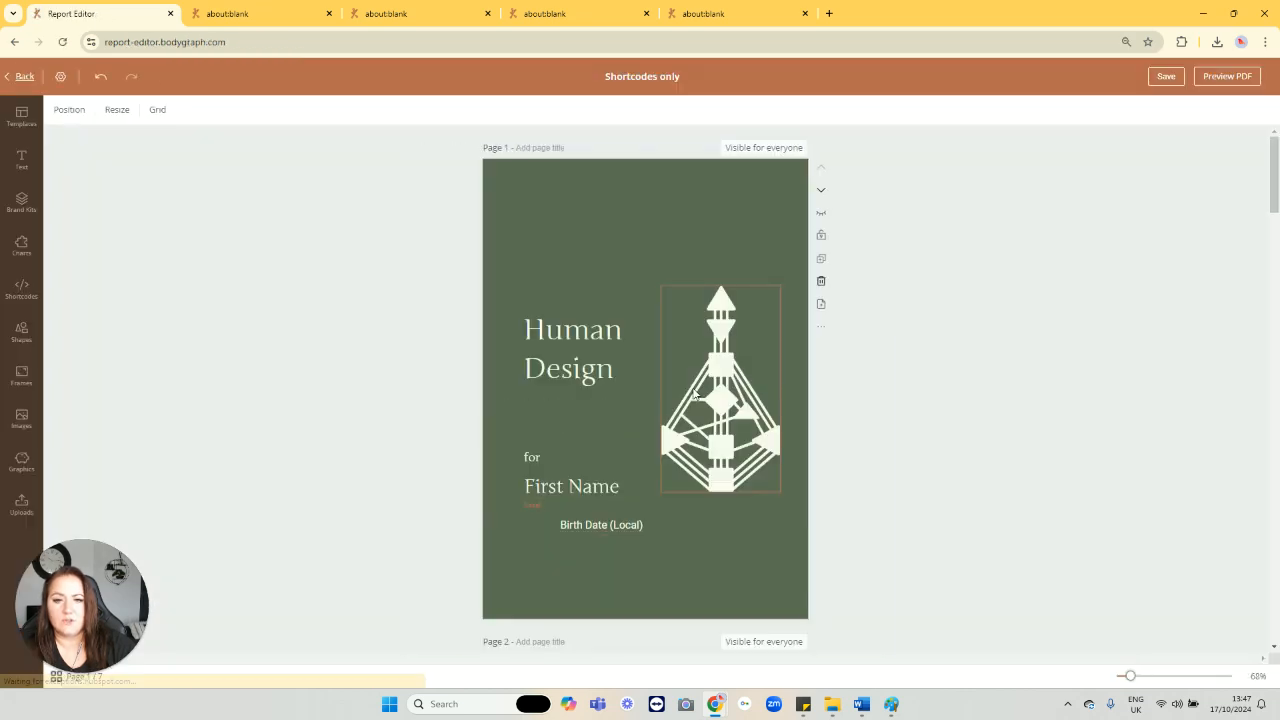
pyautogui.scroll(-10, 749, 394)
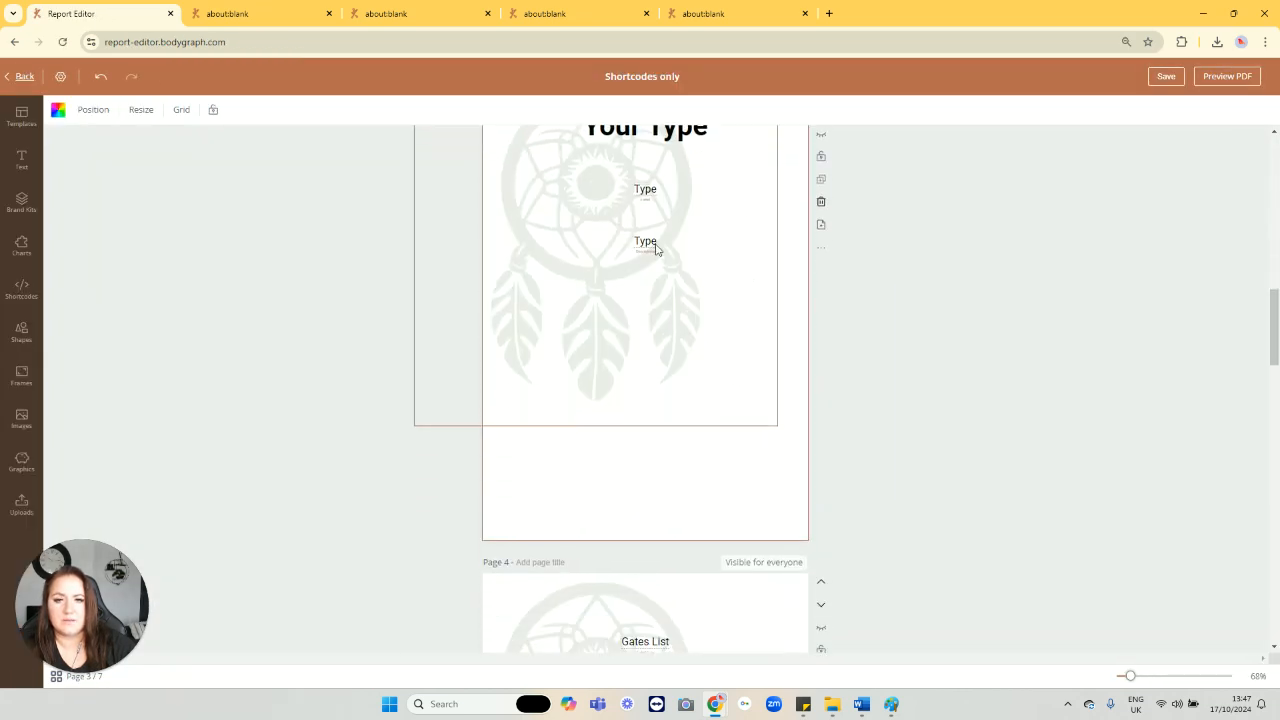
pyautogui.click(689, 251)
pyautogui.moveTo(689, 250); pyautogui.dragTo(689, 244)
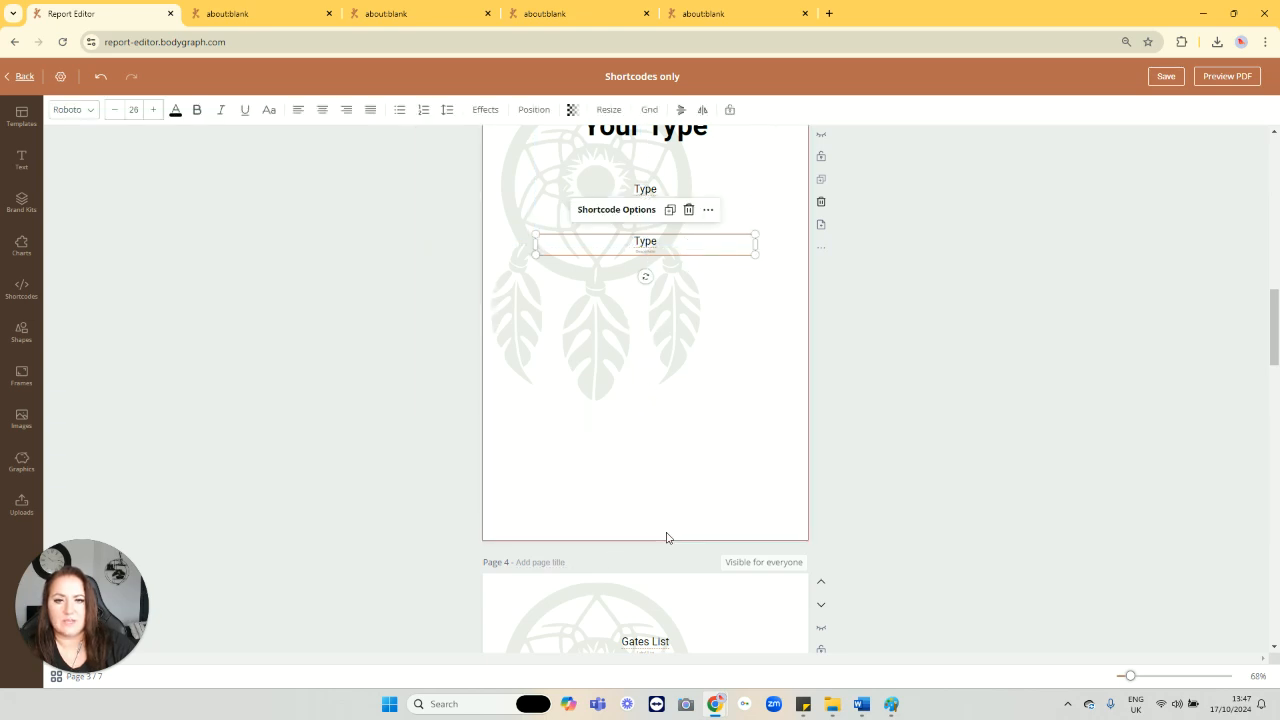
pyautogui.scroll(2, 700, 323)
pyautogui.scroll(-1, 700, 323)
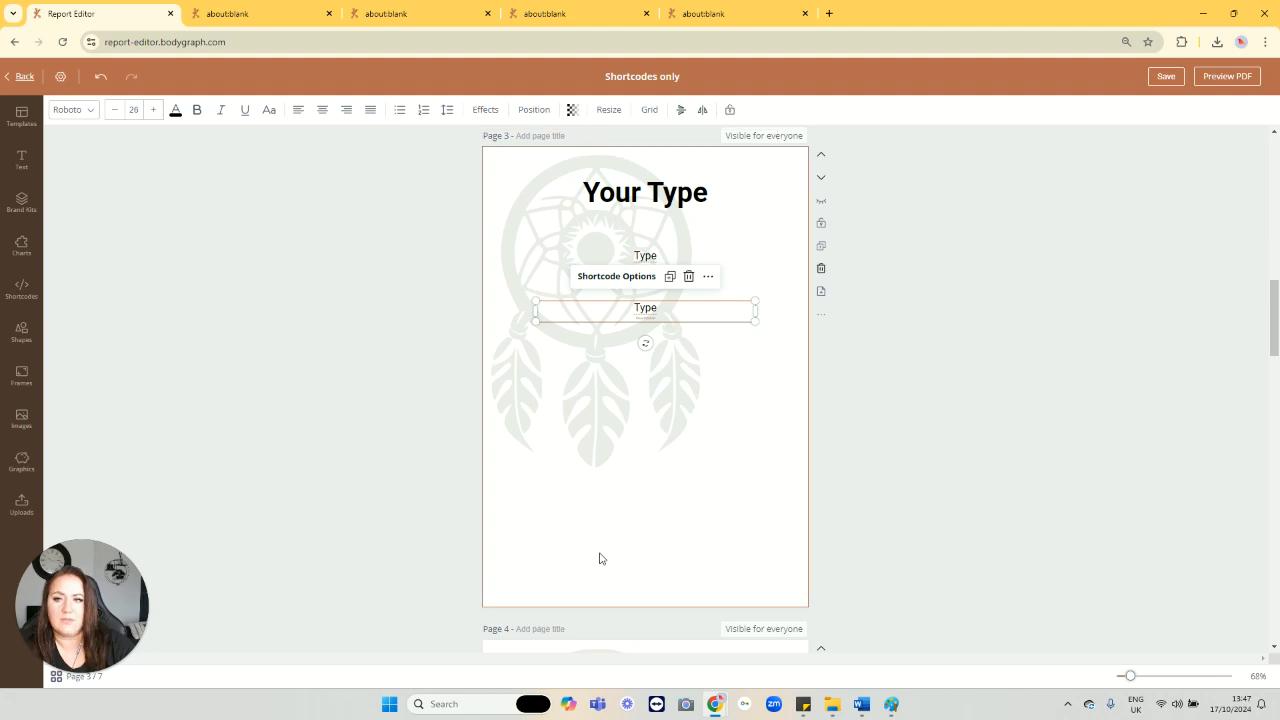
# Step: Add a body text box to page 3 and place it centred just below the lower Type shortcode
pyautogui.click(20, 160)
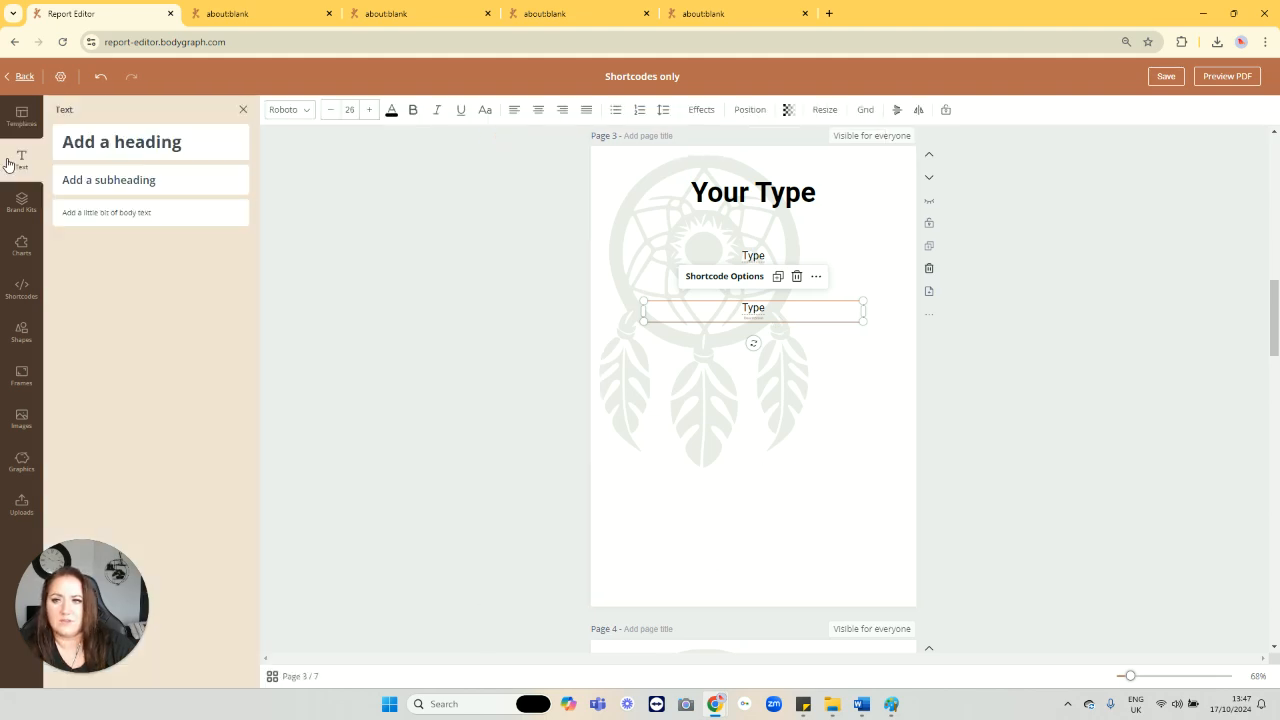
pyautogui.click(110, 218)
pyautogui.moveTo(728, 378); pyautogui.dragTo(732, 402)
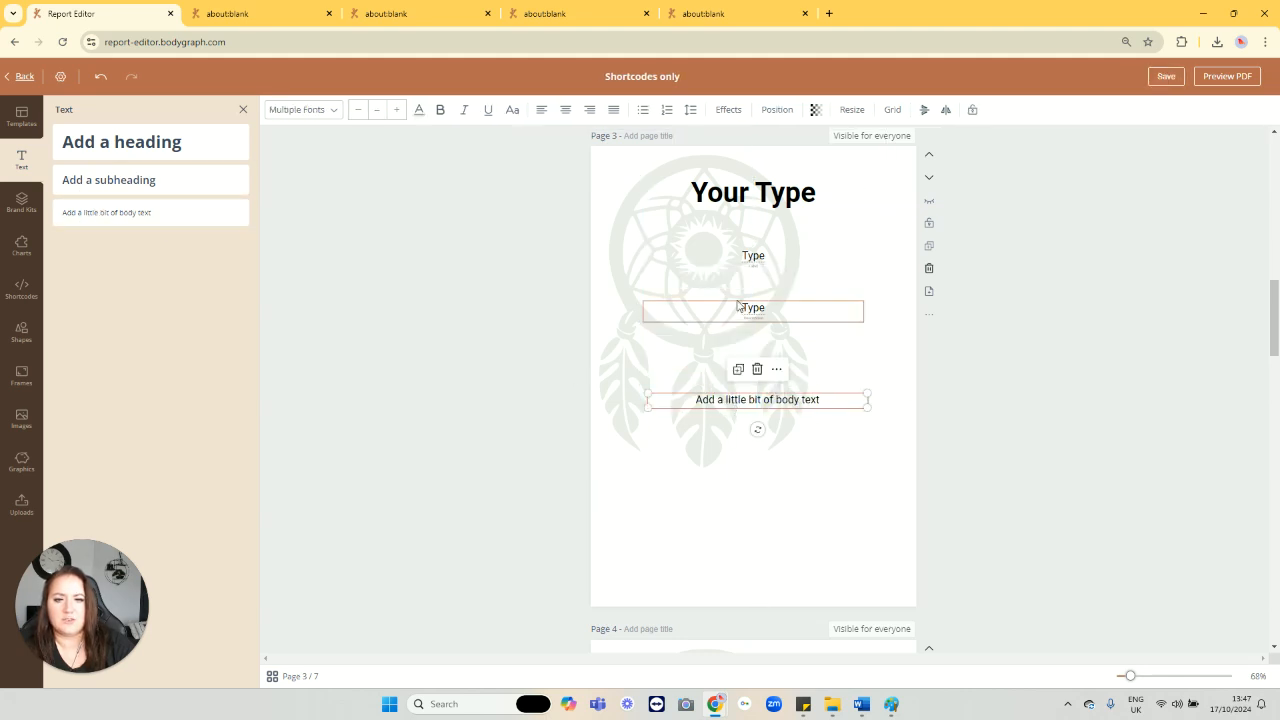
pyautogui.moveTo(826, 402); pyautogui.dragTo(823, 356)
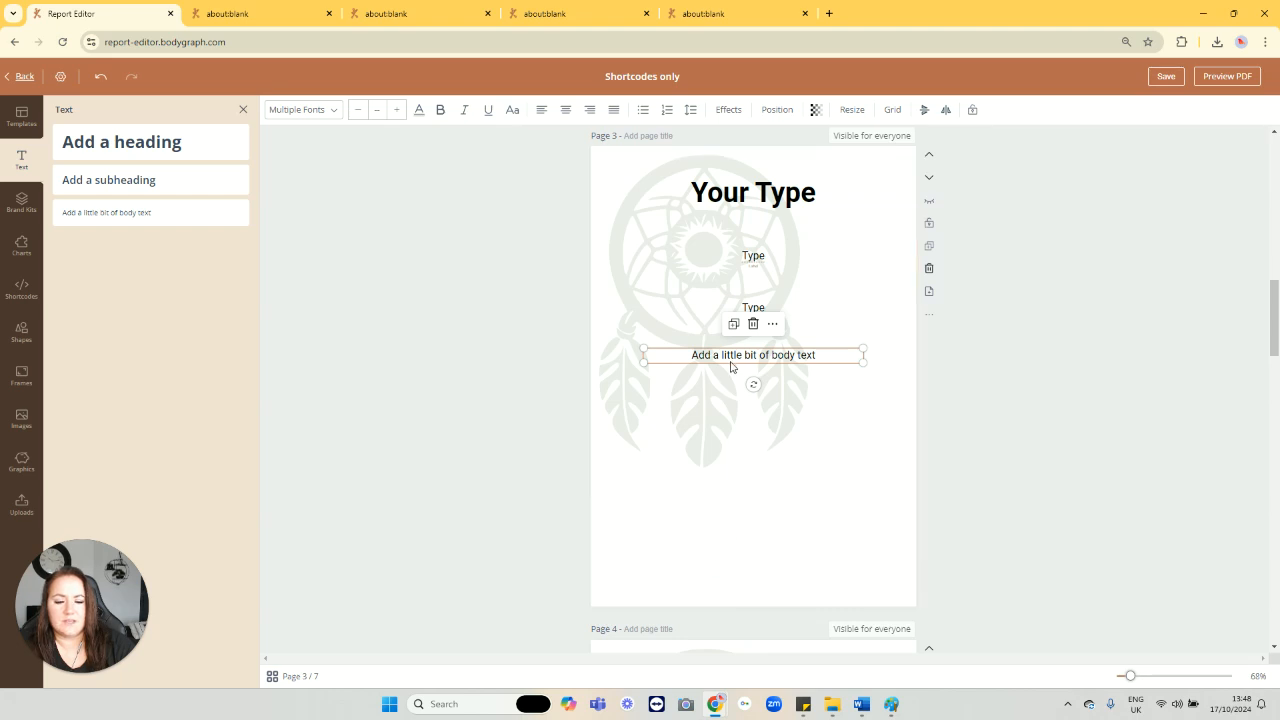
# Step: Leave the report editor, open the English (All descriptions) content, examine the Generator type's description, and close the entry unchanged
pyautogui.click(22, 77)
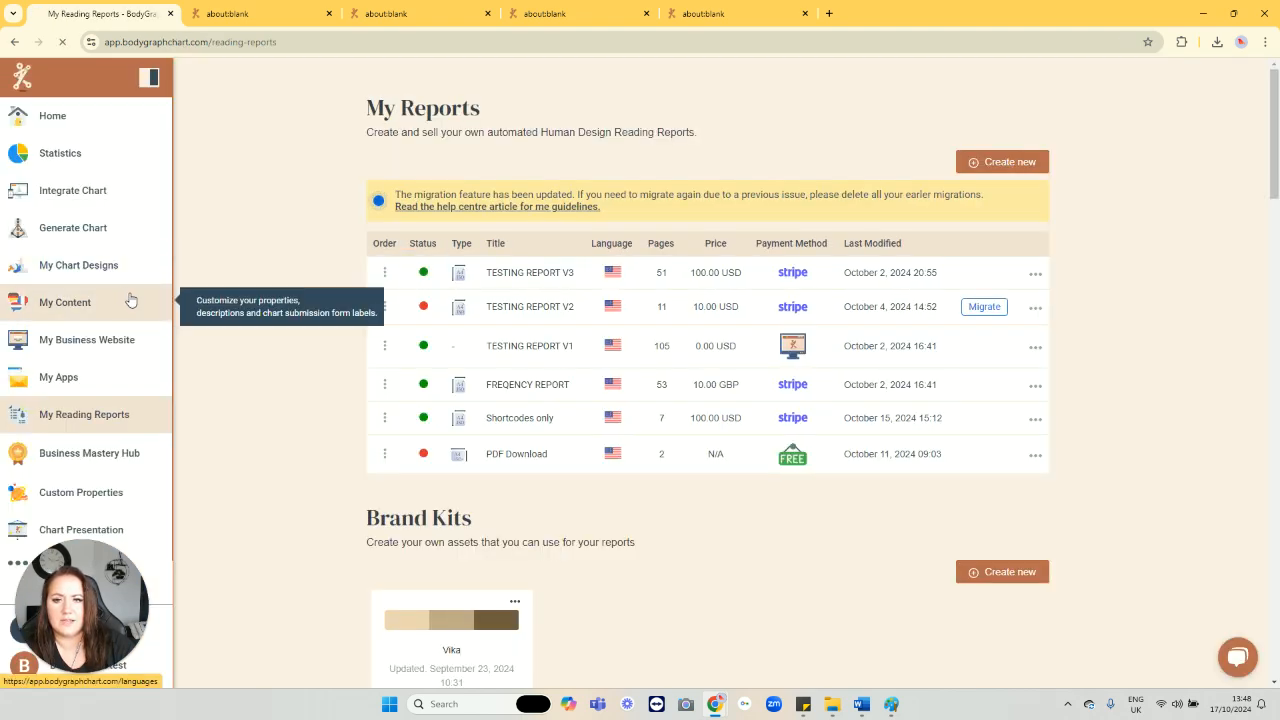
pyautogui.click(125, 298)
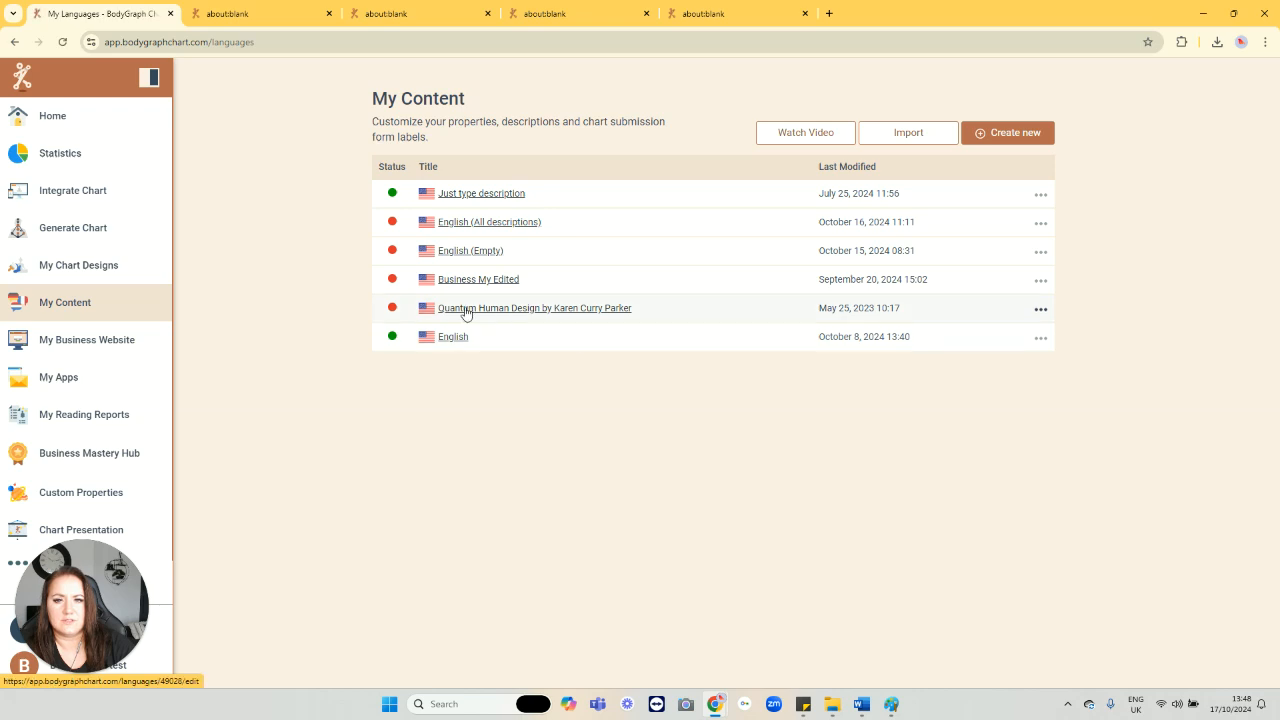
pyautogui.click(477, 230)
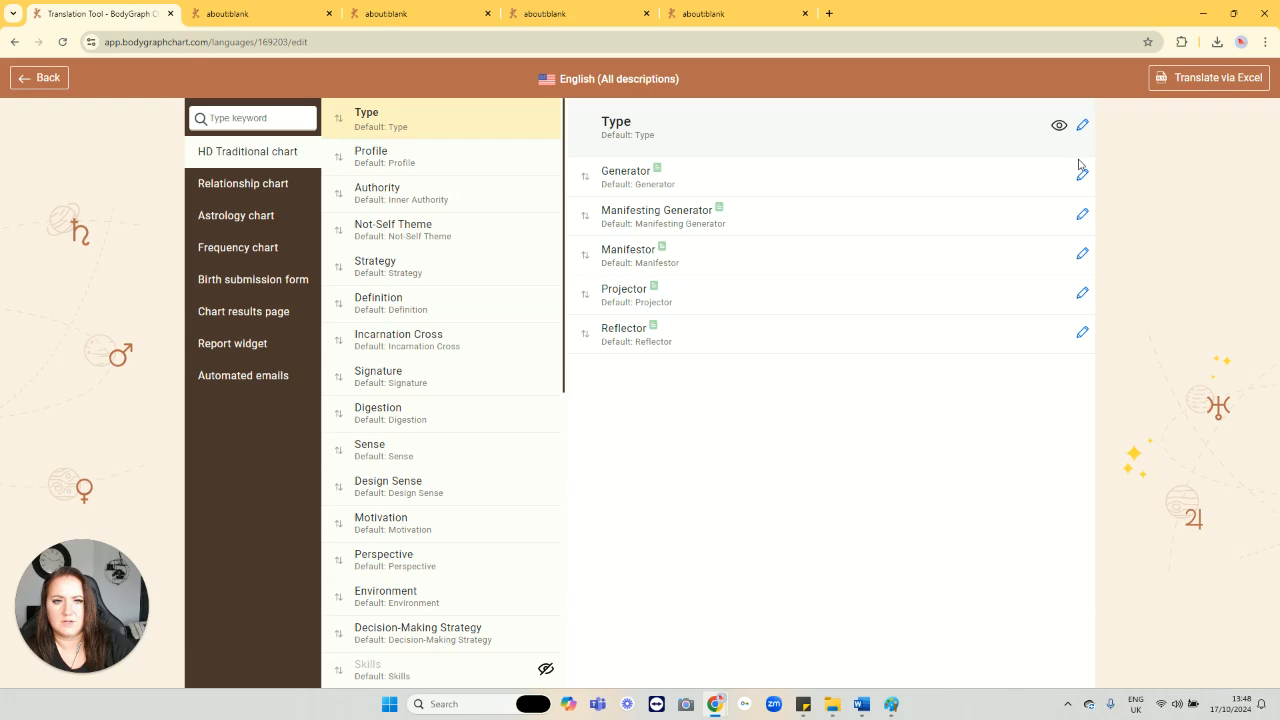
pyautogui.click(1080, 171)
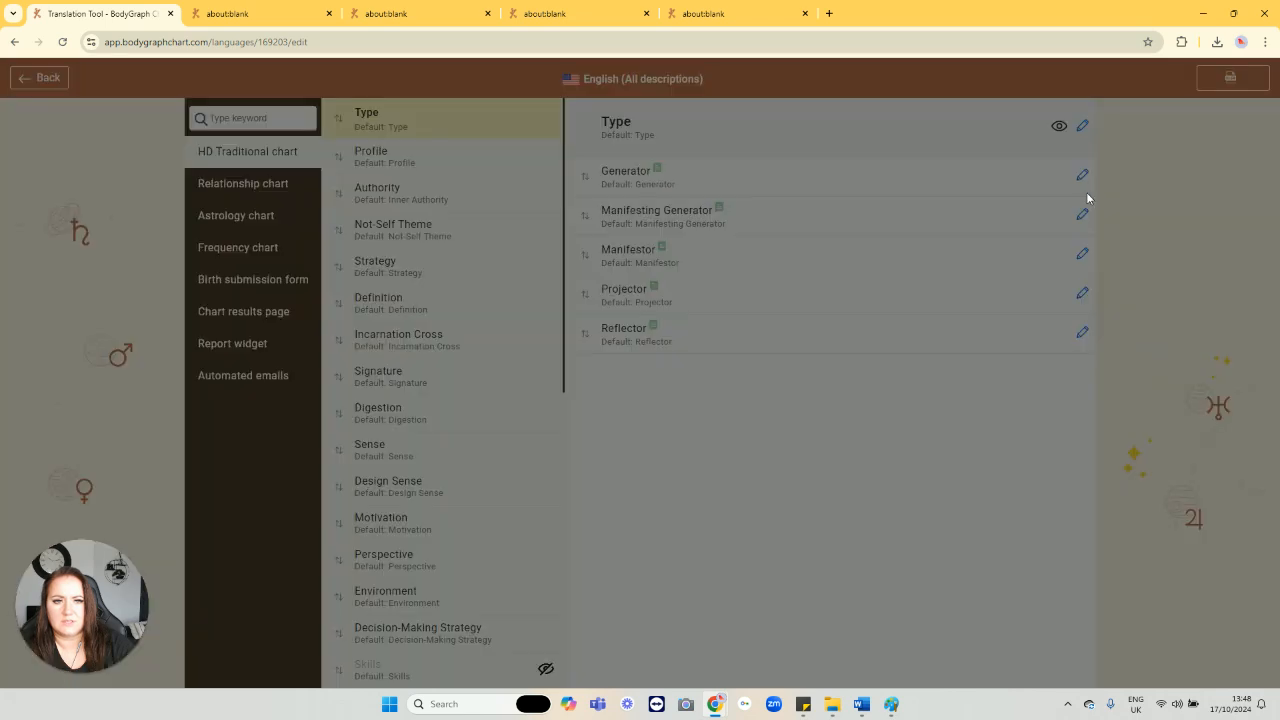
pyautogui.moveTo(935, 428); pyautogui.dragTo(843, 318)
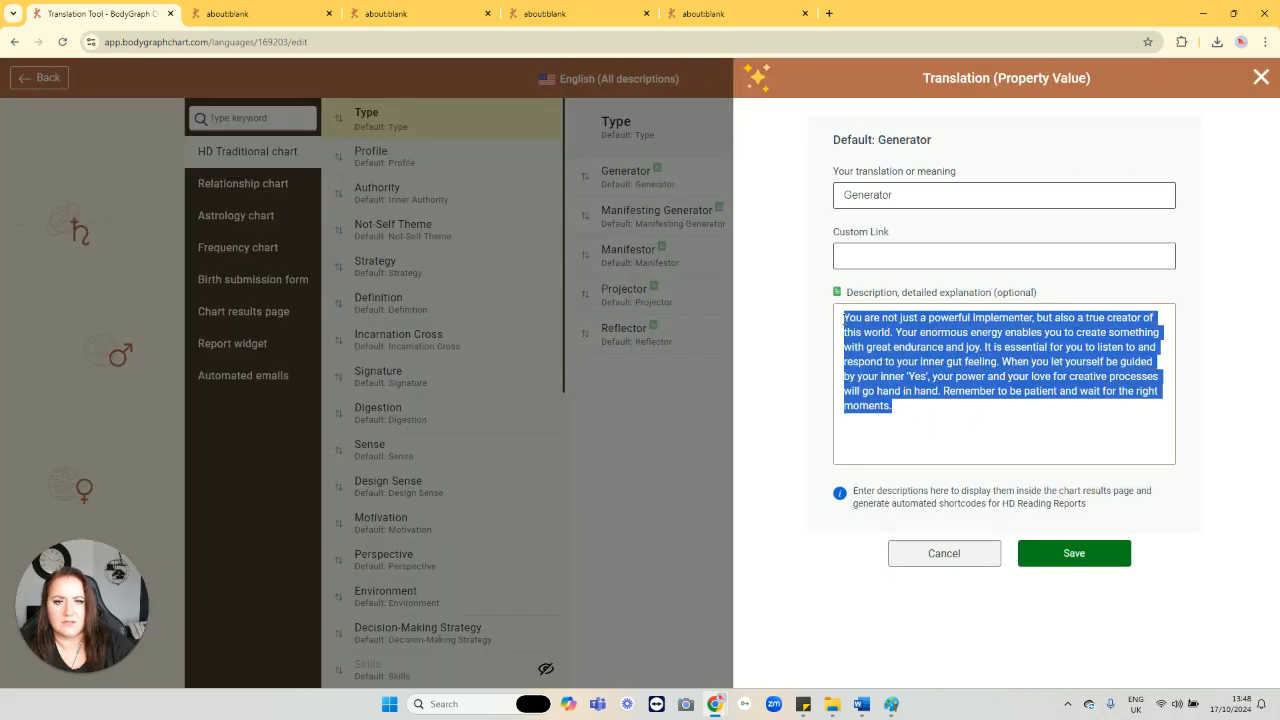
pyautogui.click(1261, 77)
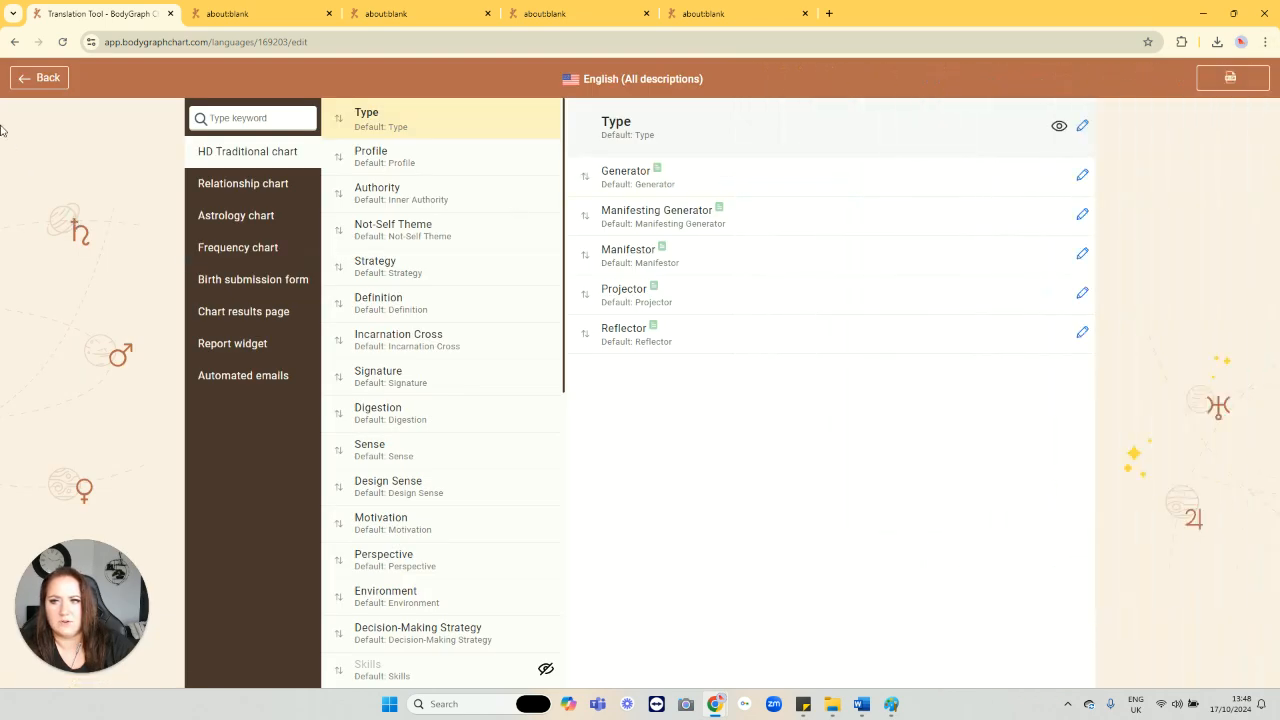
# Step: Reopen the Shortcodes only report from the reading reports and delete the body text box below the lower Type shortcode on page 3
pyautogui.click(47, 79)
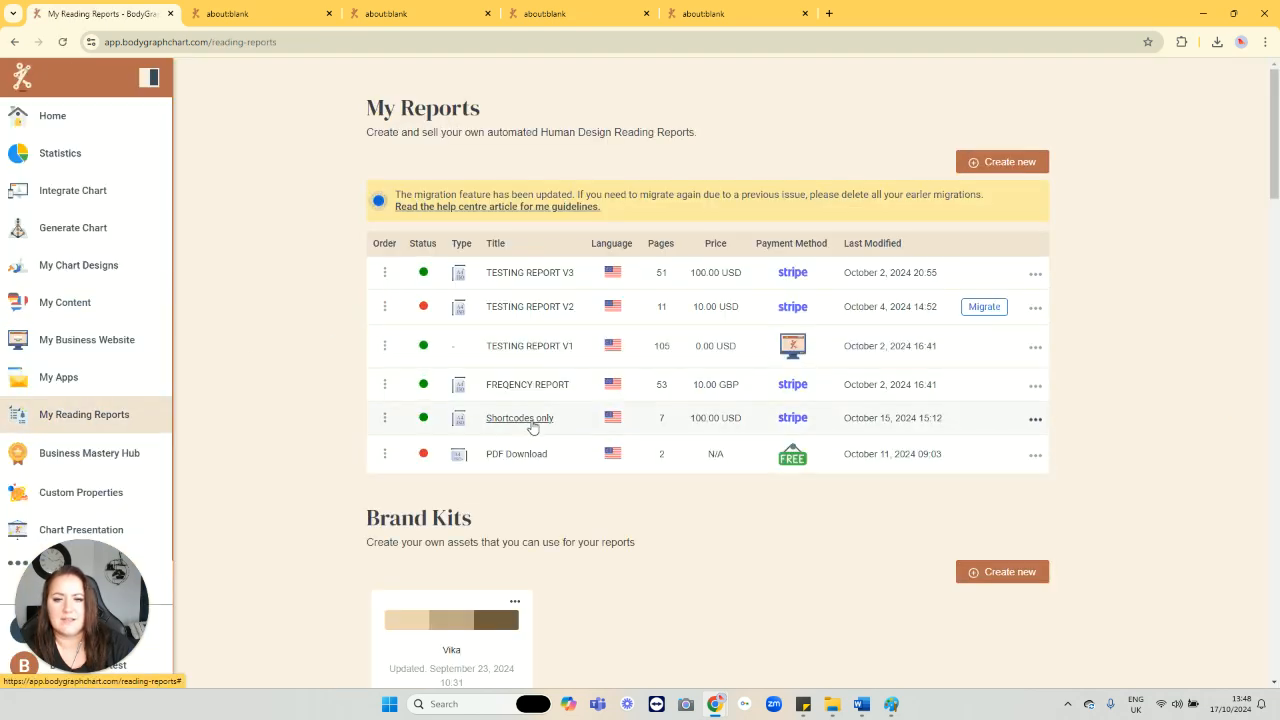
pyautogui.click(531, 420)
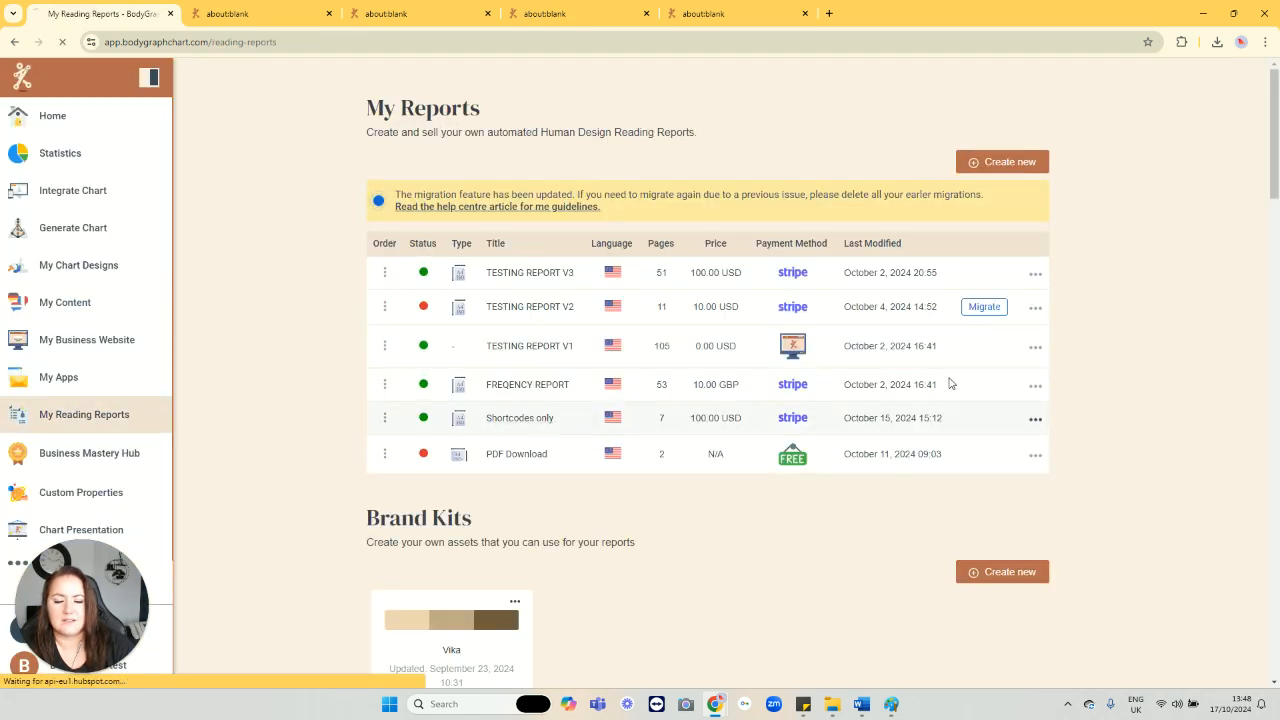
pyautogui.scroll(-5, 880, 314)
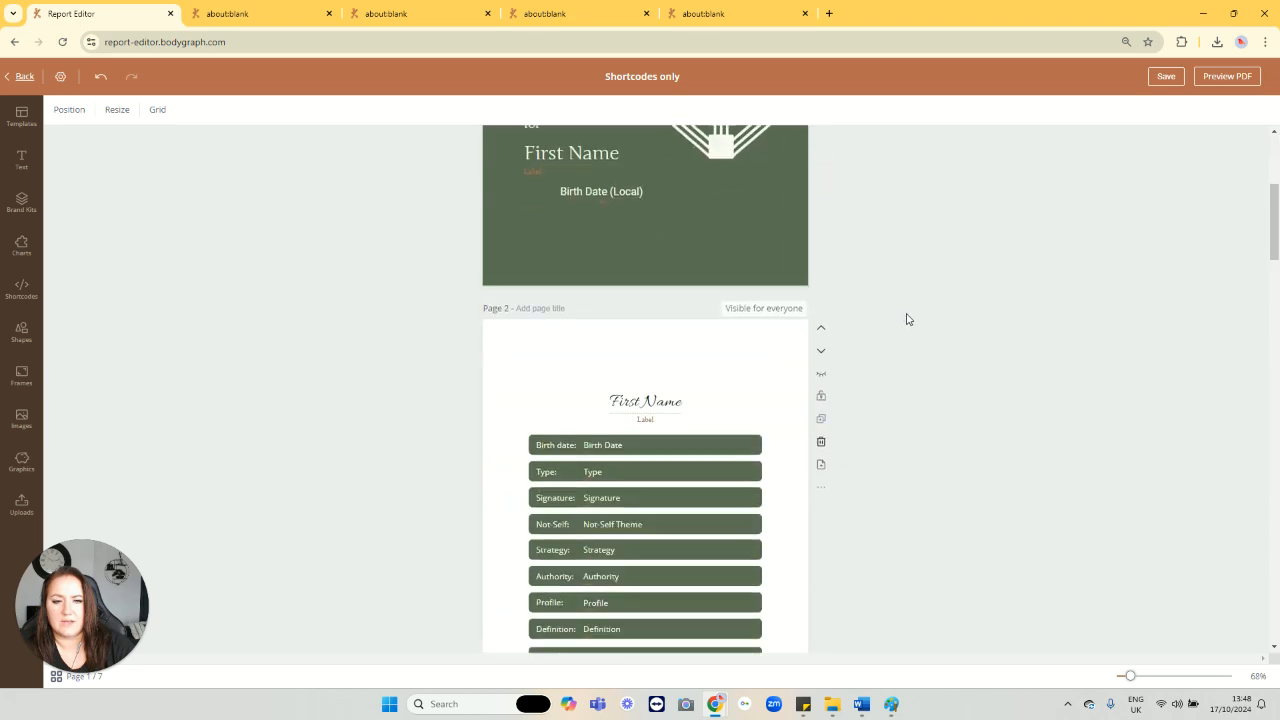
pyautogui.scroll(-6, 907, 319)
pyautogui.scroll(2, 917, 317)
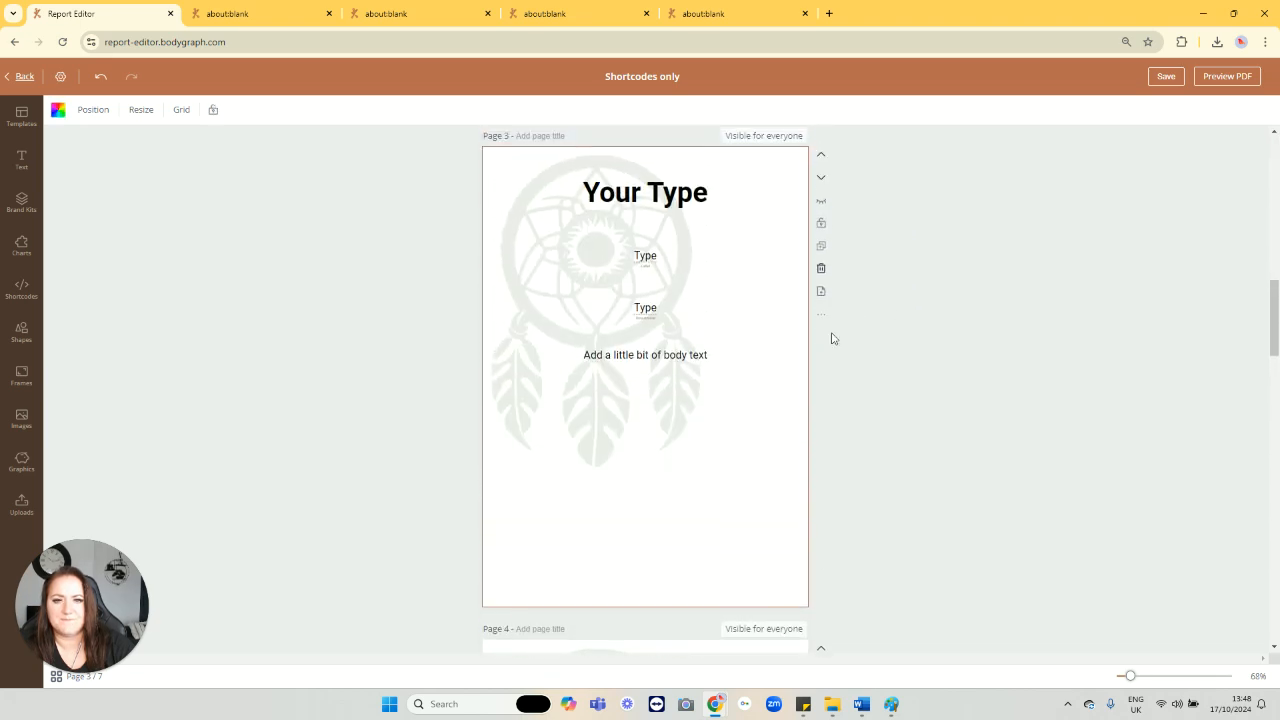
pyautogui.click(686, 362)
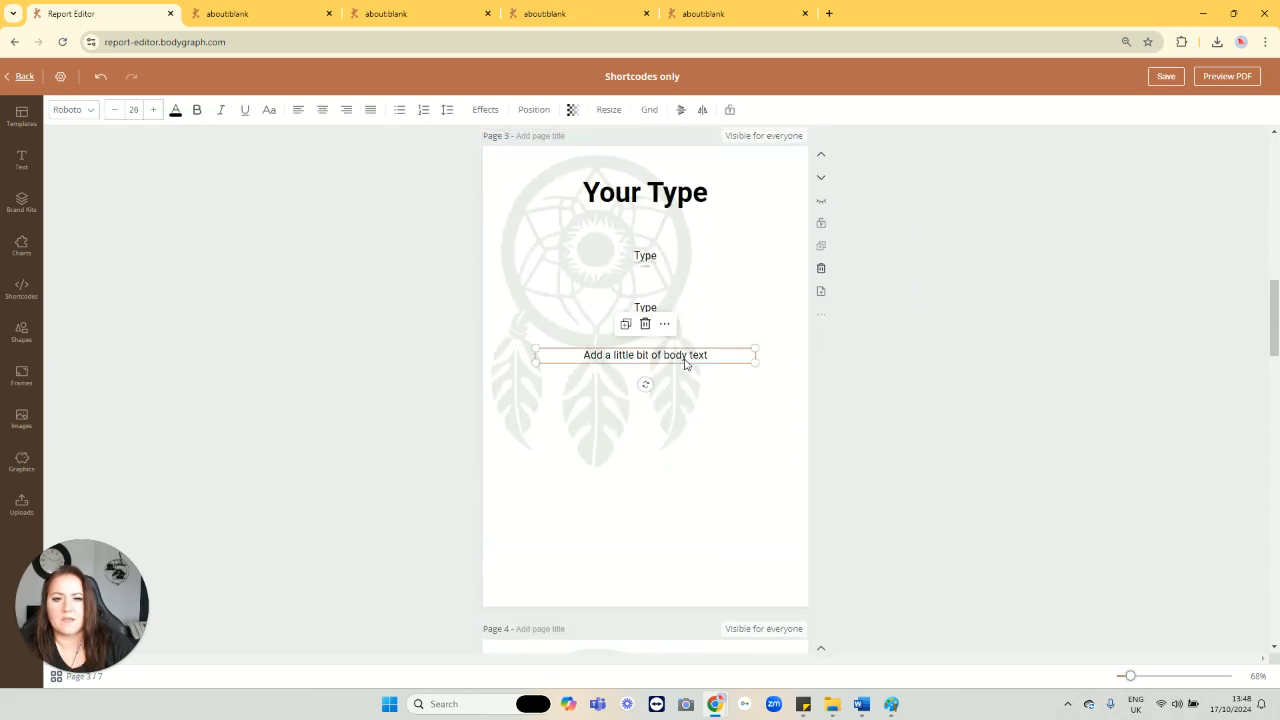
pyautogui.click(645, 325)
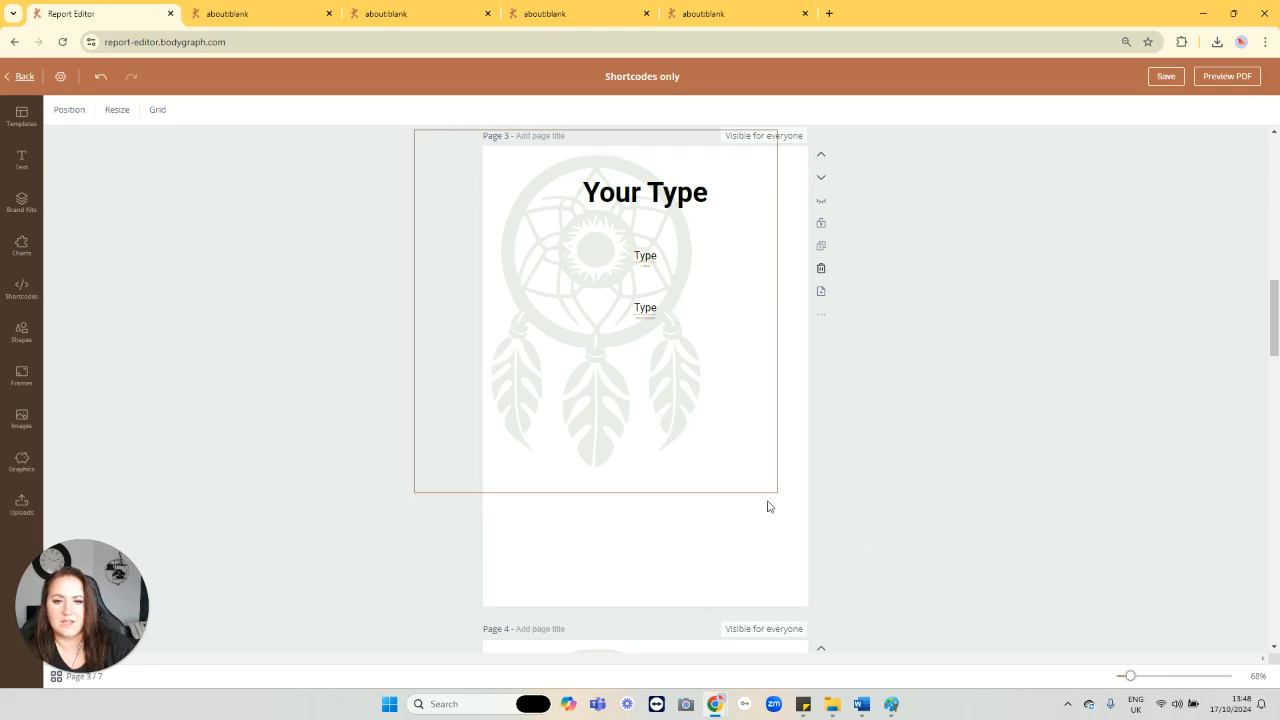
pyautogui.click(696, 552)
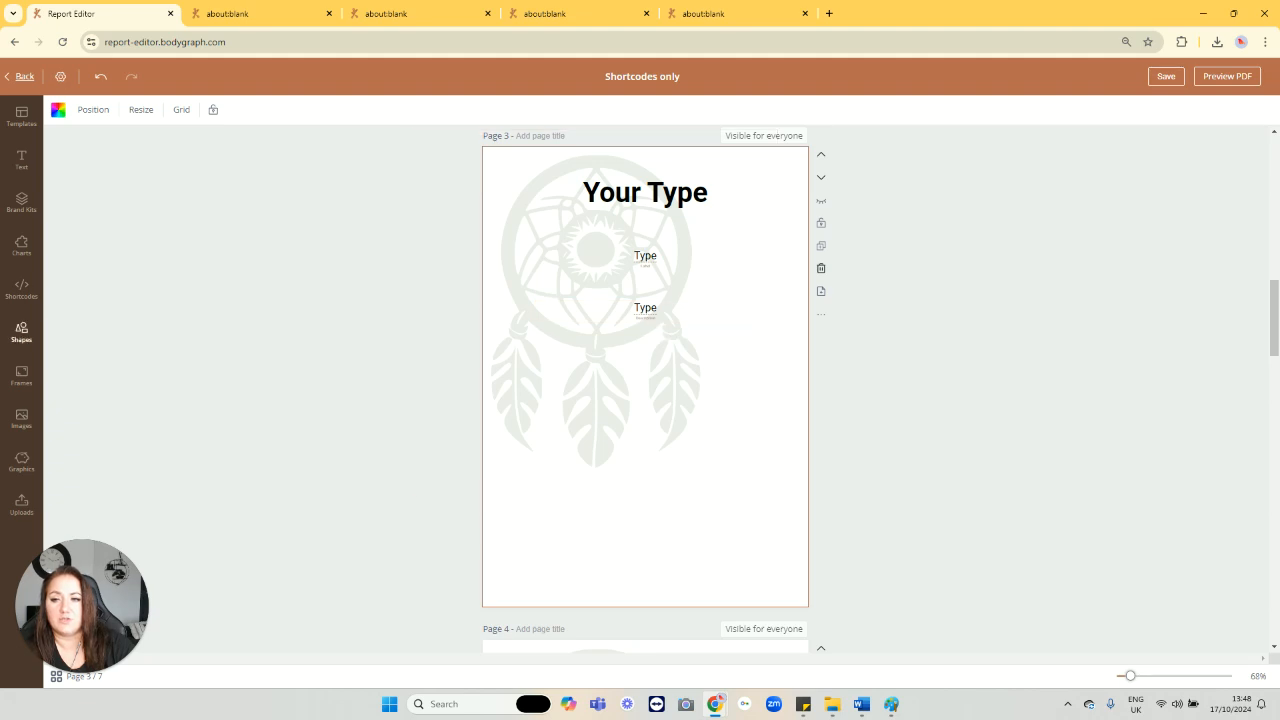
# Step: Add a Gates List shortcode to page 3 and place it centred just below the lower Type shortcode
pyautogui.click(21, 288)
pyautogui.scroll(-10, 168, 372)
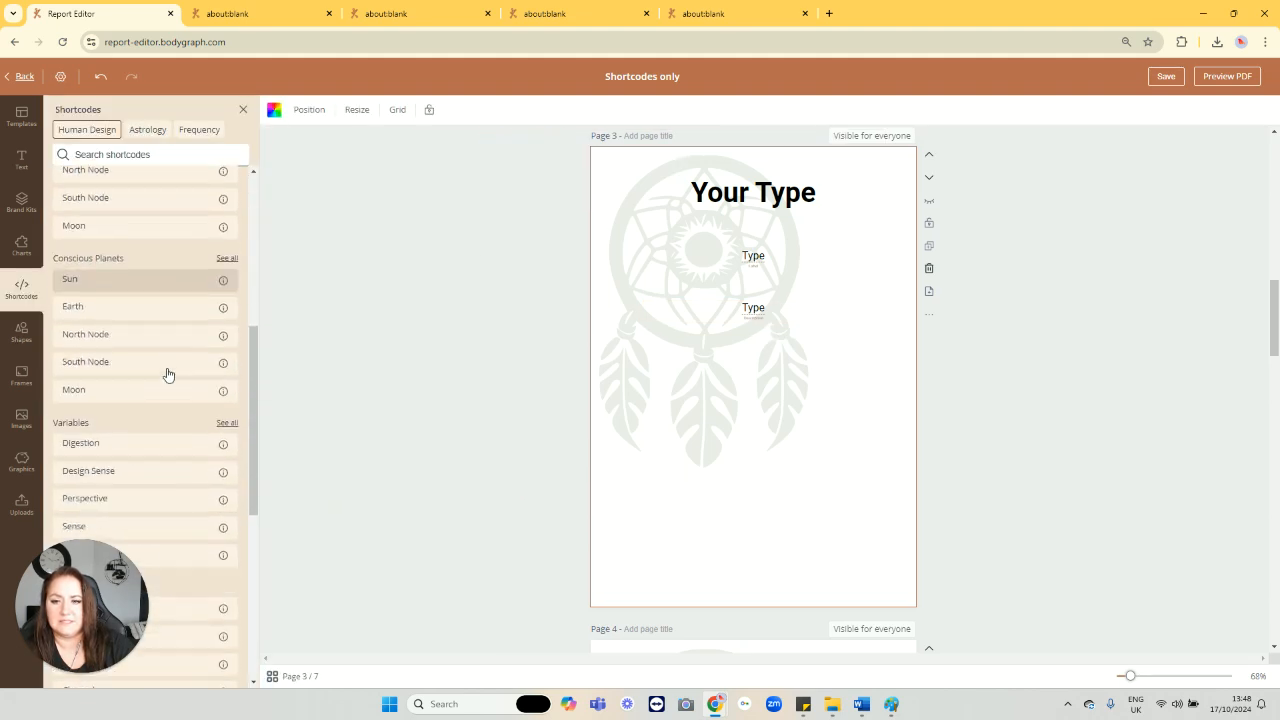
pyautogui.scroll(2, 206, 390)
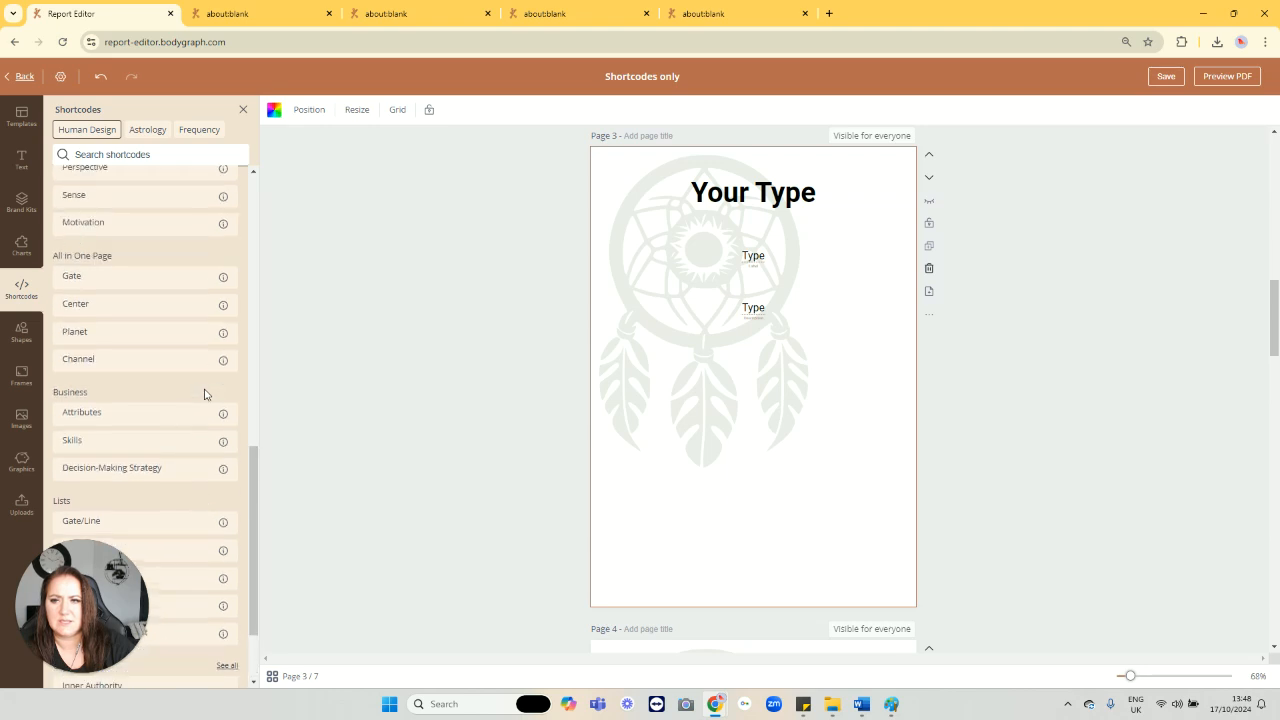
pyautogui.scroll(-2, 232, 420)
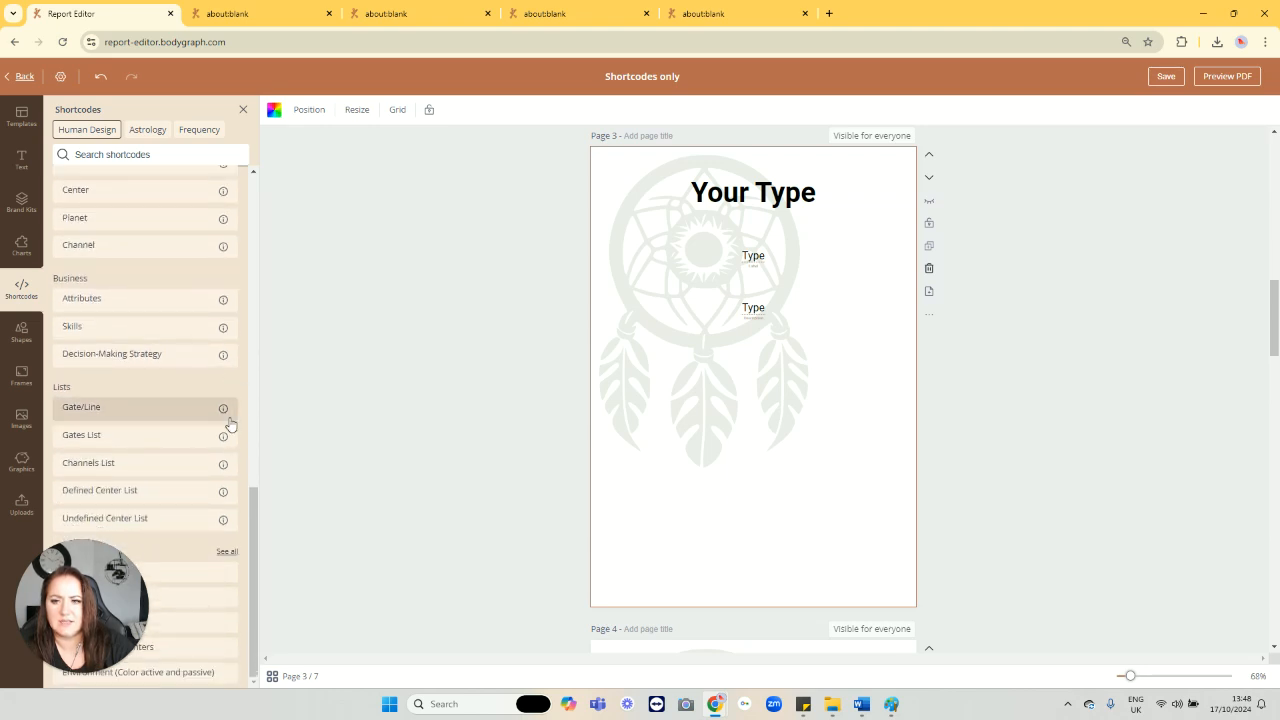
pyautogui.click(139, 442)
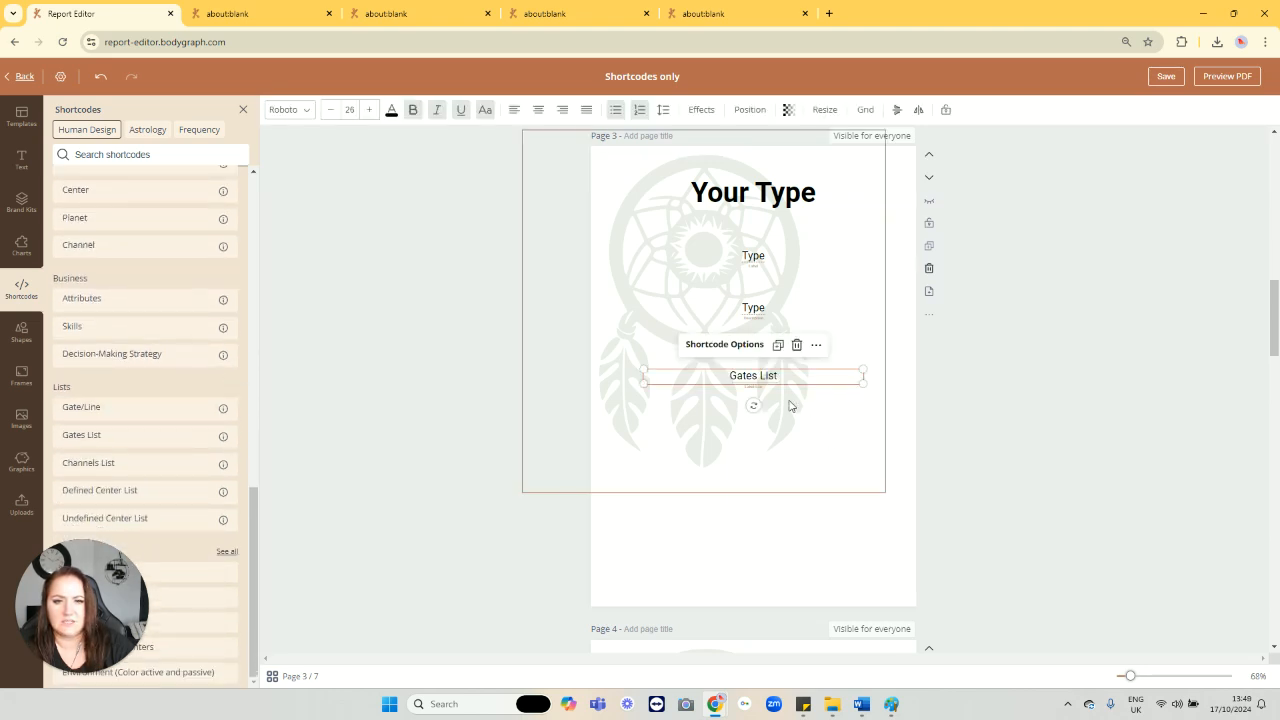
pyautogui.moveTo(788, 383)
pyautogui.mouseDown()
pyautogui.moveTo(774, 366)
pyautogui.moveTo(787, 368)
pyautogui.mouseUp()
# Step: Set the list display of the Gates List shortcode on page 3 to Paragraph Separated
pyautogui.click(731, 334)
pyautogui.moveTo(734, 389)
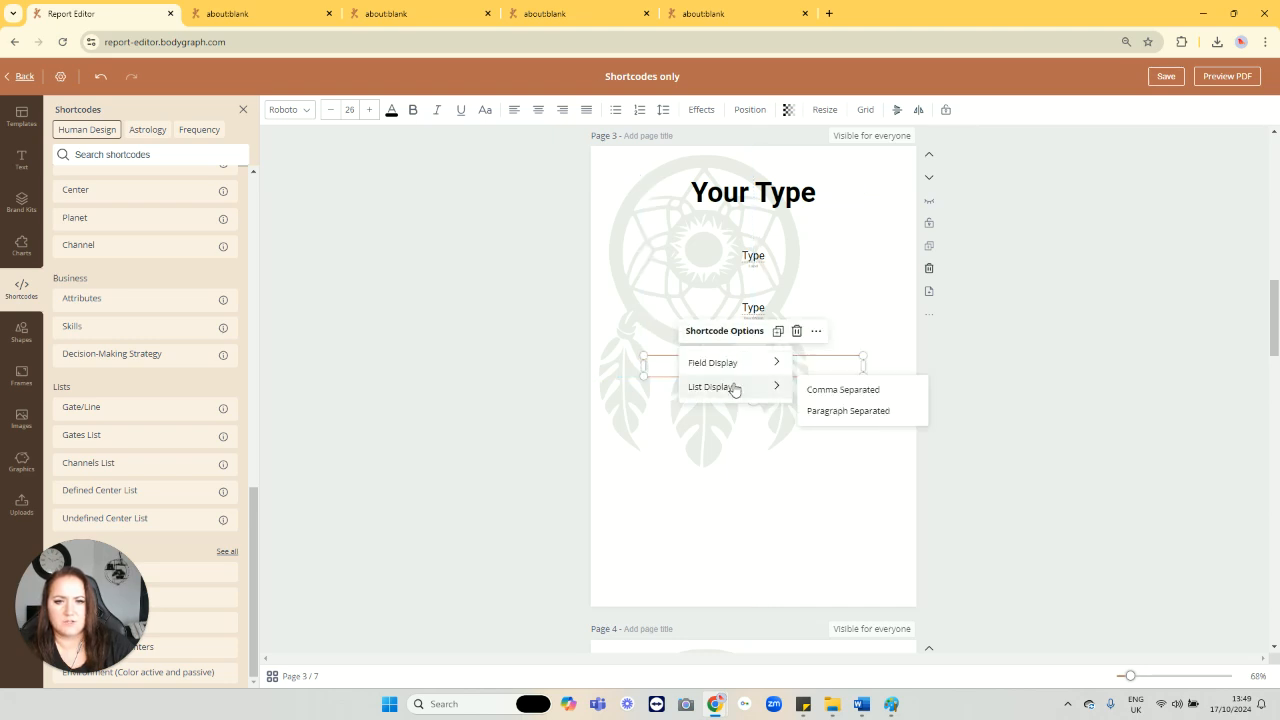
pyautogui.click(873, 411)
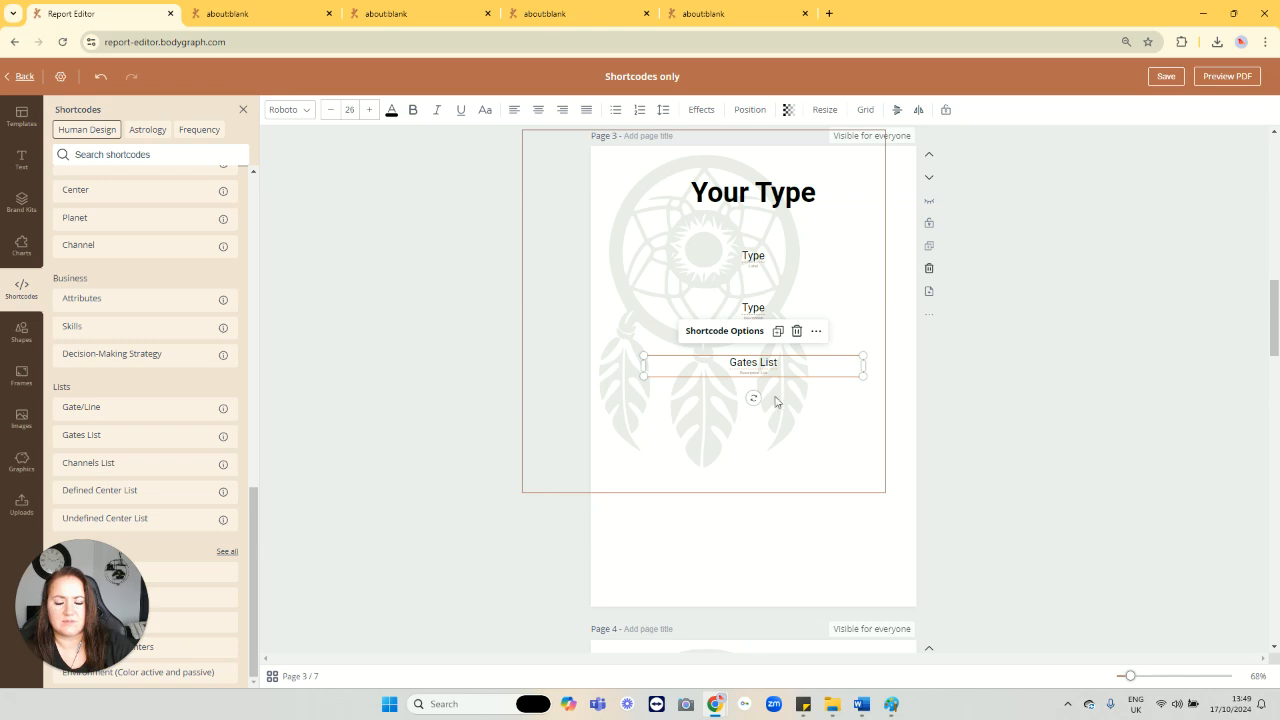
pyautogui.moveTo(788, 373); pyautogui.dragTo(788, 376)
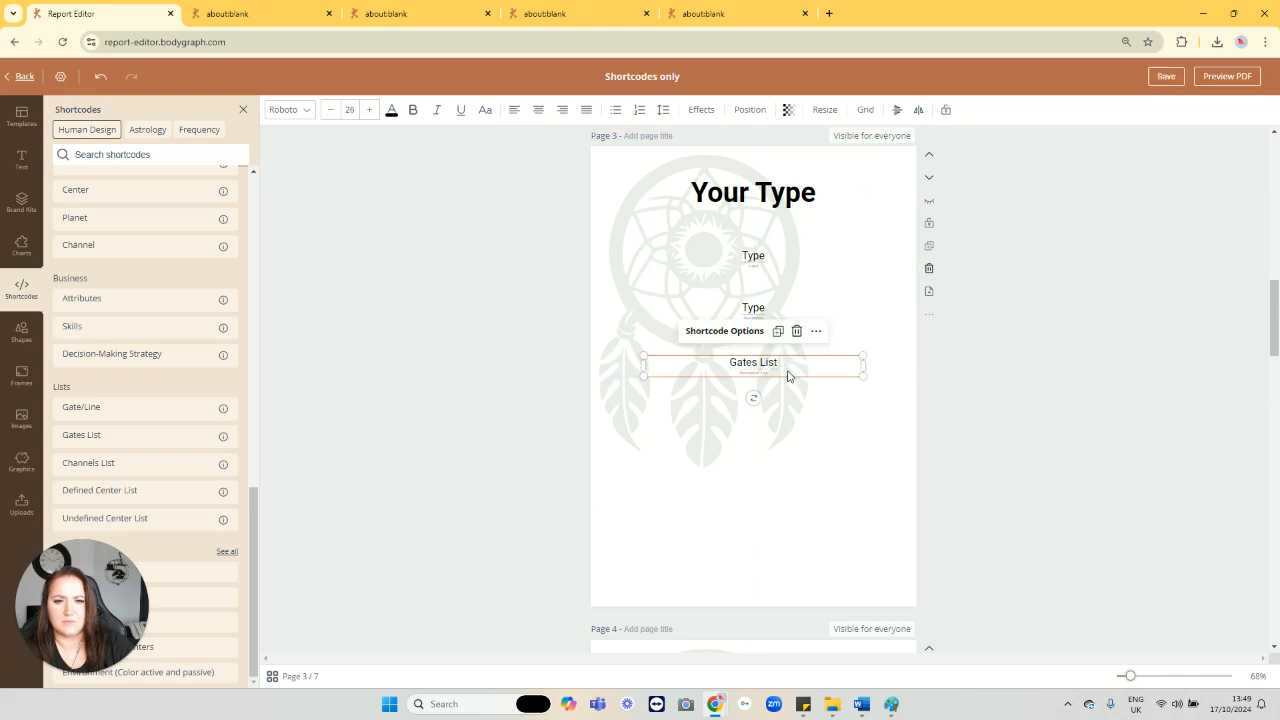
# Step: Preview page 3 as a PDF with the prefilled birth data, examine how the Type and gate descriptions are laid out, and return to the editor
pyautogui.click(929, 314)
pyautogui.click(953, 337)
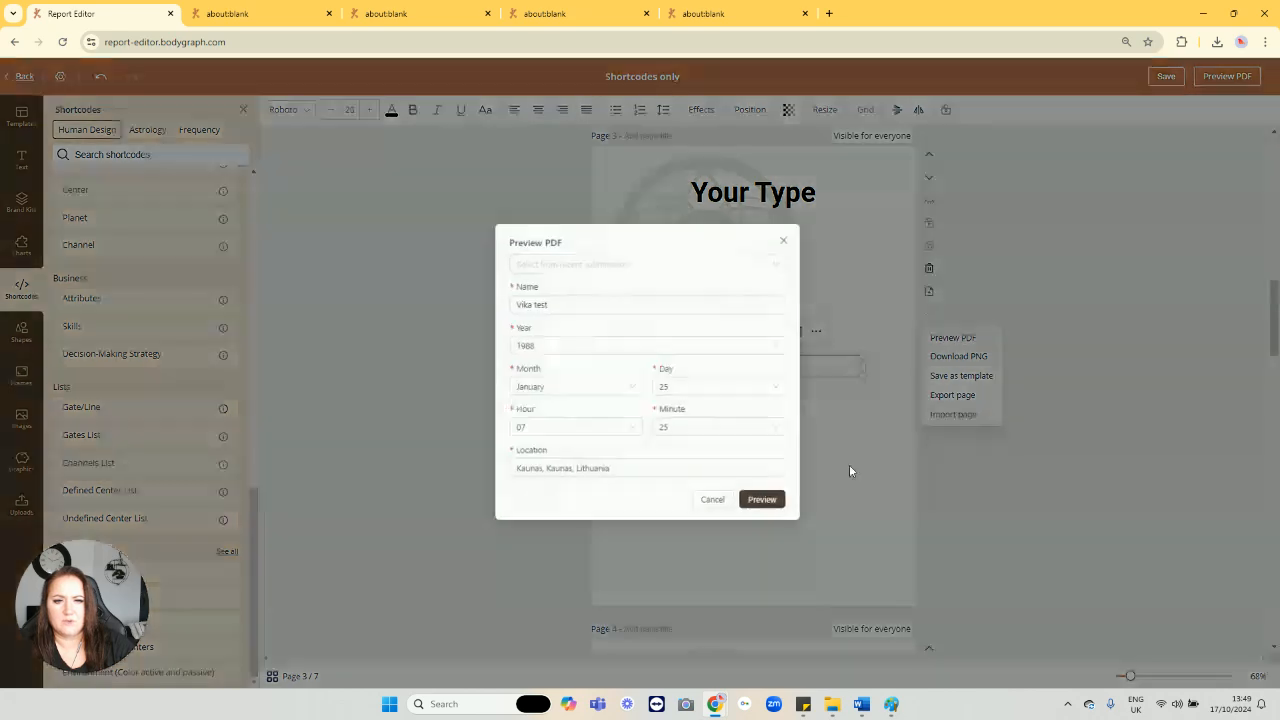
pyautogui.click(758, 498)
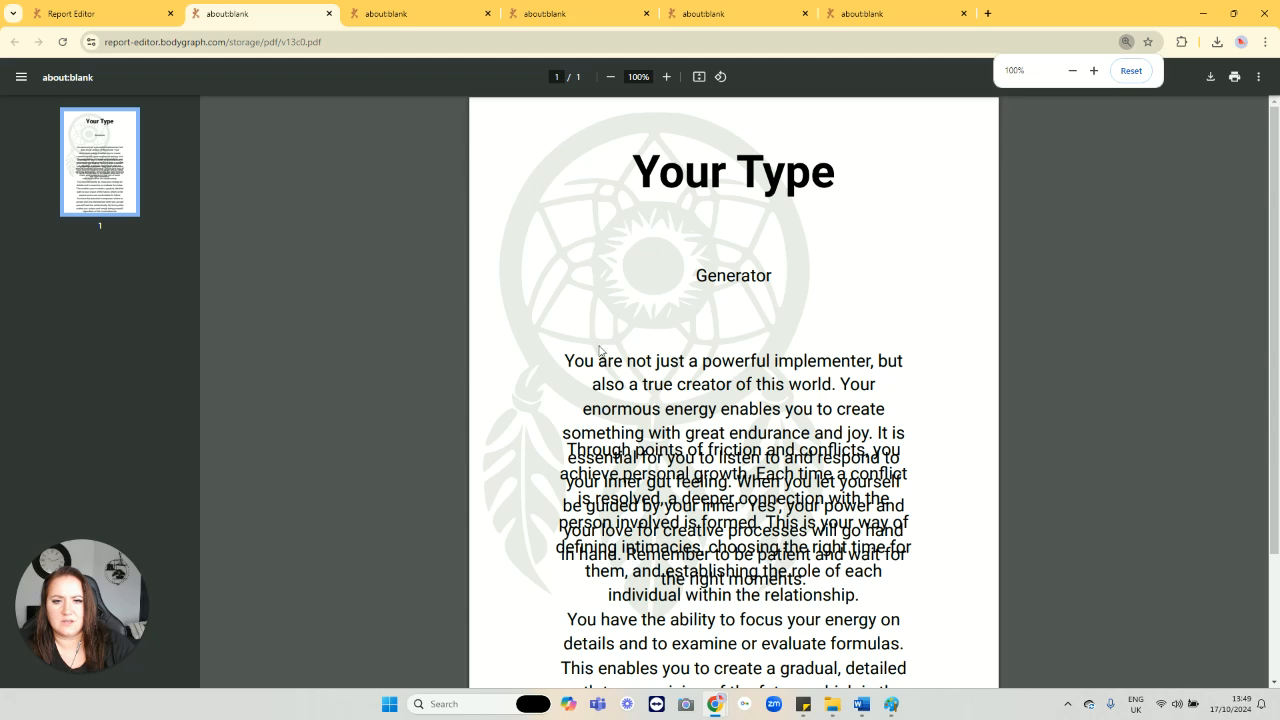
pyautogui.moveTo(566, 355); pyautogui.dragTo(806, 578)
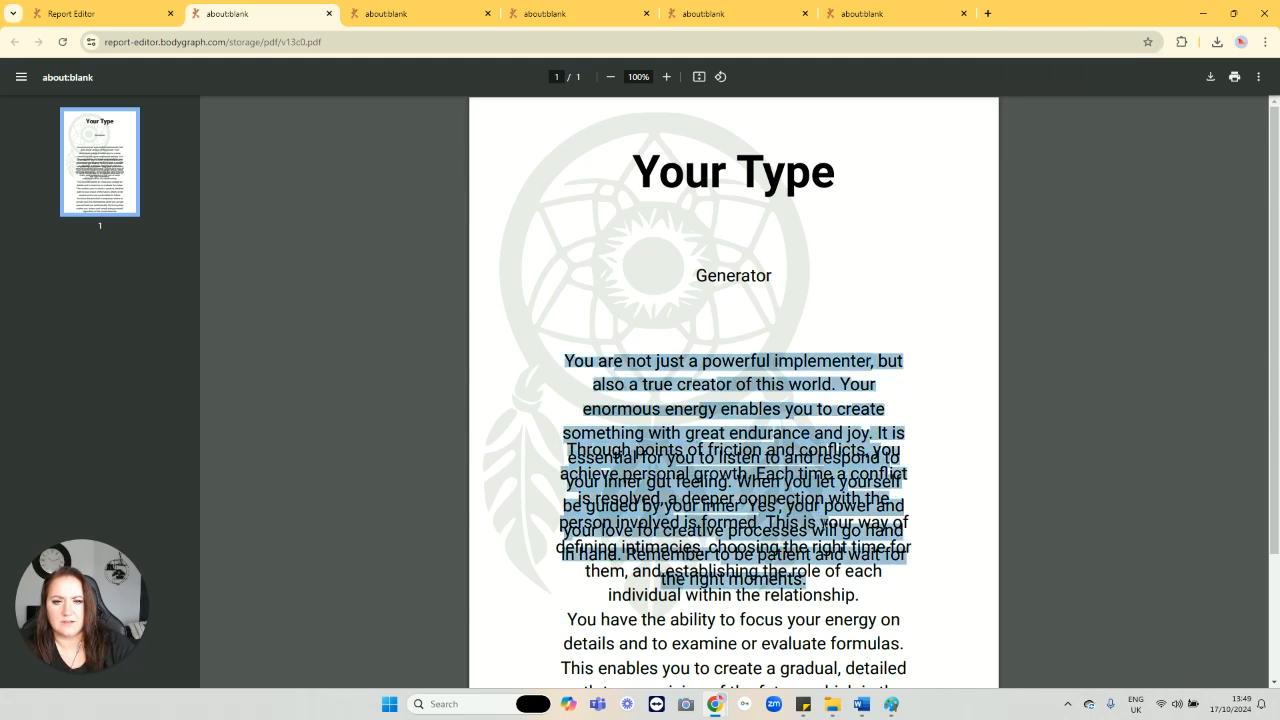
pyautogui.scroll(-3, 808, 507)
pyautogui.click(808, 507)
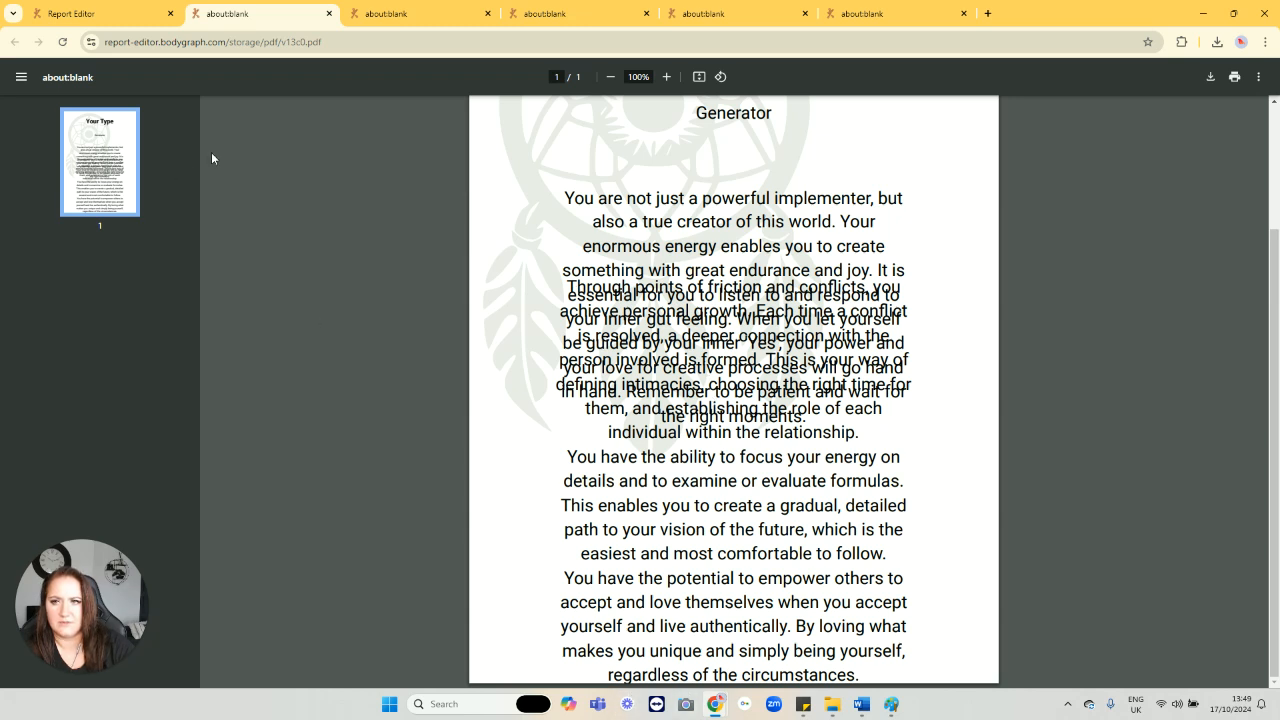
pyautogui.click(102, 16)
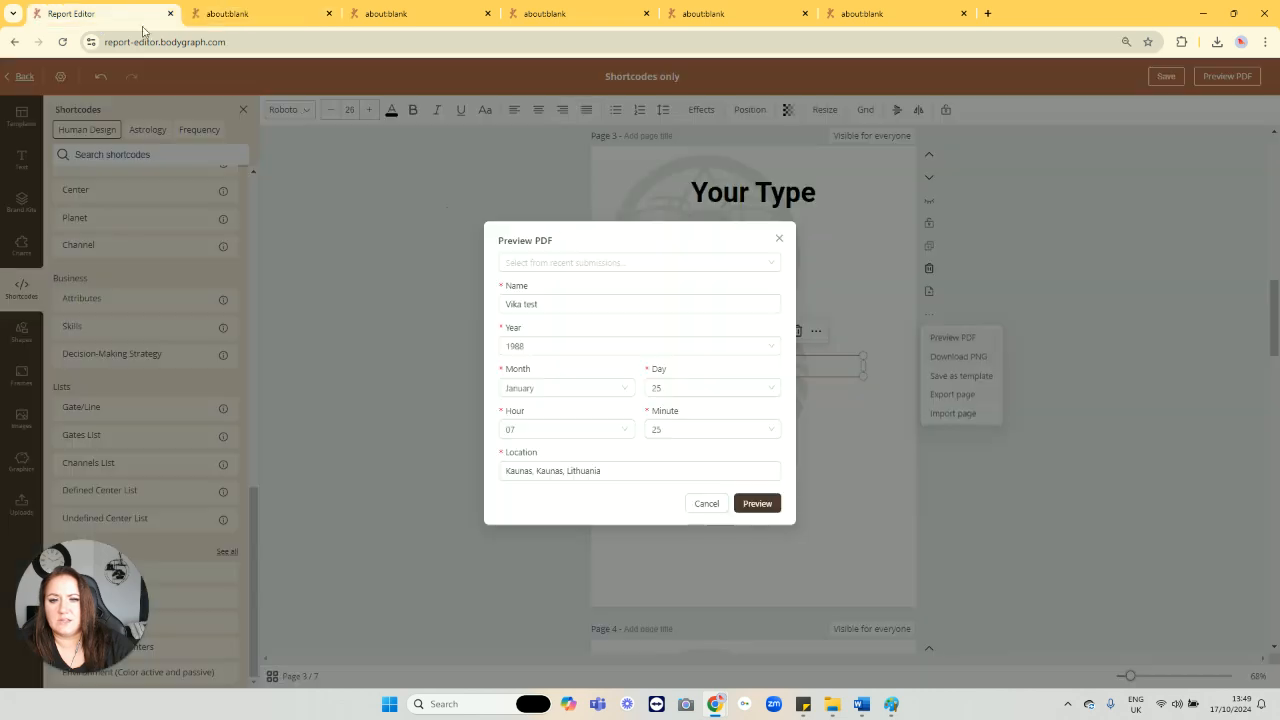
pyautogui.click(780, 241)
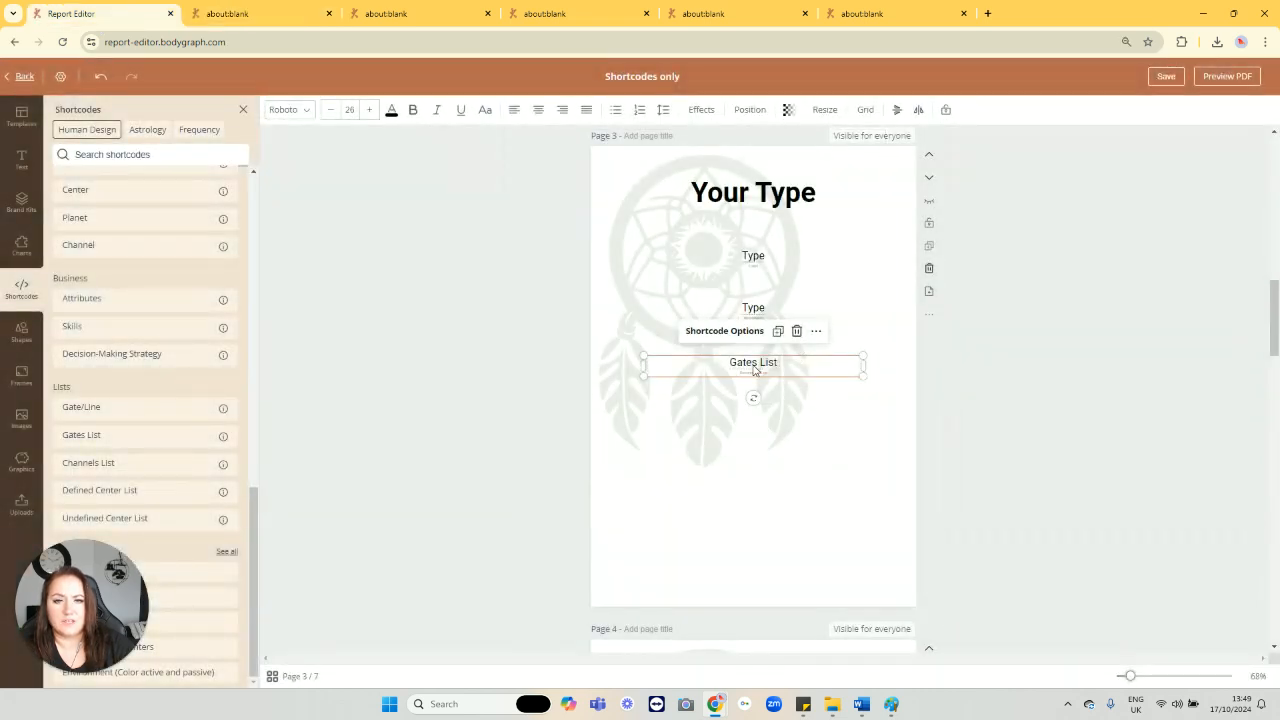
# Step: Delete the Gates List shortcode from page 3
pyautogui.moveTo(796, 371); pyautogui.dragTo(795, 371)
pyautogui.moveTo(794, 374)
pyautogui.mouseDown()
pyautogui.moveTo(803, 365)
pyautogui.moveTo(796, 375)
pyautogui.mouseUp()
pyautogui.click(796, 331)
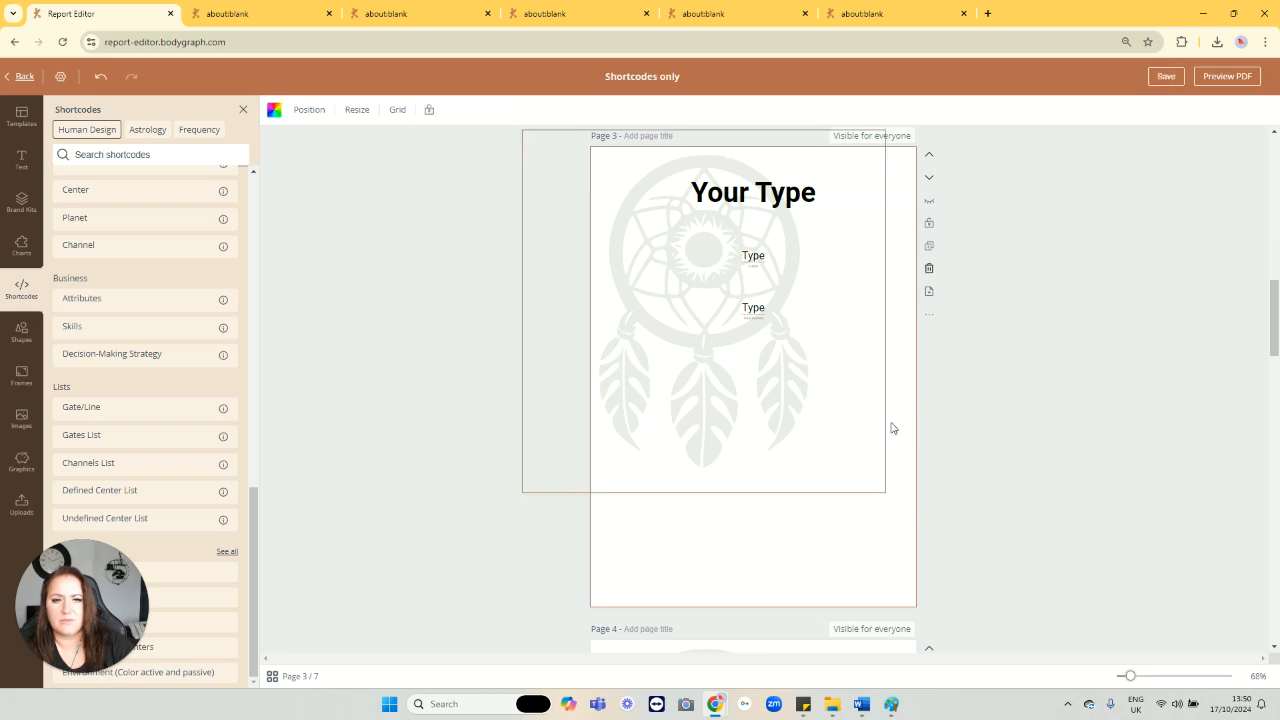
# Step: Set the visibility of page 4 to Sun from the All in One Page property Planets - Personality
pyautogui.scroll(-3, 889, 383)
pyautogui.scroll(2, 889, 383)
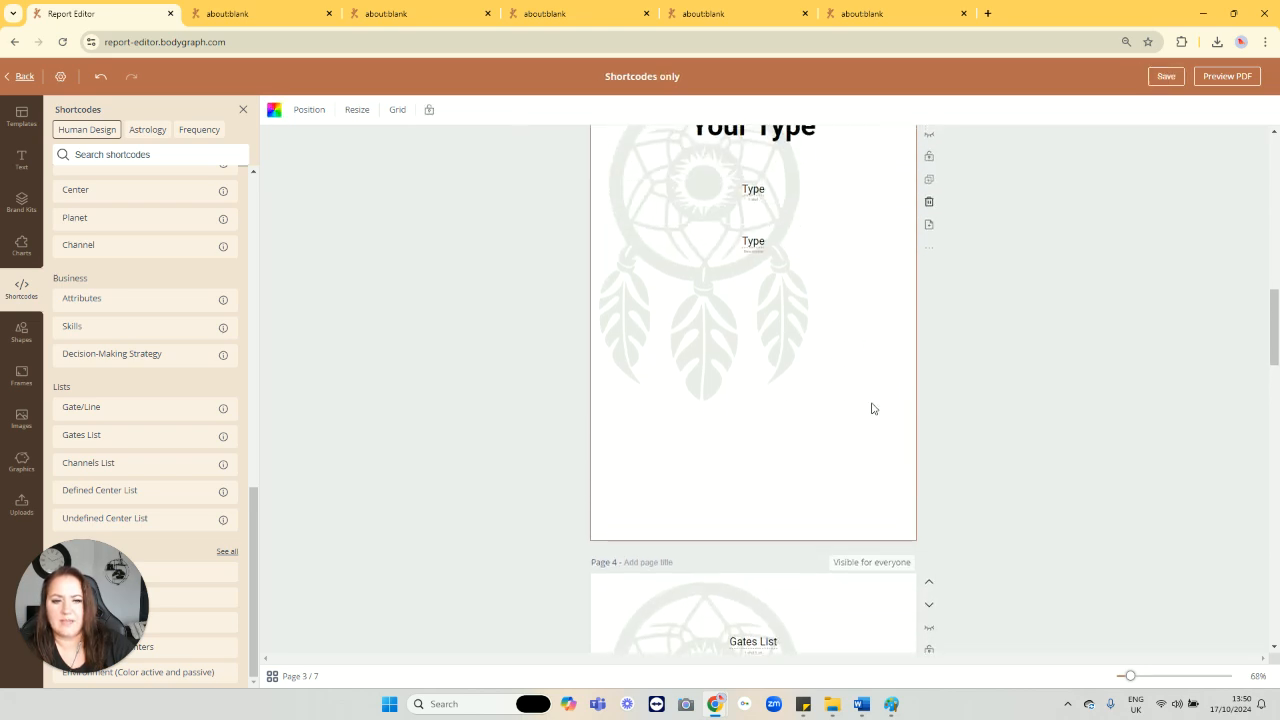
pyautogui.scroll(-3, 871, 425)
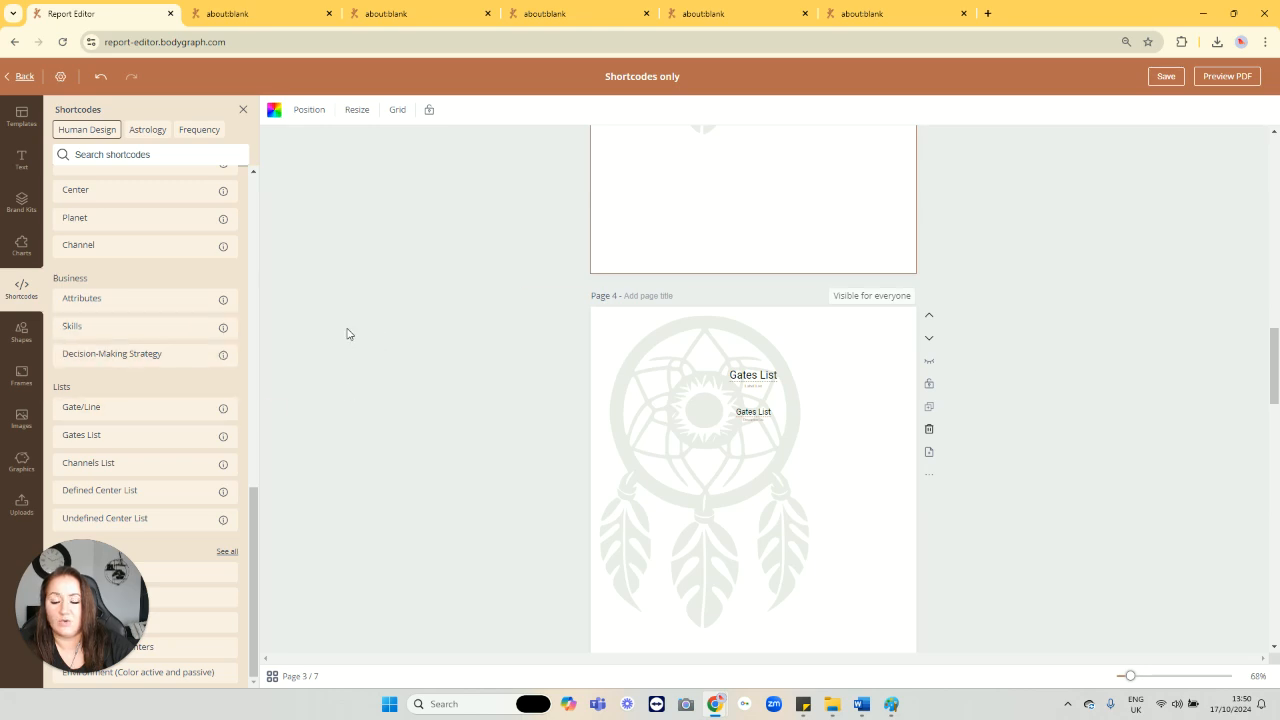
pyautogui.click(865, 297)
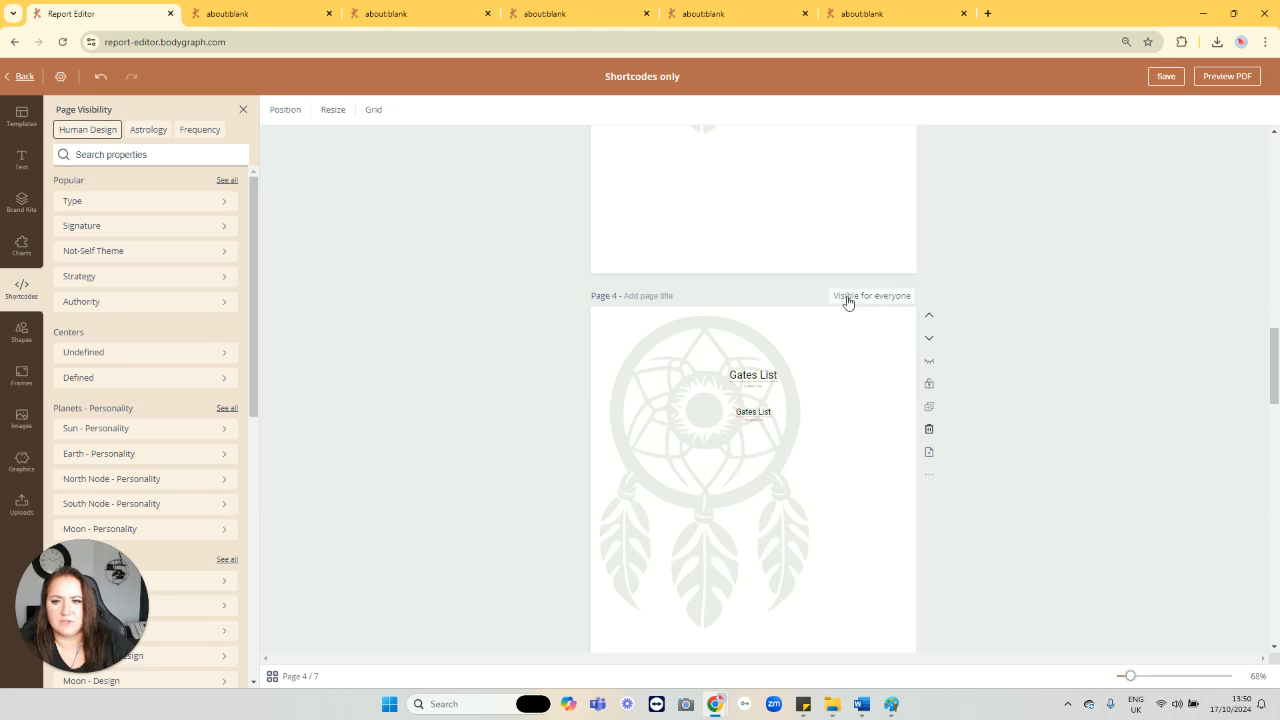
pyautogui.scroll(-3, 135, 330)
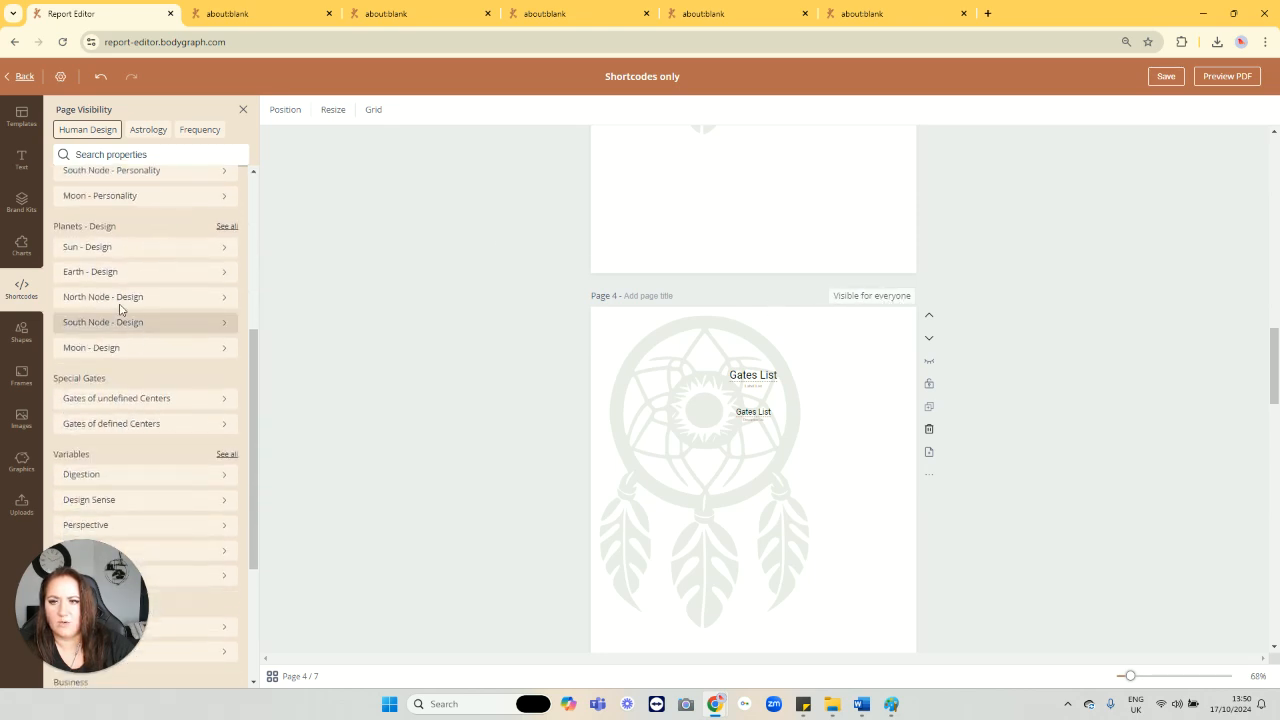
pyautogui.scroll(-5, 135, 322)
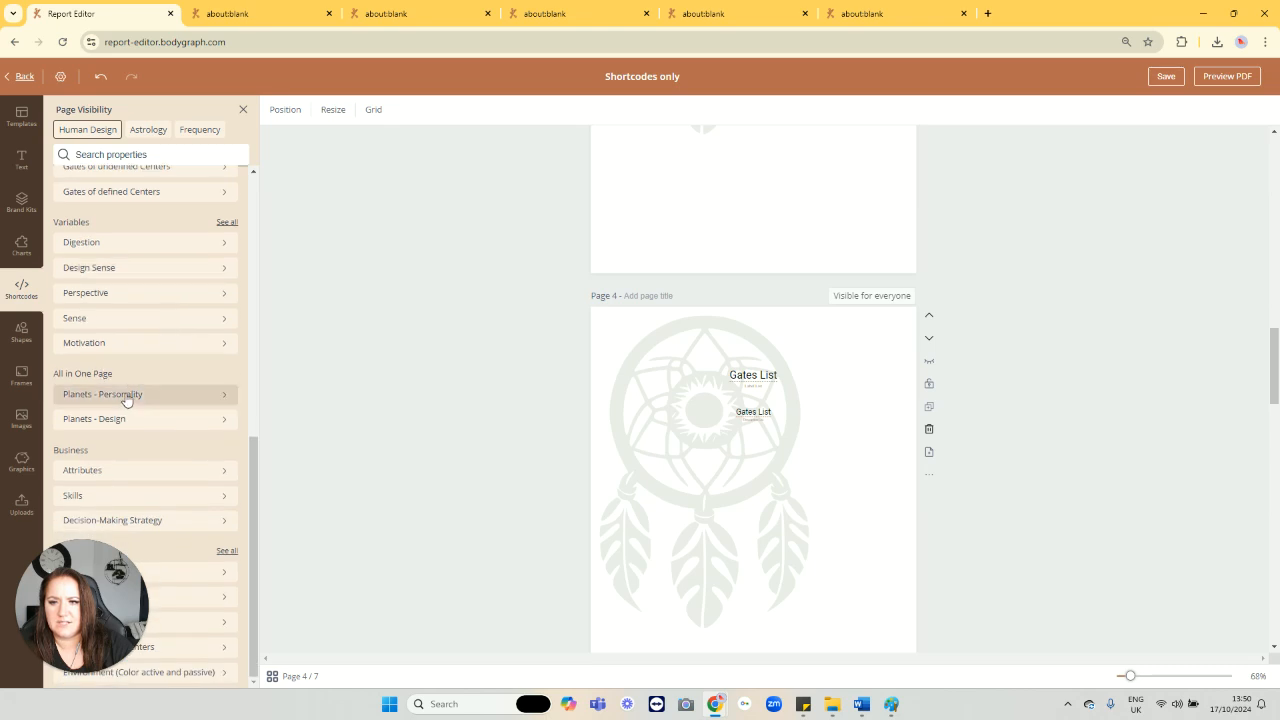
pyautogui.click(126, 394)
pyautogui.moveTo(100, 185); pyautogui.dragTo(660, 369)
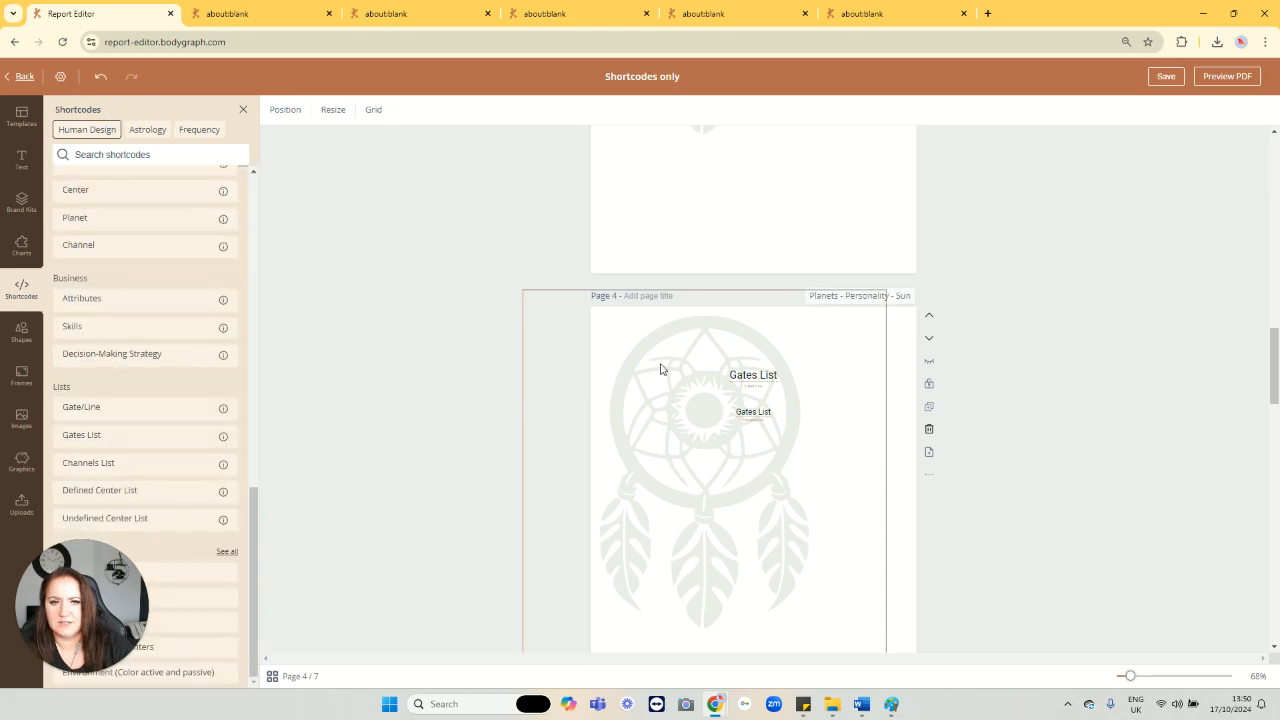
pyautogui.moveTo(879, 410); pyautogui.dragTo(900, 386)
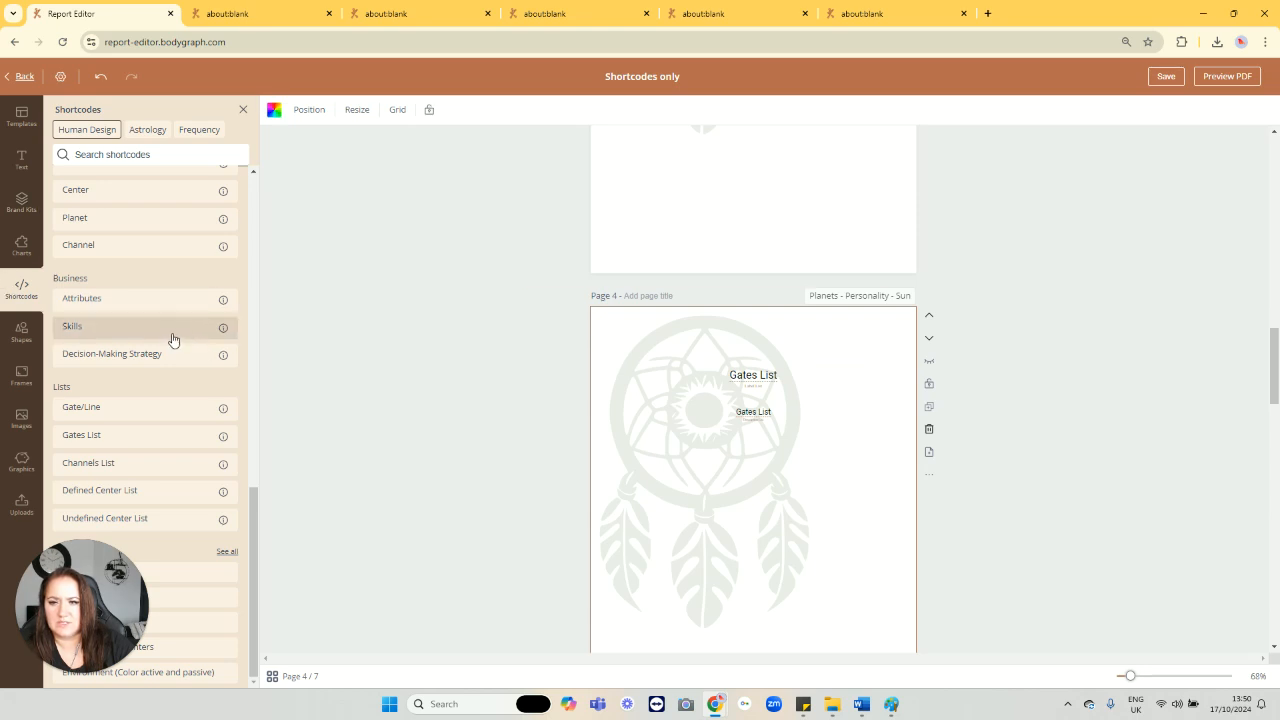
# Step: Add the All in One Page Gate shortcode to page 4 and delete both Gates List shortcodes there
pyautogui.scroll(2, 143, 309)
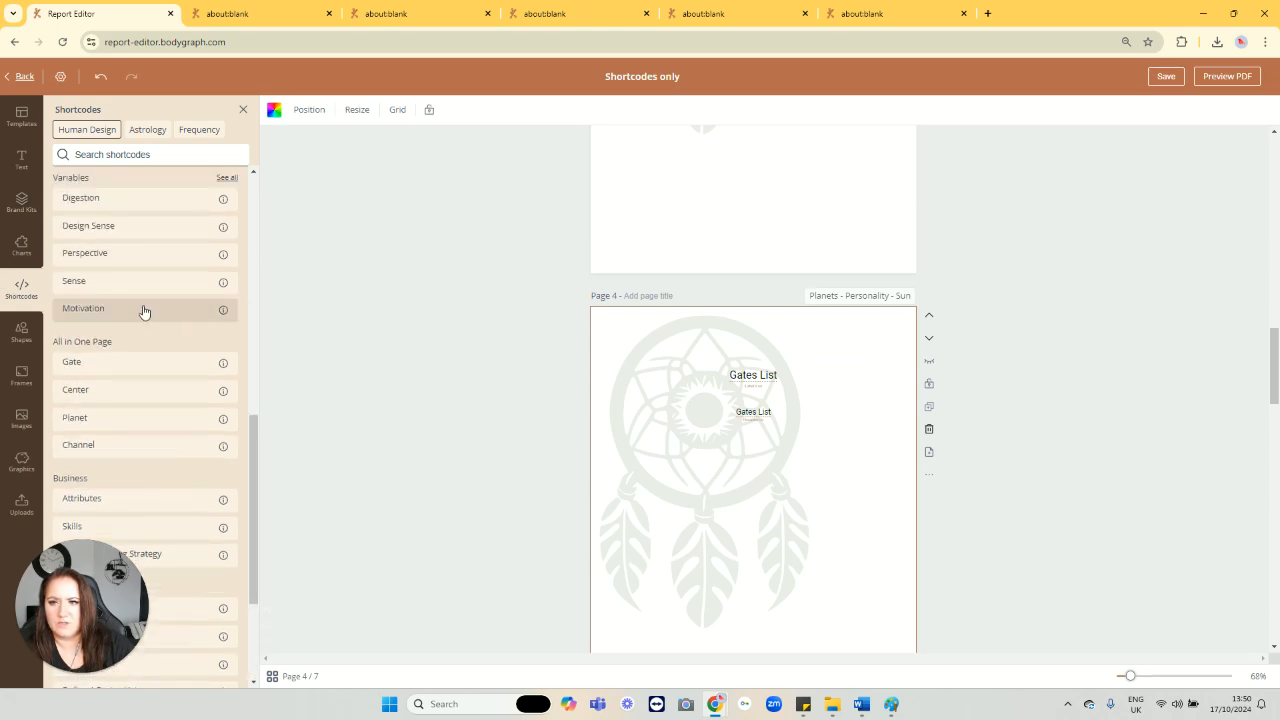
pyautogui.click(100, 365)
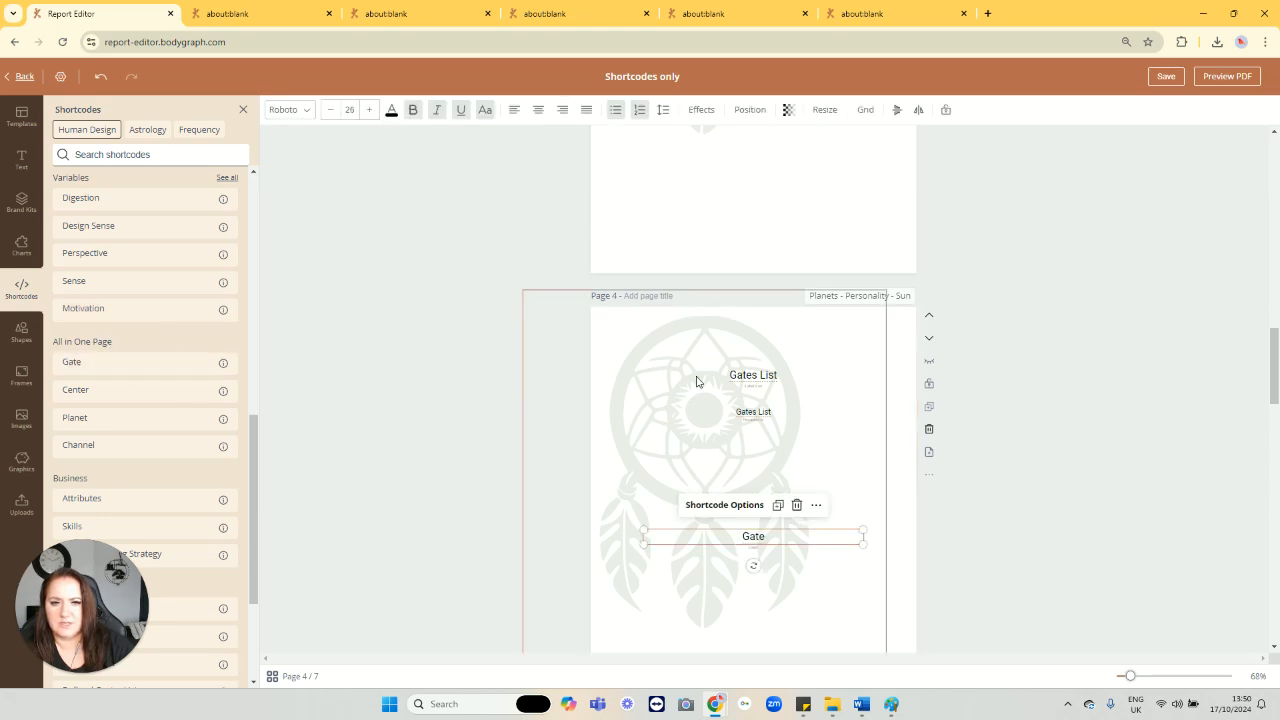
pyautogui.click(760, 376)
pyautogui.click(797, 343)
pyautogui.click(772, 412)
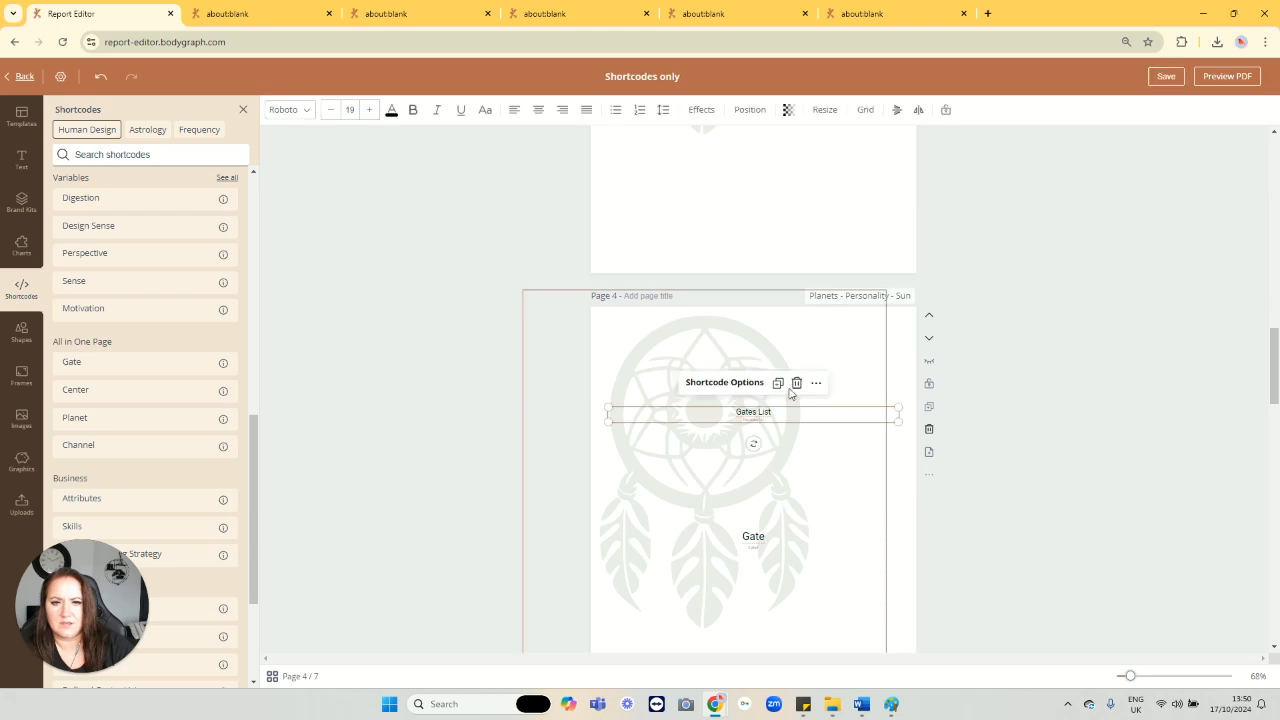
pyautogui.click(797, 382)
# Step: Move the Gate shortcode near the top of page 4 and place a duplicate of it just below
pyautogui.click(771, 537)
pyautogui.moveTo(771, 537); pyautogui.dragTo(763, 366)
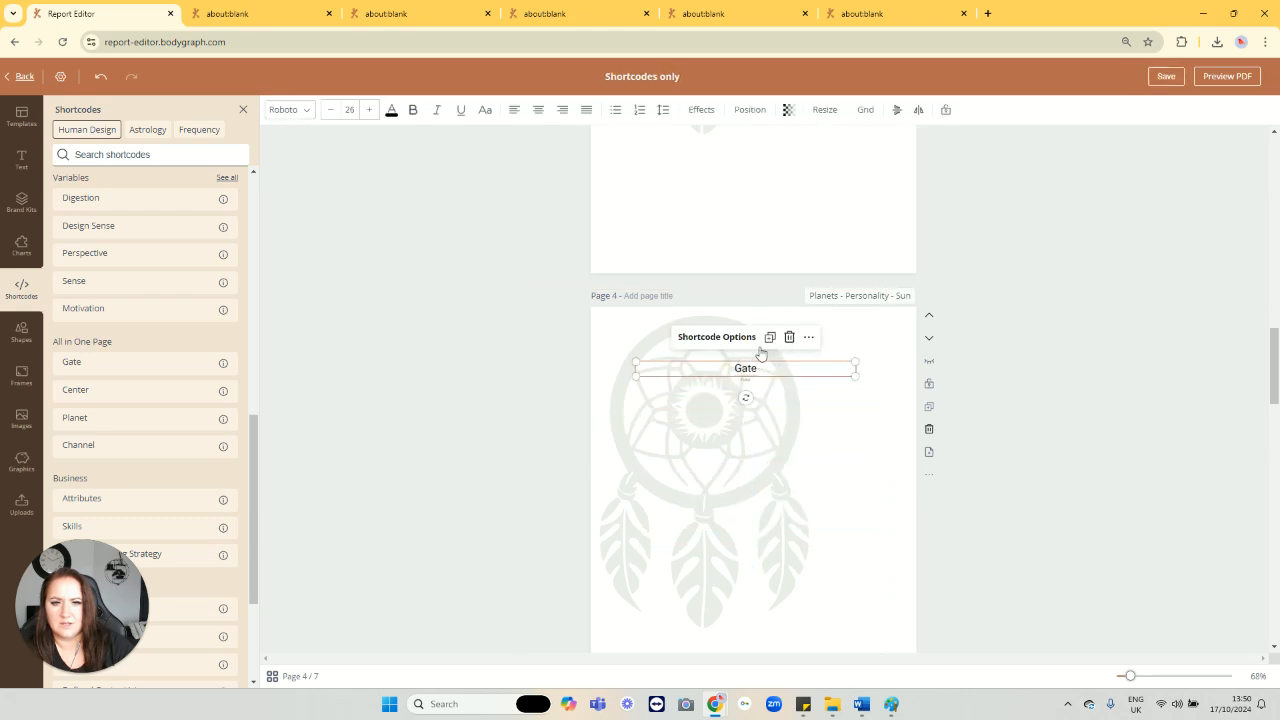
pyautogui.click(809, 337)
pyautogui.click(817, 419)
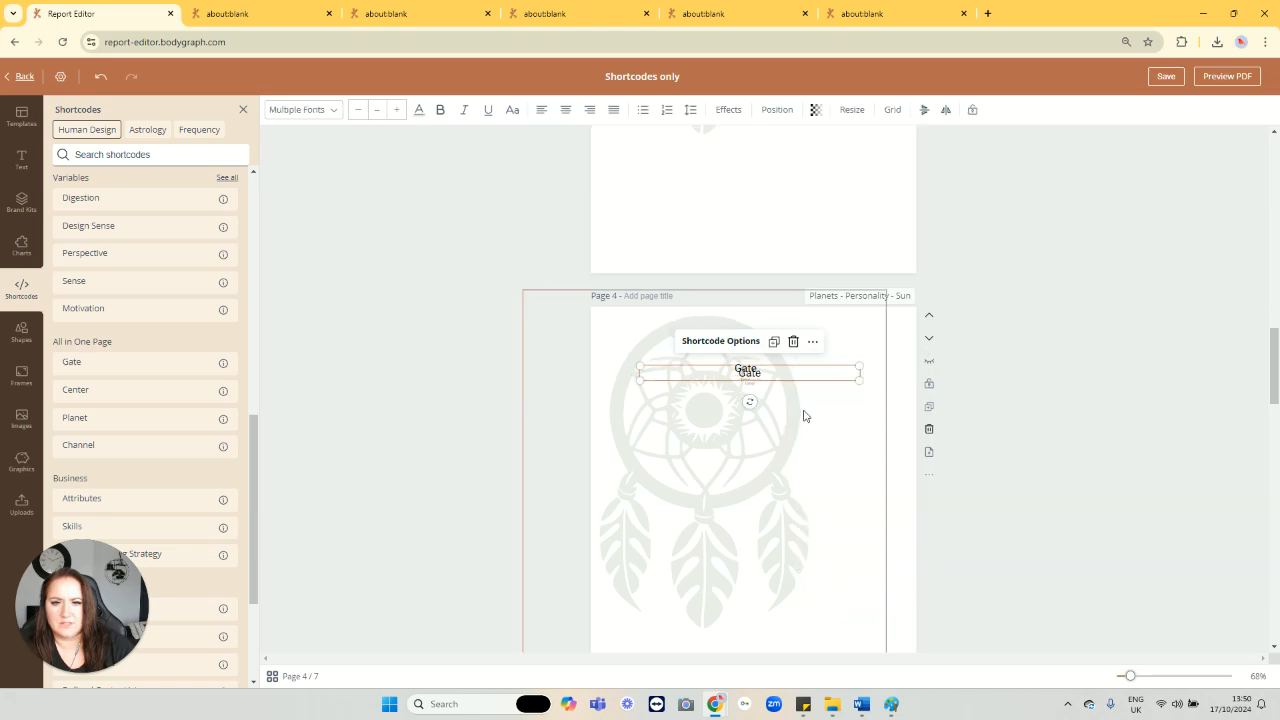
pyautogui.moveTo(771, 379); pyautogui.dragTo(766, 410)
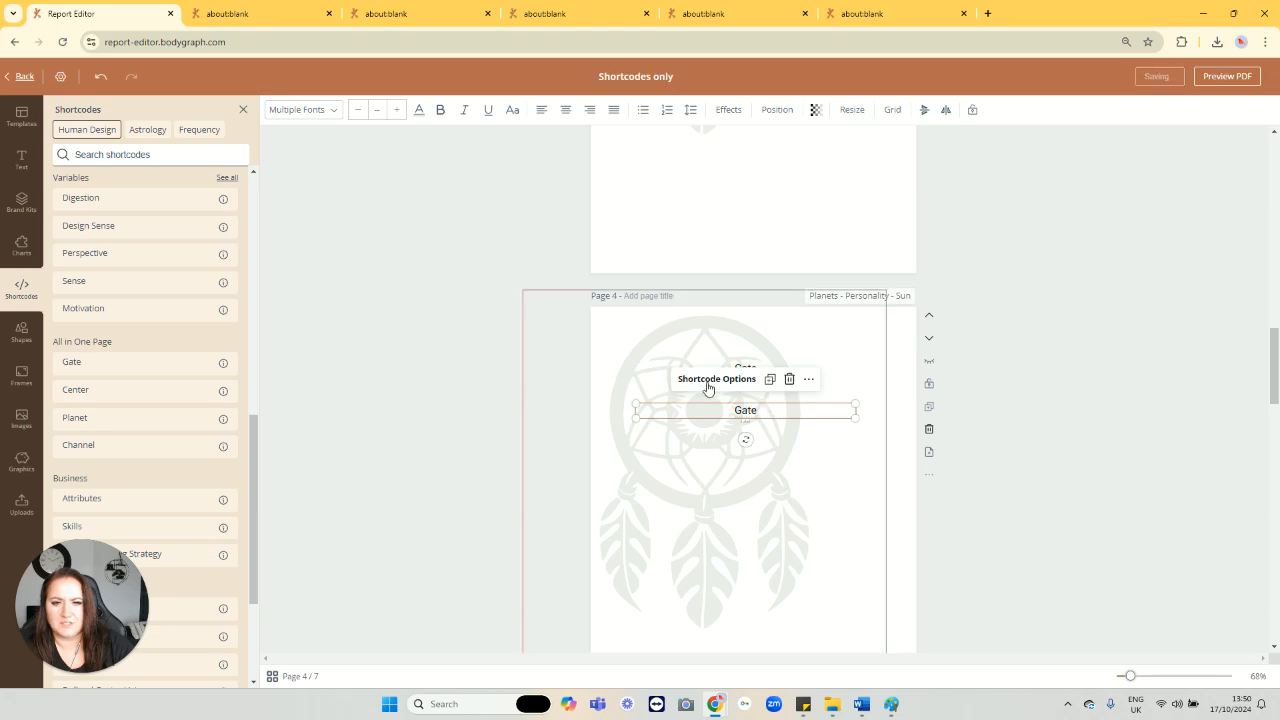
# Step: Set the lower Gate shortcode on page 4 to output the description
pyautogui.click(709, 385)
pyautogui.moveTo(757, 418)
pyautogui.click(811, 436)
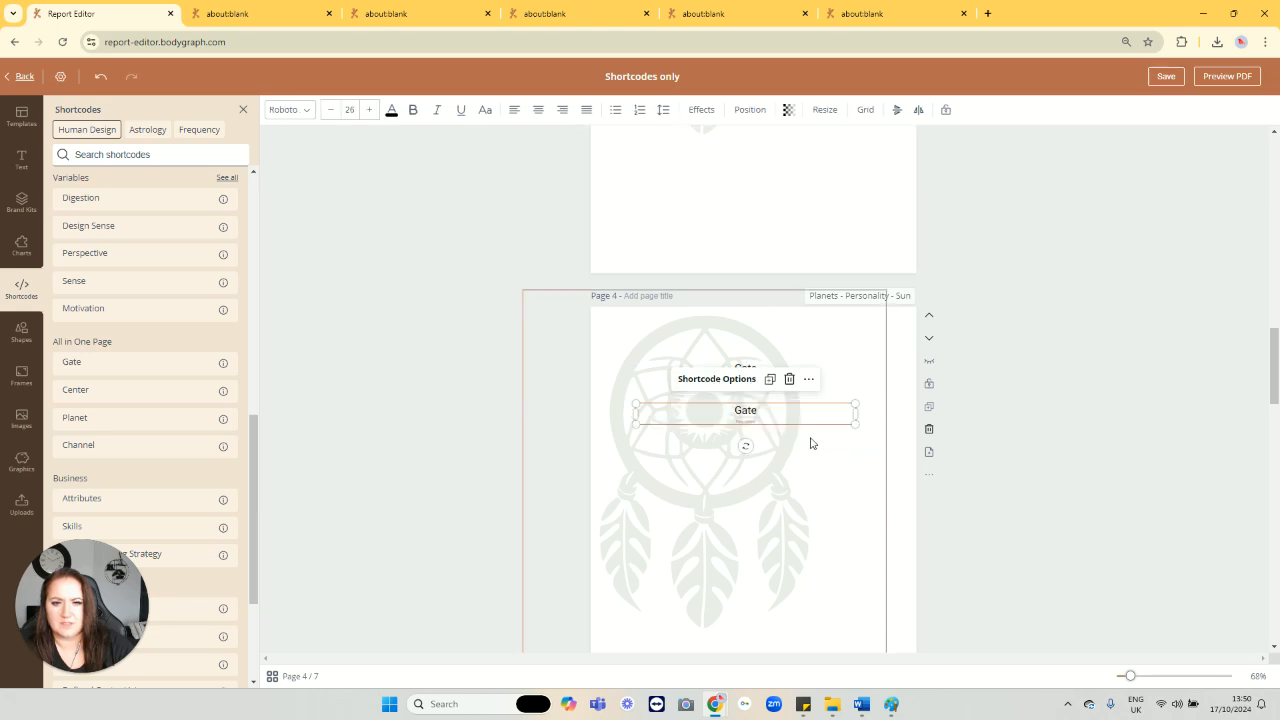
pyautogui.click(893, 415)
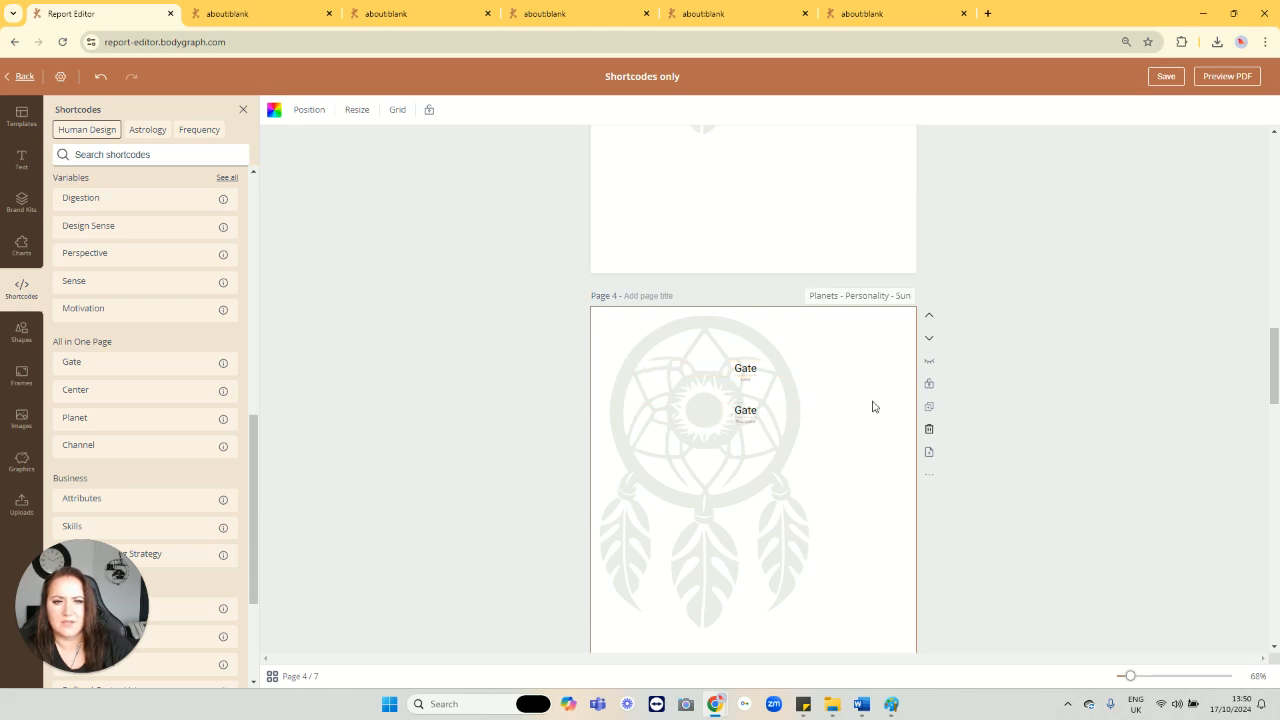
pyautogui.scroll(-1, 908, 398)
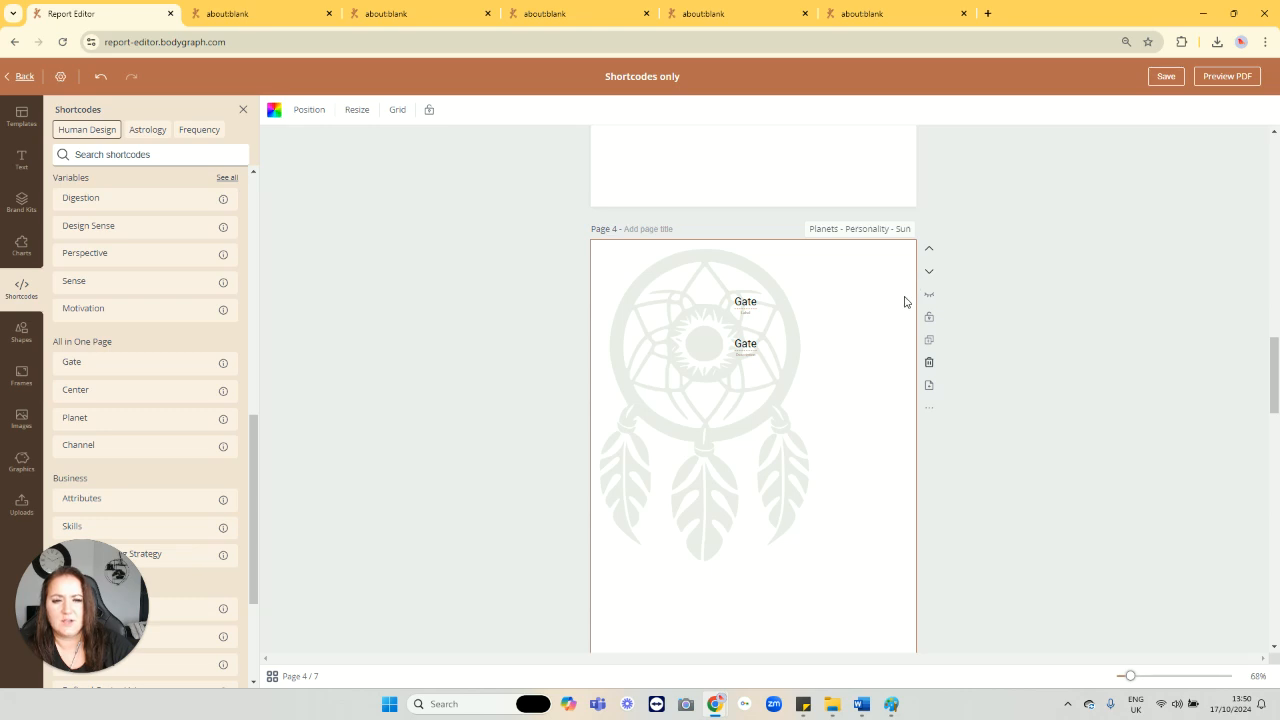
pyautogui.scroll(1, 905, 302)
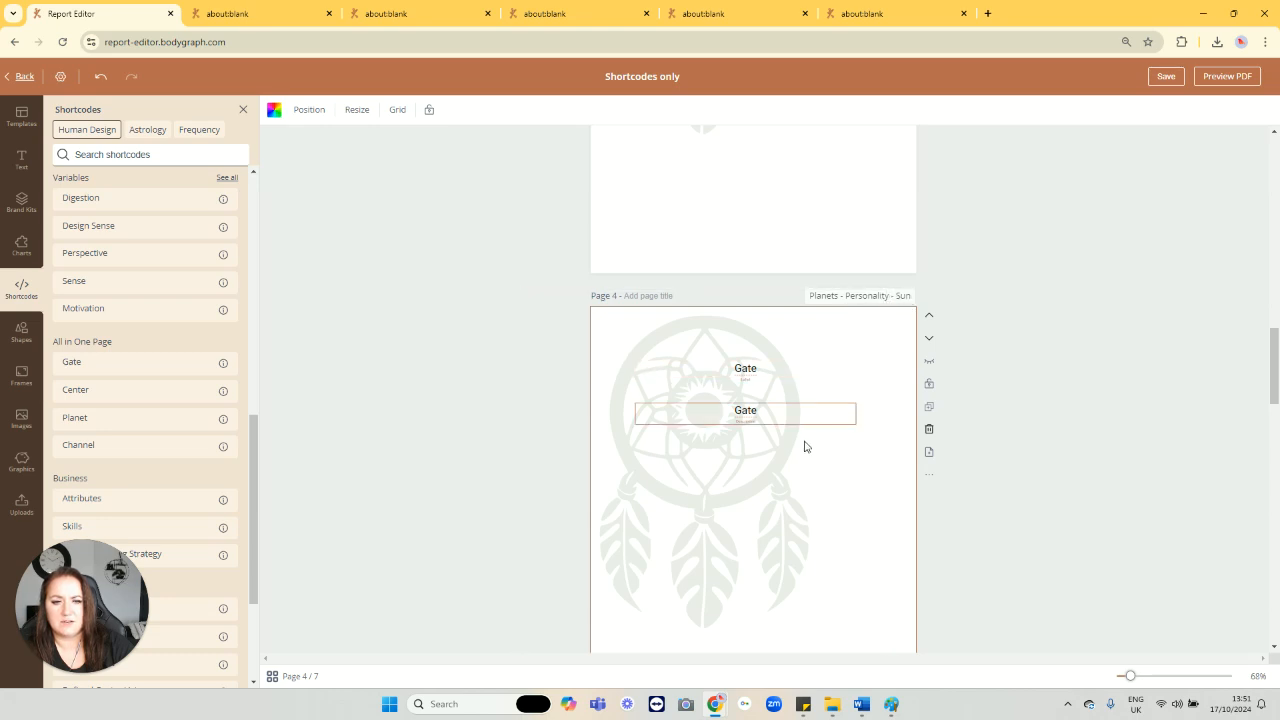
# Step: Preview page 4 as a PDF with the prefilled birth data, examine the gate number and its description, and return to the editor
pyautogui.click(929, 476)
pyautogui.click(952, 498)
pyautogui.click(752, 505)
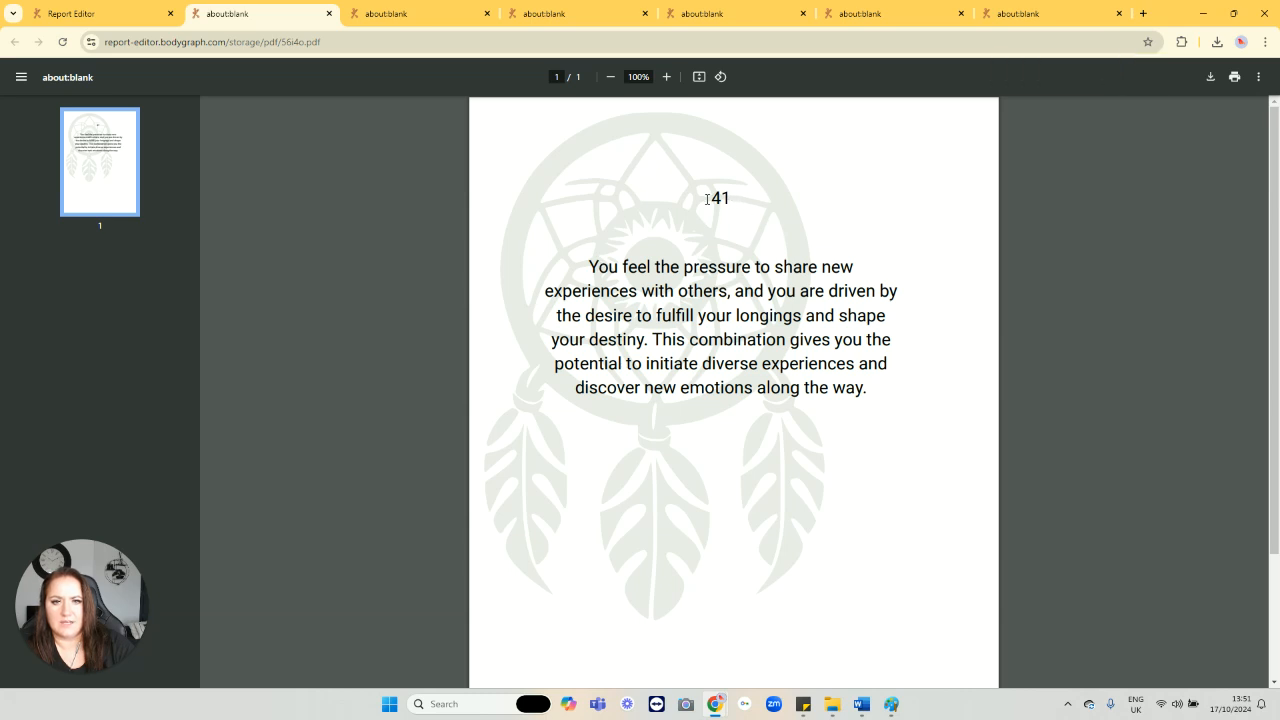
pyautogui.moveTo(591, 268); pyautogui.dragTo(843, 394)
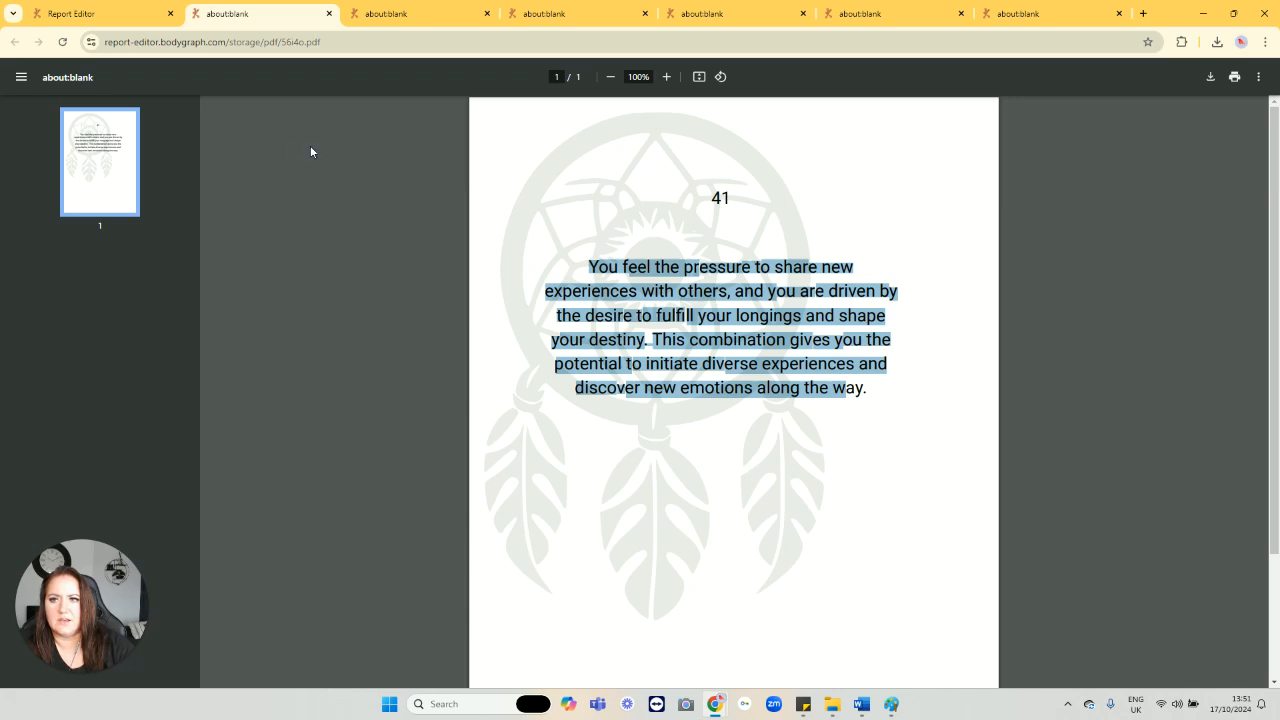
pyautogui.click(105, 15)
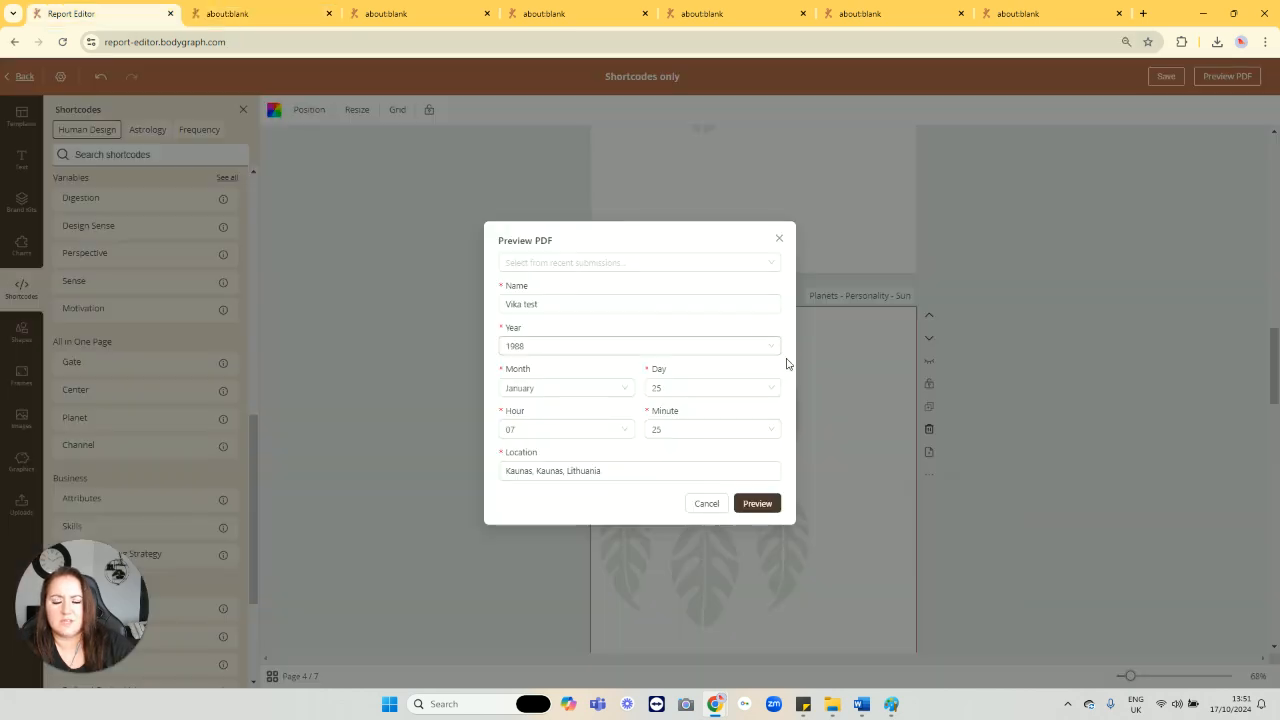
pyautogui.click(779, 238)
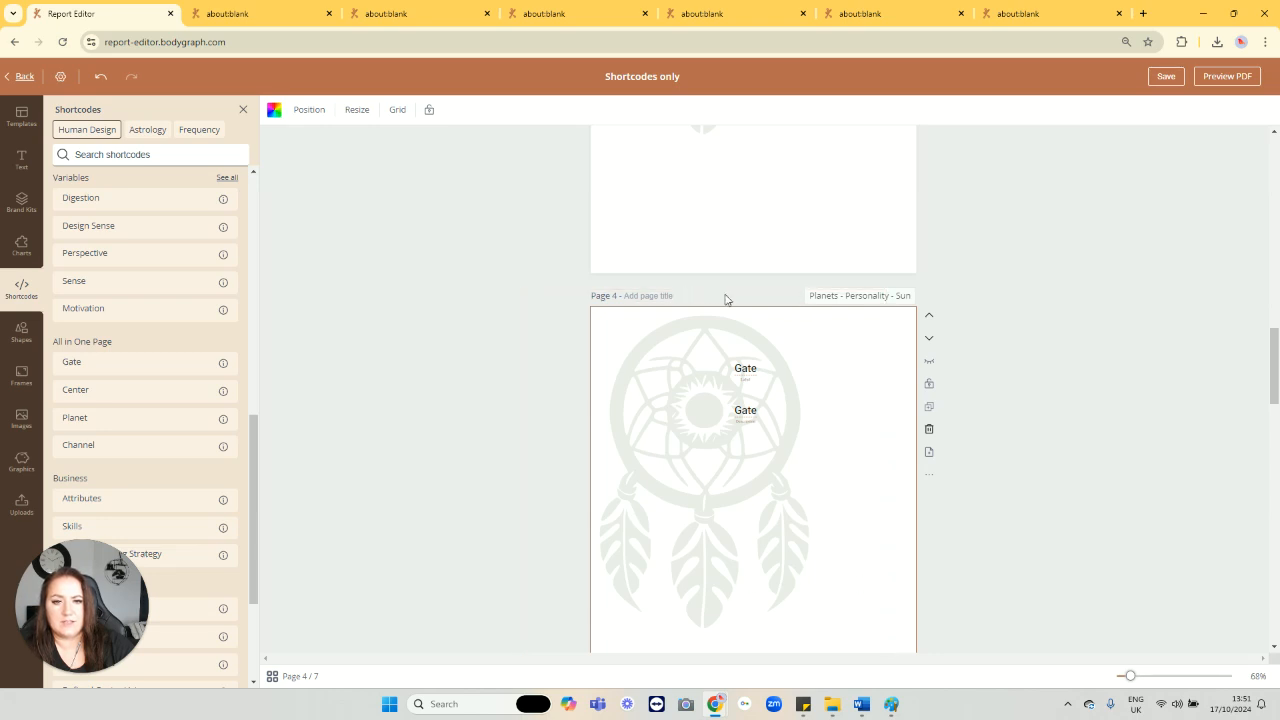
# Step: Examine the values offered by the Popular property Gates in the visibility settings of page 5
pyautogui.scroll(-4, 983, 349)
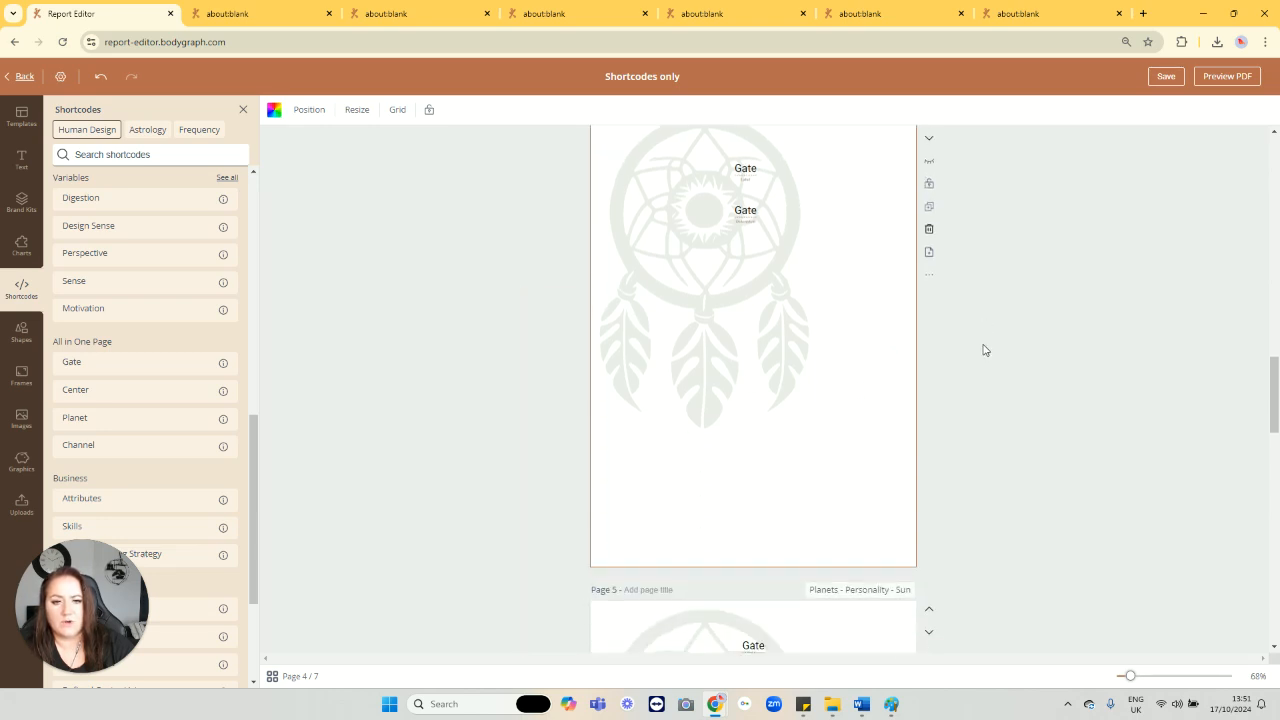
pyautogui.click(845, 391)
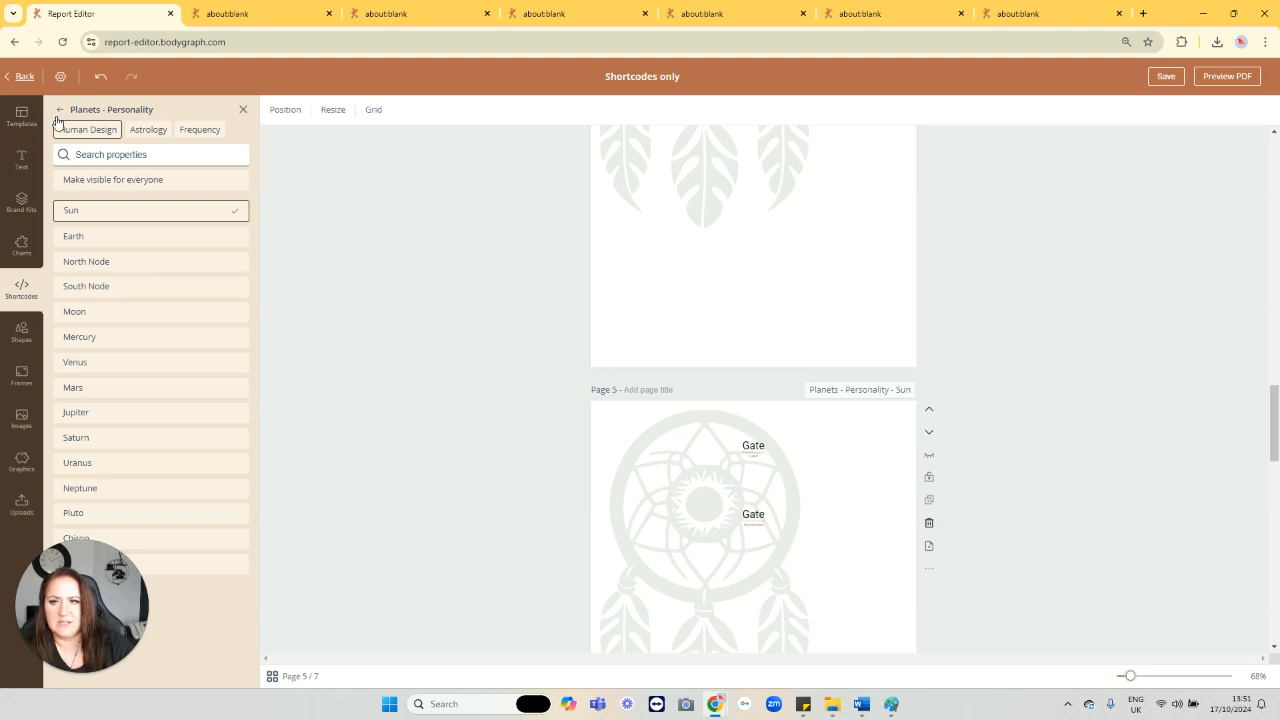
pyautogui.click(58, 112)
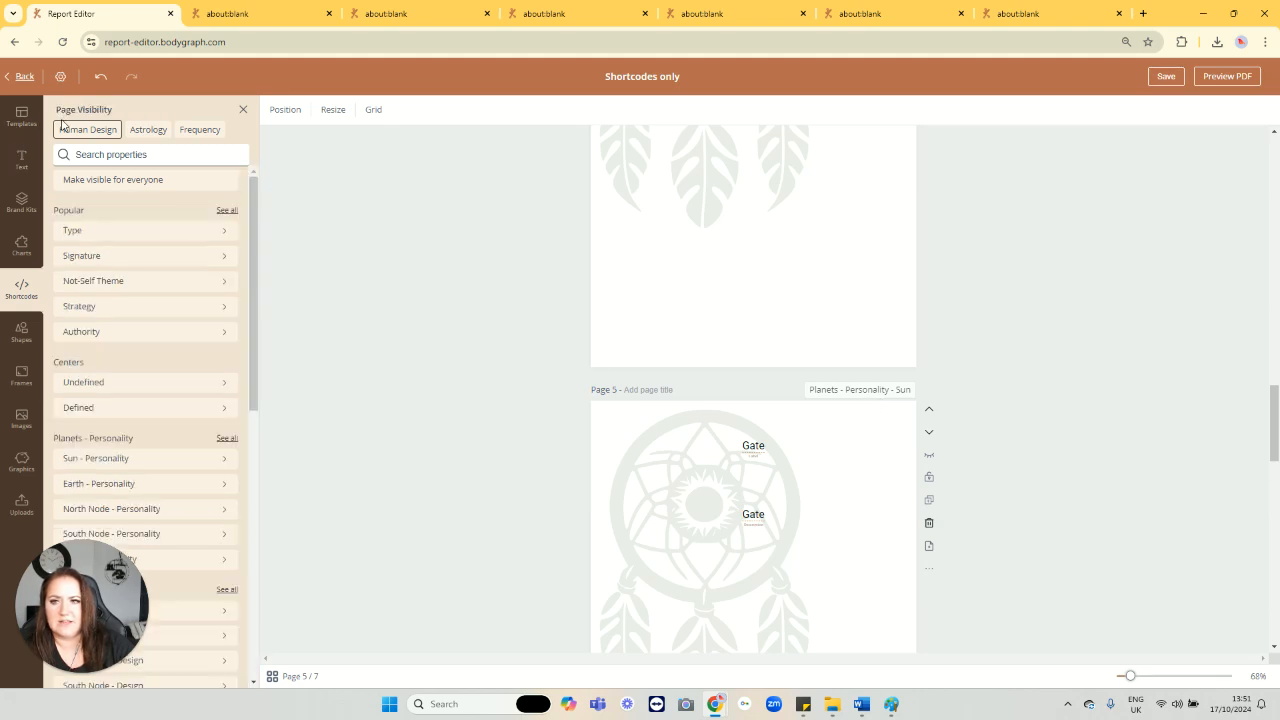
pyautogui.click(228, 217)
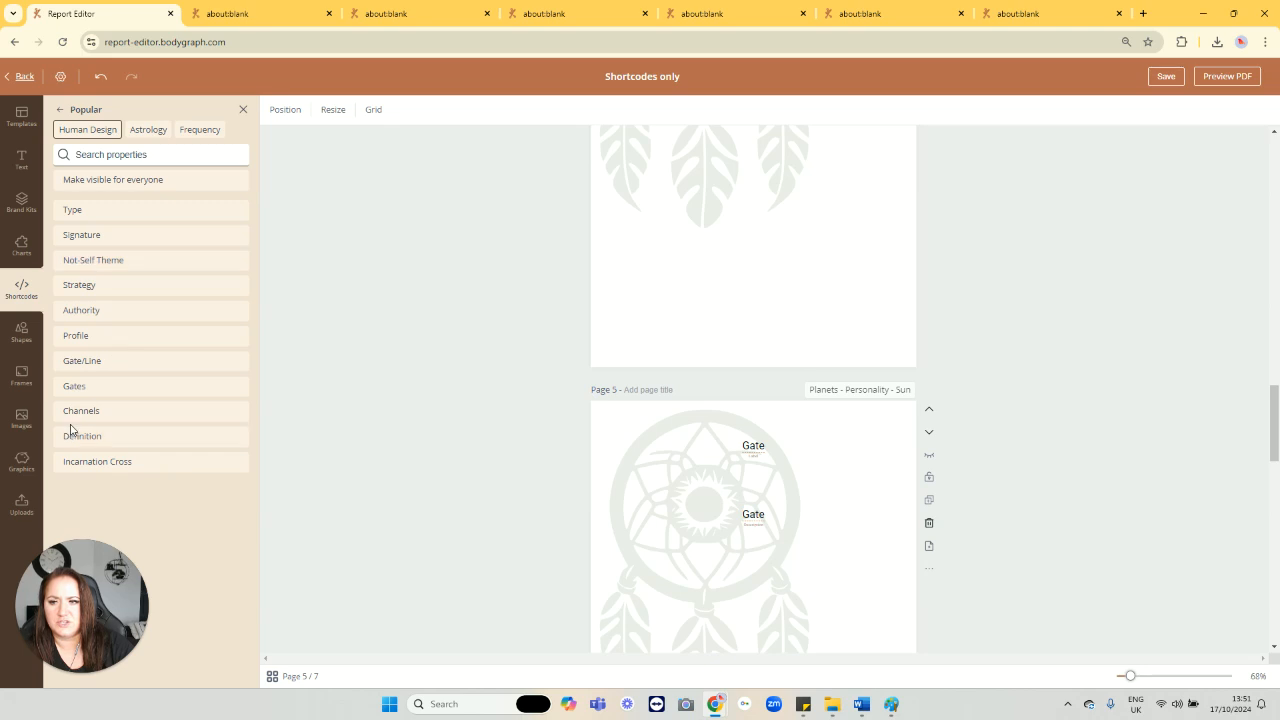
pyautogui.click(92, 385)
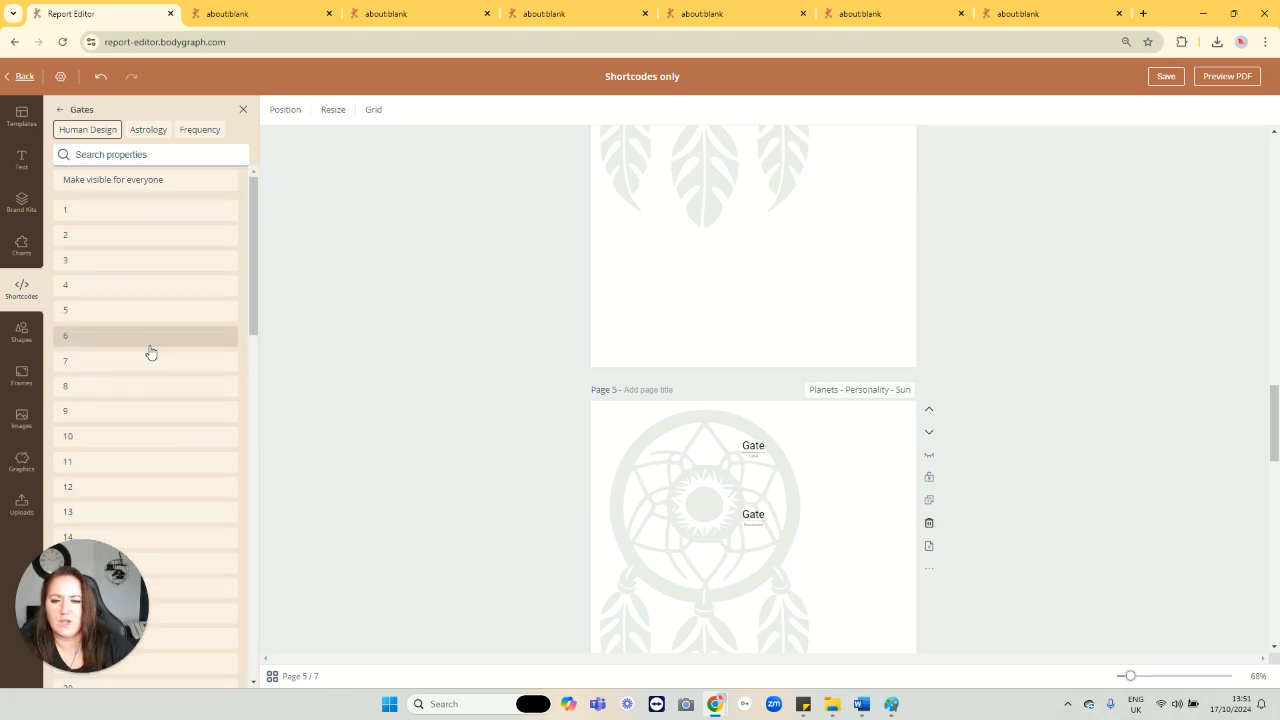
pyautogui.scroll(-2, 174, 375)
pyautogui.scroll(-6, 175, 377)
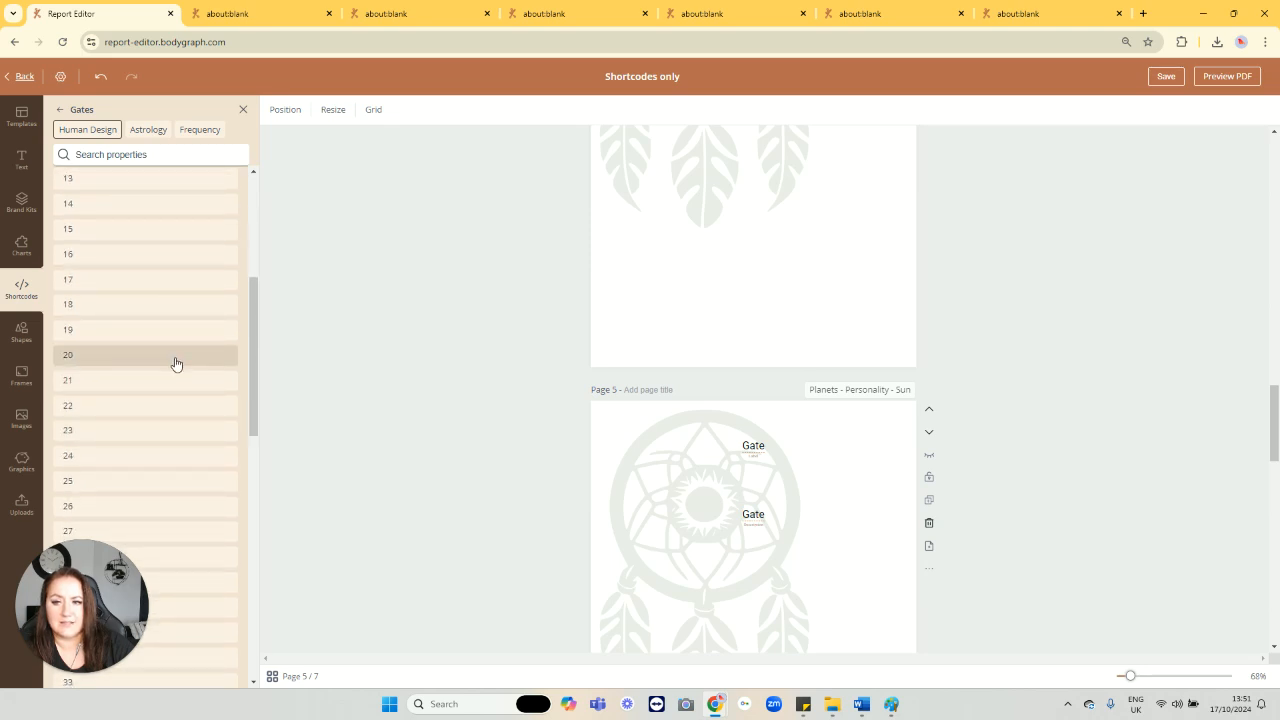
pyautogui.click(903, 437)
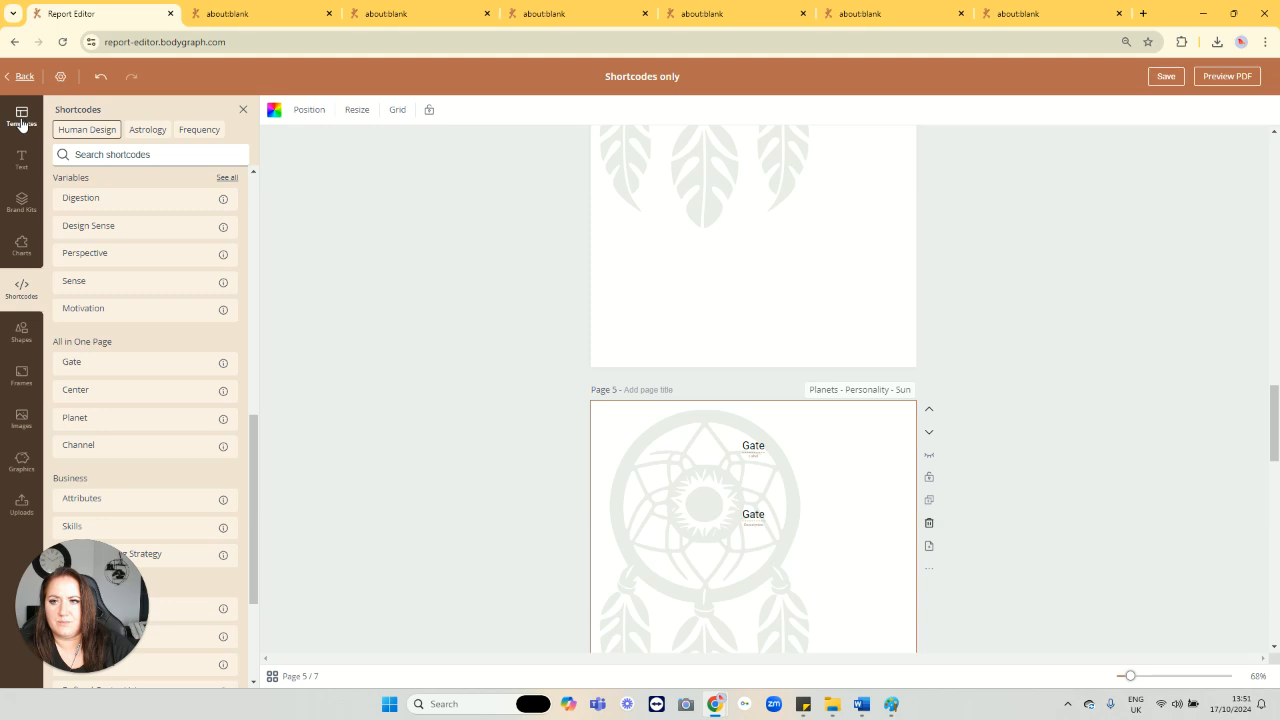
# Step: Set the visibility of page 5 to 1 from the Sun - Personality property
pyautogui.scroll(-1, 878, 492)
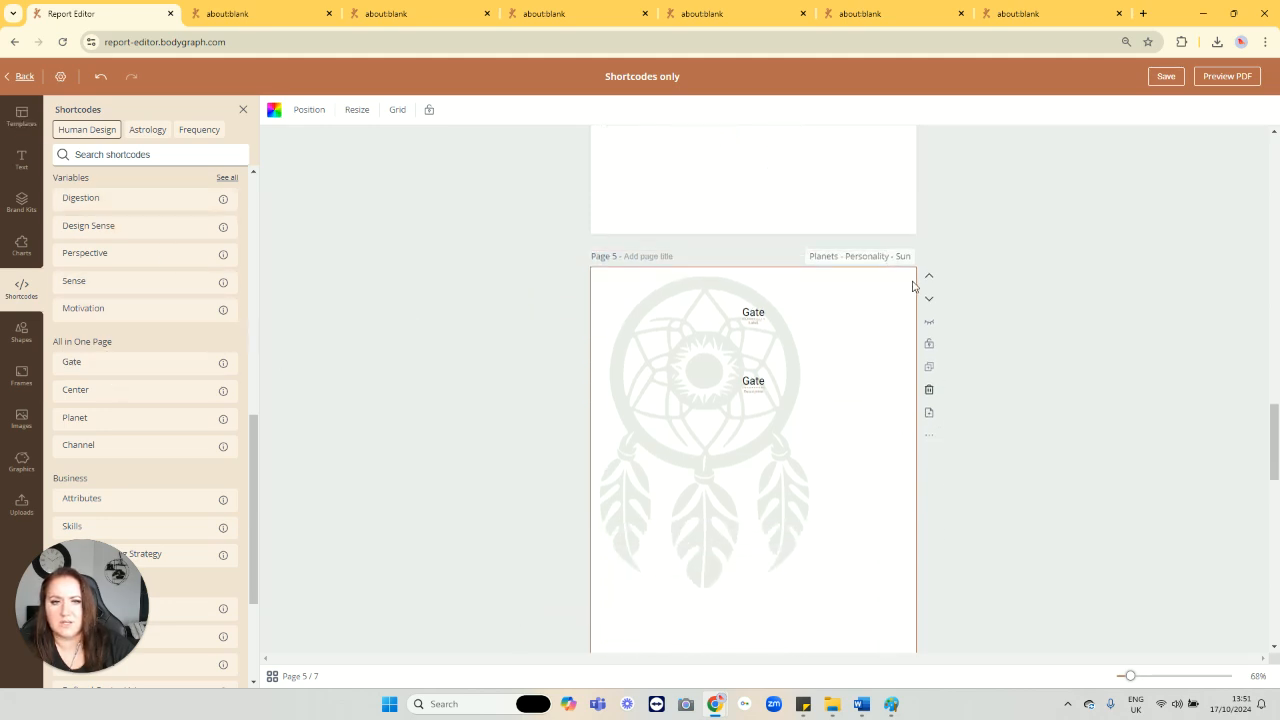
pyautogui.click(885, 262)
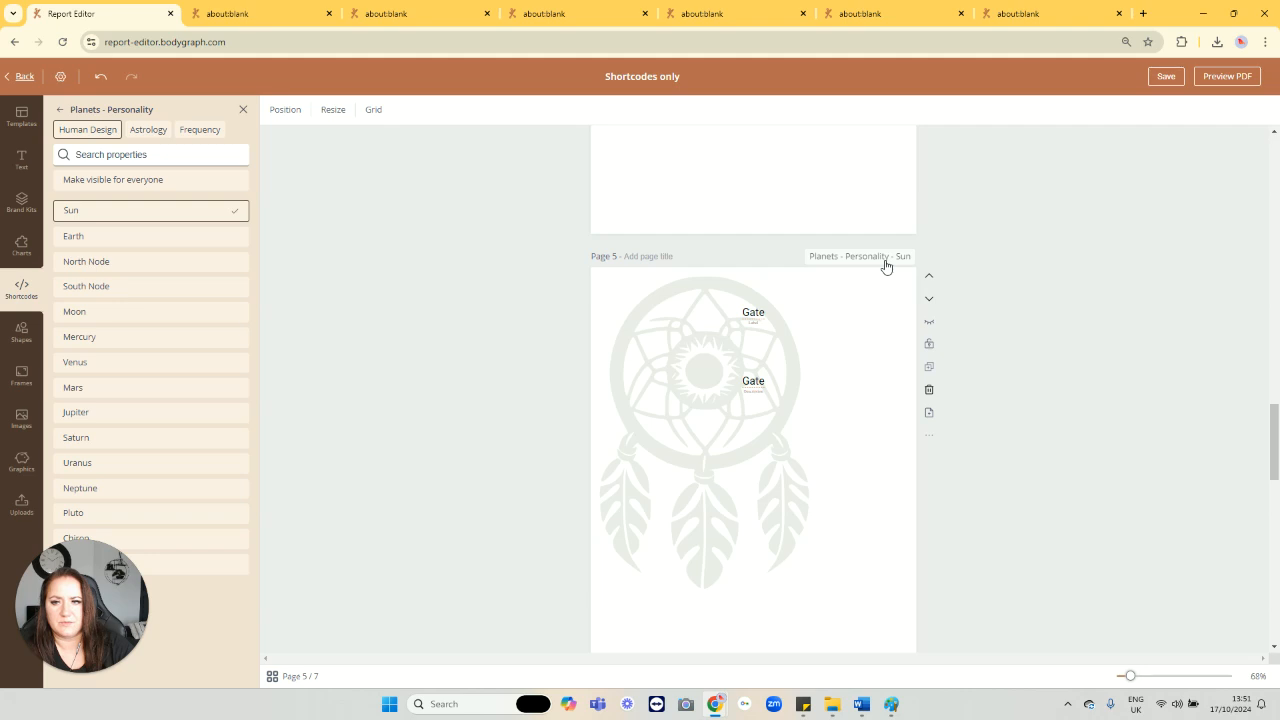
pyautogui.click(58, 112)
pyautogui.scroll(-3, 200, 357)
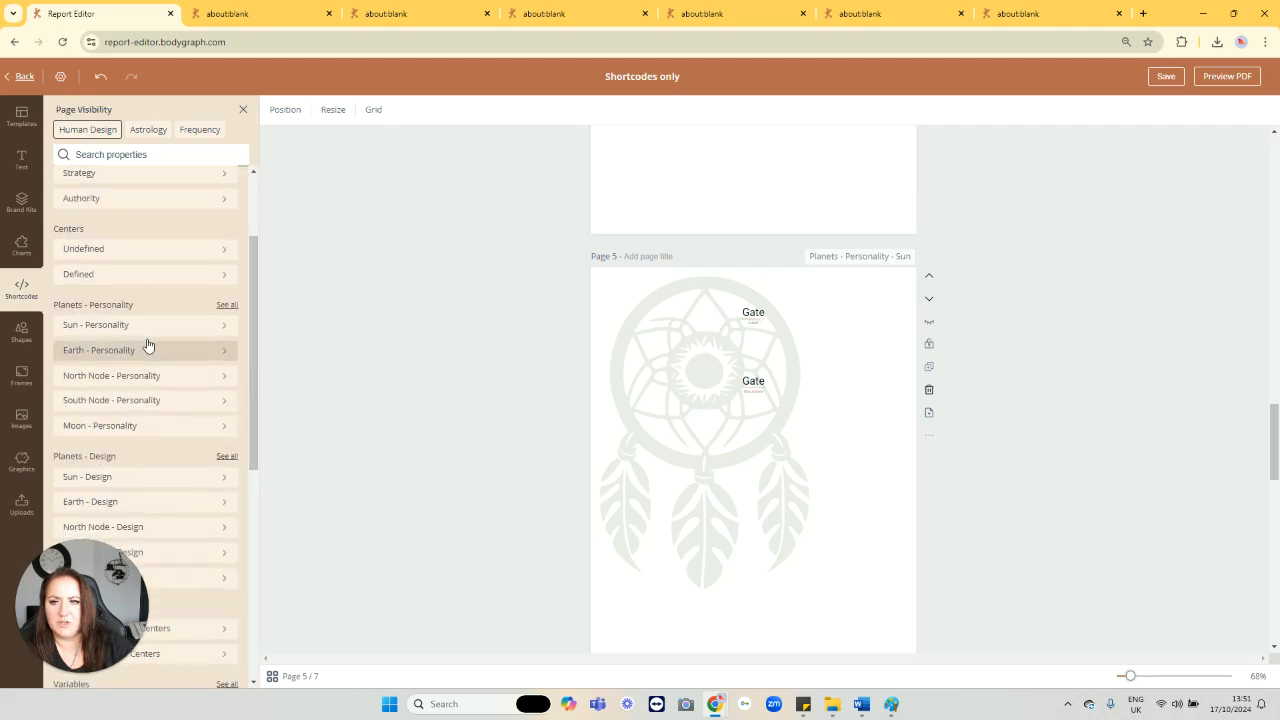
pyautogui.scroll(-1, 147, 278)
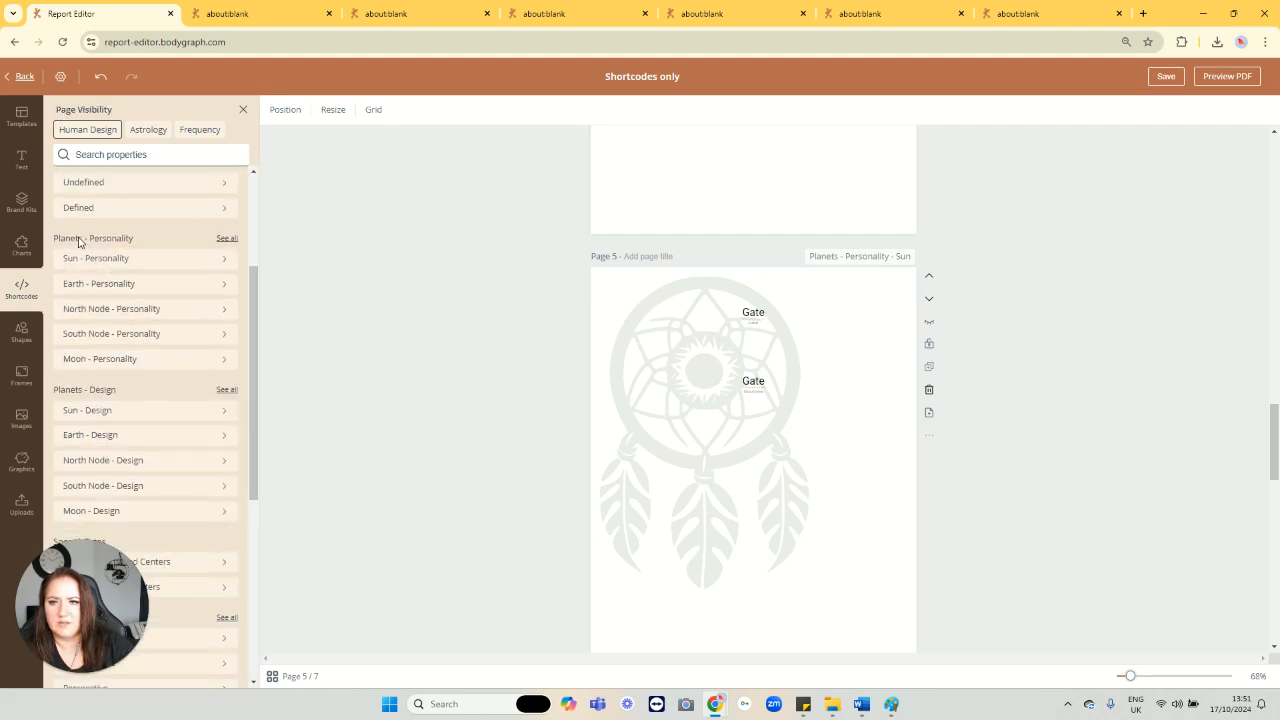
pyautogui.click(100, 261)
pyautogui.scroll(3, 130, 290)
pyautogui.click(94, 214)
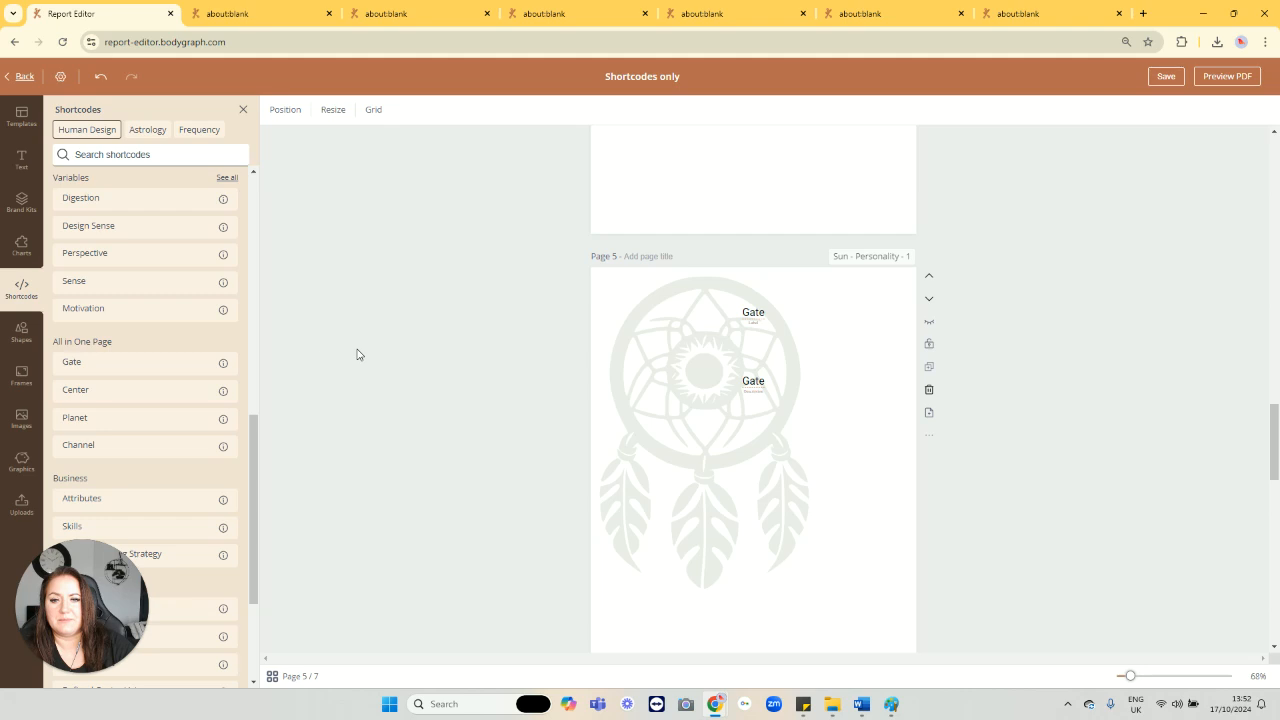
# Step: Set the visibility of page 5 to Sun from the All in One Page property Planets - Personality
pyautogui.click(897, 262)
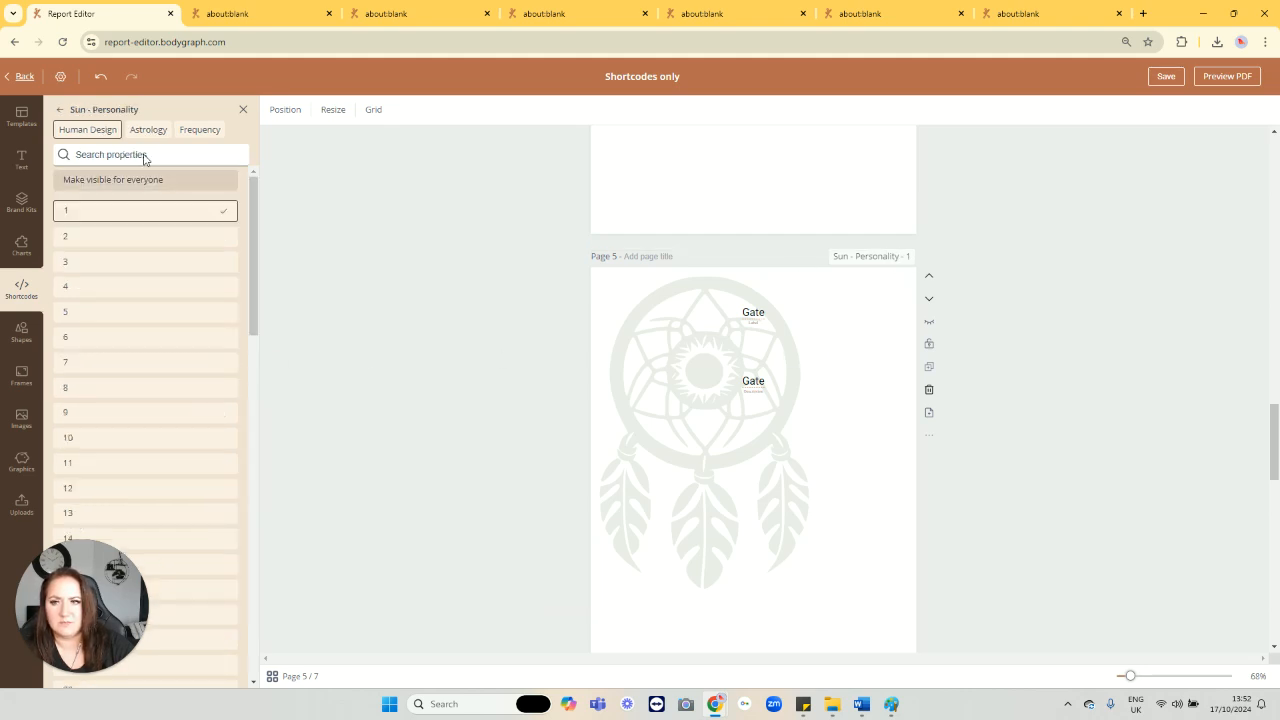
pyautogui.click(62, 112)
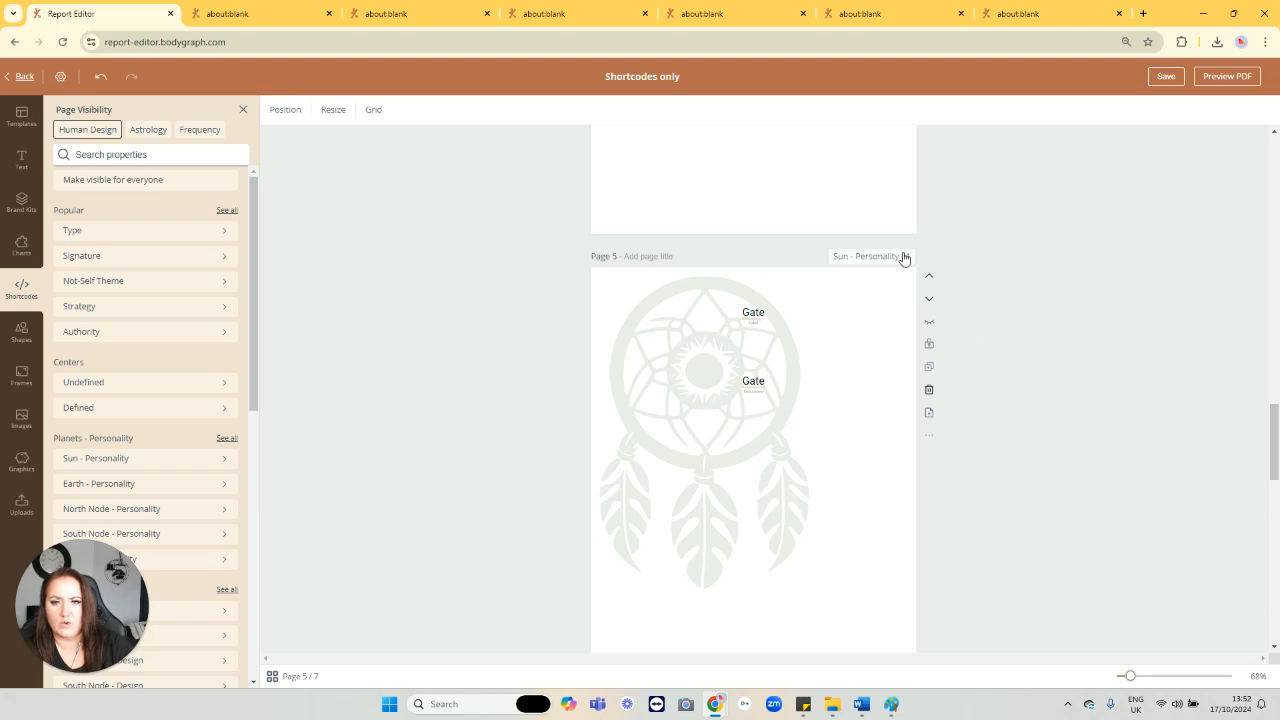
pyautogui.scroll(-2, 144, 437)
pyautogui.scroll(-5, 144, 437)
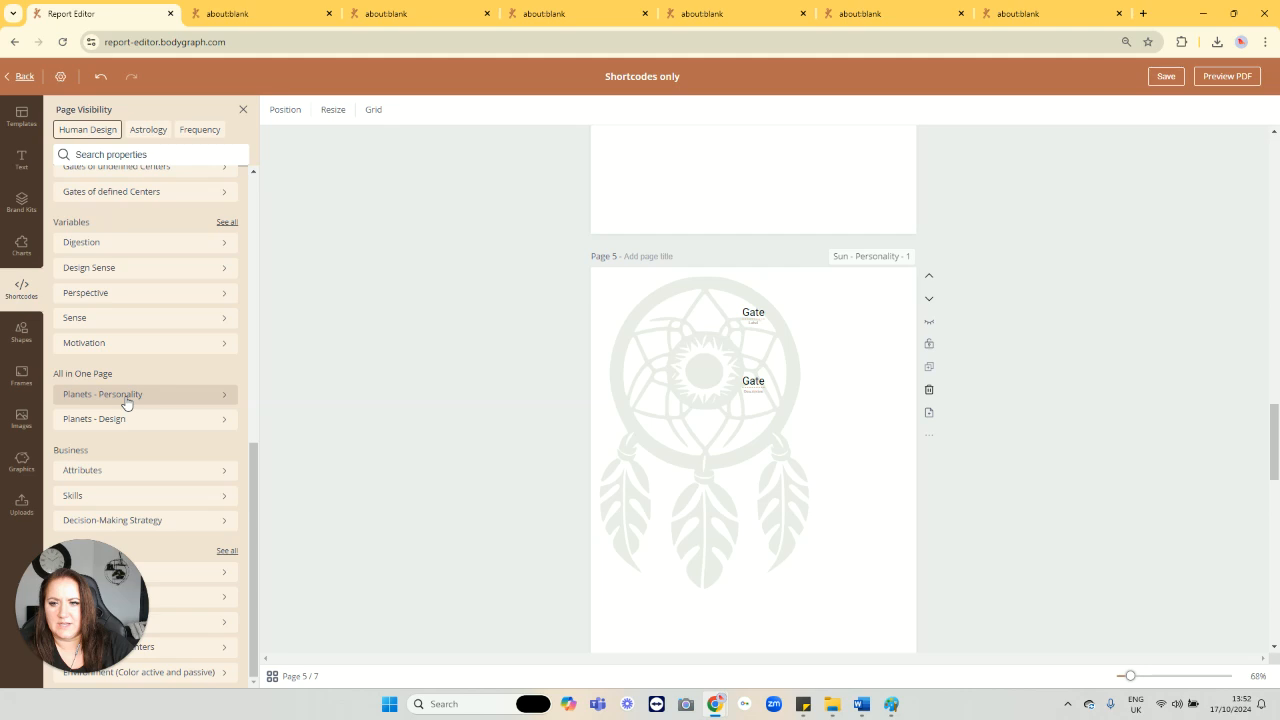
pyautogui.click(112, 393)
pyautogui.click(86, 214)
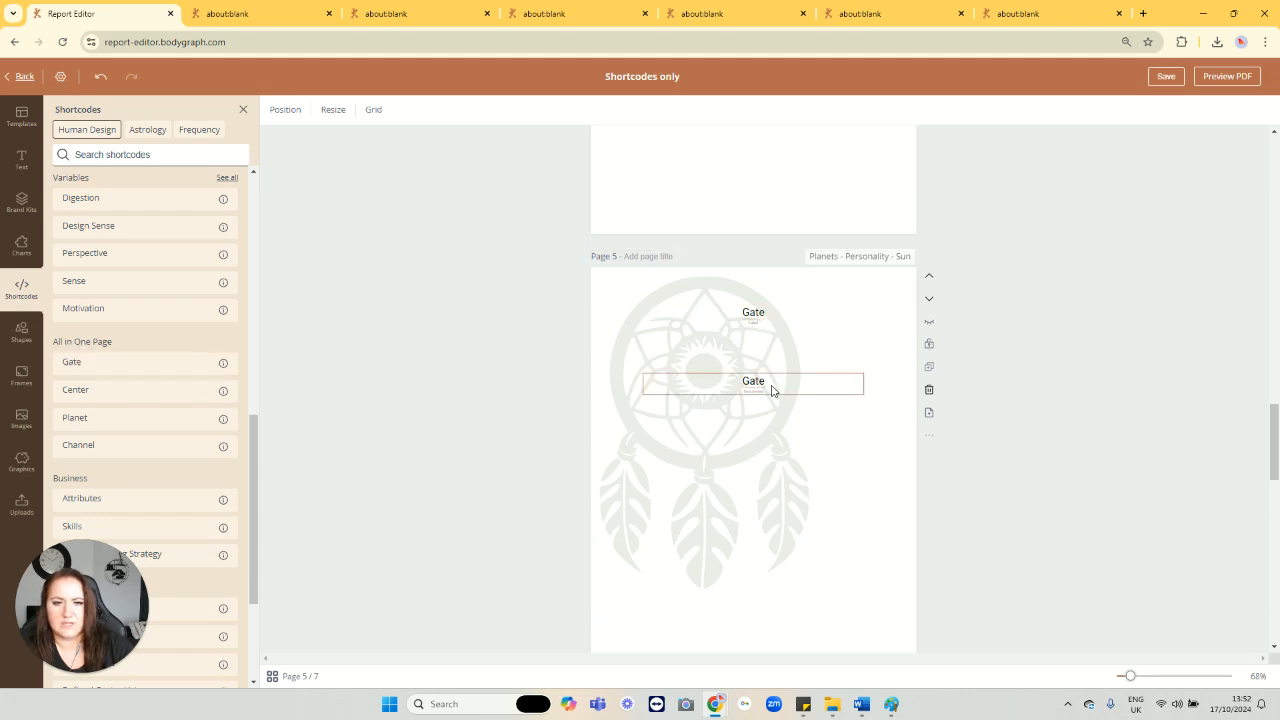
# Step: Move the lower Gate shortcode on page 5 up, closer to the Gate shortcode above it
pyautogui.moveTo(773, 390); pyautogui.dragTo(771, 350)
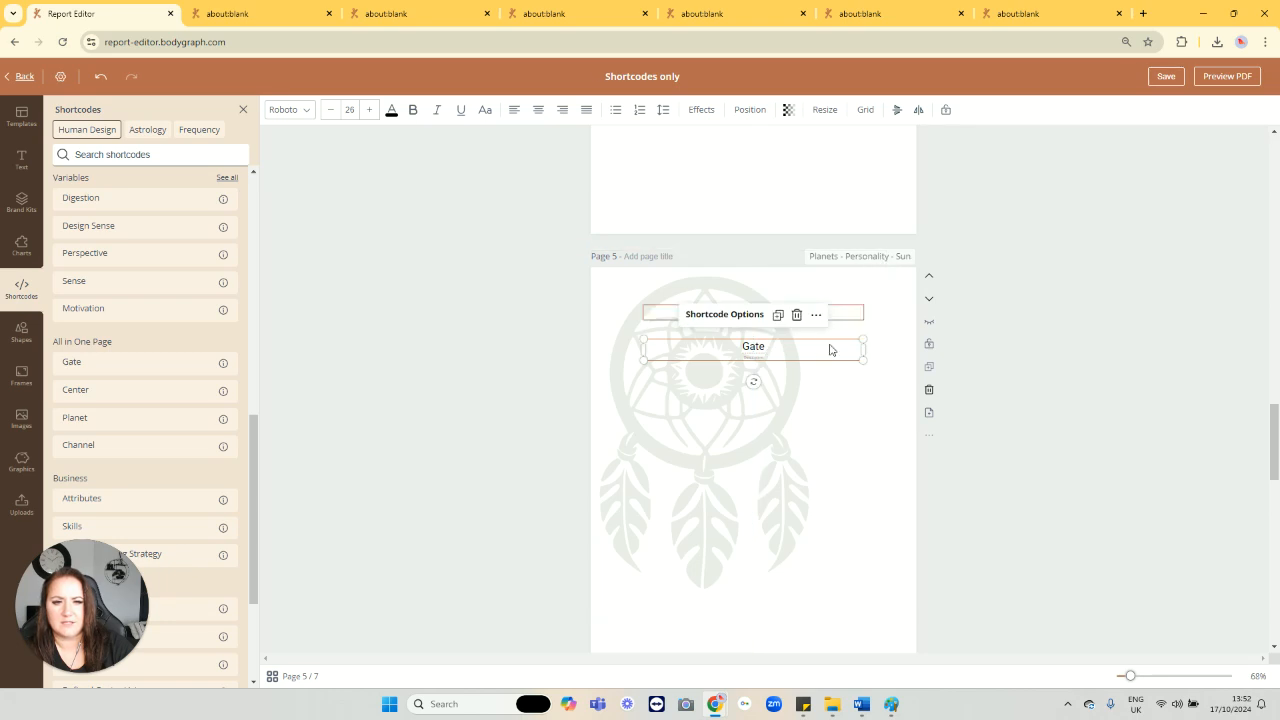
pyautogui.moveTo(786, 352); pyautogui.dragTo(789, 364)
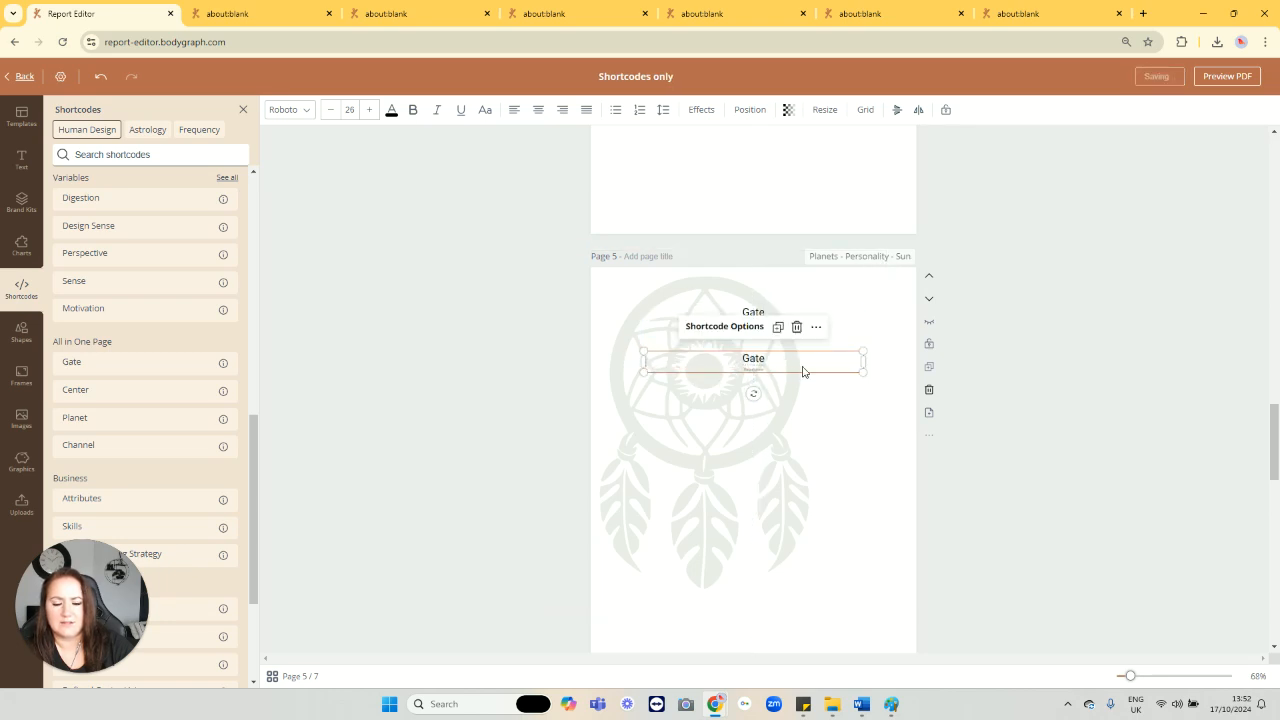
pyautogui.click(905, 432)
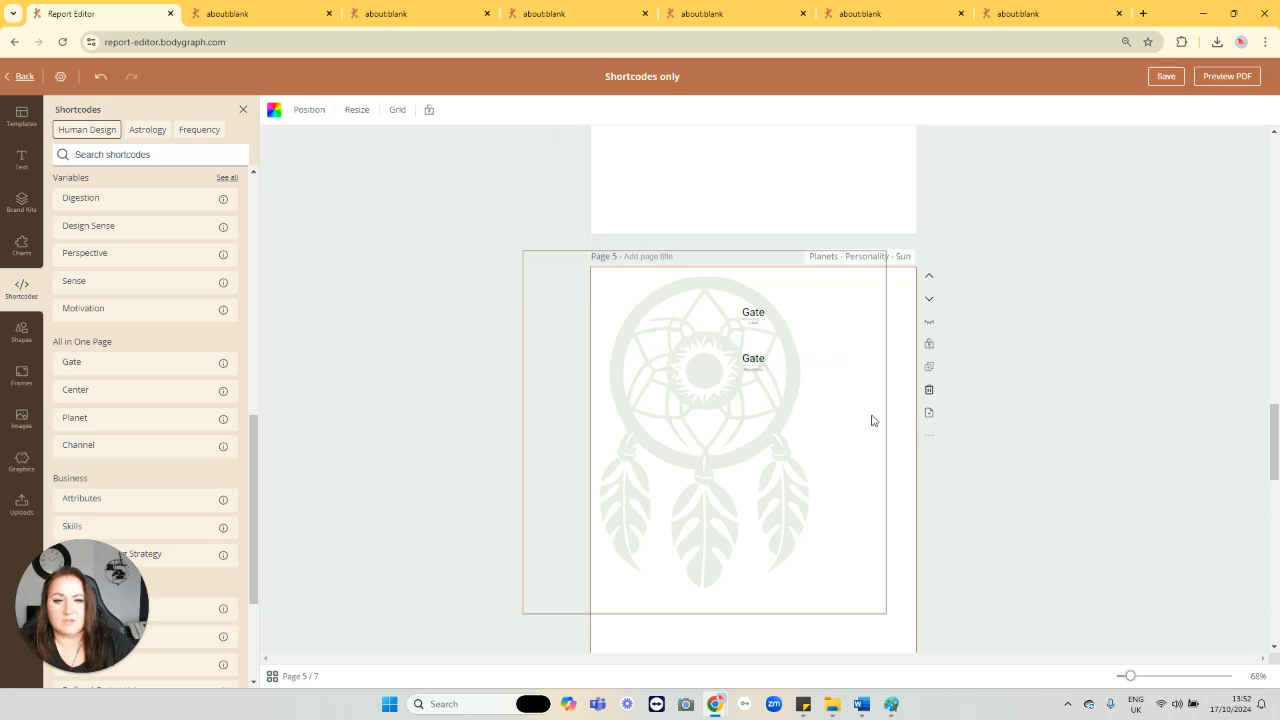
pyautogui.scroll(-2, 874, 422)
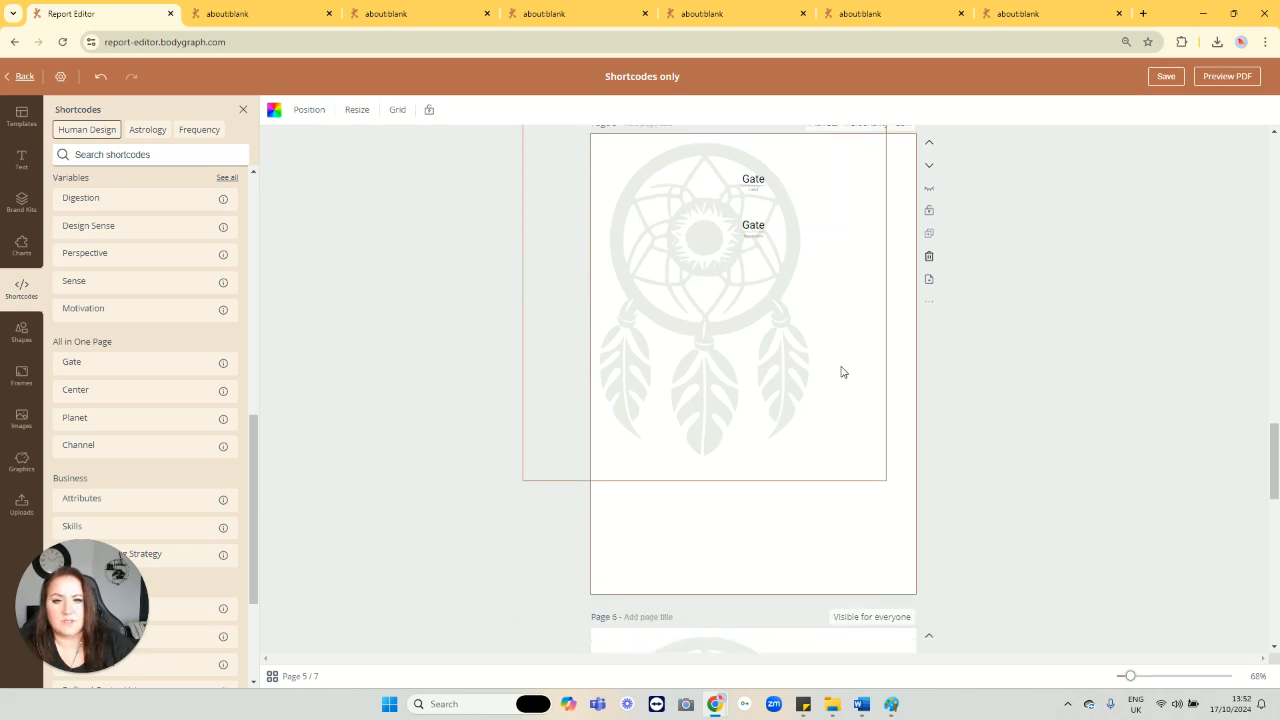
pyautogui.scroll(1, 838, 370)
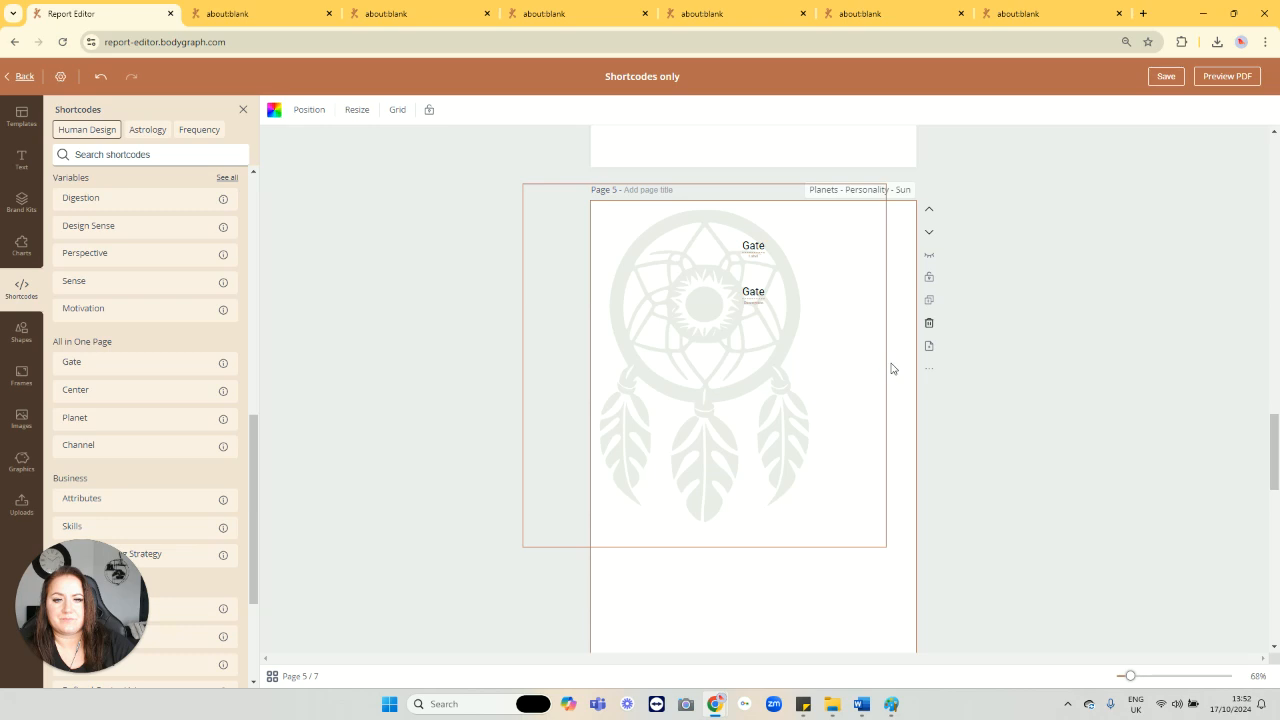
# Step: Add a blank page directly after page 5
pyautogui.scroll(-3, 887, 362)
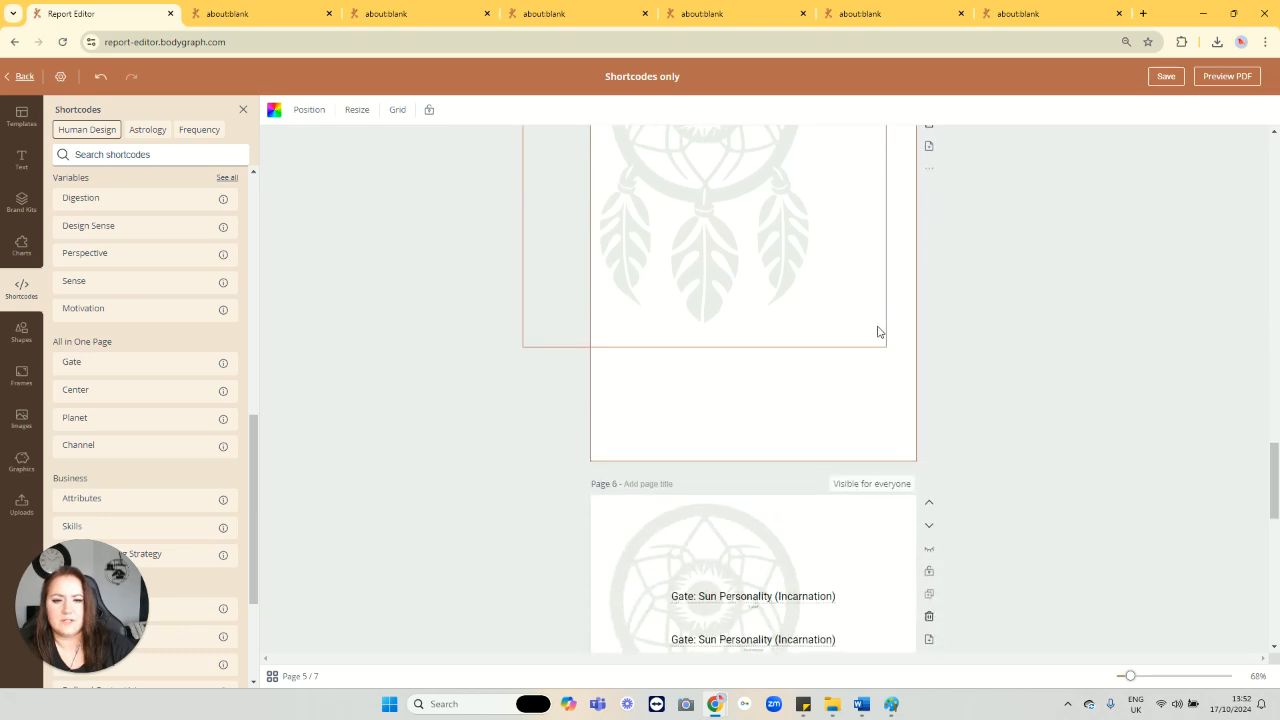
pyautogui.scroll(2, 878, 333)
pyautogui.scroll(1, 895, 335)
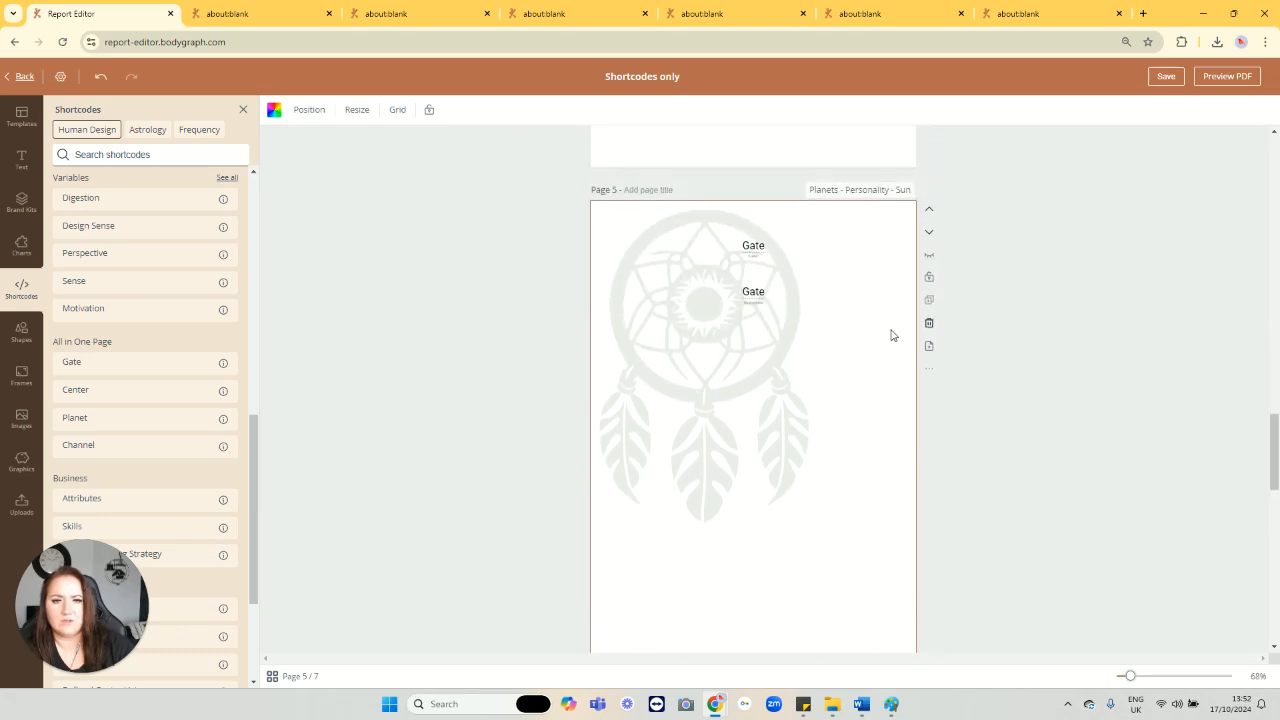
pyautogui.scroll(-2, 893, 335)
pyautogui.scroll(3, 890, 335)
pyautogui.scroll(-1, 890, 335)
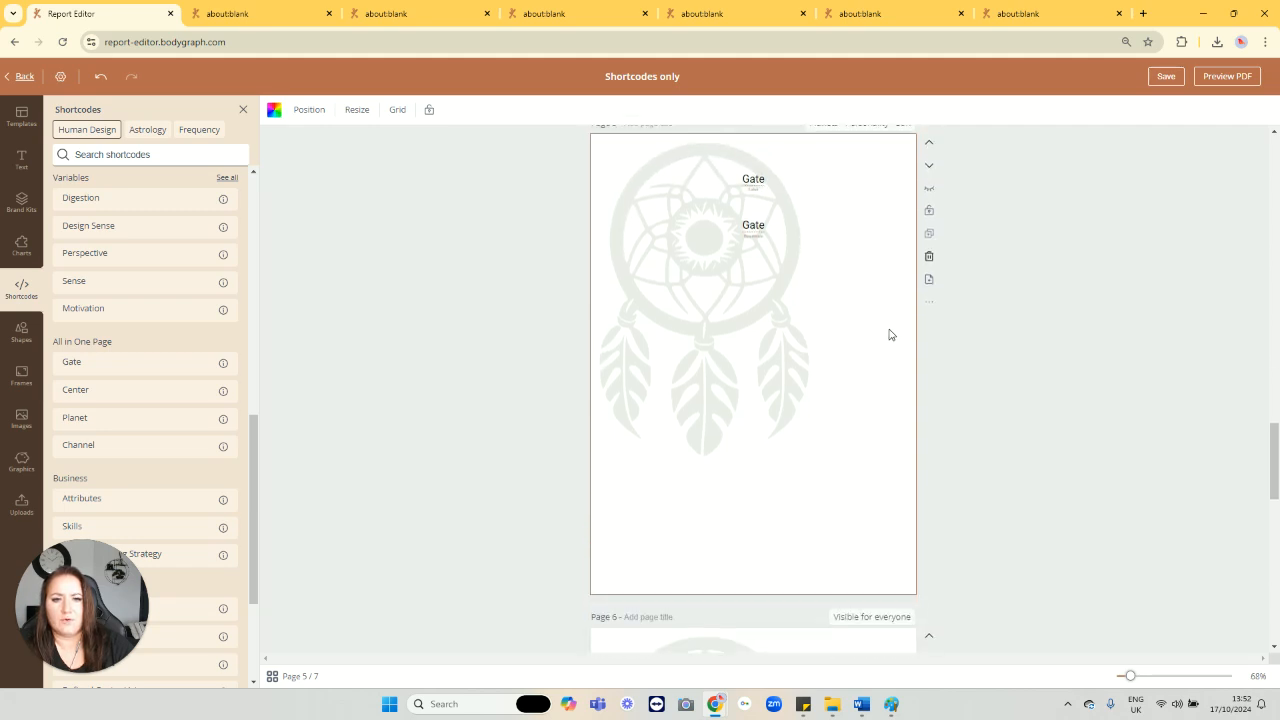
pyautogui.click(930, 281)
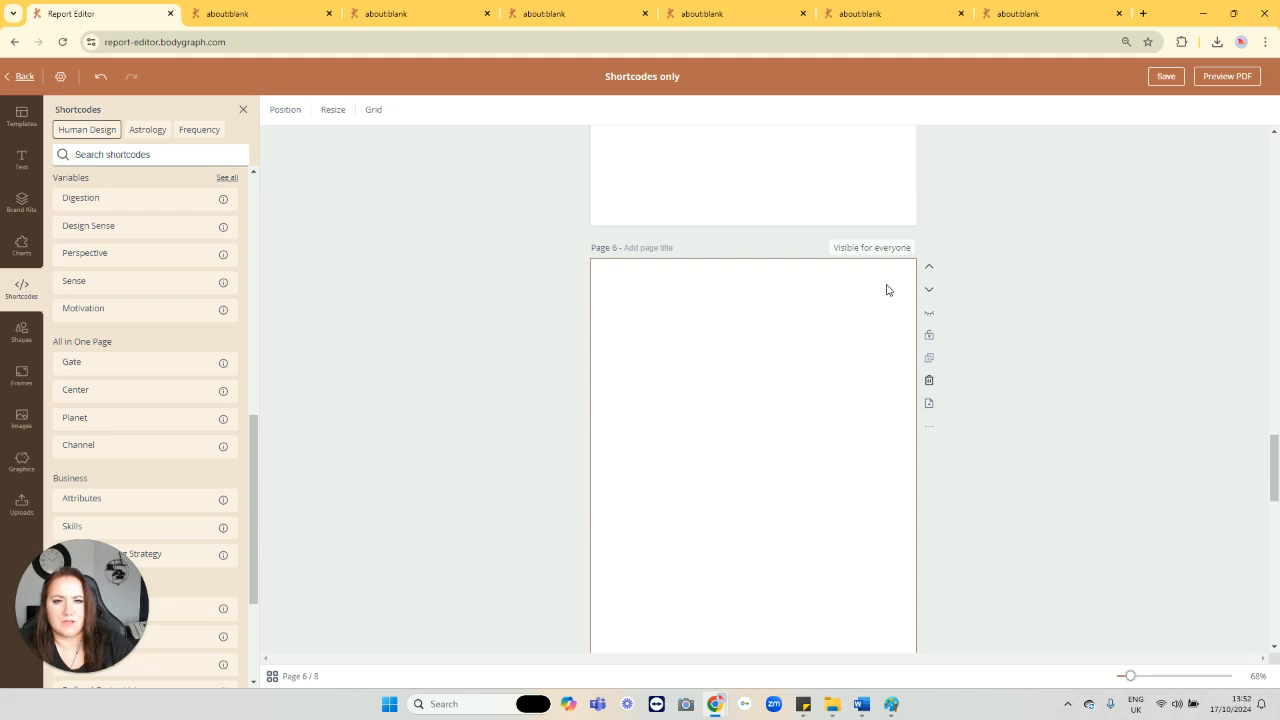
# Step: Examine the Incarnation Cross values offered by the Popular properties in the visibility settings of page 6
pyautogui.click(870, 248)
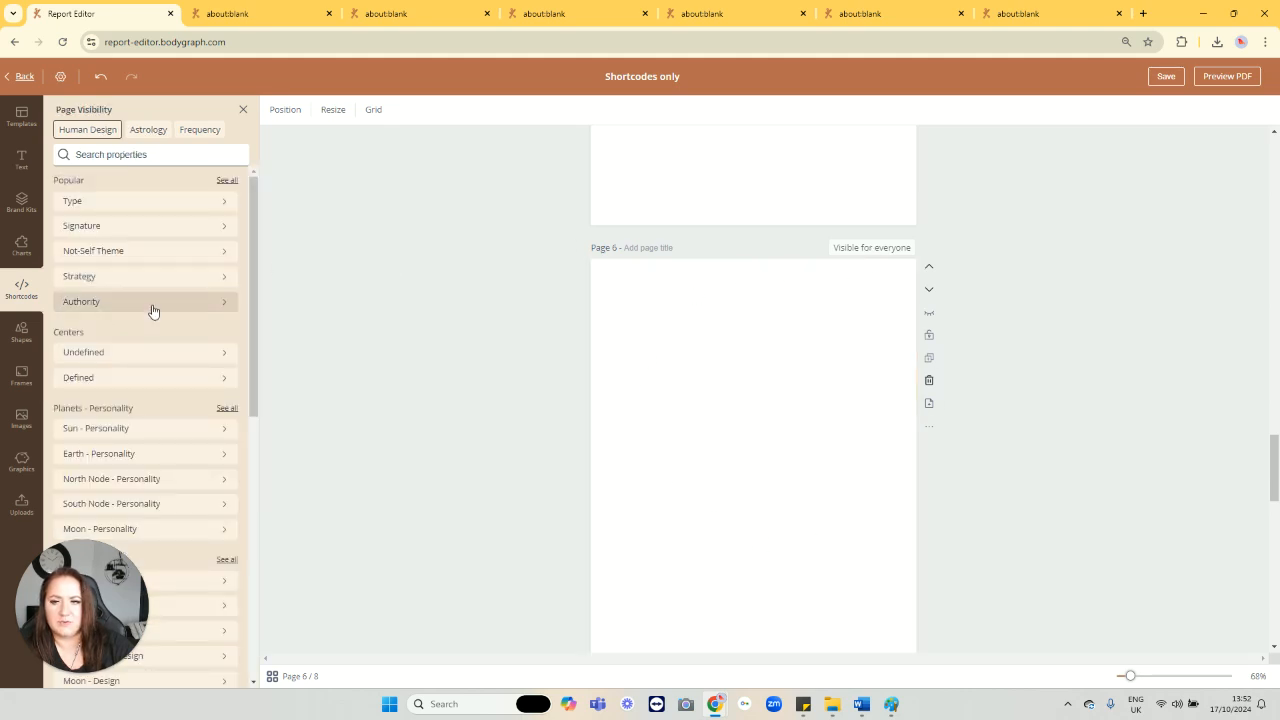
pyautogui.click(228, 181)
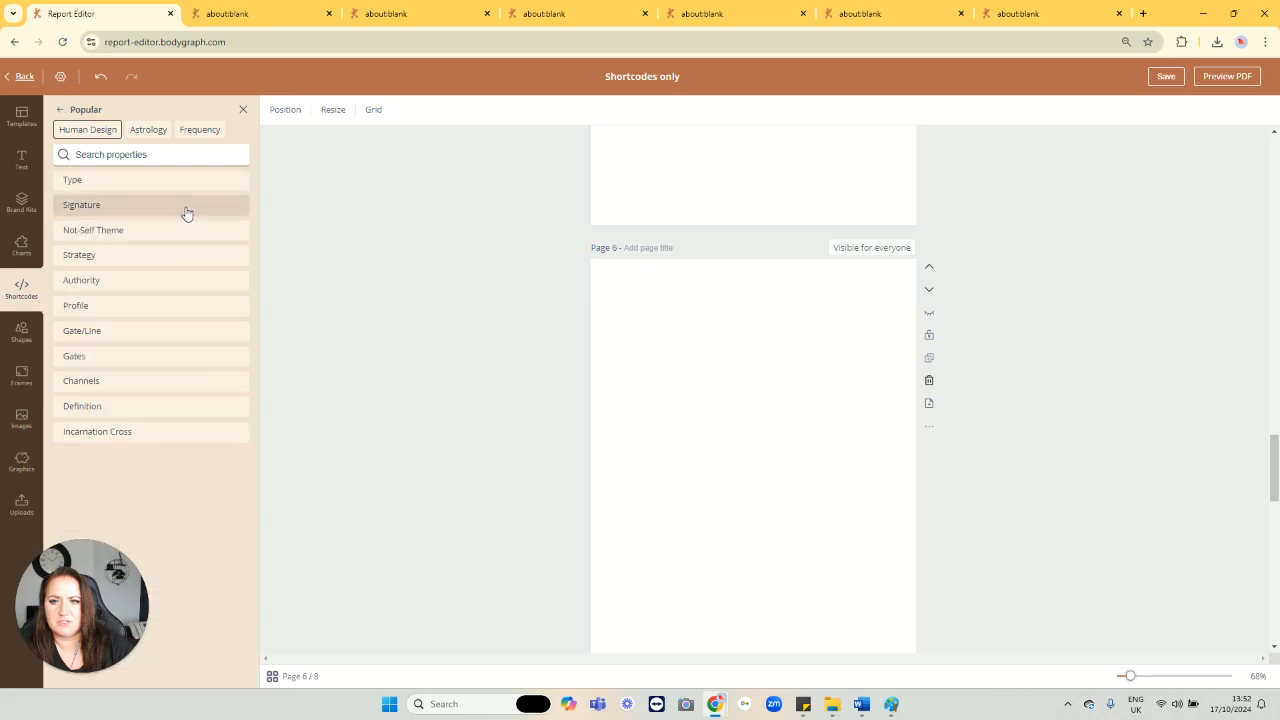
pyautogui.click(104, 437)
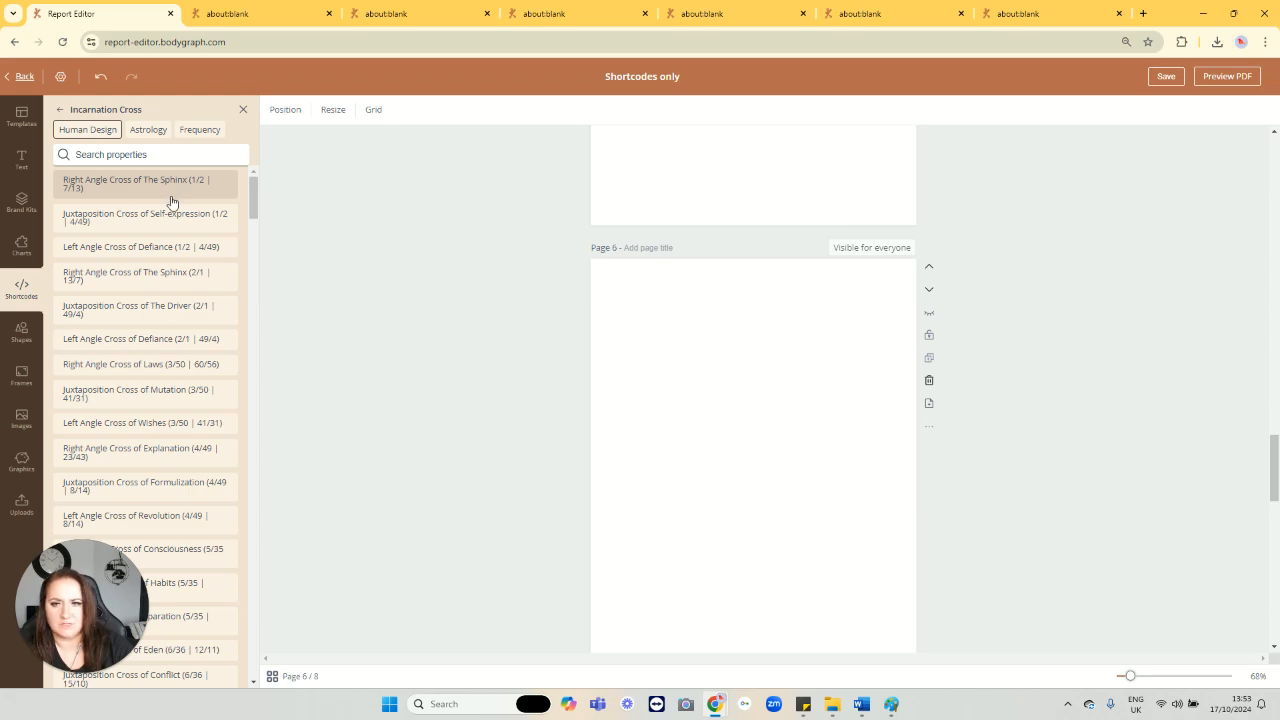
pyautogui.scroll(-20, 190, 240)
pyautogui.scroll(-20, 222, 305)
pyautogui.scroll(-20, 220, 318)
pyautogui.scroll(-2, 209, 318)
pyautogui.click(158, 282)
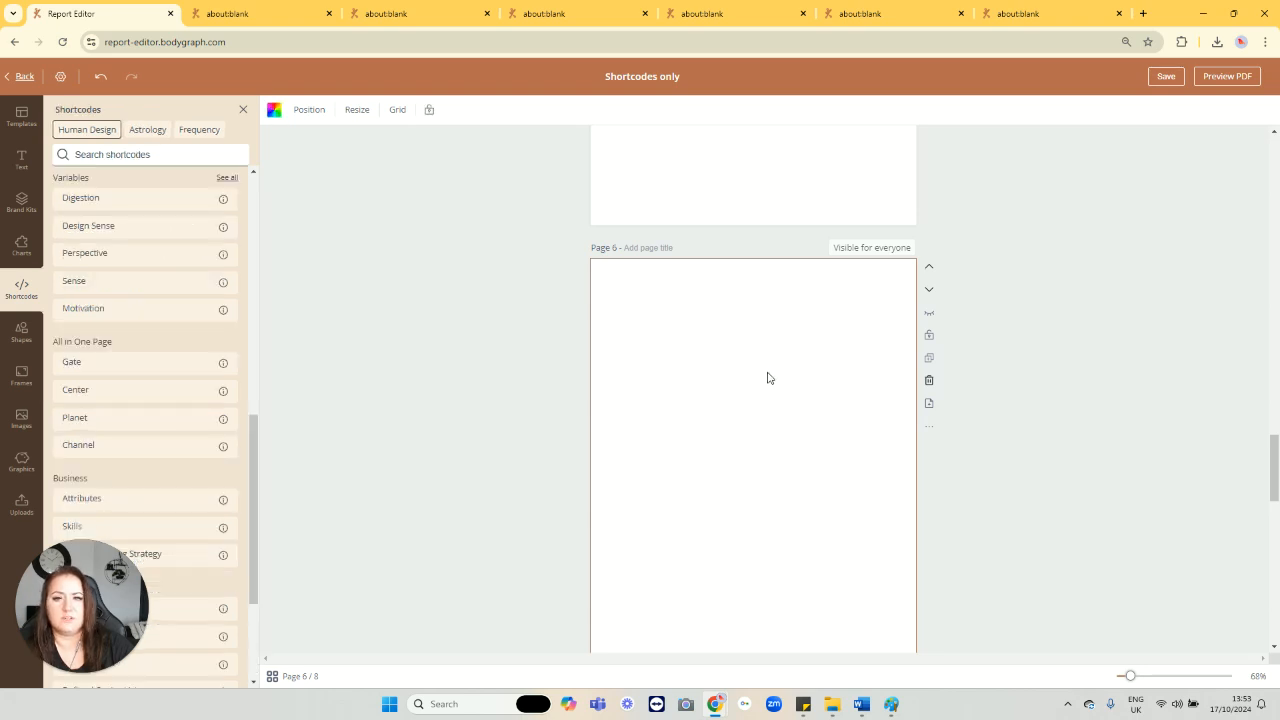
# Step: Delete the blank page 6 from the report
pyautogui.scroll(1, 770, 378)
pyautogui.scroll(-2, 770, 378)
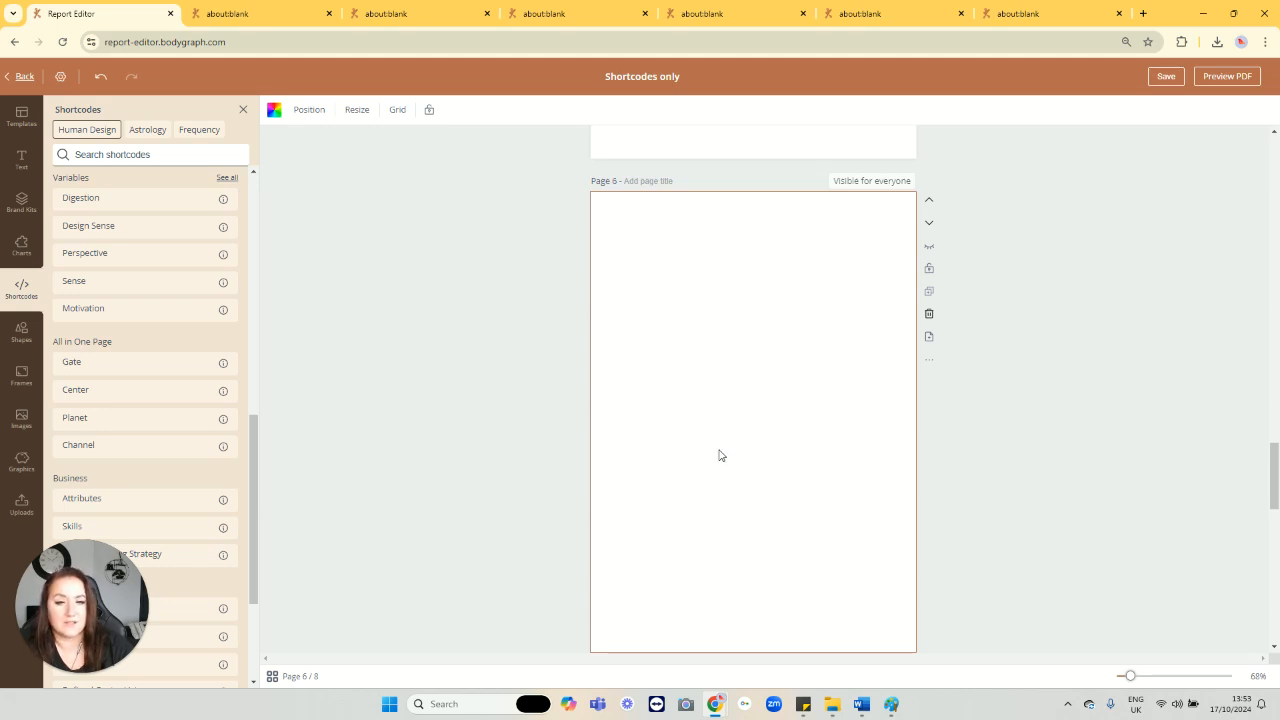
pyautogui.scroll(1, 681, 428)
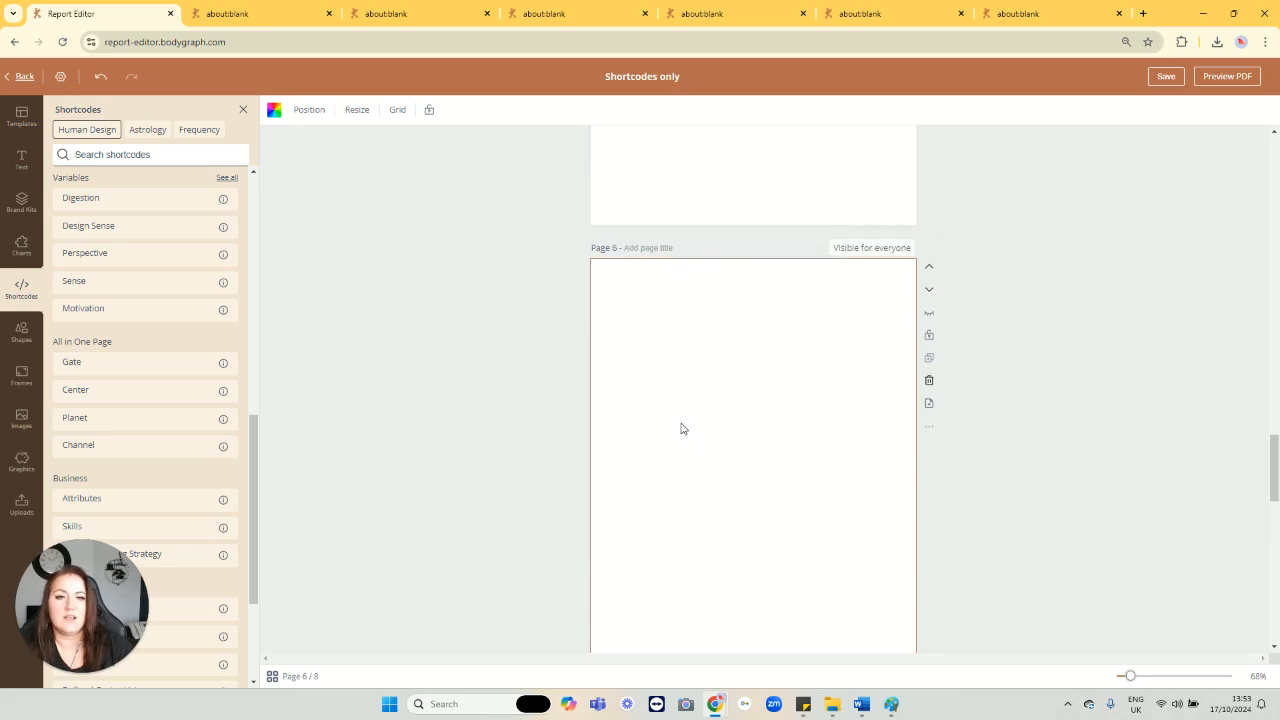
pyautogui.scroll(-1, 681, 428)
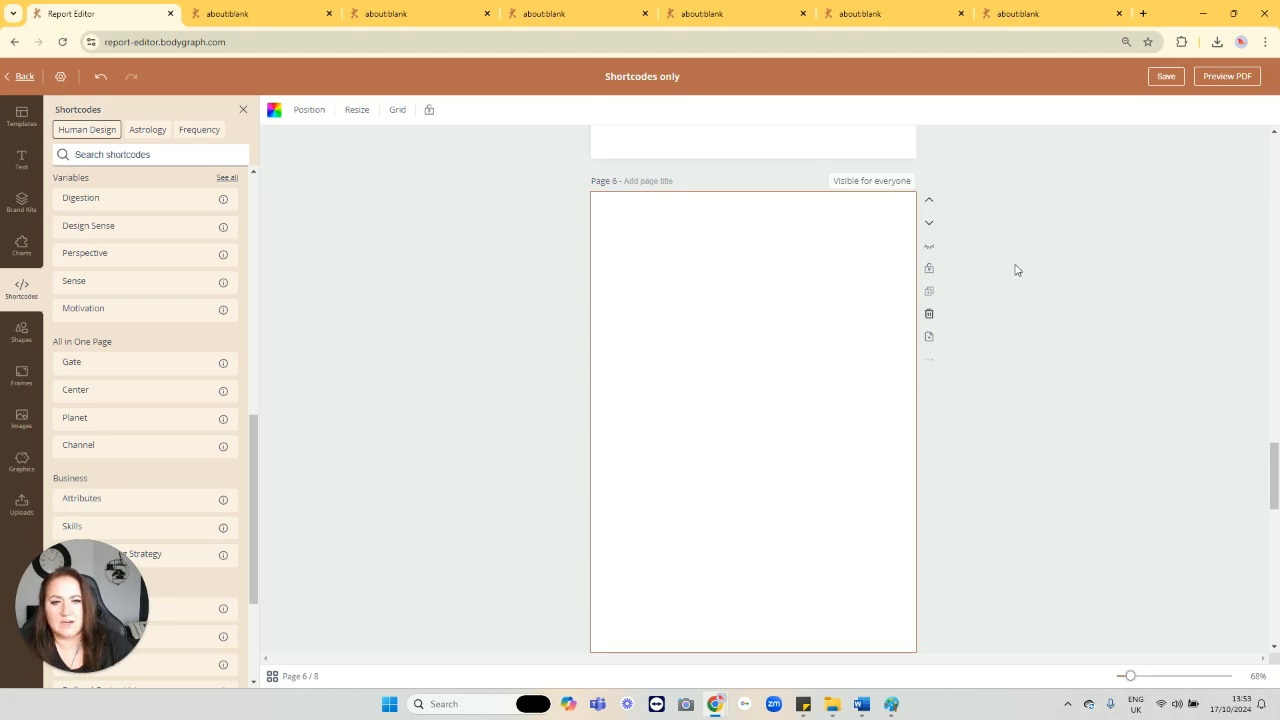
pyautogui.click(929, 314)
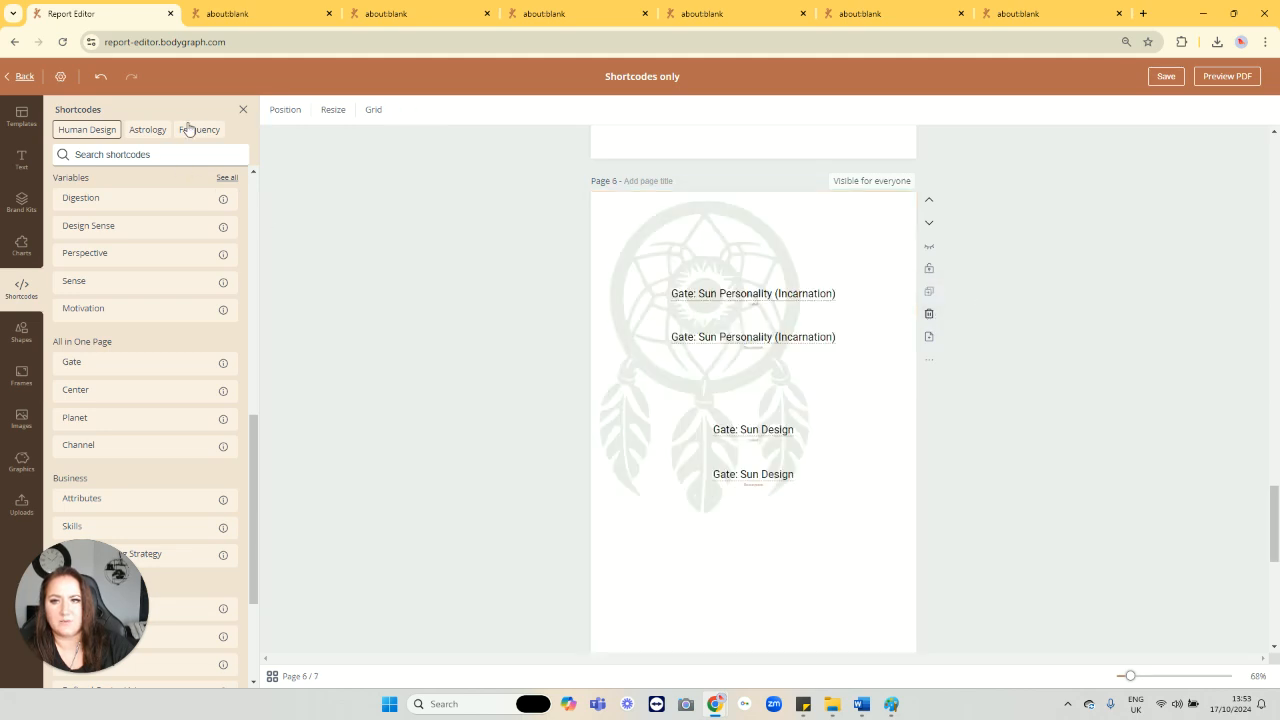
# Step: Show all Frequency shortcodes under Gate - Description and read the information for Gate: Sun Personality (Incarnation)
pyautogui.click(703, 257)
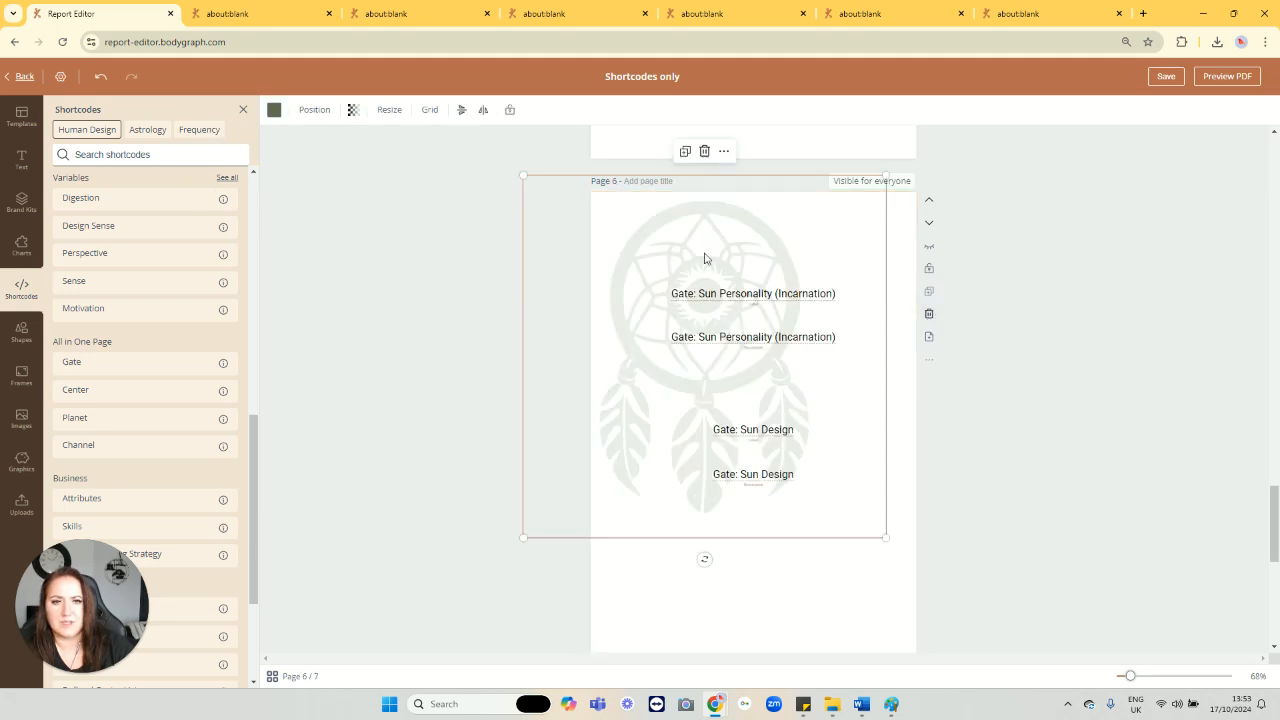
pyautogui.click(193, 135)
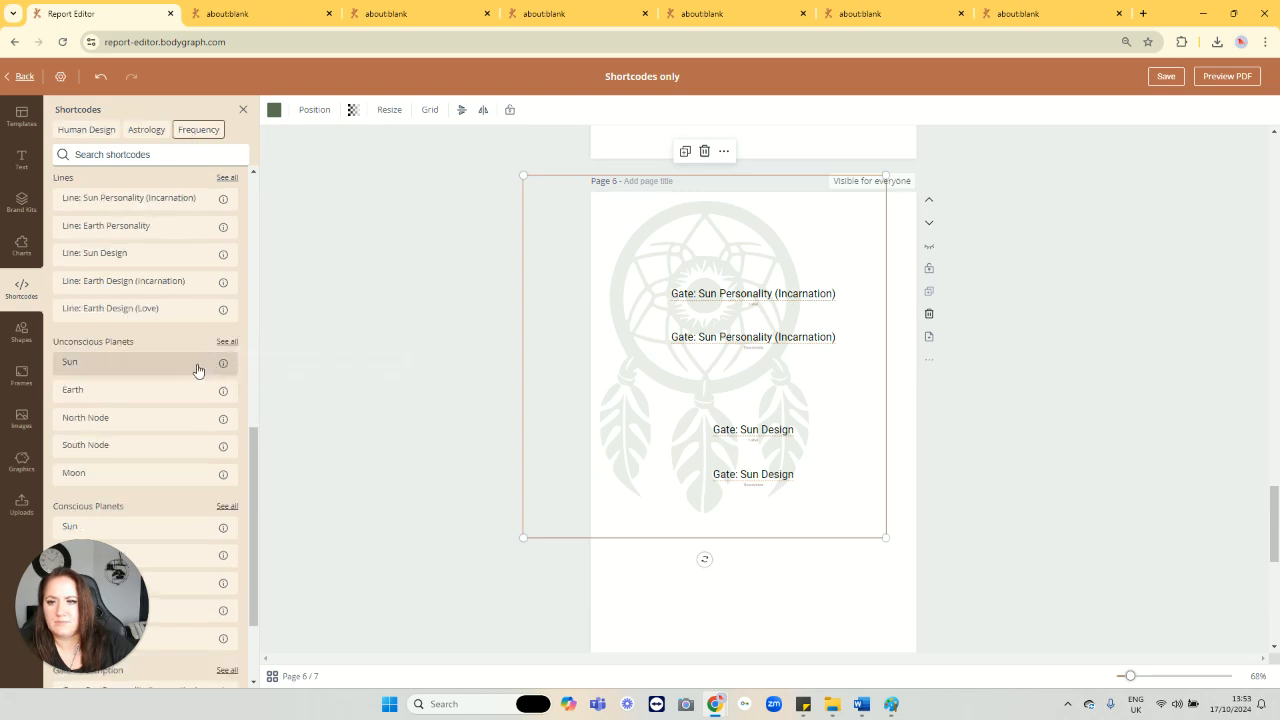
pyautogui.scroll(-1, 197, 366)
pyautogui.scroll(1, 197, 366)
pyautogui.scroll(-1, 205, 380)
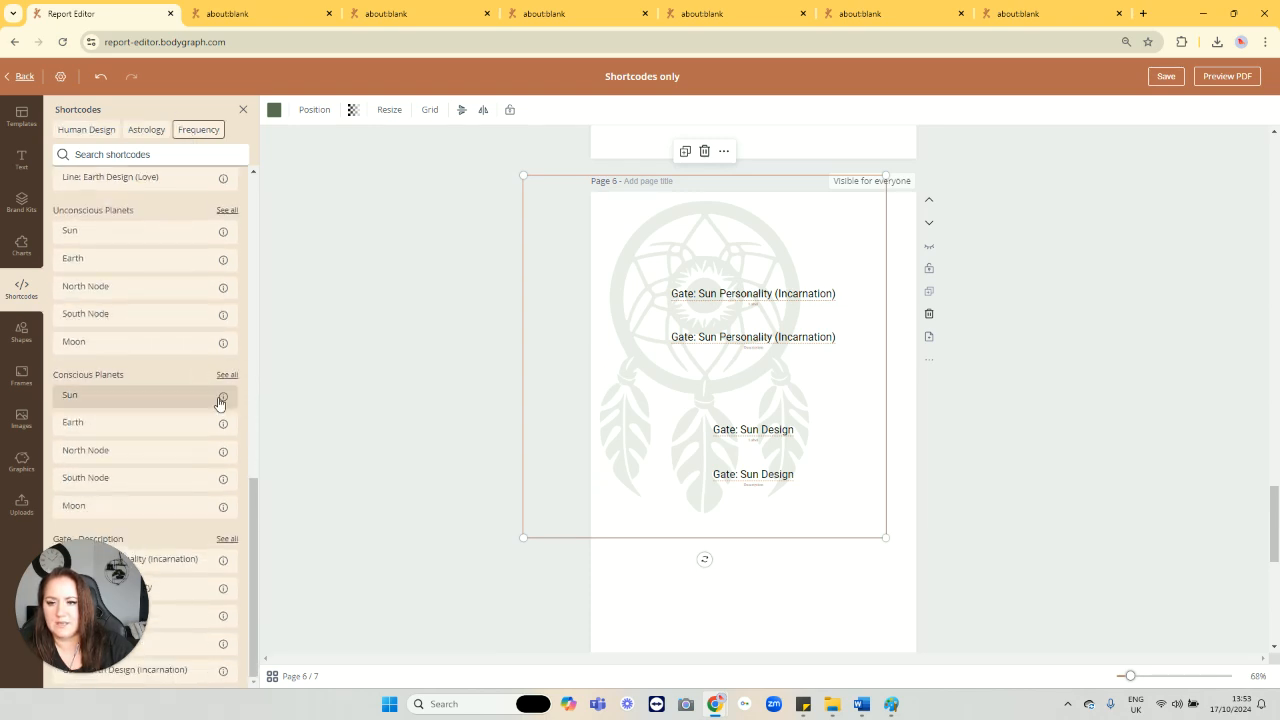
pyautogui.click(227, 538)
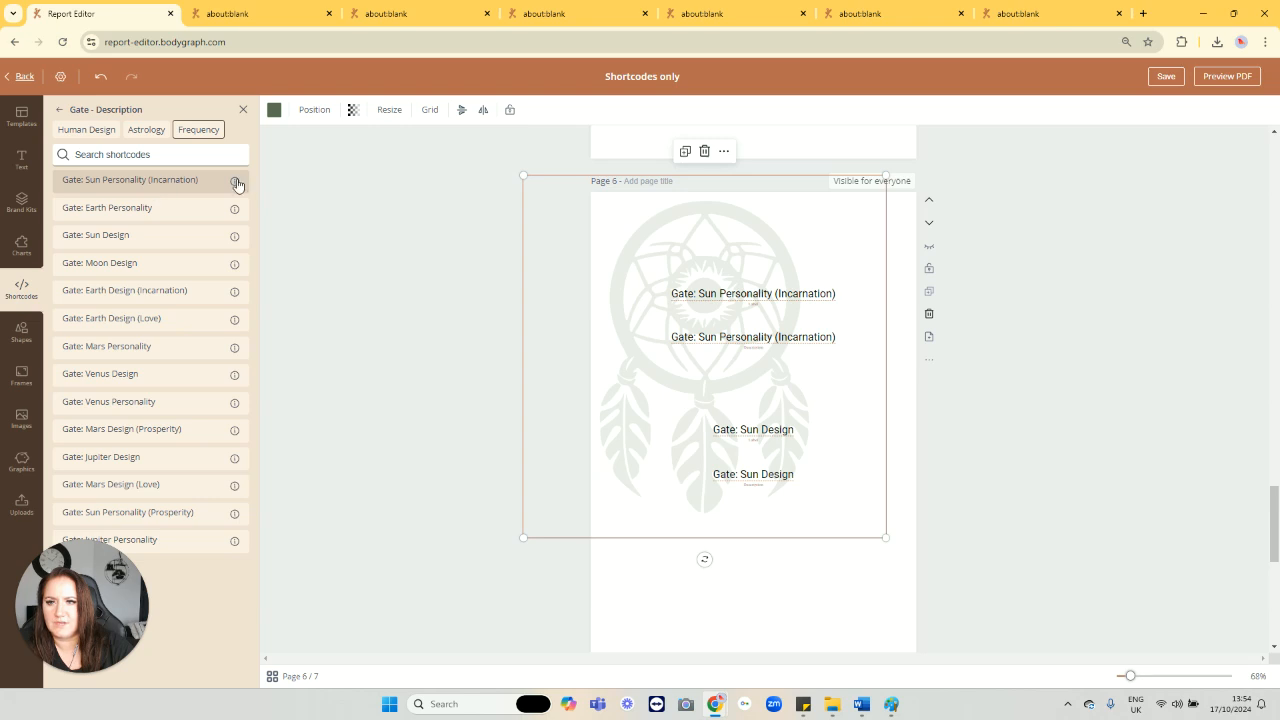
pyautogui.moveTo(237, 184)
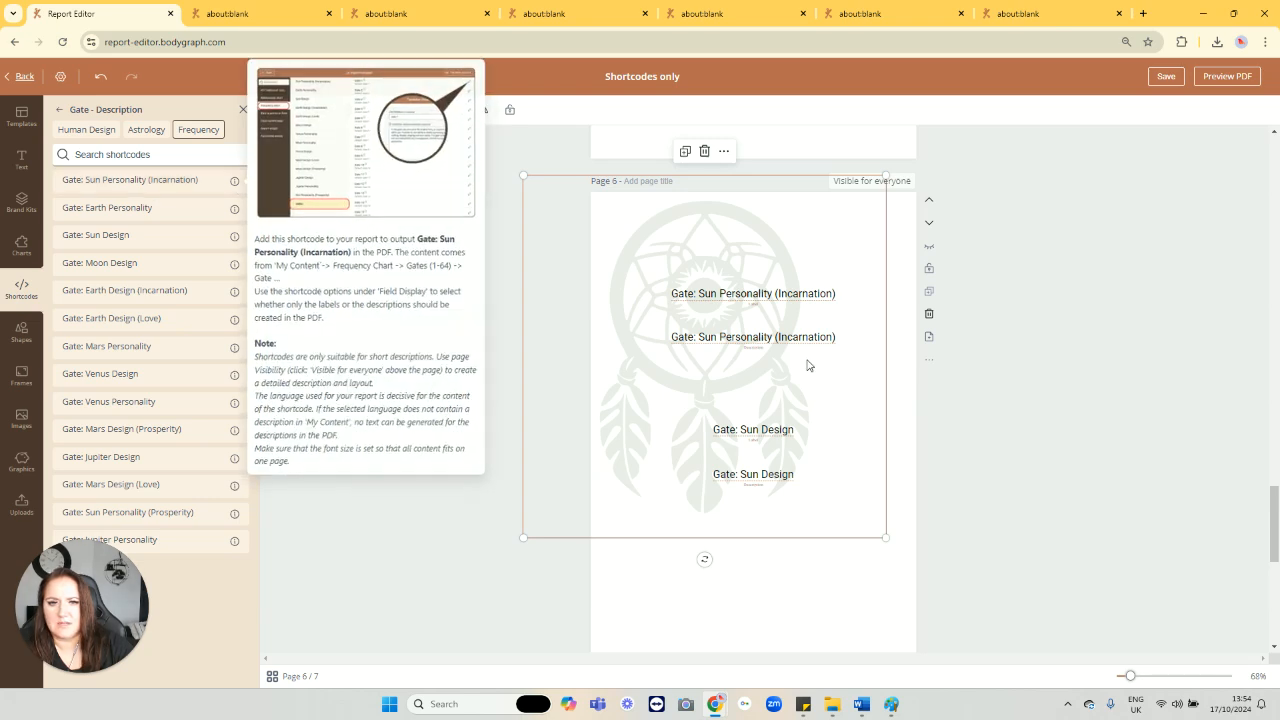
# Step: Set the field display of the lower Gate: Sun Personality (Incarnation) shortcode on page 6 to Description
pyautogui.click(755, 347)
pyautogui.click(726, 305)
pyautogui.moveTo(778, 337)
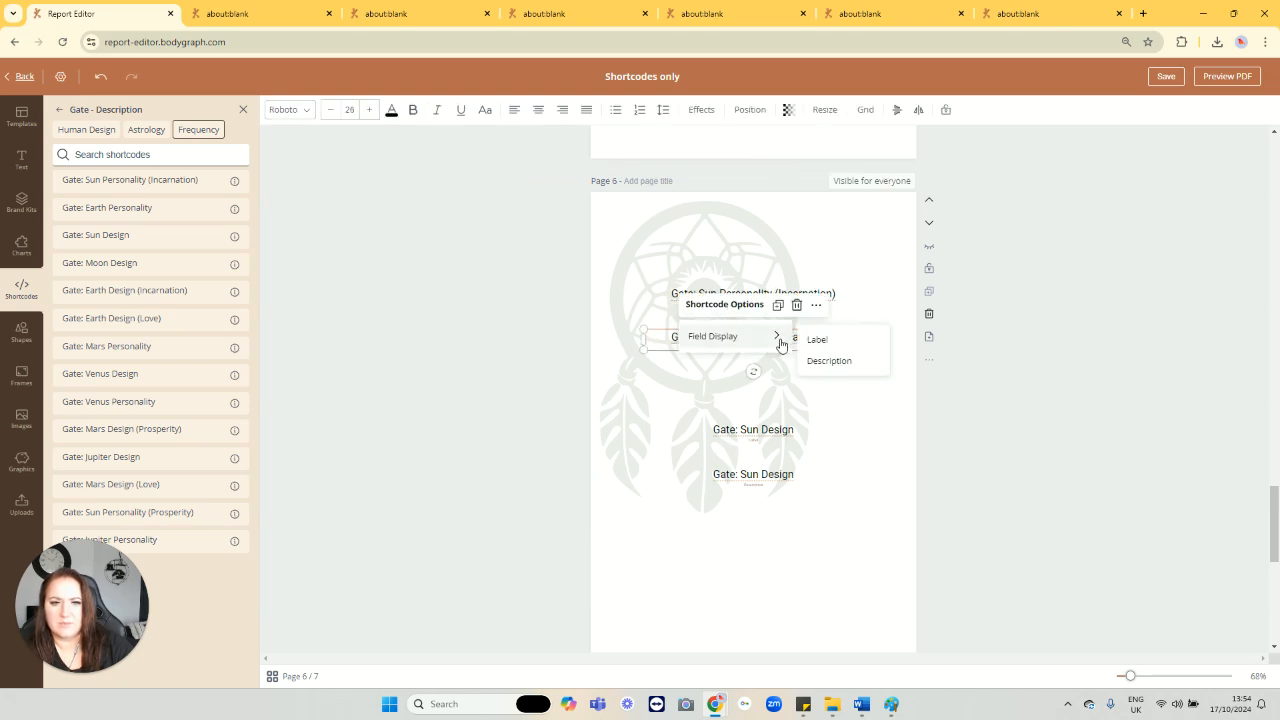
pyautogui.click(833, 367)
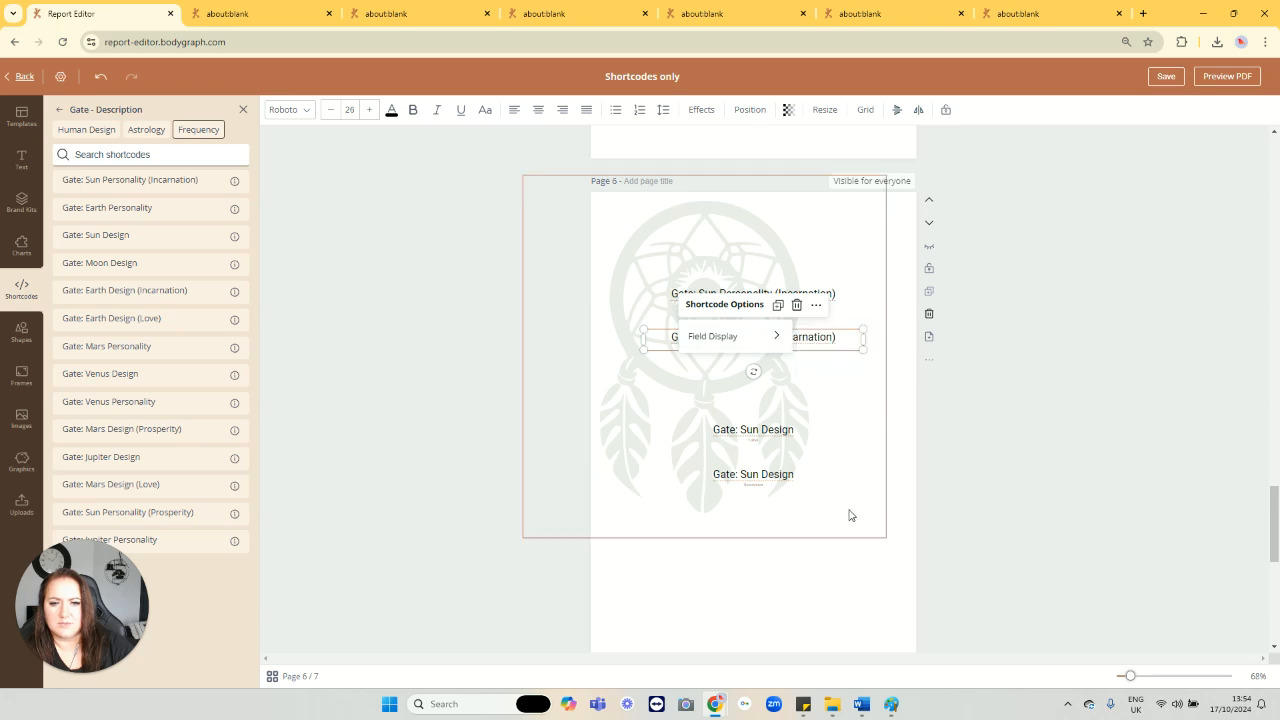
pyautogui.click(768, 564)
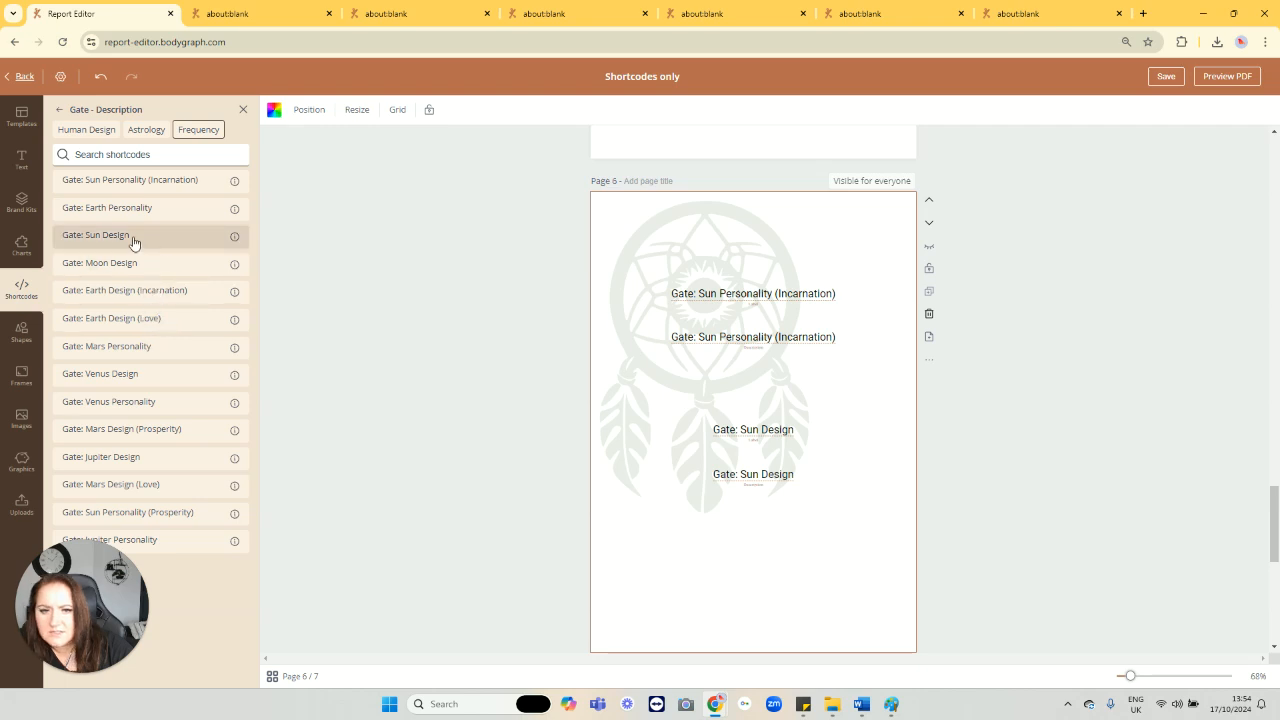
# Step: Set the field display of the lower Gate: Sun Design shortcode on page 6 to Description
pyautogui.click(767, 482)
pyautogui.click(734, 445)
pyautogui.moveTo(757, 475)
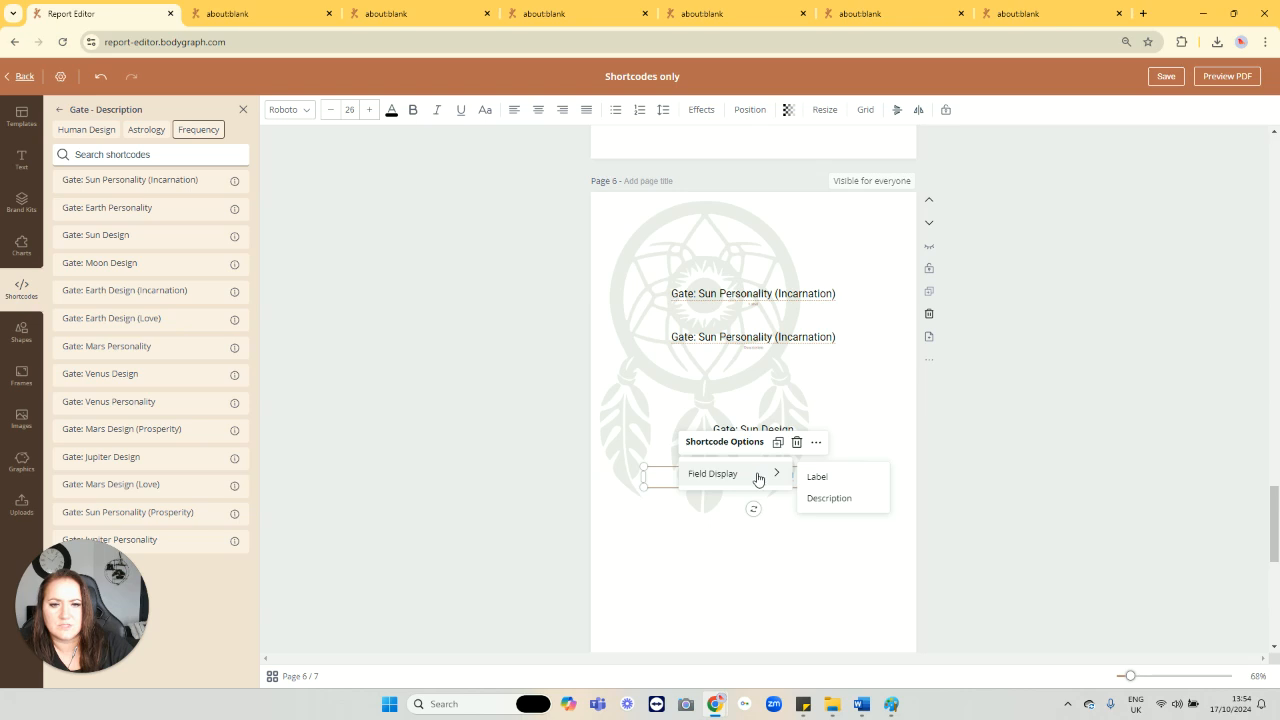
pyautogui.click(838, 498)
pyautogui.click(757, 546)
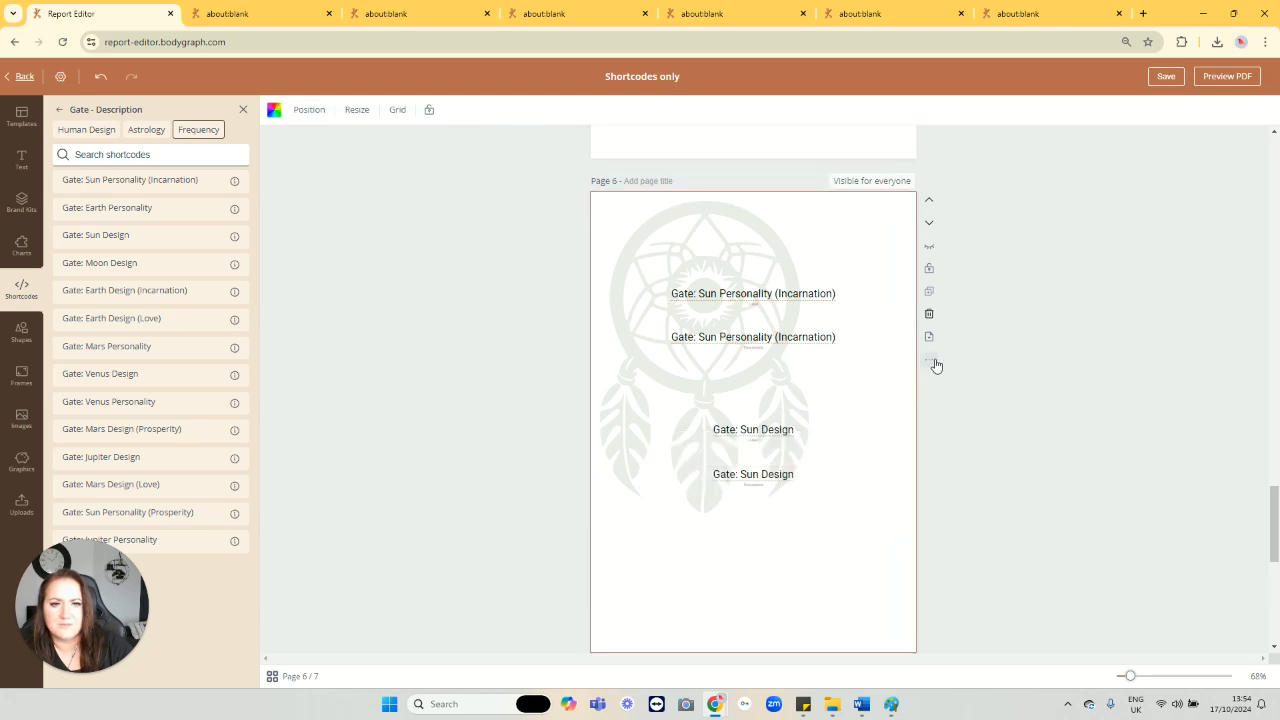
# Step: Generate a PDF preview of page 6 only
pyautogui.click(932, 362)
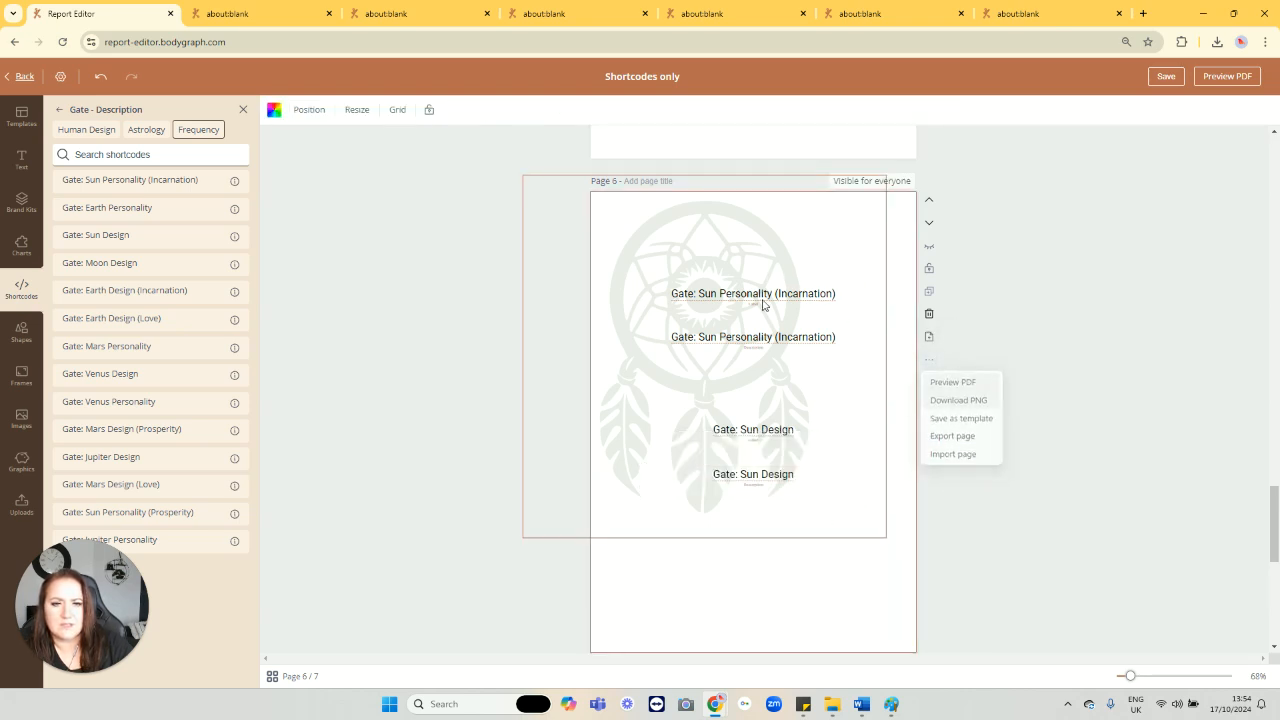
pyautogui.click(931, 362)
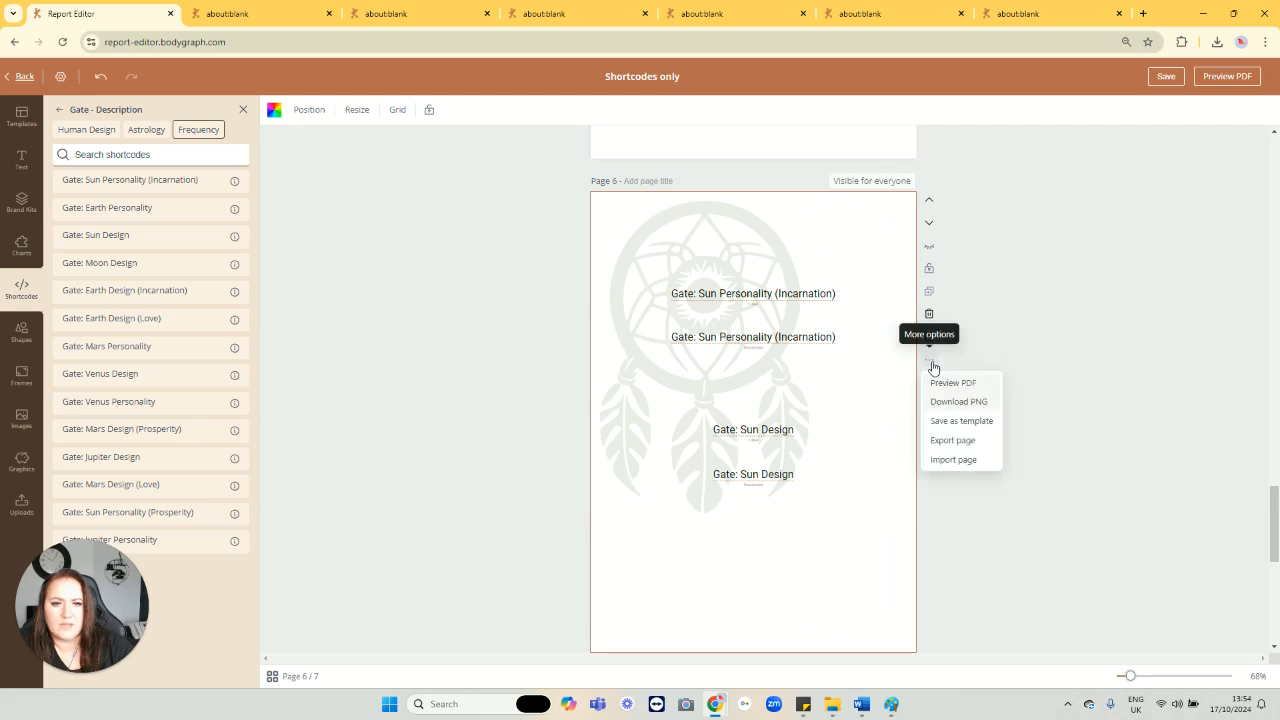
pyautogui.click(945, 381)
pyautogui.click(749, 504)
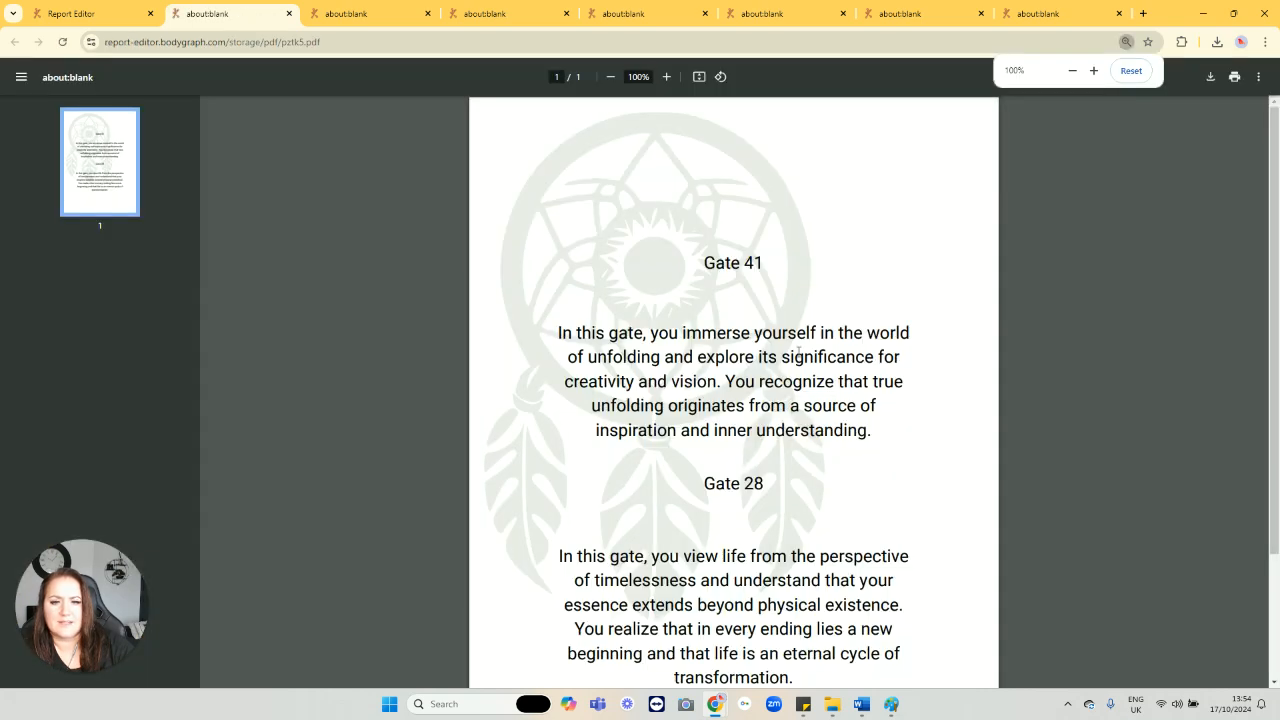
# Step: Examine the gate labels and descriptions in the PDF preview, and return to the report editor
pyautogui.scroll(-2, 790, 350)
pyautogui.scroll(1, 760, 230)
pyautogui.moveTo(747, 192); pyautogui.dragTo(717, 216)
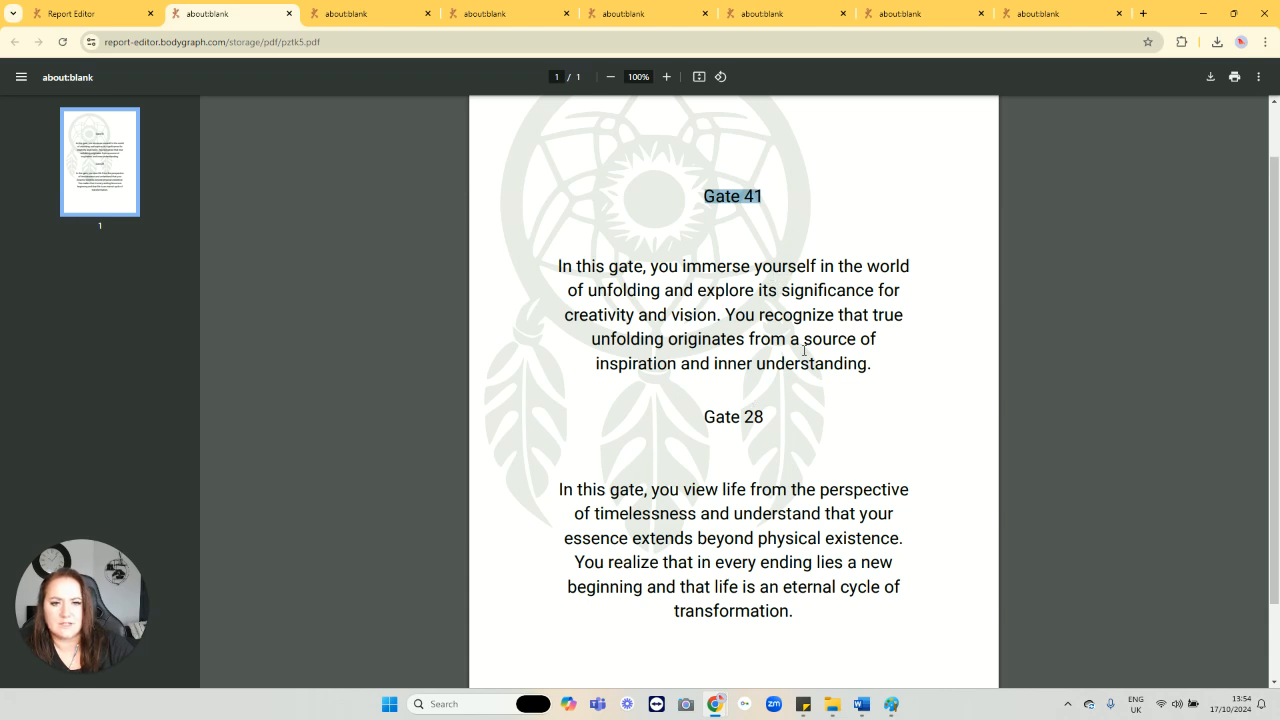
pyautogui.moveTo(773, 417); pyautogui.dragTo(707, 415)
pyautogui.scroll(-2, 717, 444)
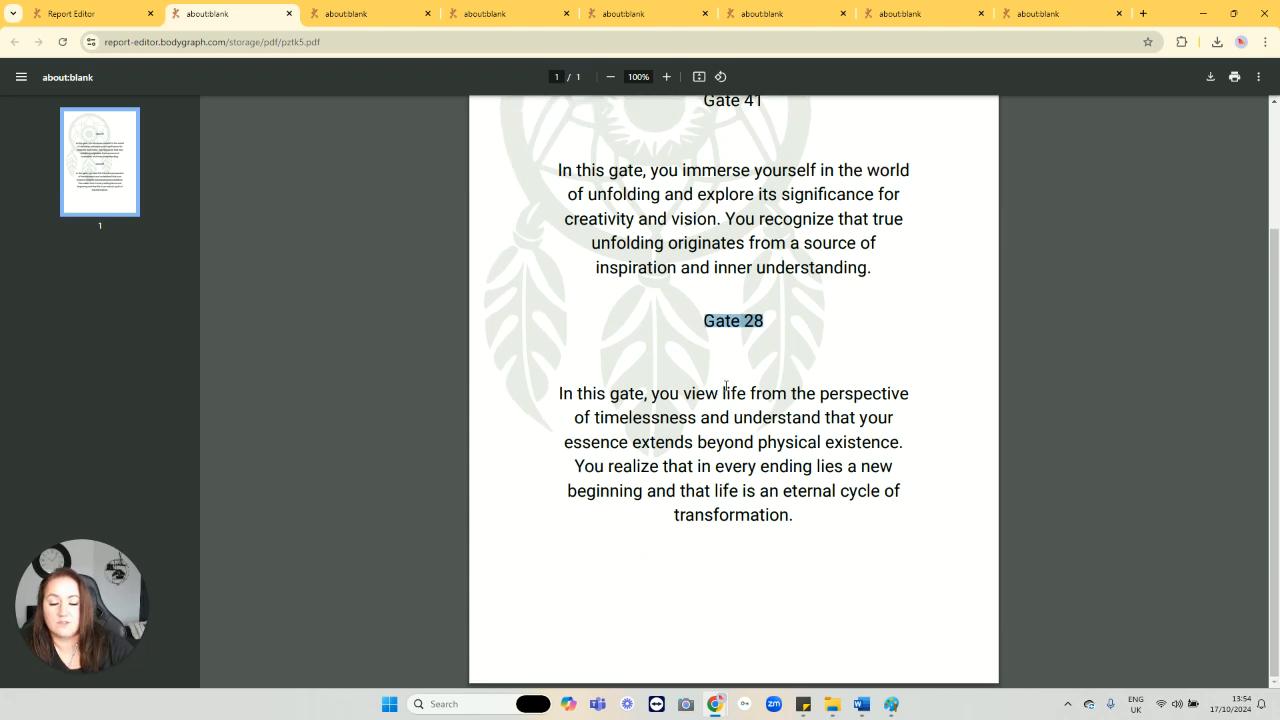
pyautogui.moveTo(749, 413); pyautogui.dragTo(683, 393)
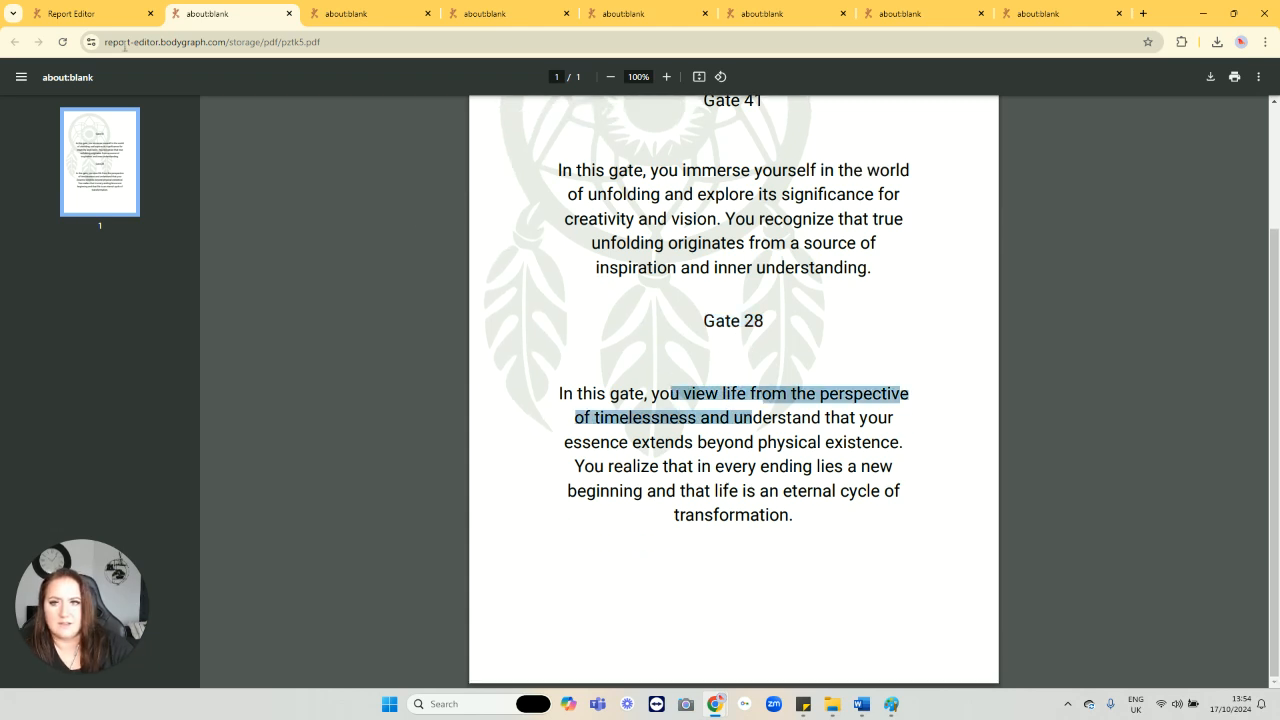
pyautogui.click(75, 13)
pyautogui.click(780, 238)
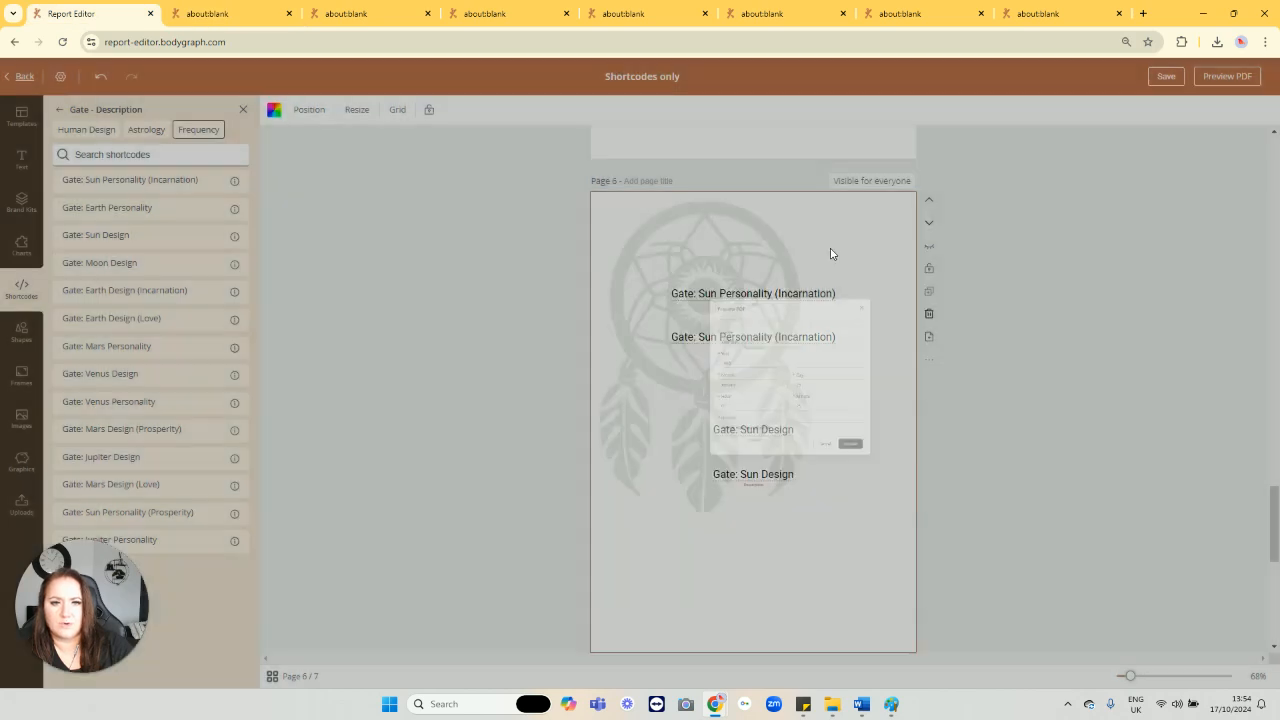
# Step: Check the options of the upper Gate: Earth Personality shortcode on page 7
pyautogui.scroll(-2, 909, 380)
pyautogui.scroll(-3, 849, 376)
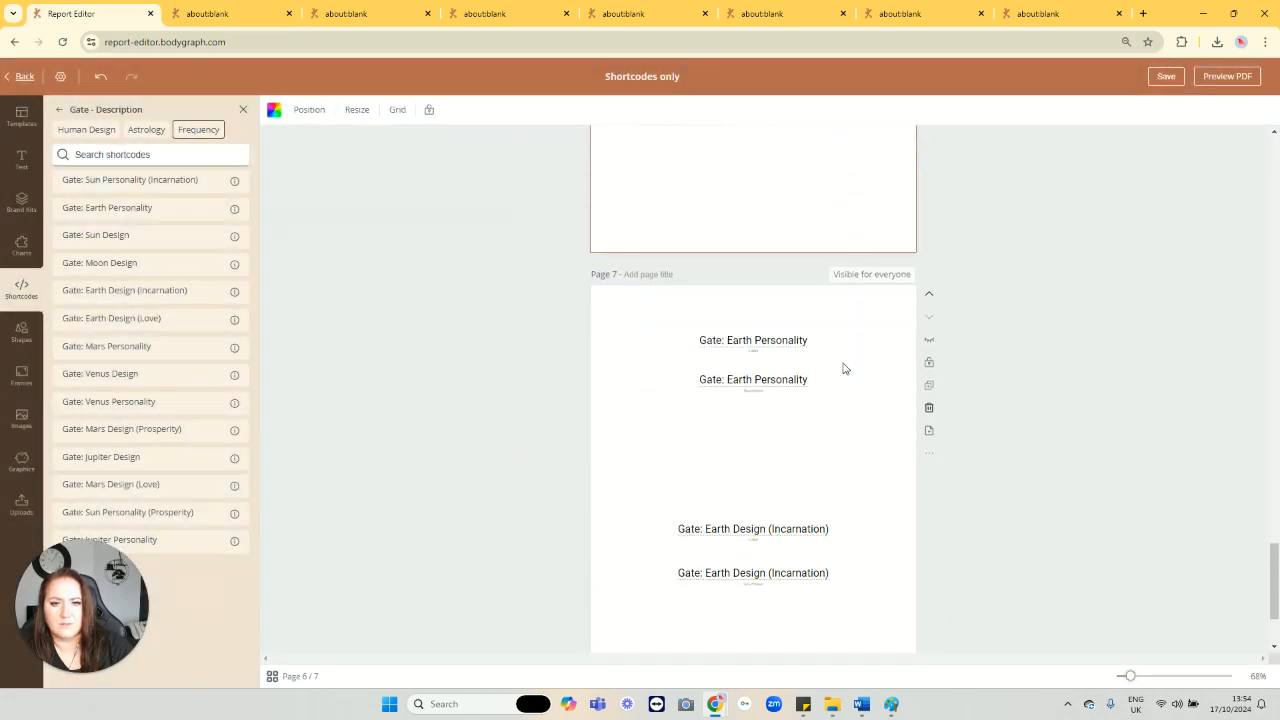
pyautogui.click(730, 398)
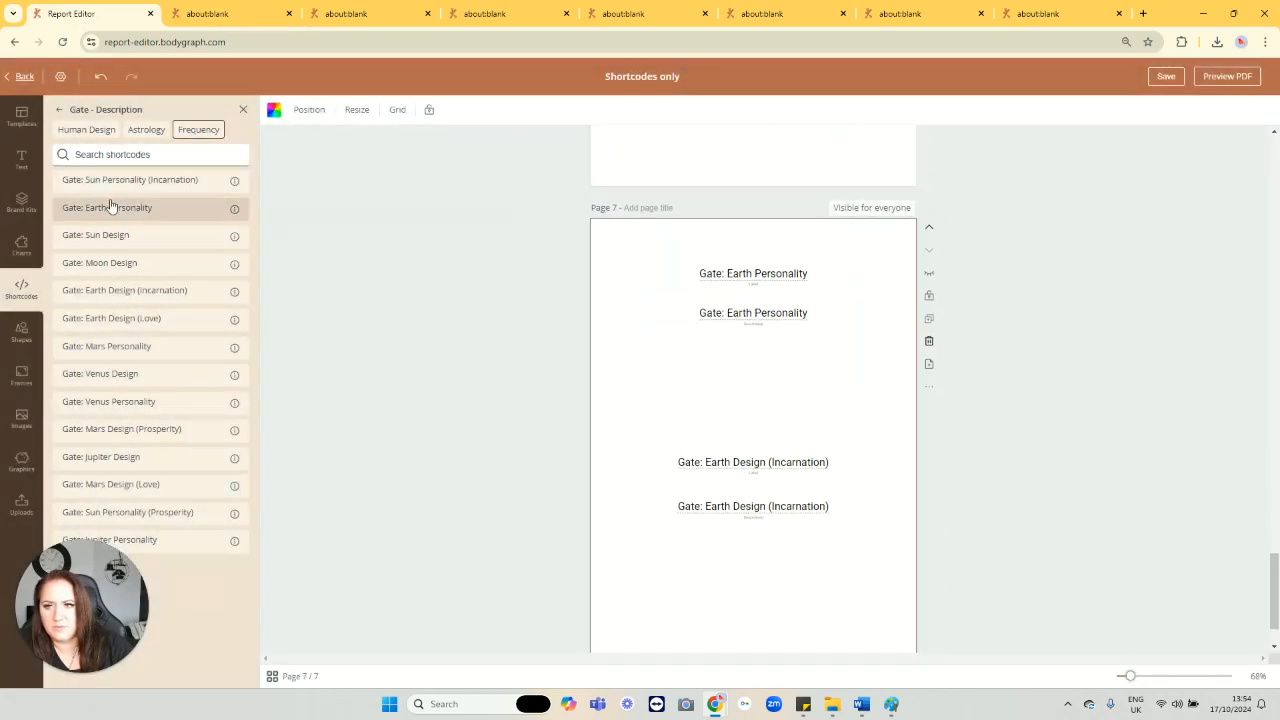
pyautogui.click(754, 280)
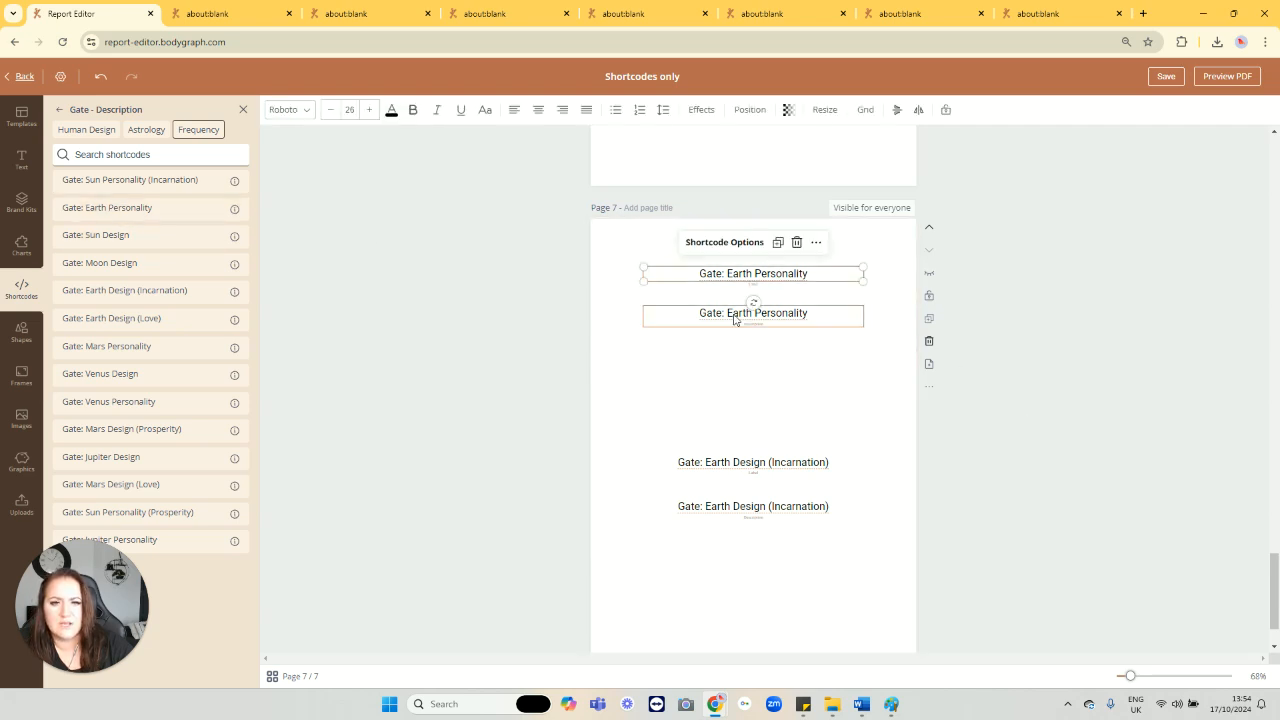
pyautogui.click(818, 247)
pyautogui.click(837, 323)
pyautogui.click(726, 380)
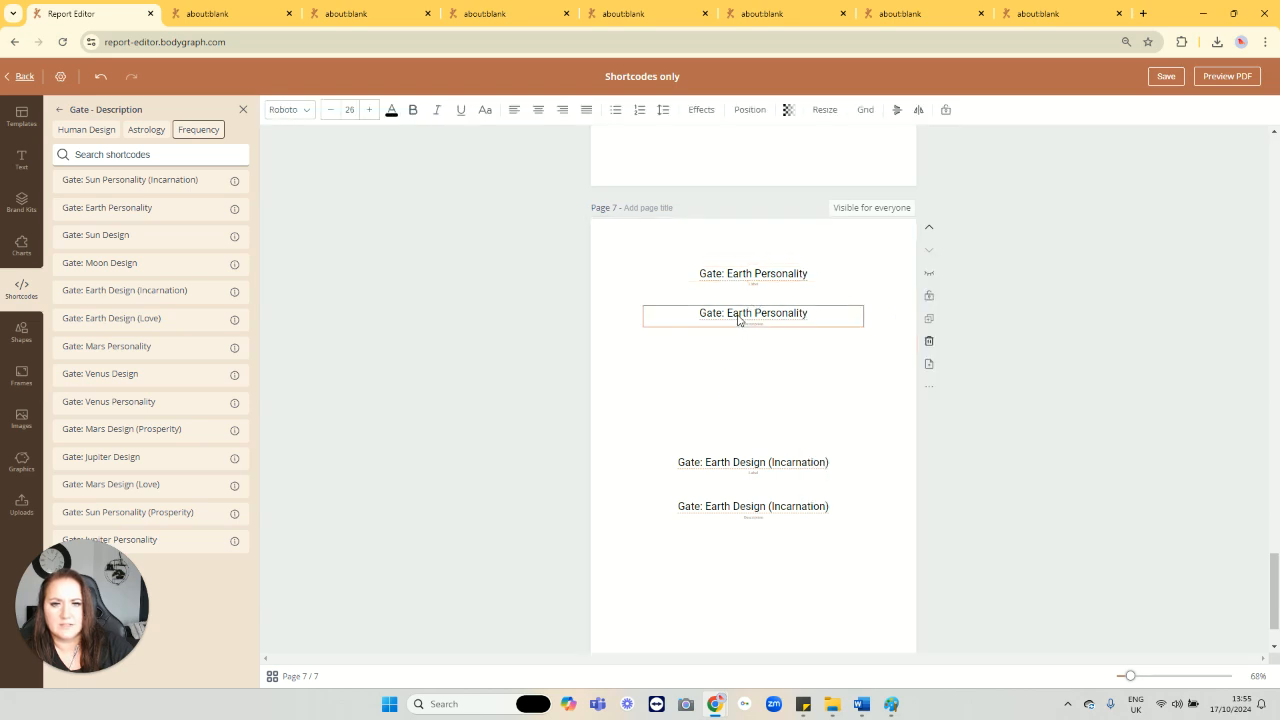
# Step: Set the field display of the lower Gate: Earth Personality shortcode on page 7 to Description
pyautogui.click(738, 318)
pyautogui.click(724, 281)
pyautogui.moveTo(768, 318)
pyautogui.click(837, 338)
pyautogui.click(894, 414)
# Step: Check the lower Gate: Earth Design (Incarnation) shortcode on page 7, and generate a PDF preview of that page only
pyautogui.scroll(-1, 850, 400)
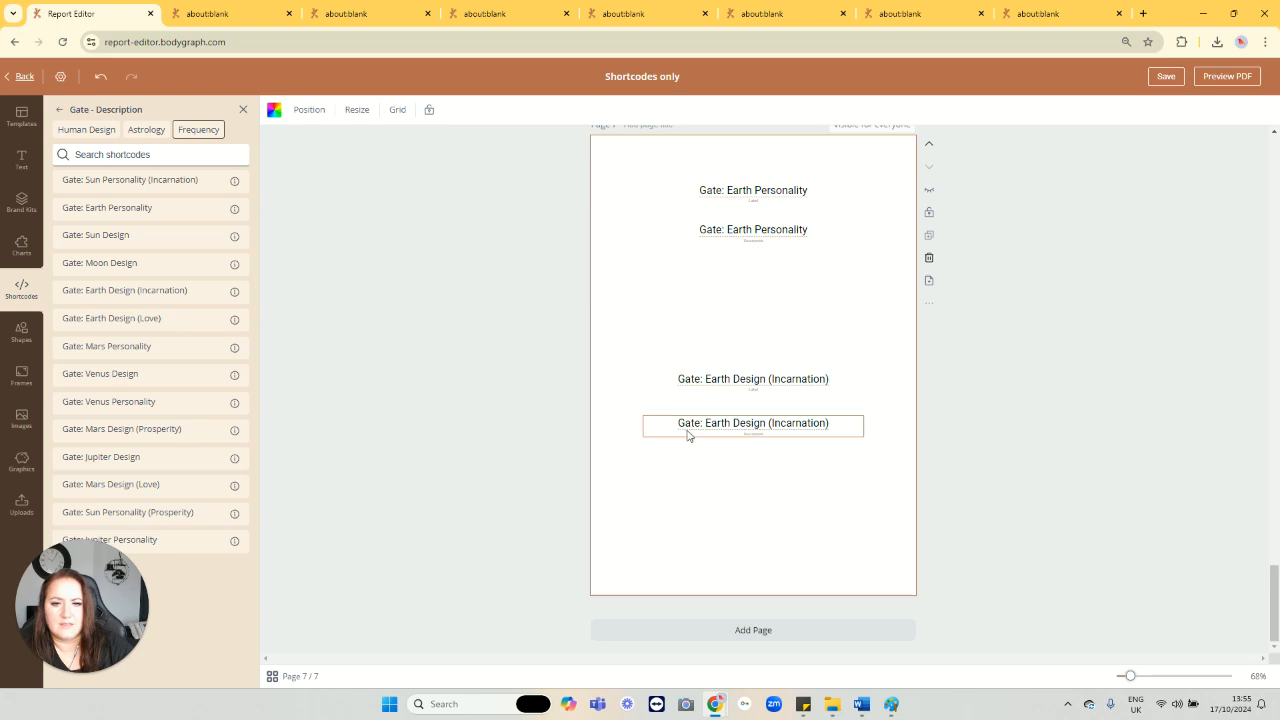
pyautogui.click(740, 429)
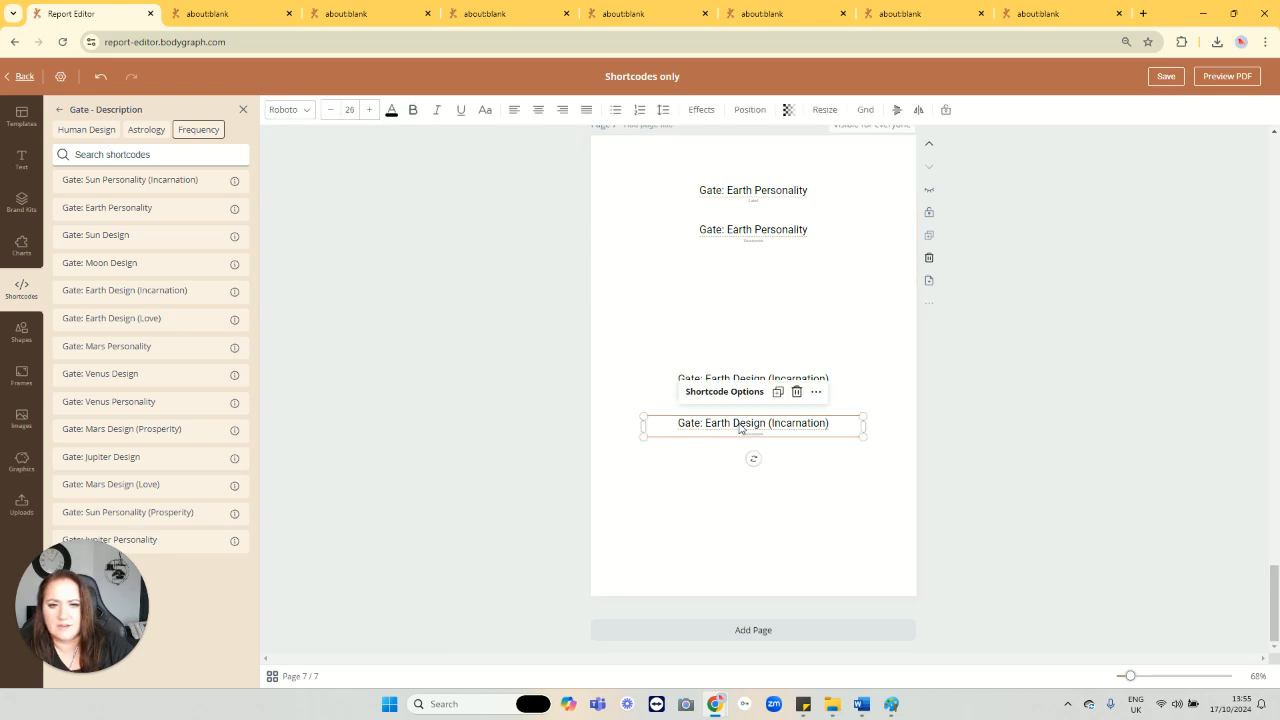
pyautogui.click(866, 509)
pyautogui.click(930, 305)
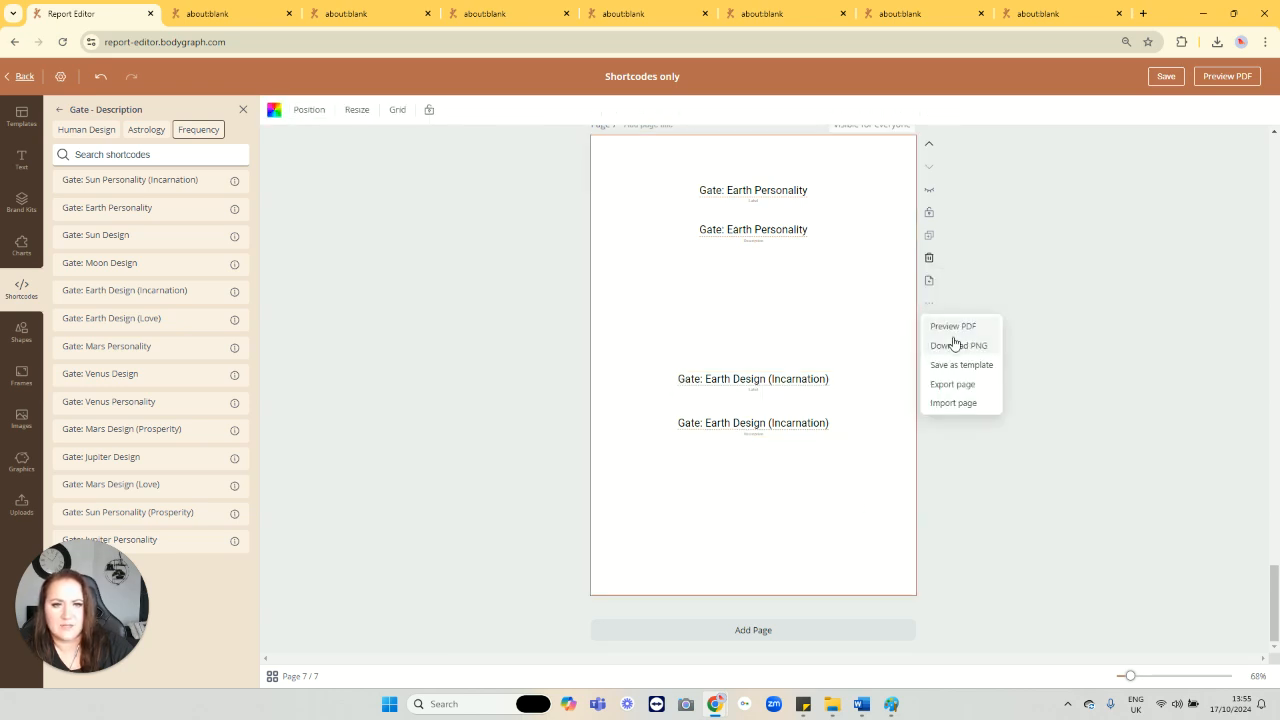
pyautogui.click(946, 330)
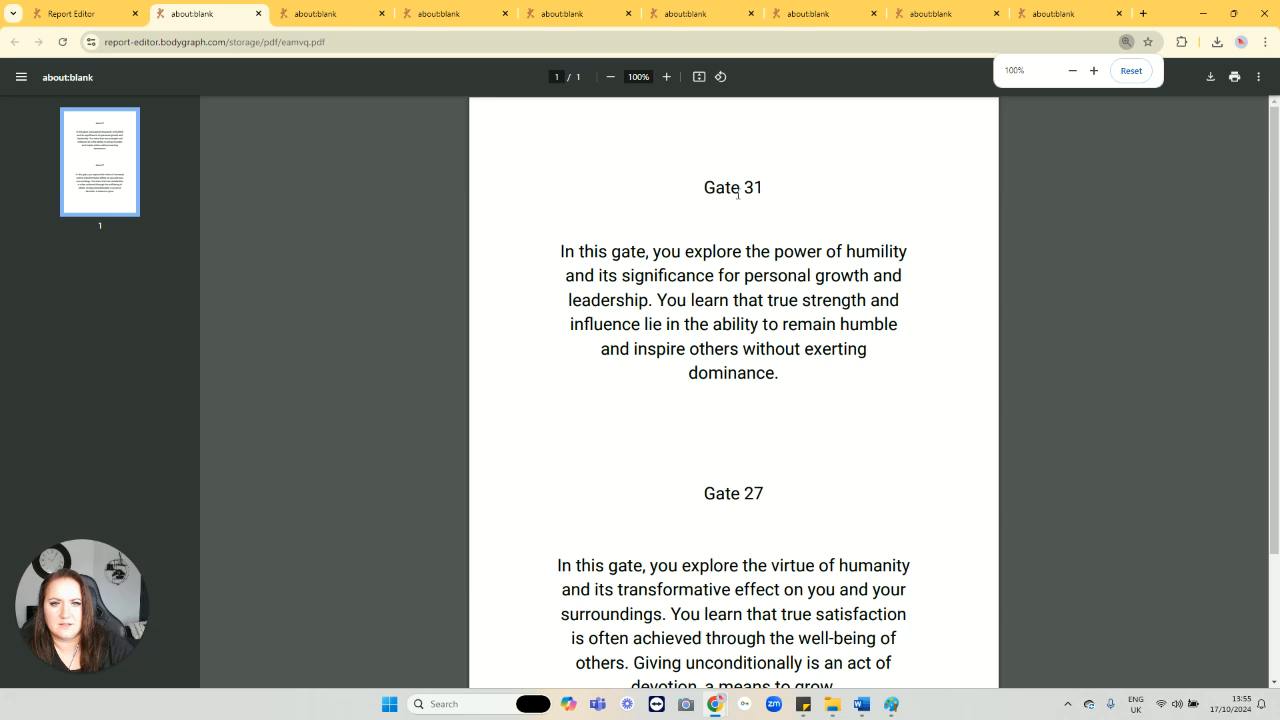
# Step: Examine both gate labels and their descriptions in the page 7 PDF preview, and return to the report editor
pyautogui.tripleClick(737, 193)
pyautogui.tripleClick(774, 499)
pyautogui.scroll(-2, 805, 423)
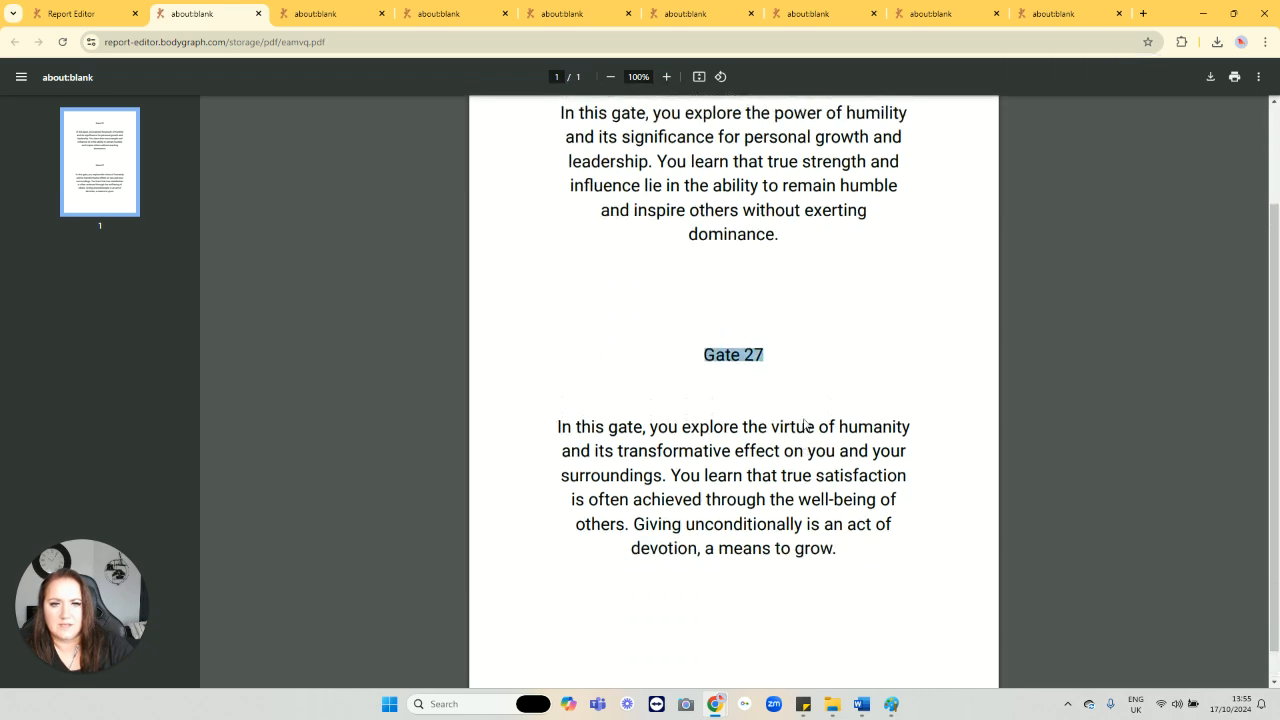
pyautogui.scroll(2, 805, 425)
pyautogui.moveTo(795, 320); pyautogui.dragTo(704, 272)
pyautogui.moveTo(785, 609); pyautogui.dragTo(678, 537)
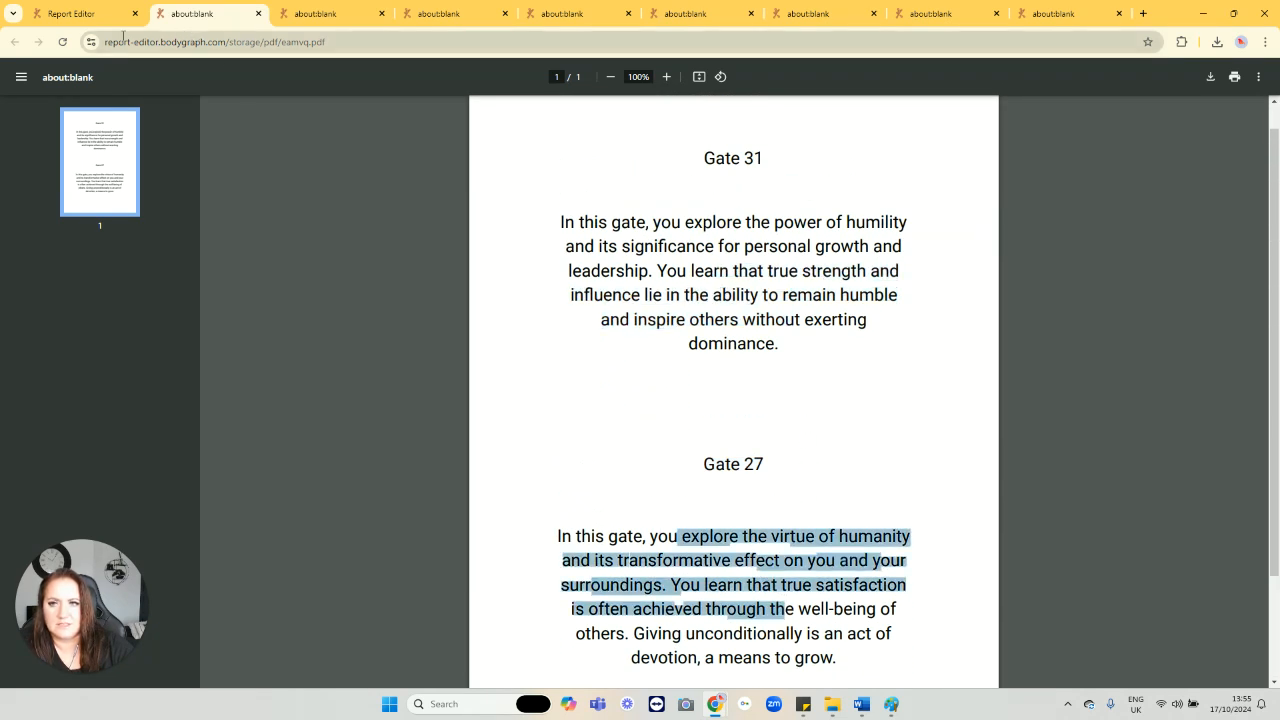
pyautogui.click(70, 13)
pyautogui.click(781, 238)
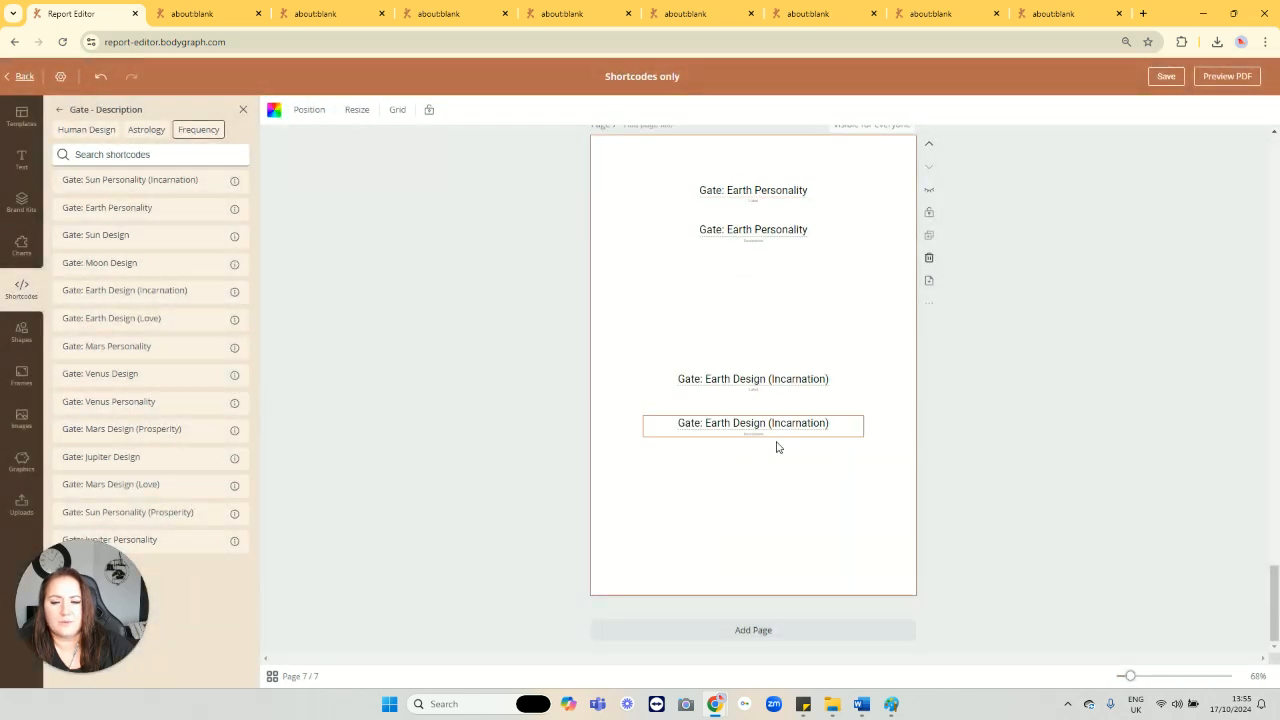
pyautogui.scroll(5, 766, 345)
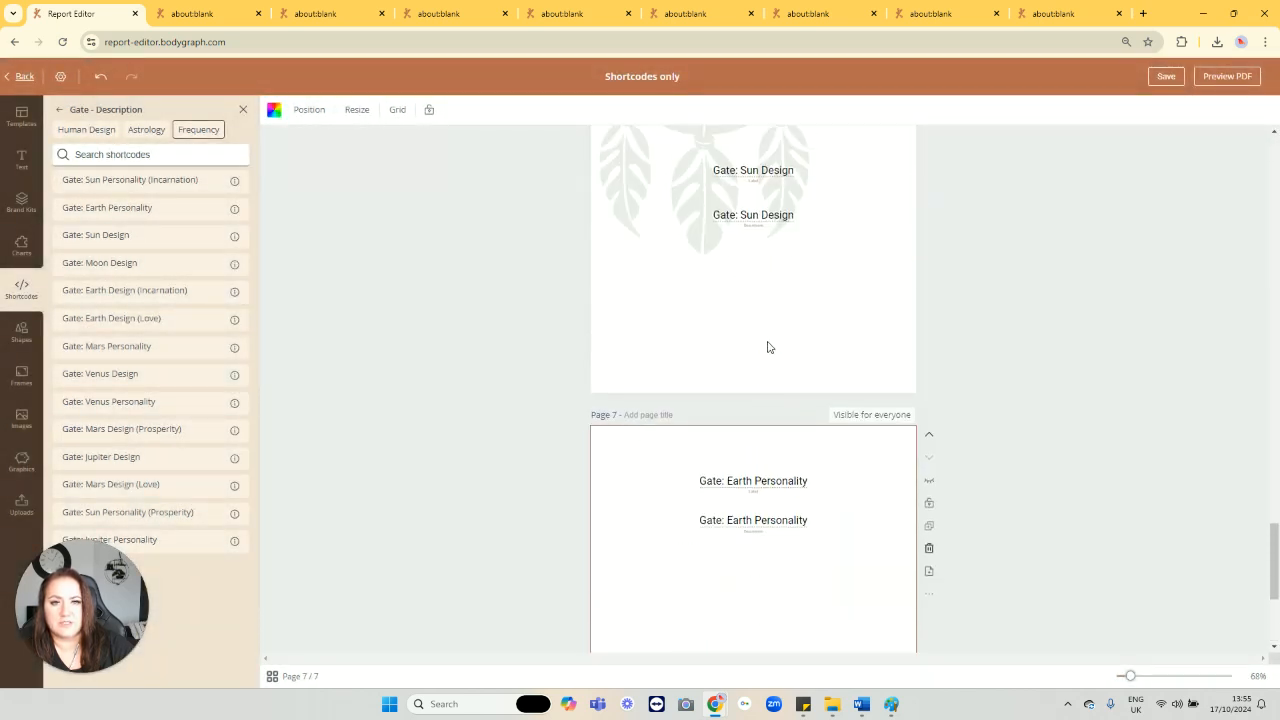
pyautogui.scroll(1, 753, 322)
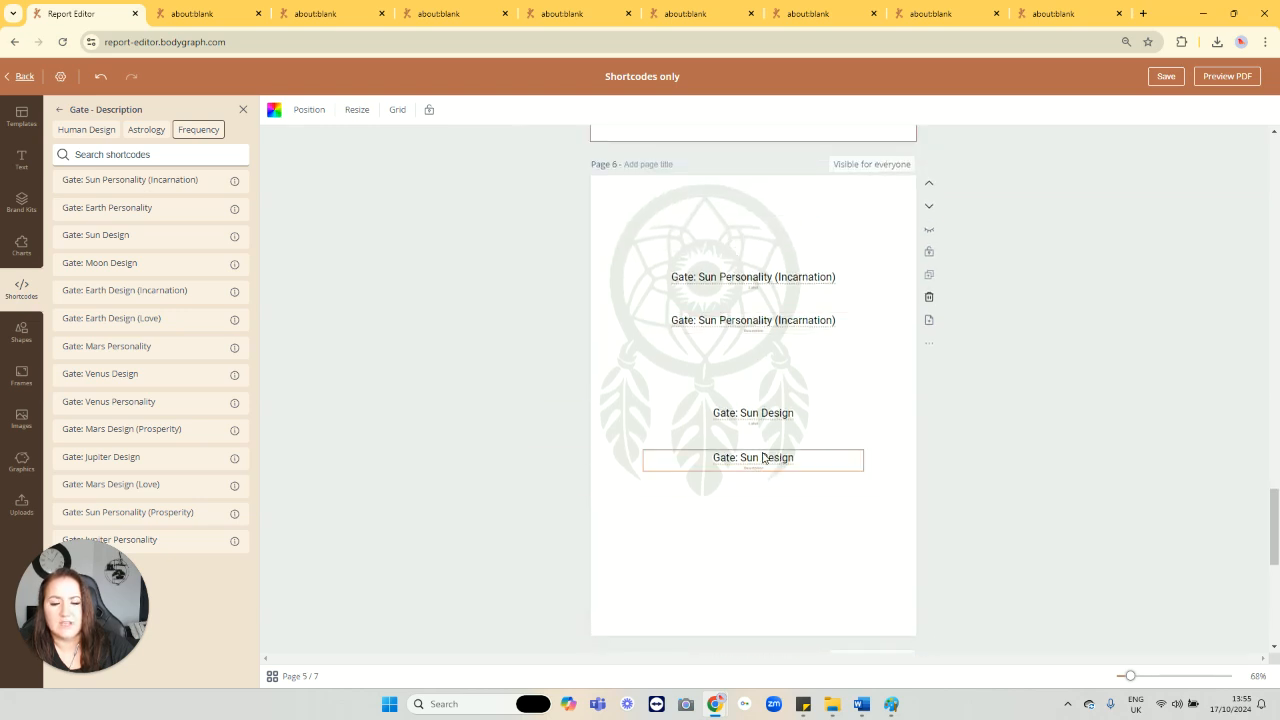
pyautogui.scroll(-3, 757, 369)
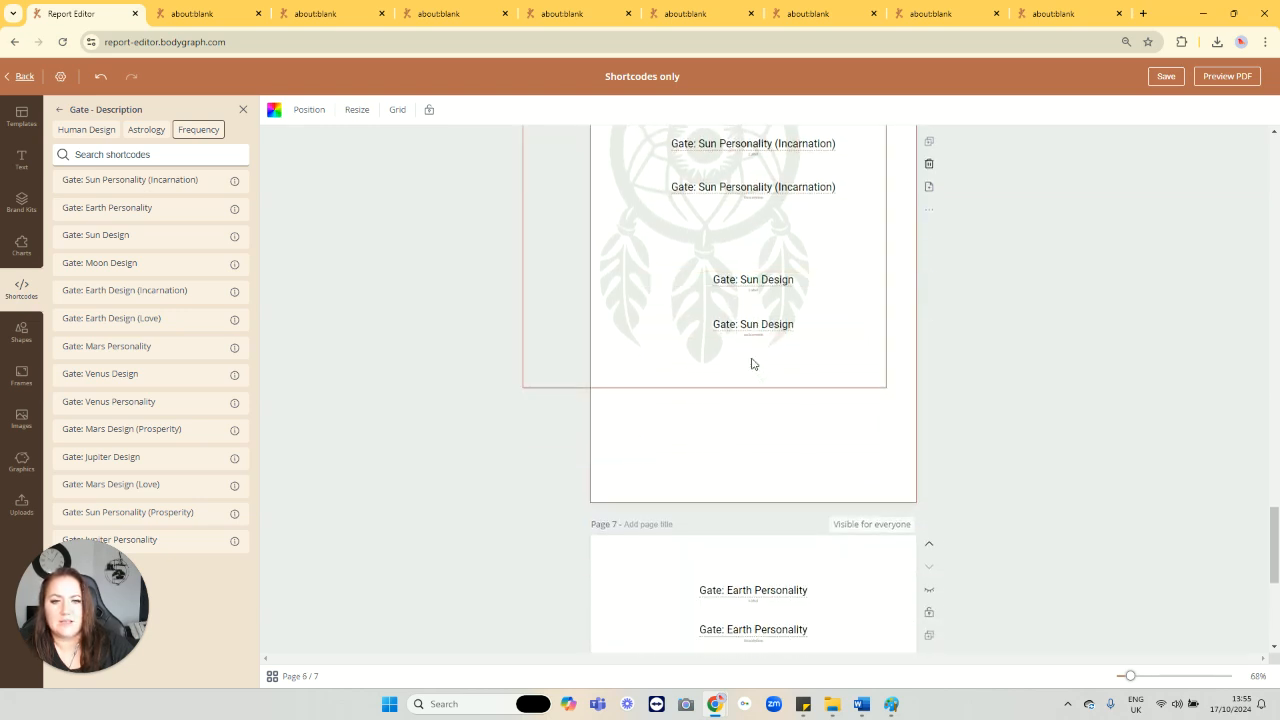
pyautogui.scroll(3, 751, 363)
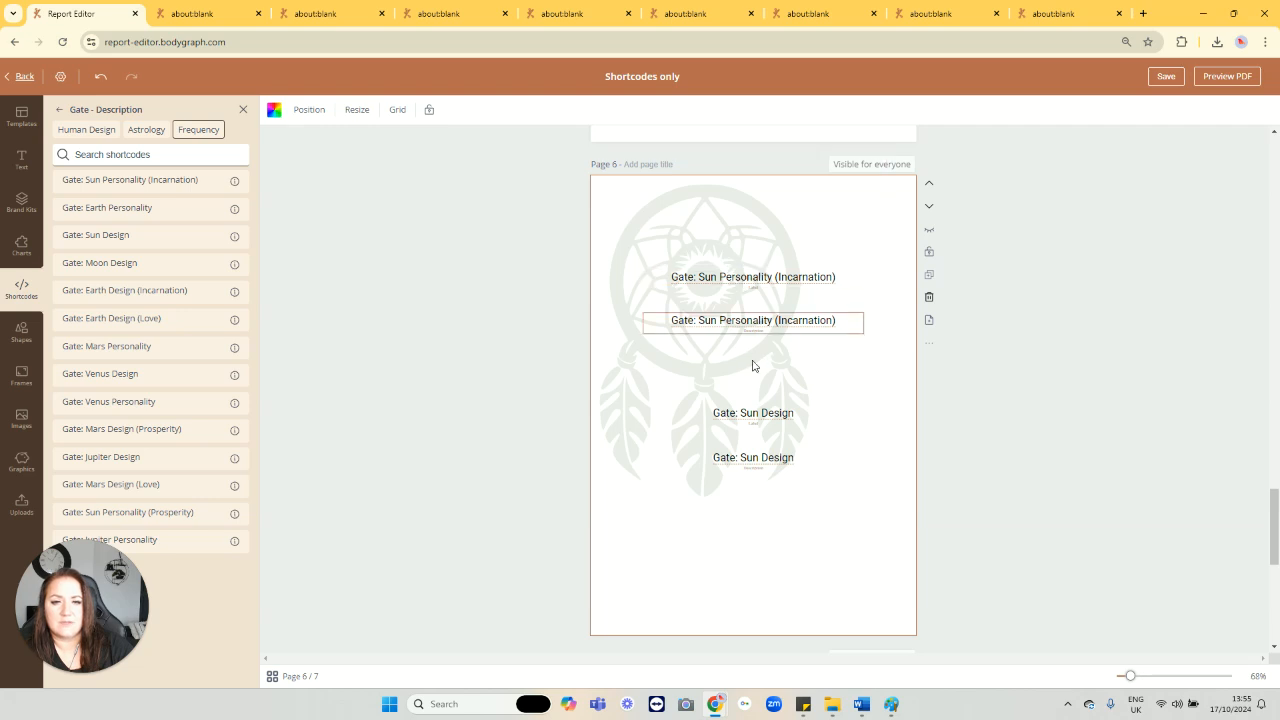
# Step: Leave the report editor and open the Frequency chart gates in the English (All descriptions) content
pyautogui.click(19, 80)
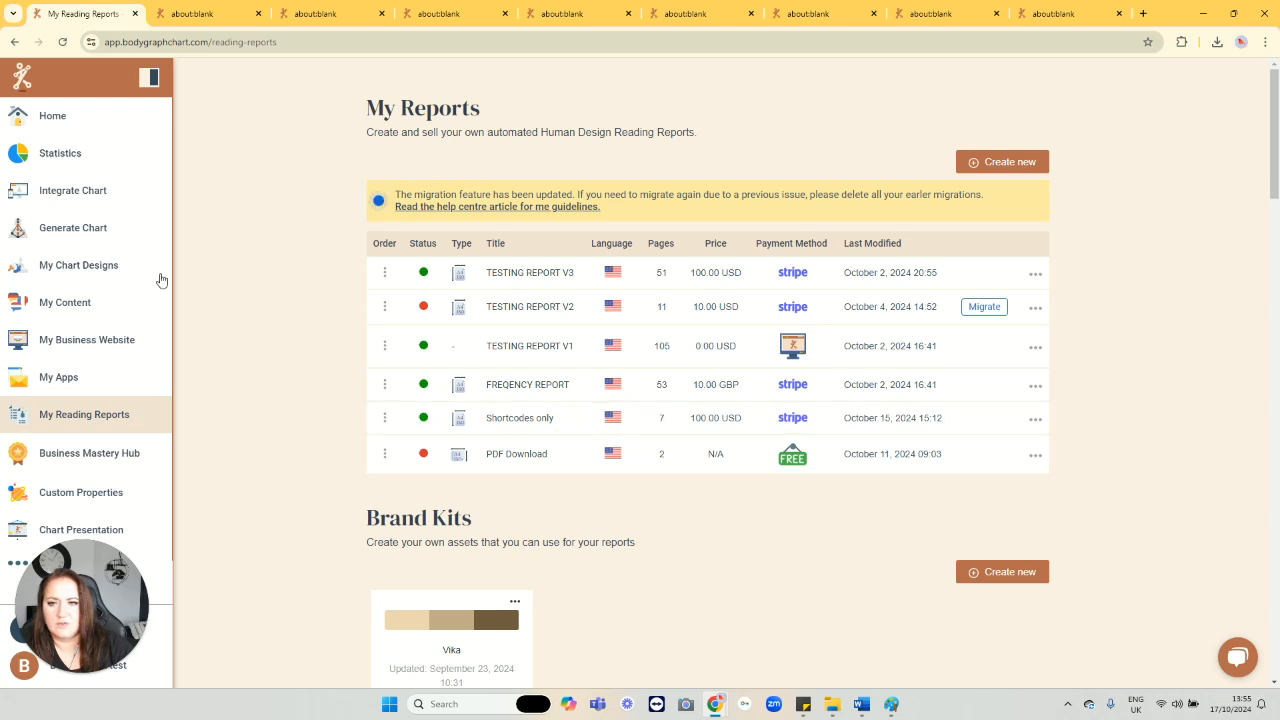
pyautogui.click(110, 306)
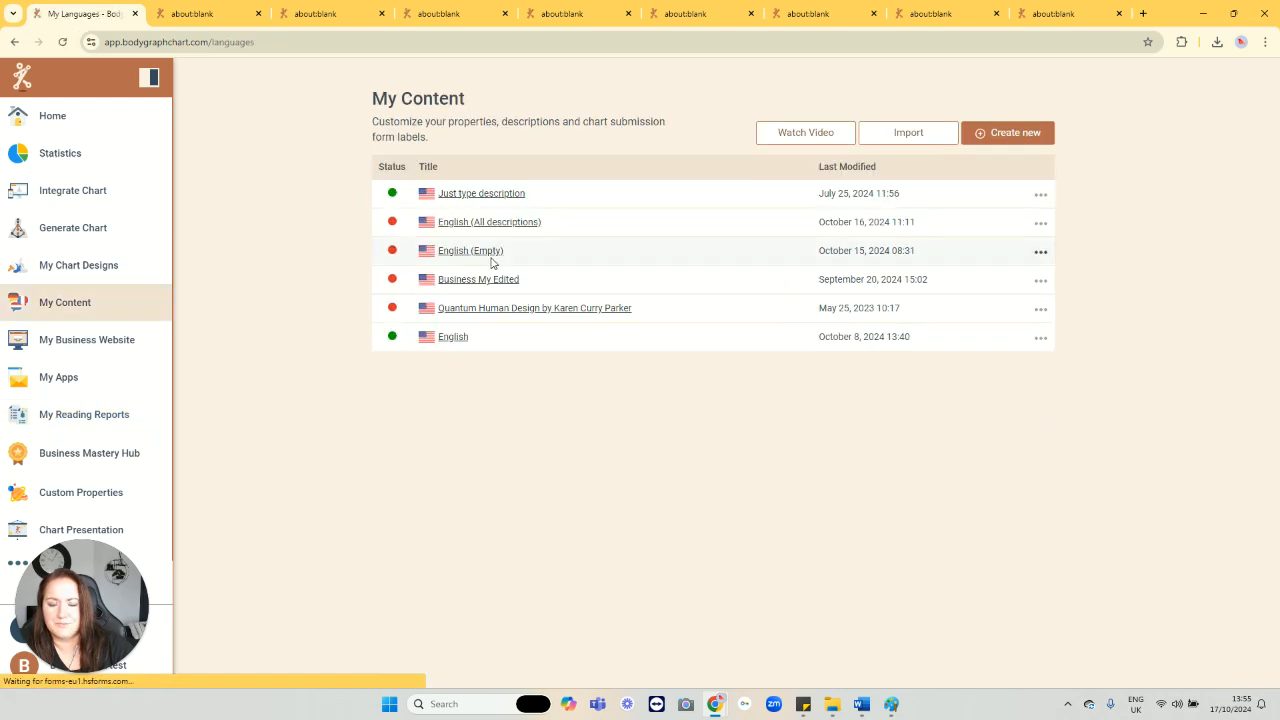
pyautogui.click(591, 226)
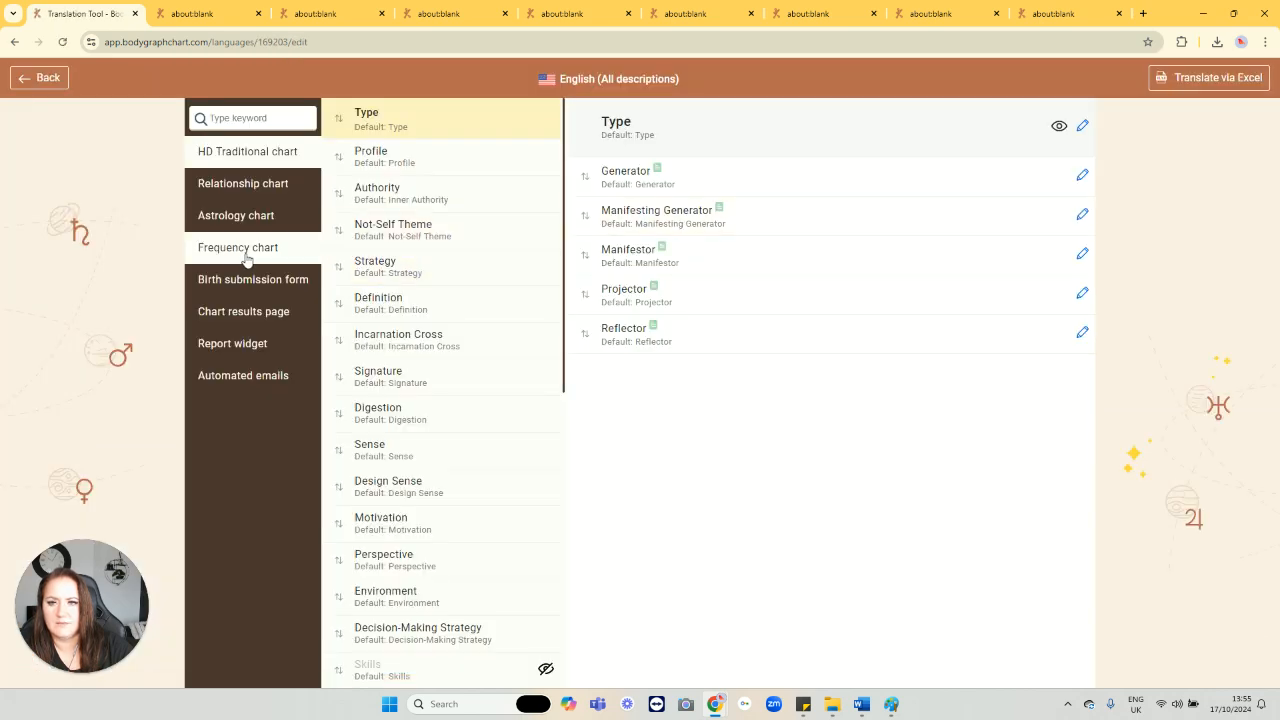
pyautogui.click(246, 253)
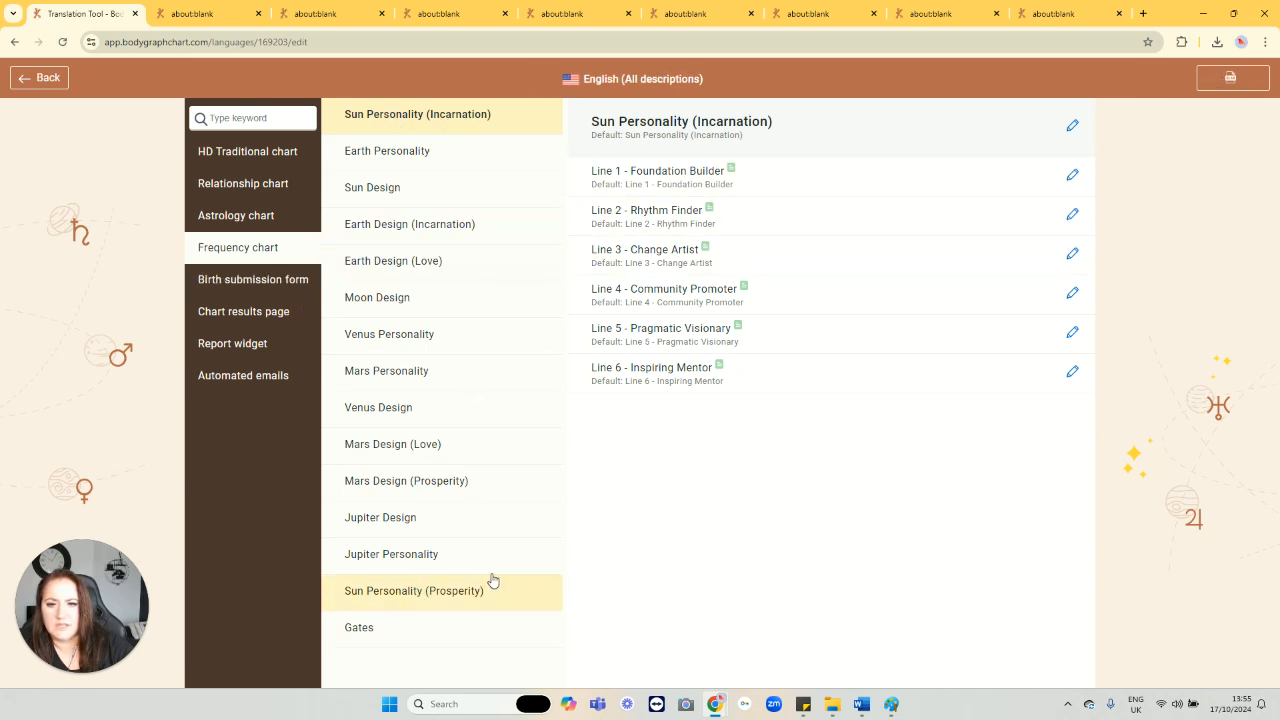
pyautogui.click(364, 634)
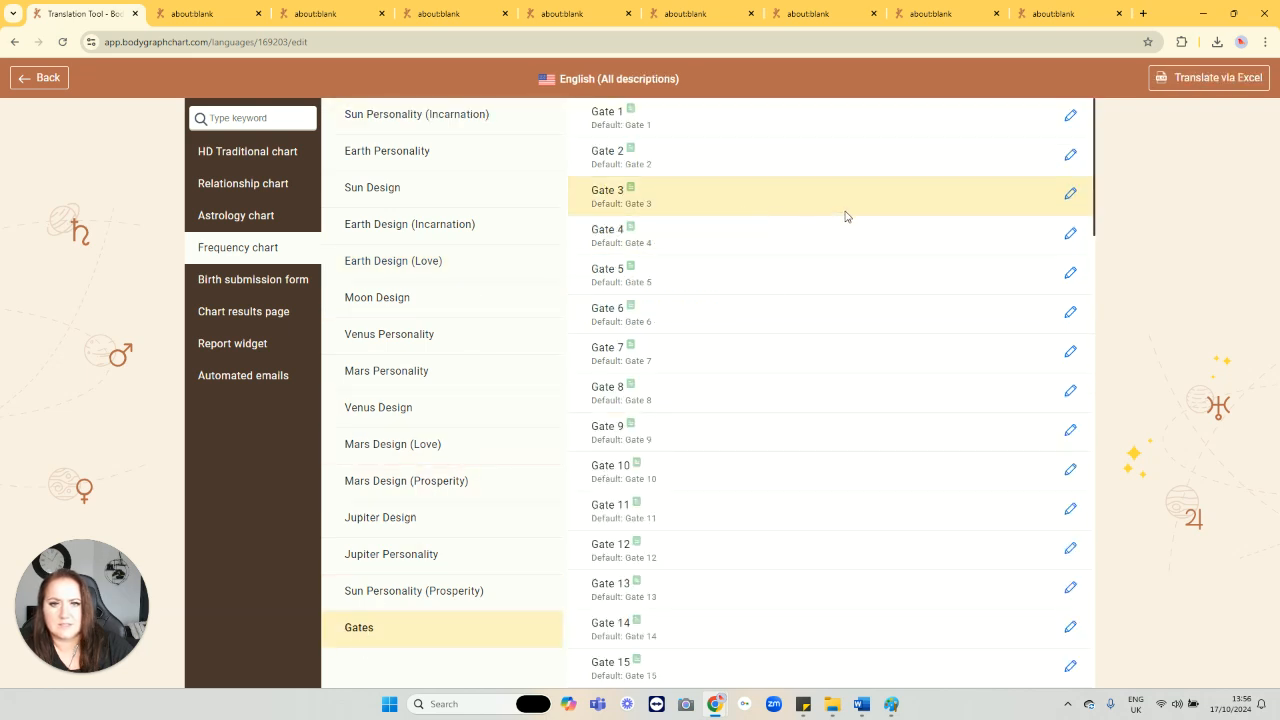
# Step: Look through the Frequency chart gates and the Sun Personality (Prosperity) lines, and return to the gates
pyautogui.scroll(-4, 917, 234)
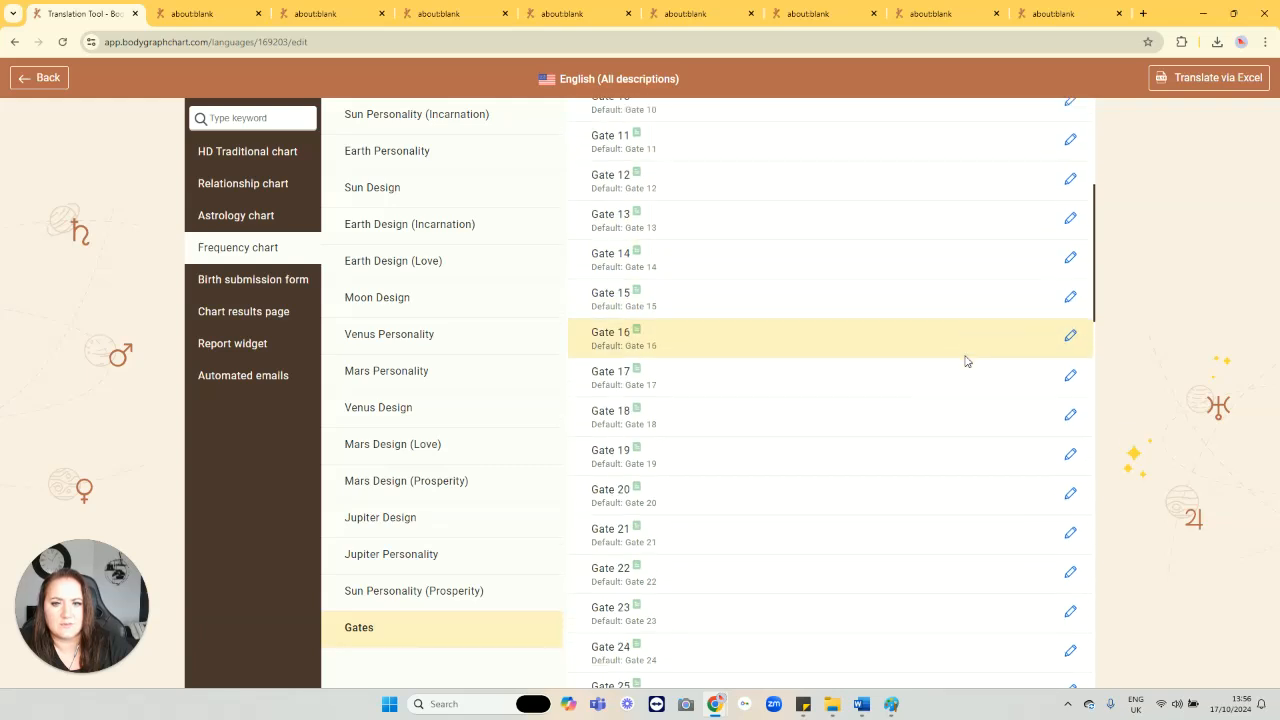
pyautogui.click(460, 600)
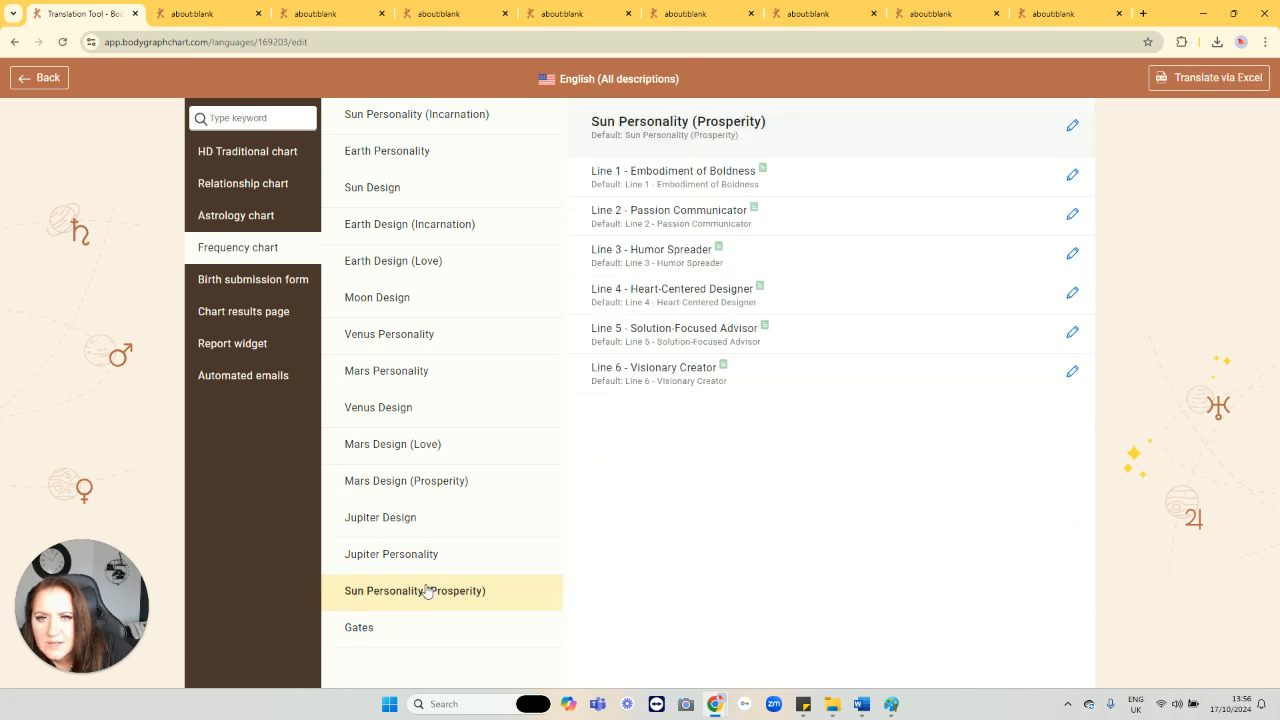
pyautogui.click(359, 627)
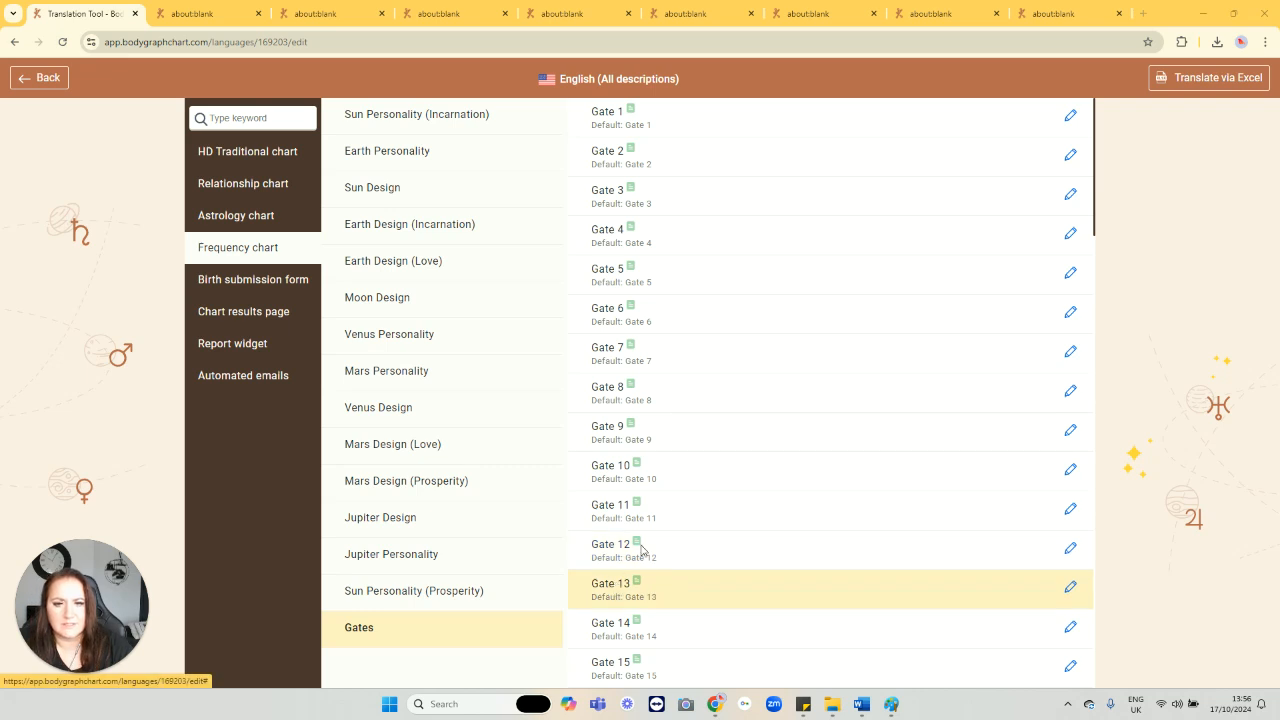
# Step: Examine Gate 1's general and Mastery descriptions, close the entry, and look through the remaining Frequency chart gates
pyautogui.click(1071, 117)
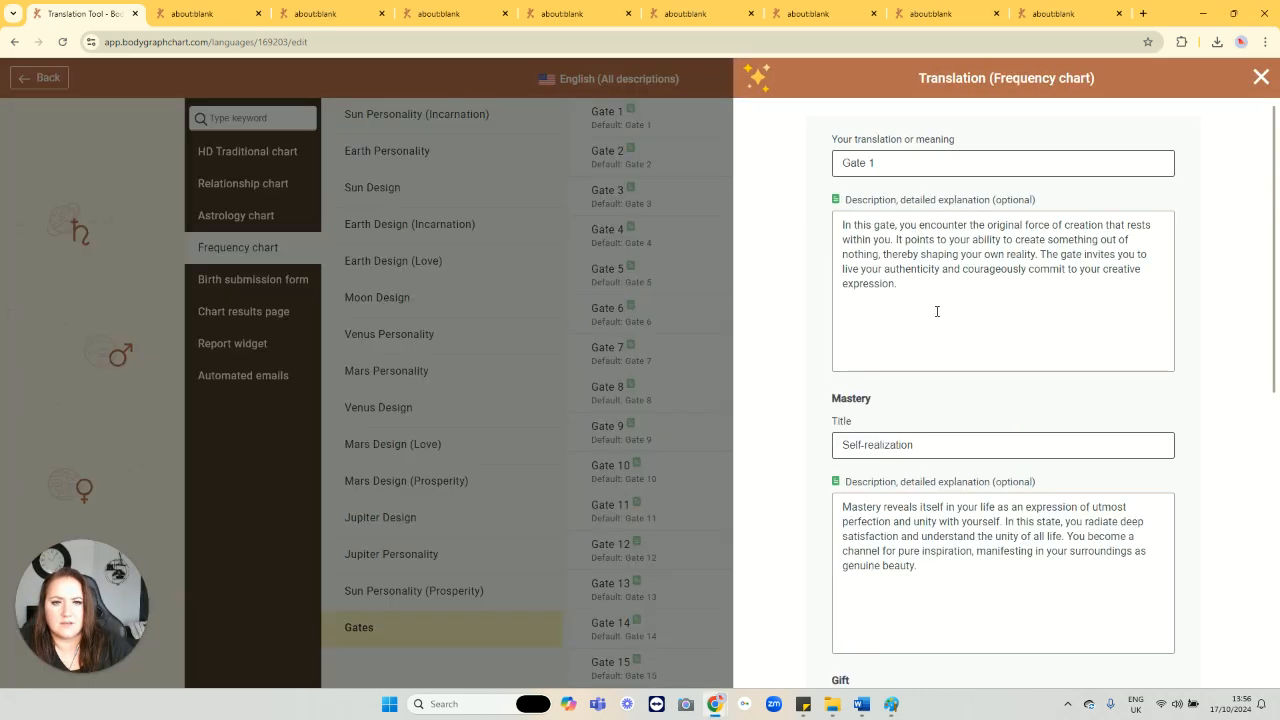
pyautogui.moveTo(906, 303); pyautogui.dragTo(838, 216)
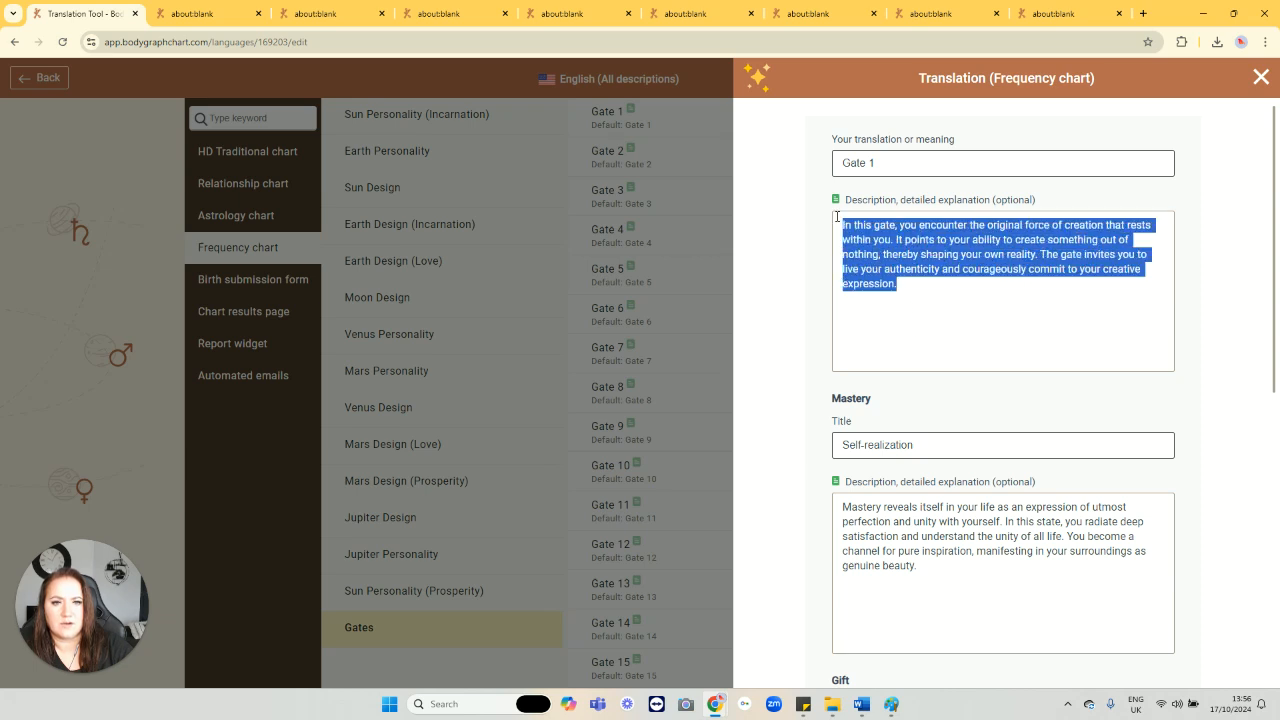
pyautogui.moveTo(920, 551); pyautogui.dragTo(855, 500)
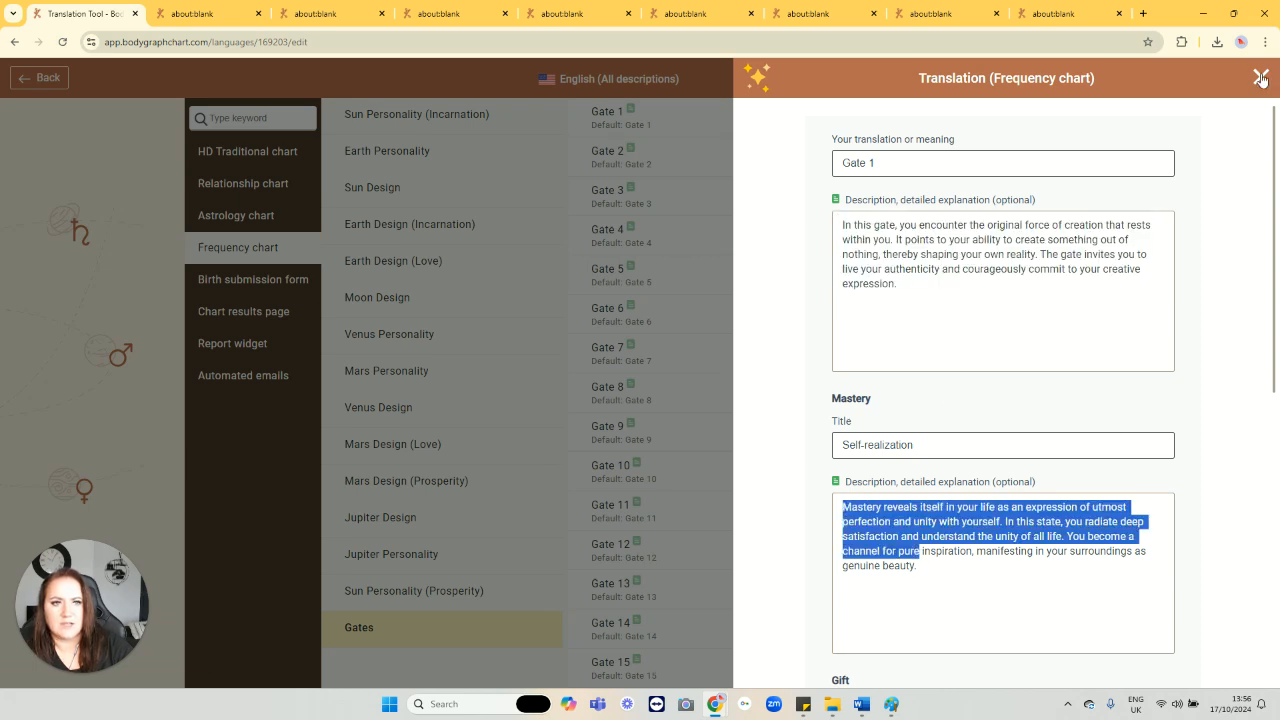
pyautogui.click(1261, 78)
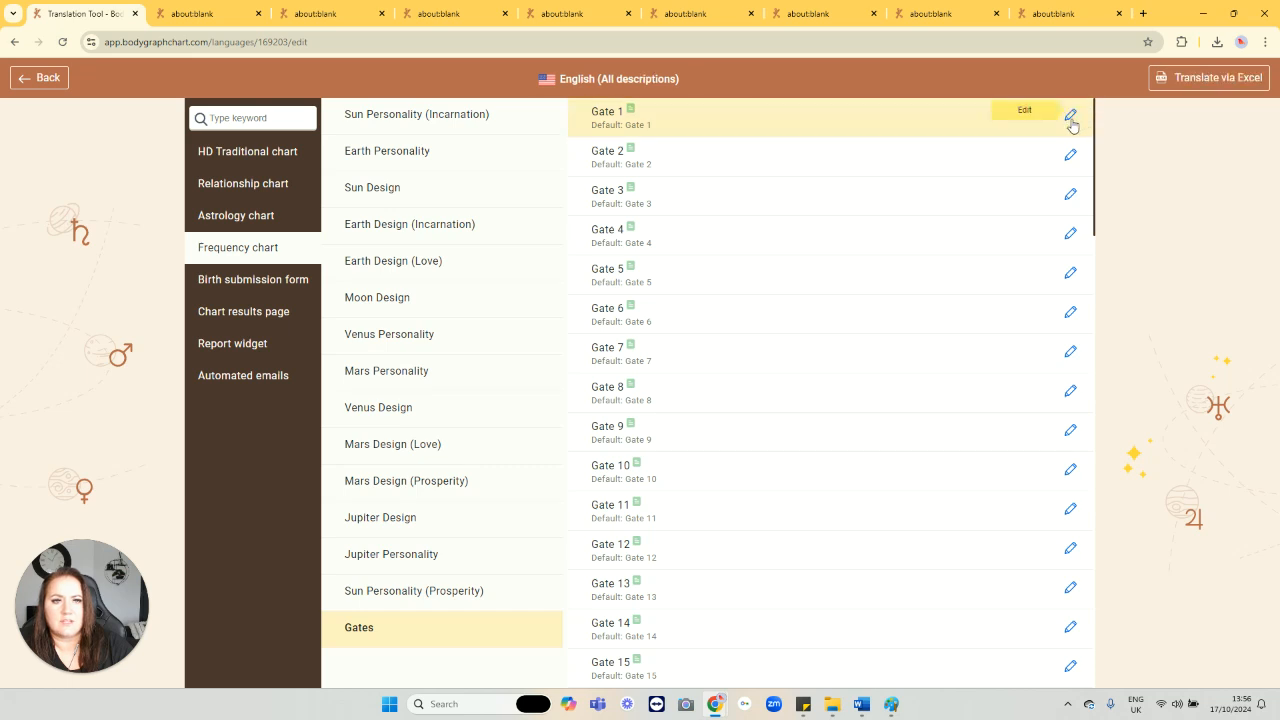
pyautogui.scroll(-2, 1078, 552)
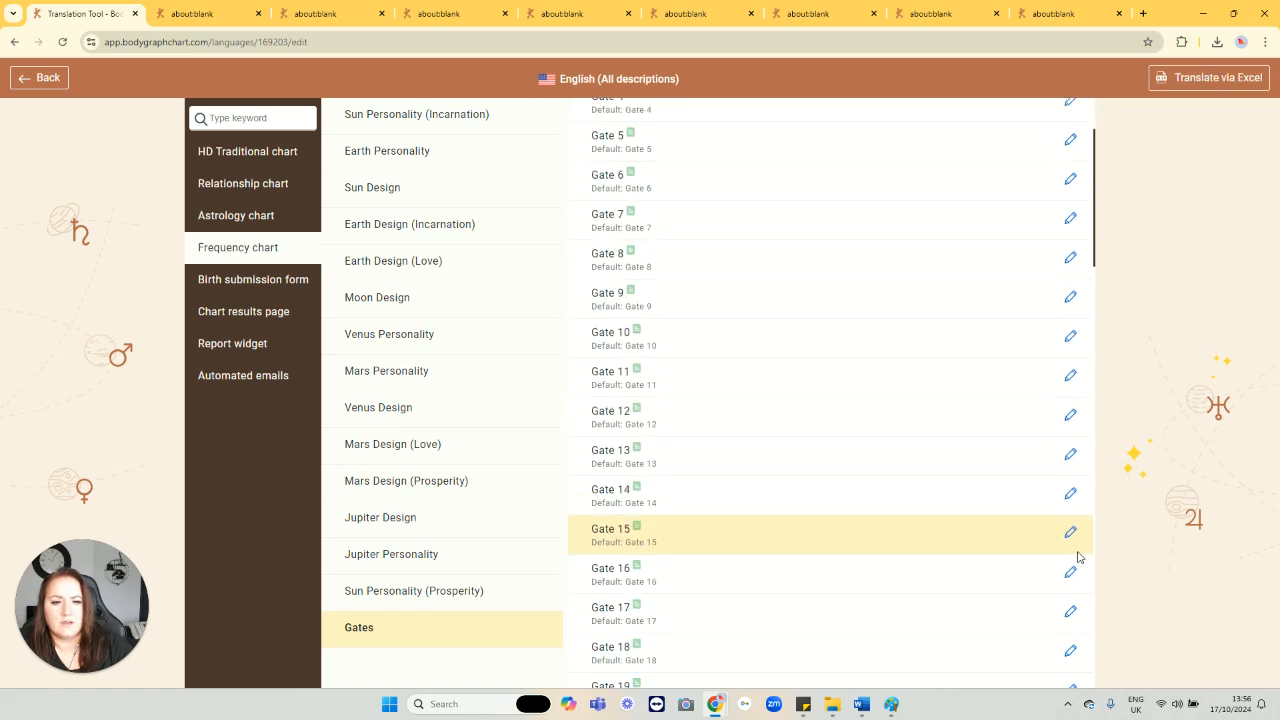
pyautogui.scroll(-8, 1078, 555)
pyautogui.scroll(-3, 1074, 561)
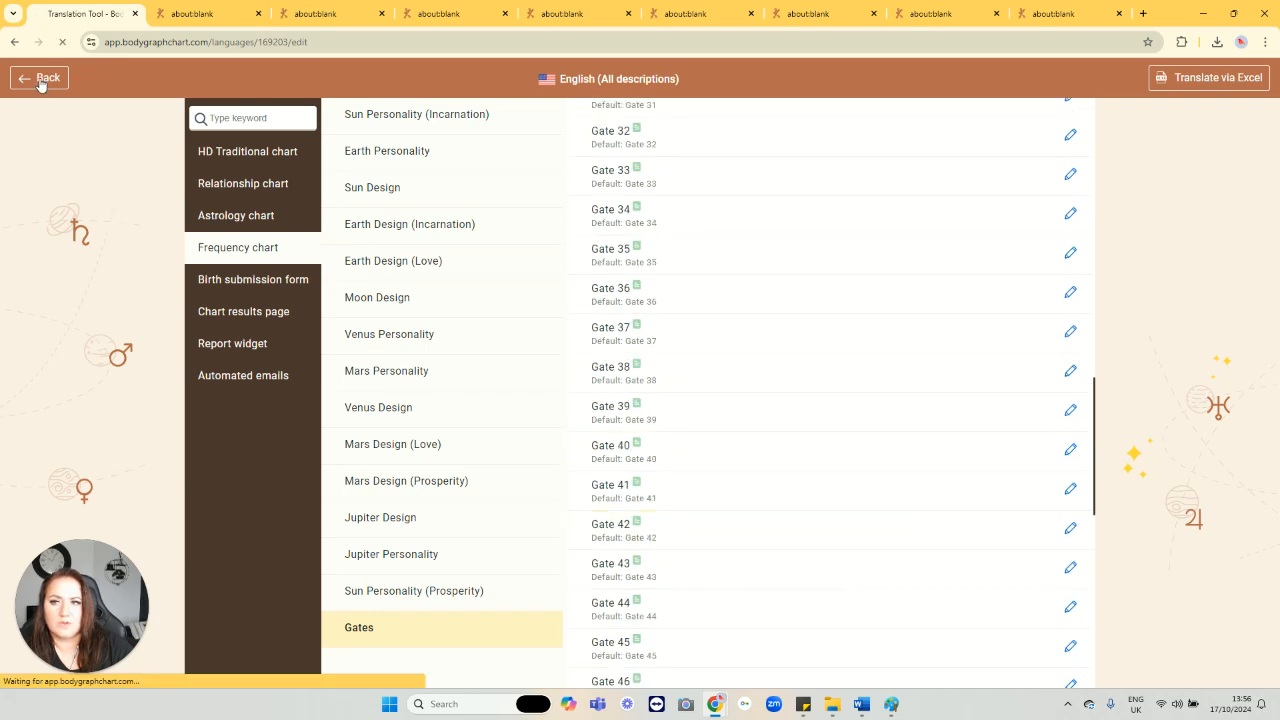
# Step: Return to the Shortcodes only report in the report editor and look over the gate shortcodes on page 6
pyautogui.click(39, 77)
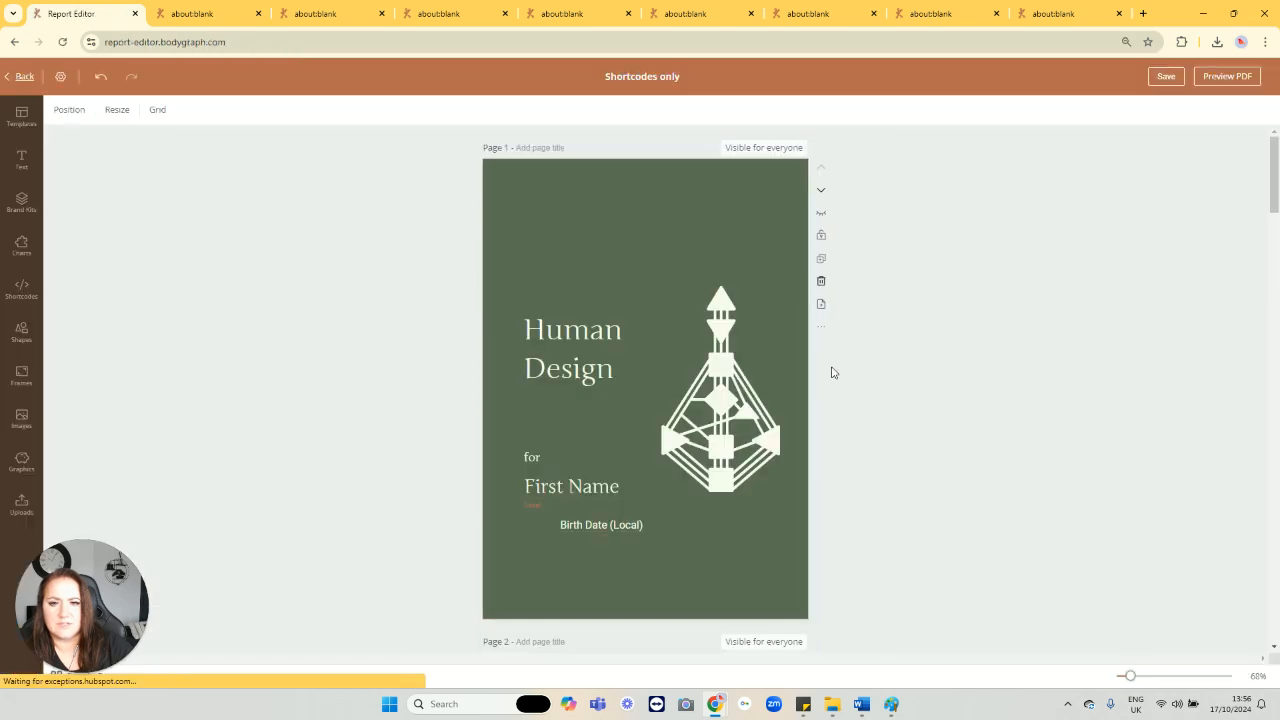
pyautogui.scroll(-6, 800, 430)
pyautogui.scroll(-15, 799, 432)
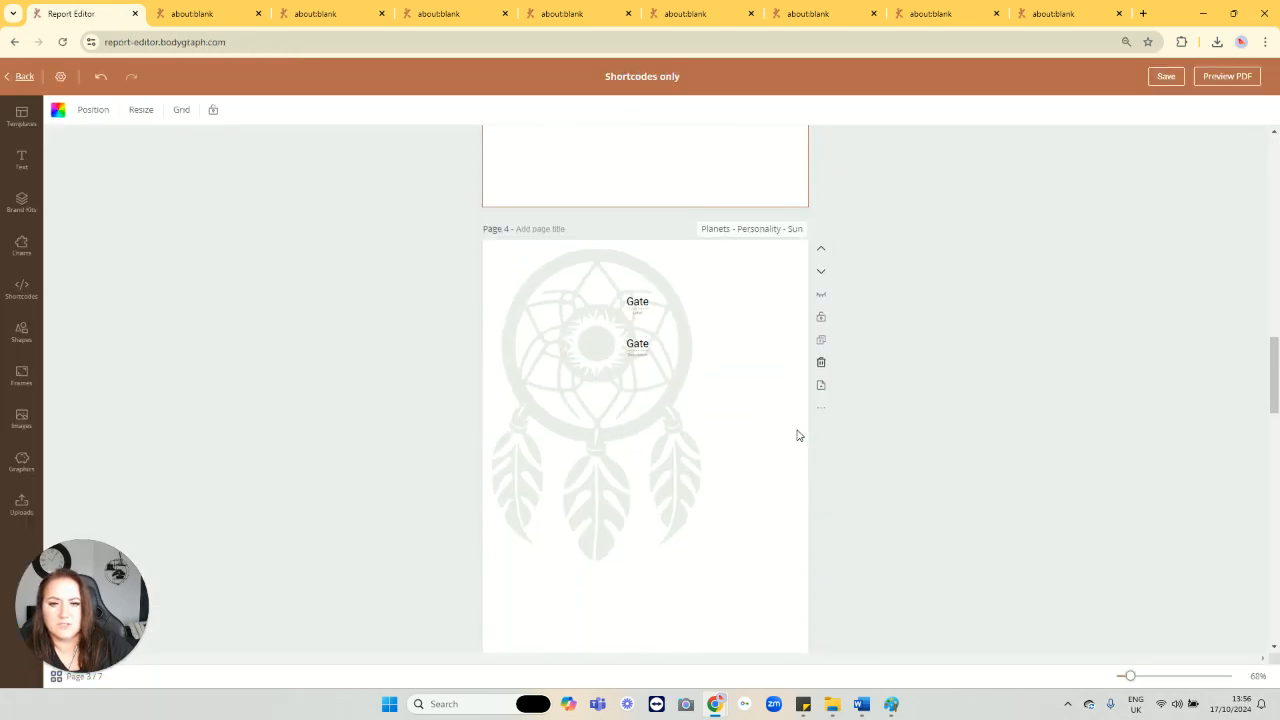
pyautogui.scroll(-5, 797, 432)
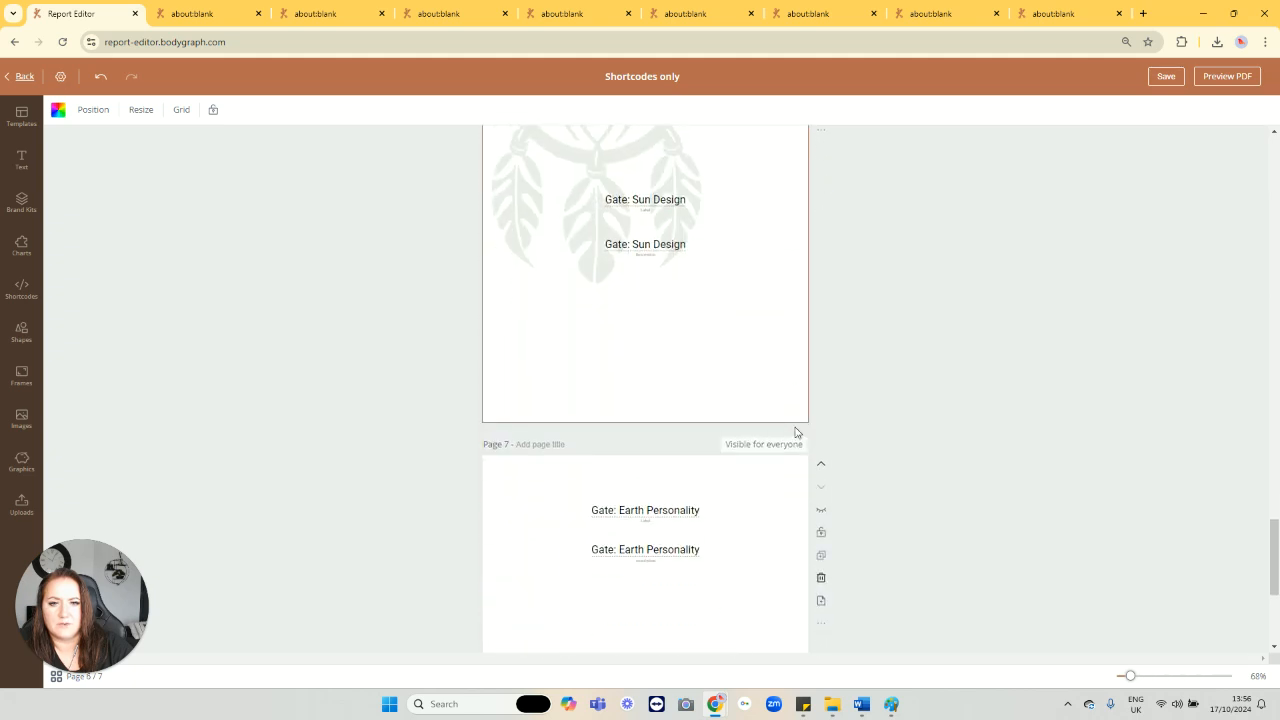
pyautogui.scroll(2, 694, 243)
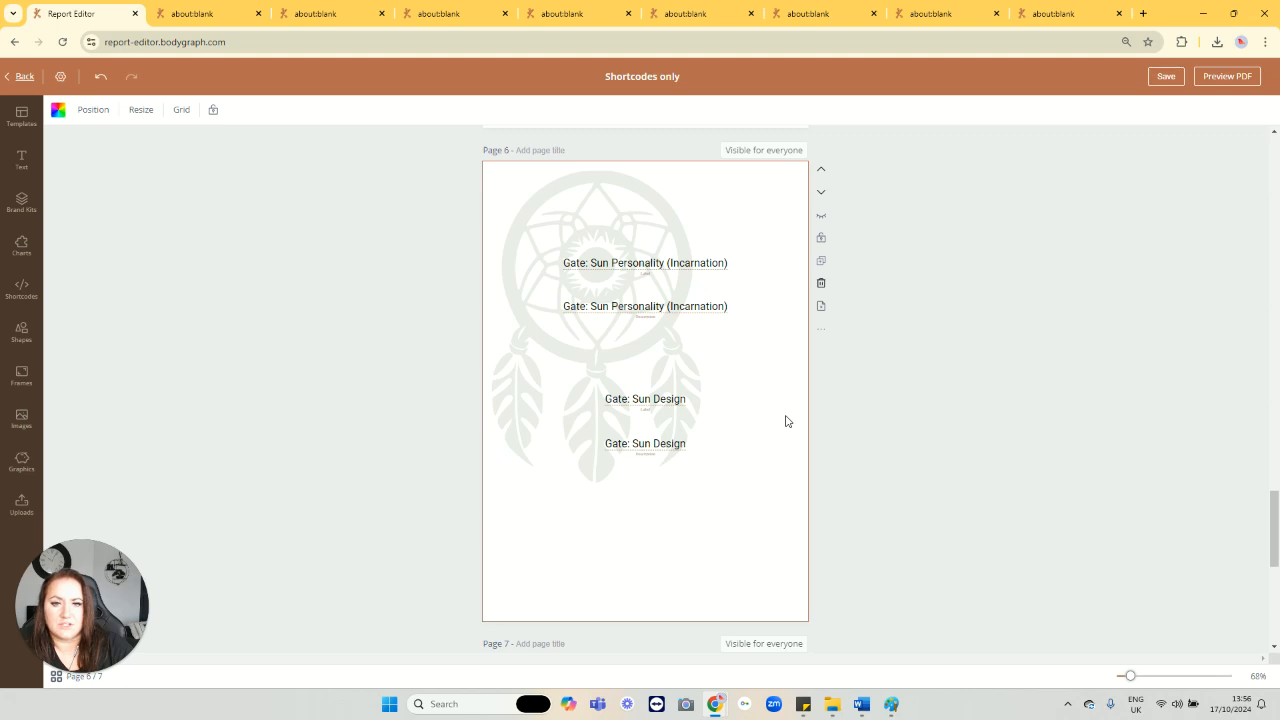
# Step: Leave the report editor for the My Content list and check the actions available for English (All descriptions)
pyautogui.click(19, 76)
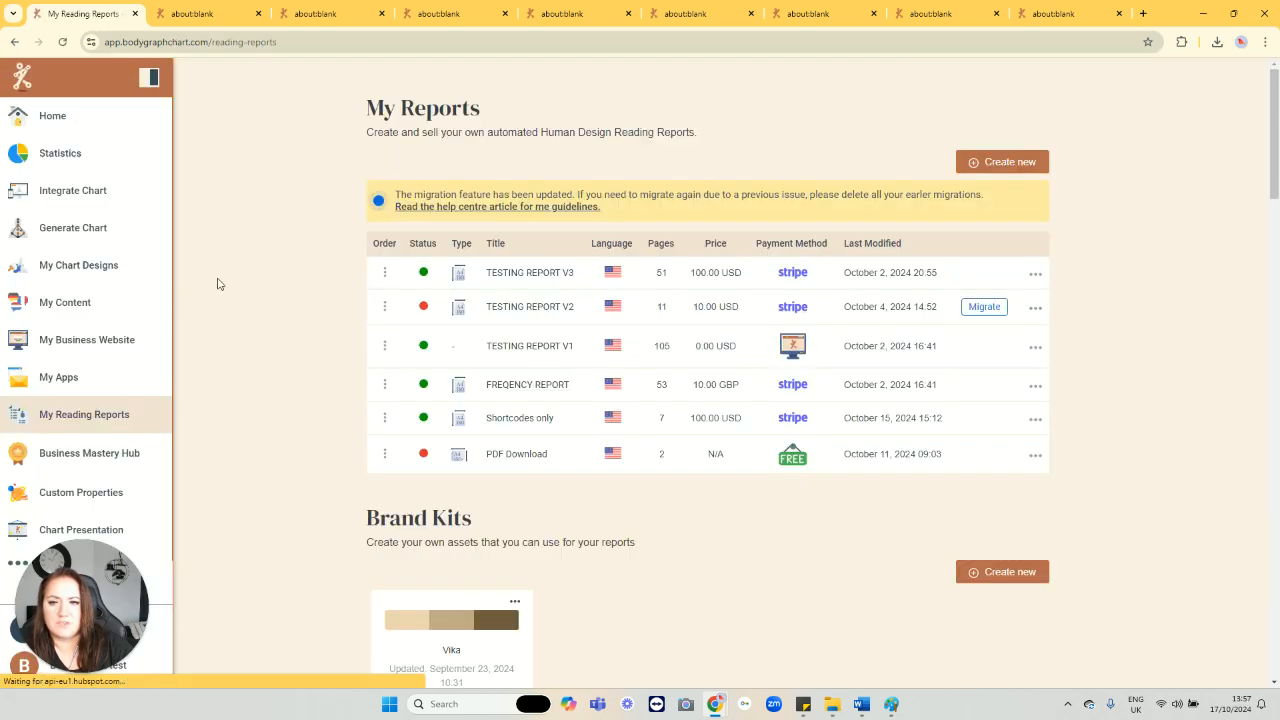
pyautogui.click(118, 295)
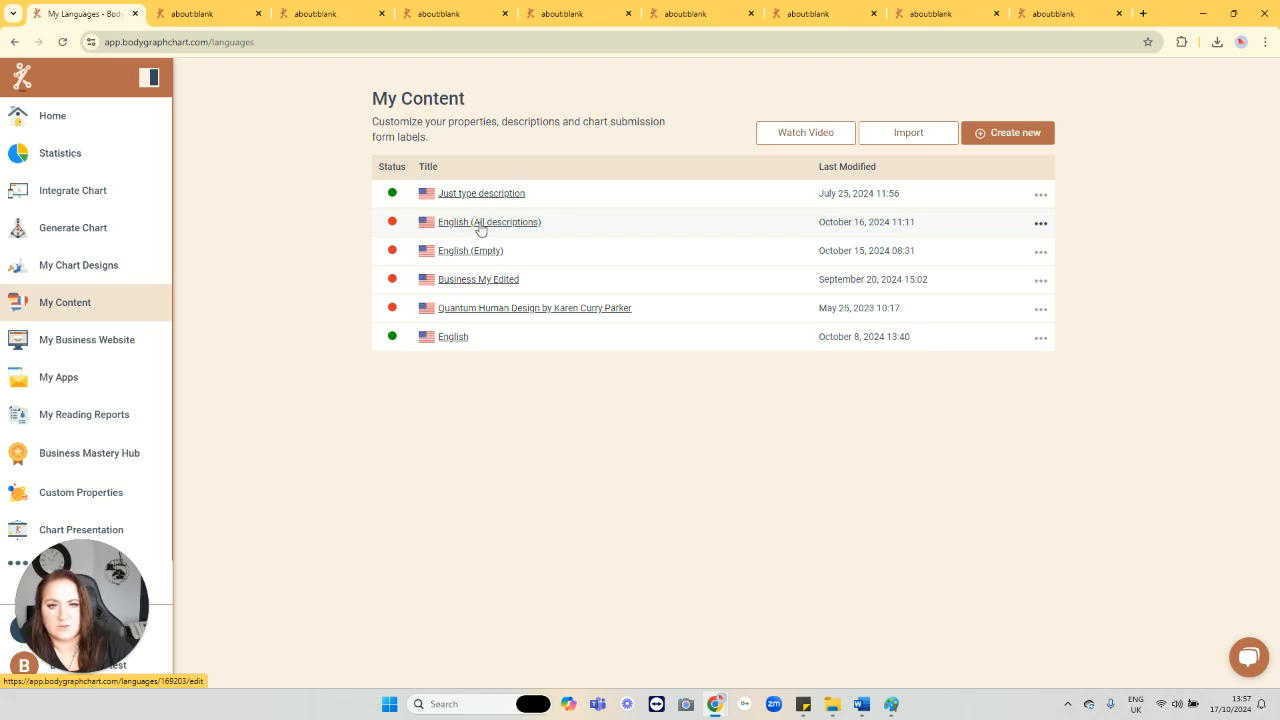
pyautogui.click(1040, 224)
pyautogui.click(1045, 228)
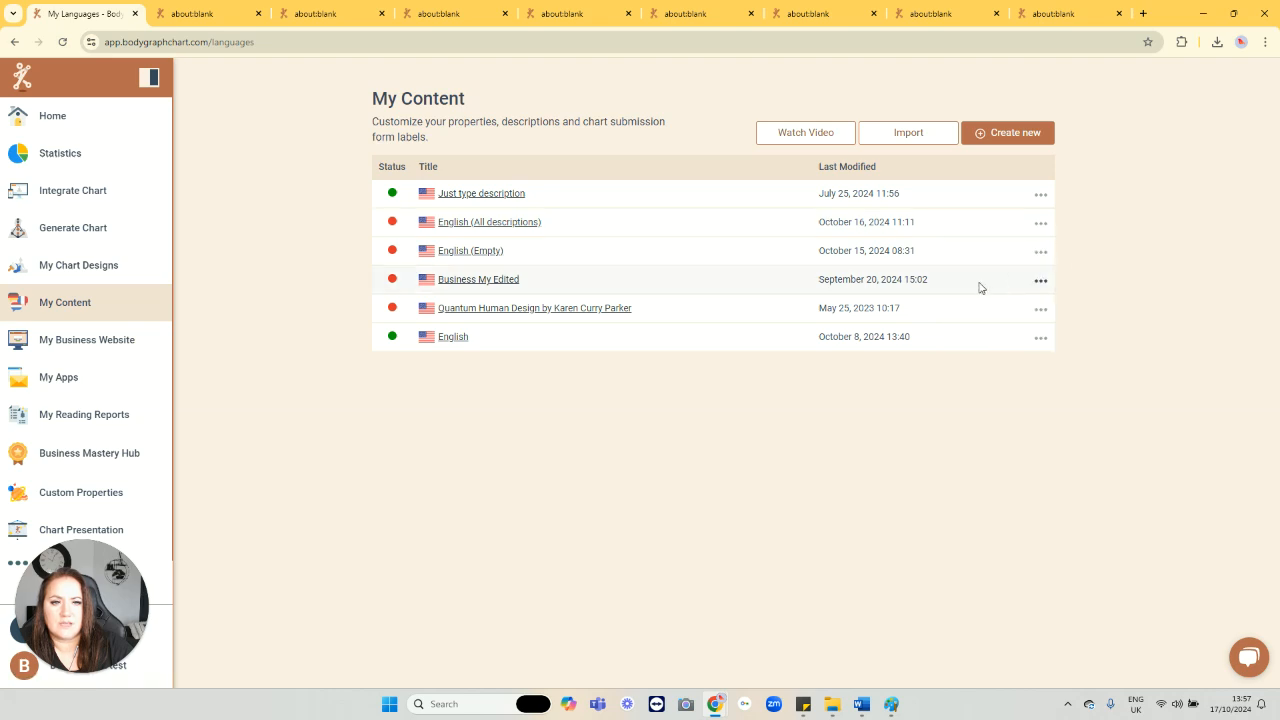
pyautogui.click(1043, 228)
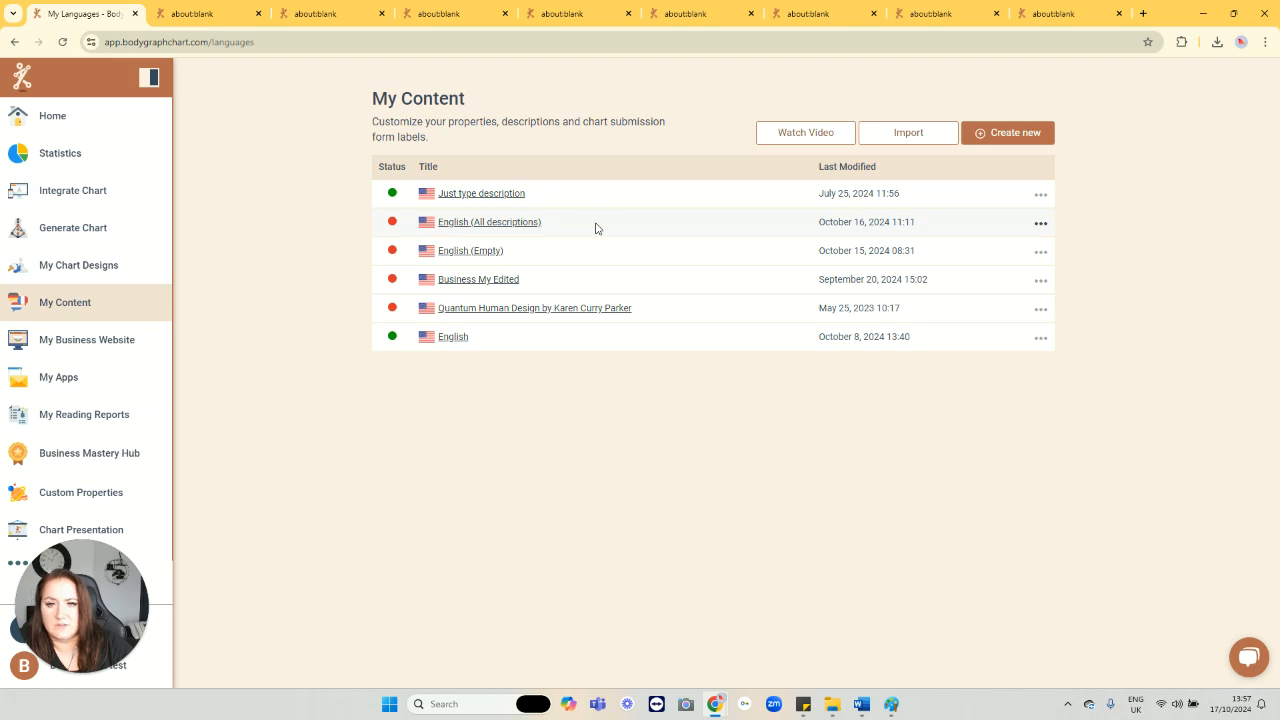
# Step: Check the content language options in the Shortcodes only report's settings under My Reading Reports, and close the settings without saving
pyautogui.click(106, 421)
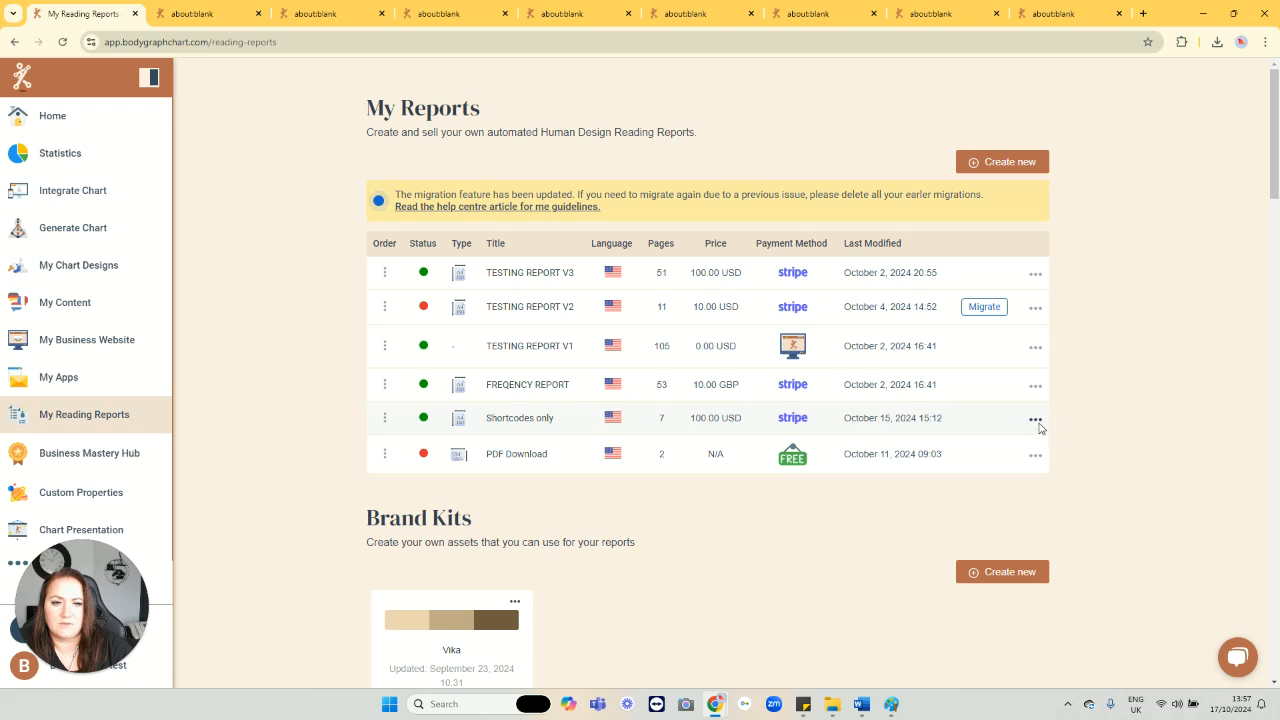
pyautogui.moveTo(1035, 422)
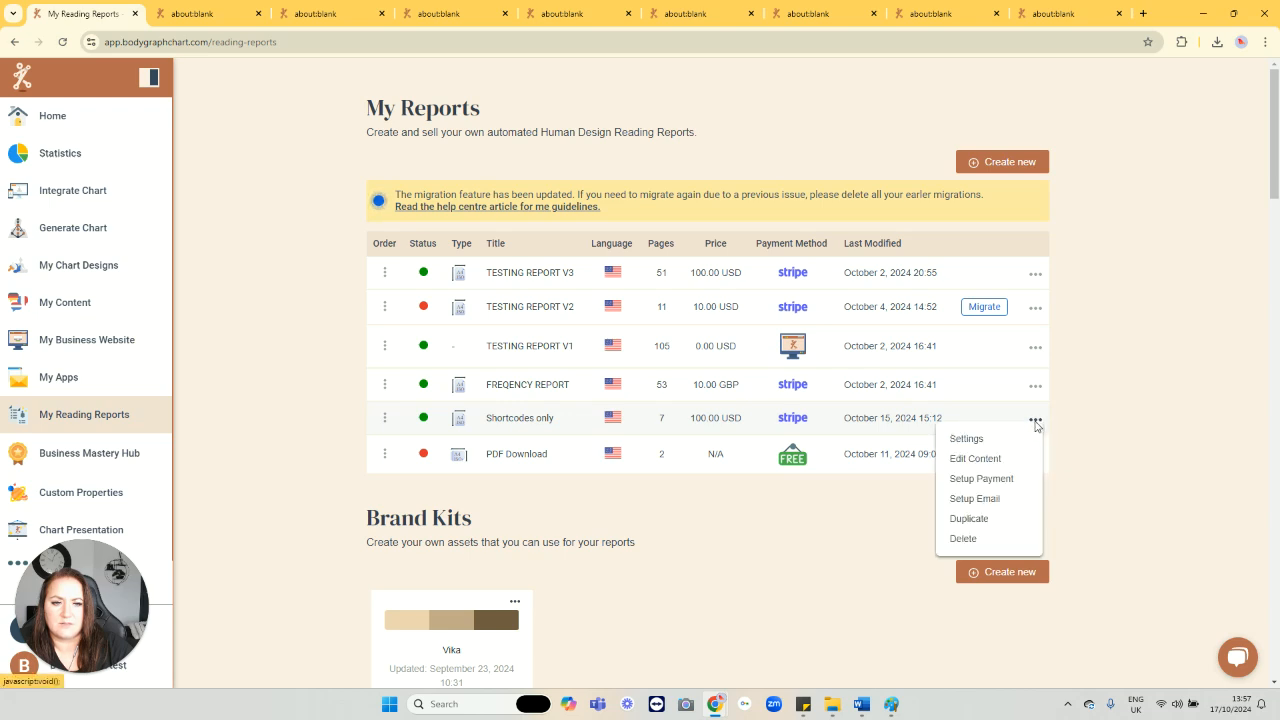
pyautogui.click(983, 439)
pyautogui.click(735, 425)
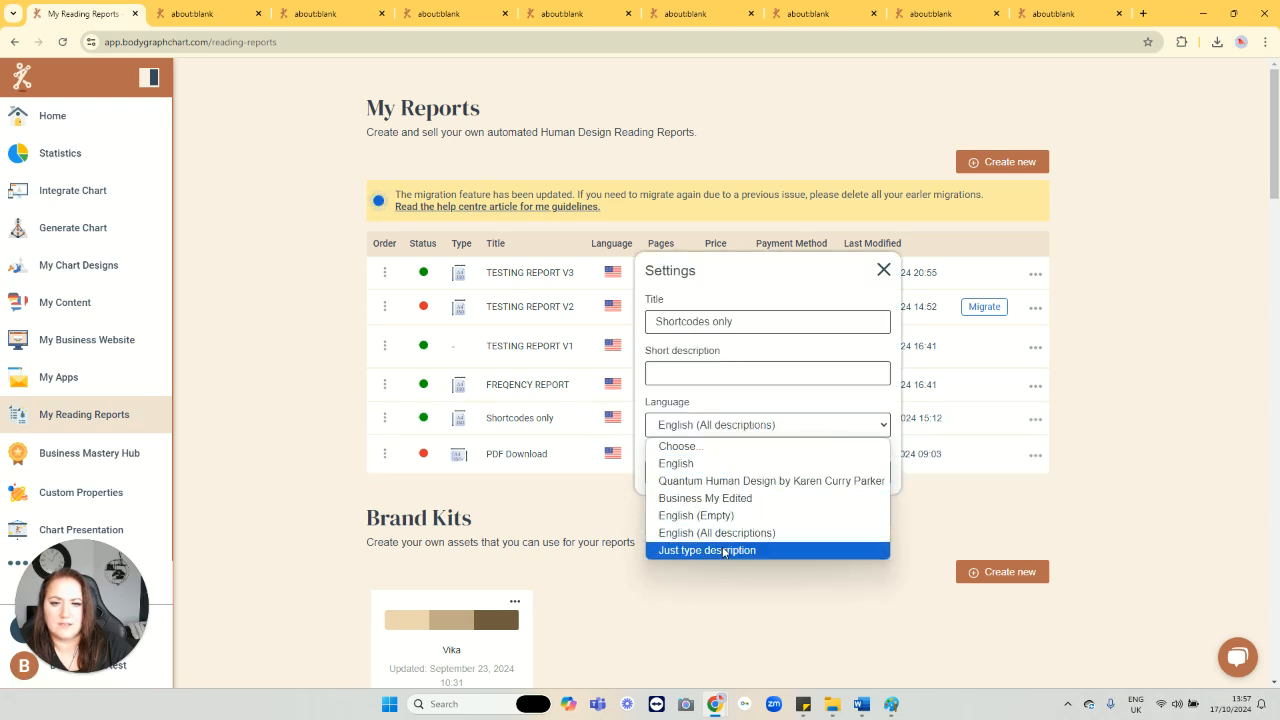
pyautogui.click(613, 507)
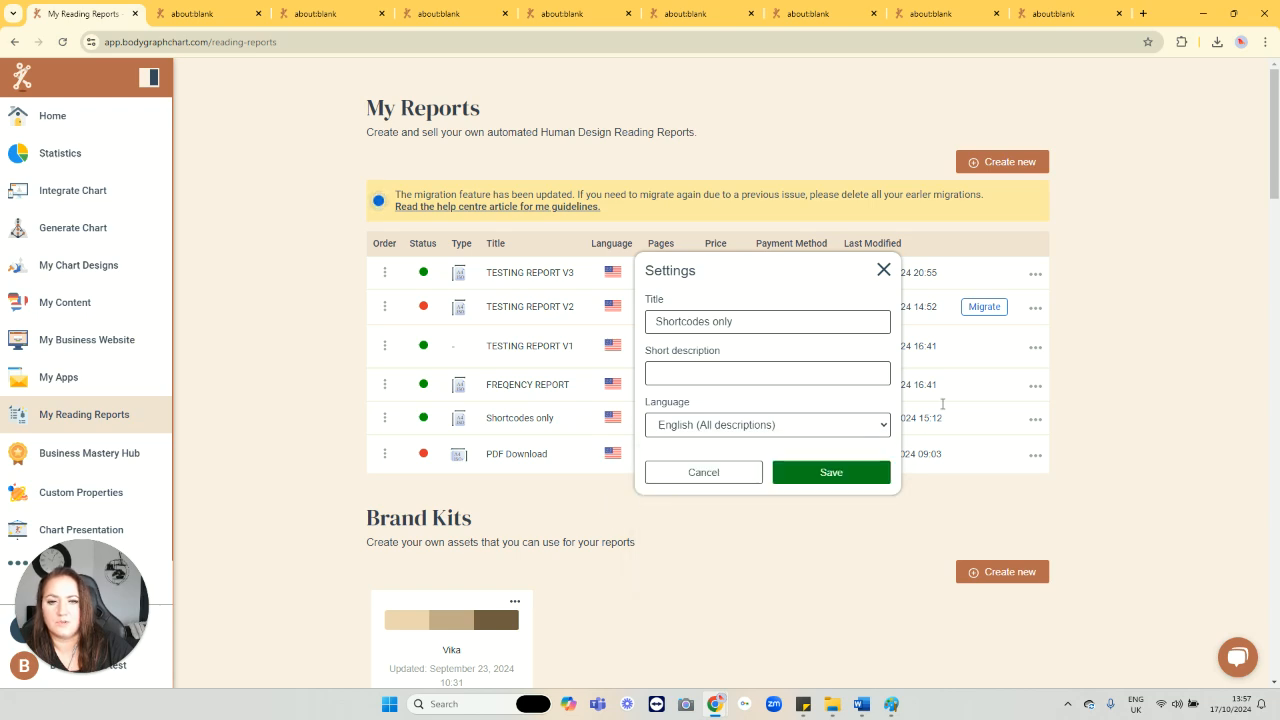
pyautogui.click(883, 270)
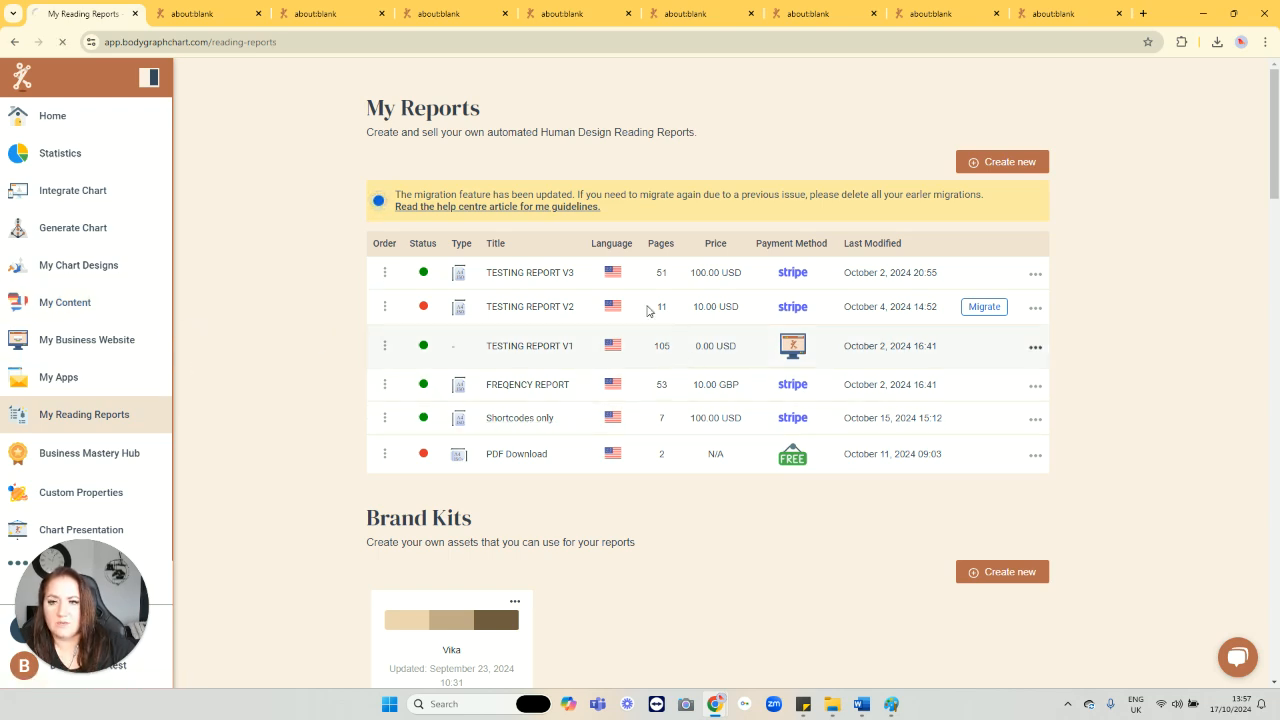
# Step: Open the Shortcodes only report in the report editor and look over its pages down to page 6
pyautogui.click(510, 273)
pyautogui.scroll(-7, 610, 318)
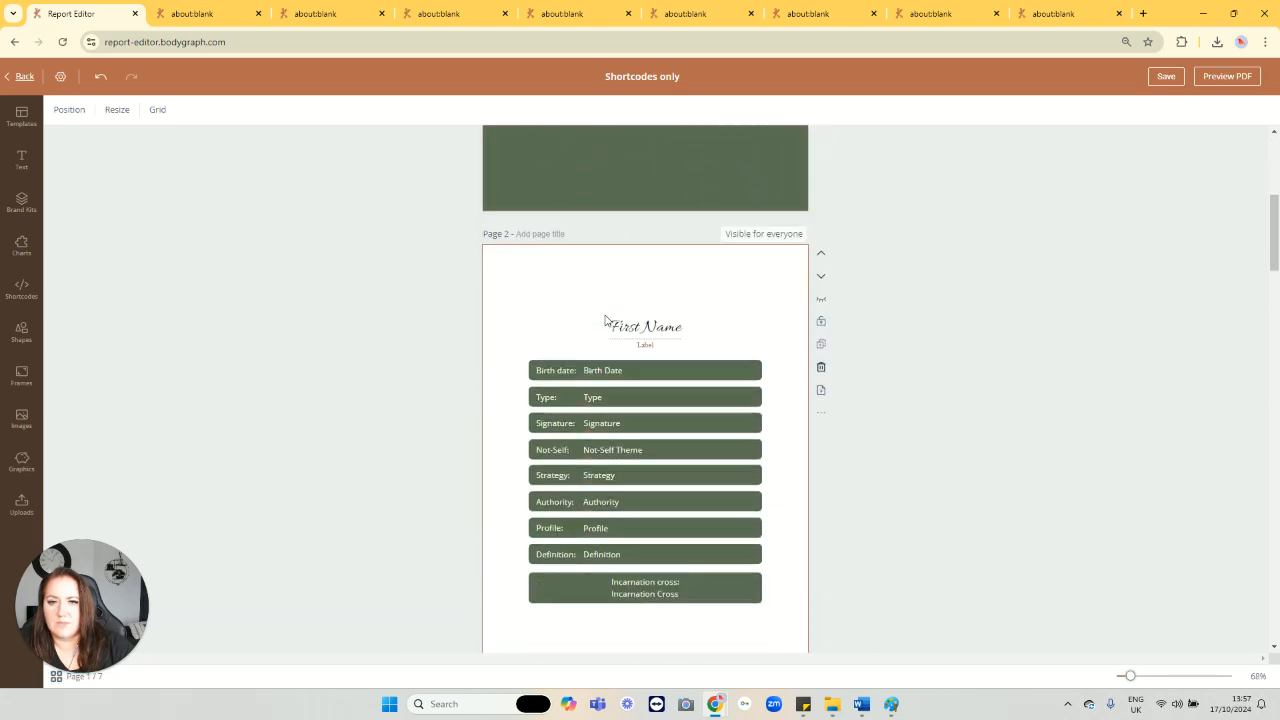
pyautogui.scroll(-8, 598, 322)
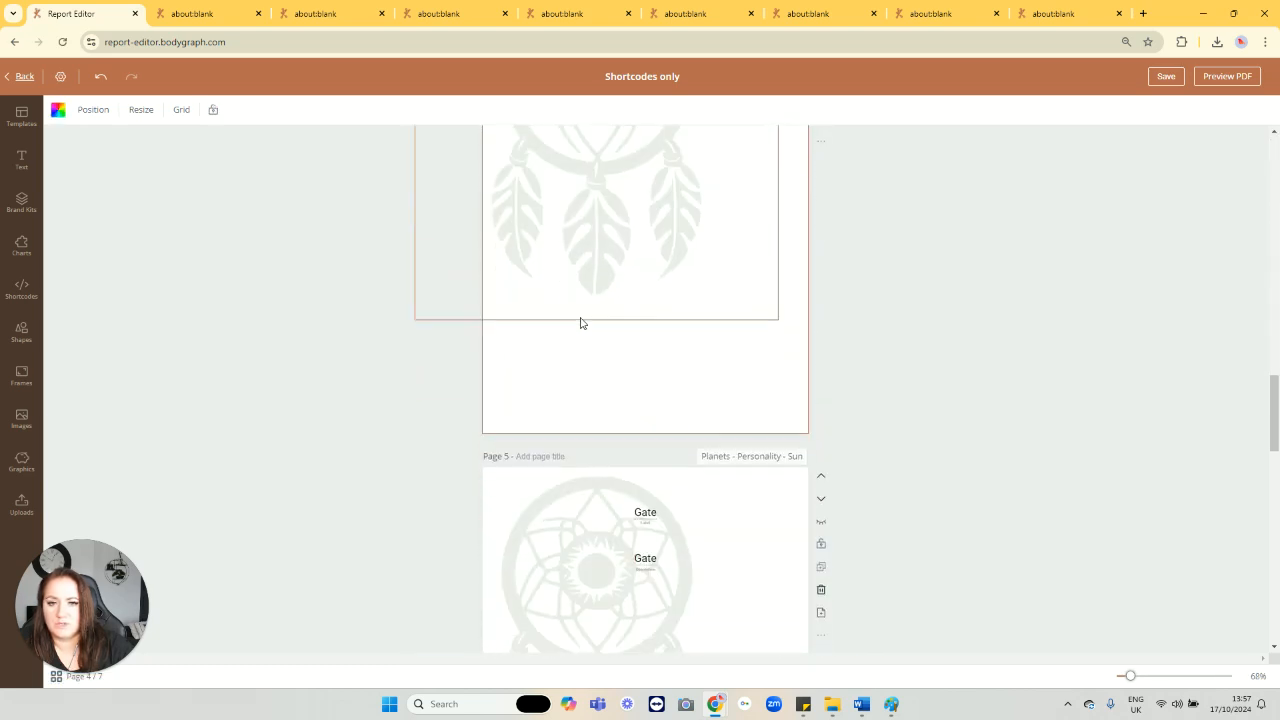
pyautogui.scroll(-3, 575, 324)
# Step: Look through the Human Design shortcodes, from Birth Form and Popular through planets, Variables, All in One Page, Business and Lists
pyautogui.click(21, 288)
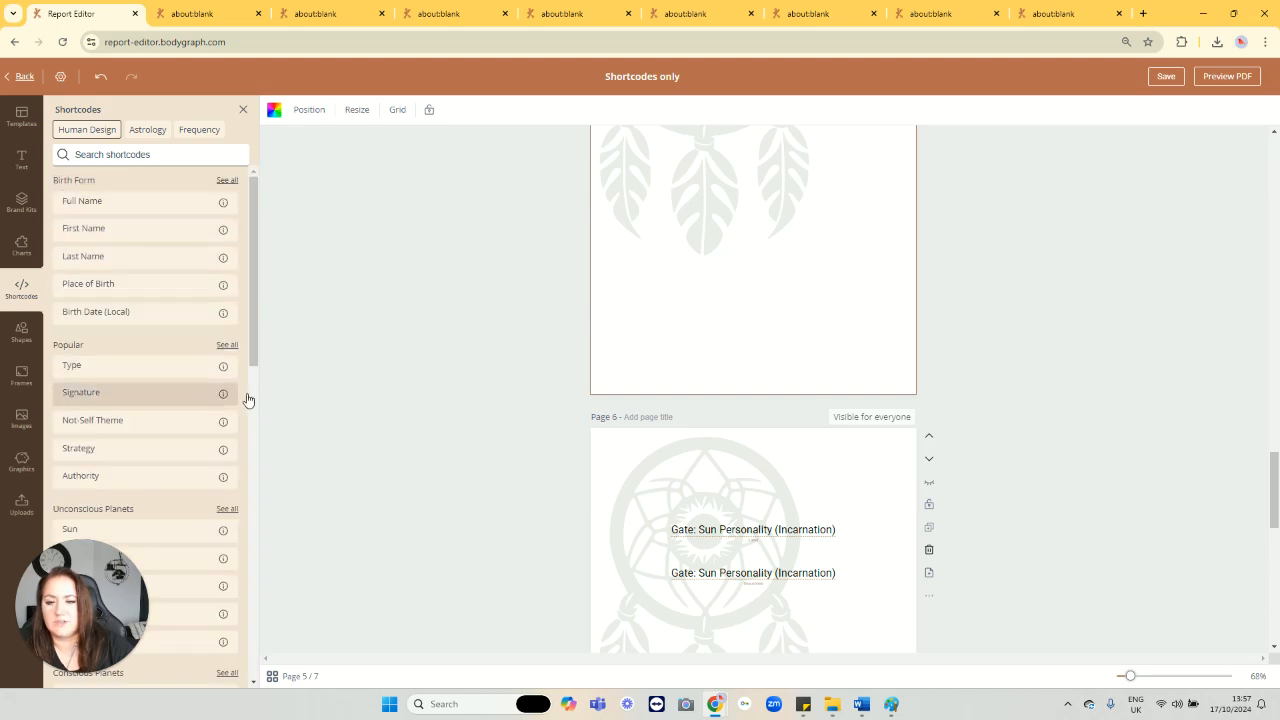
pyautogui.scroll(-2, 226, 400)
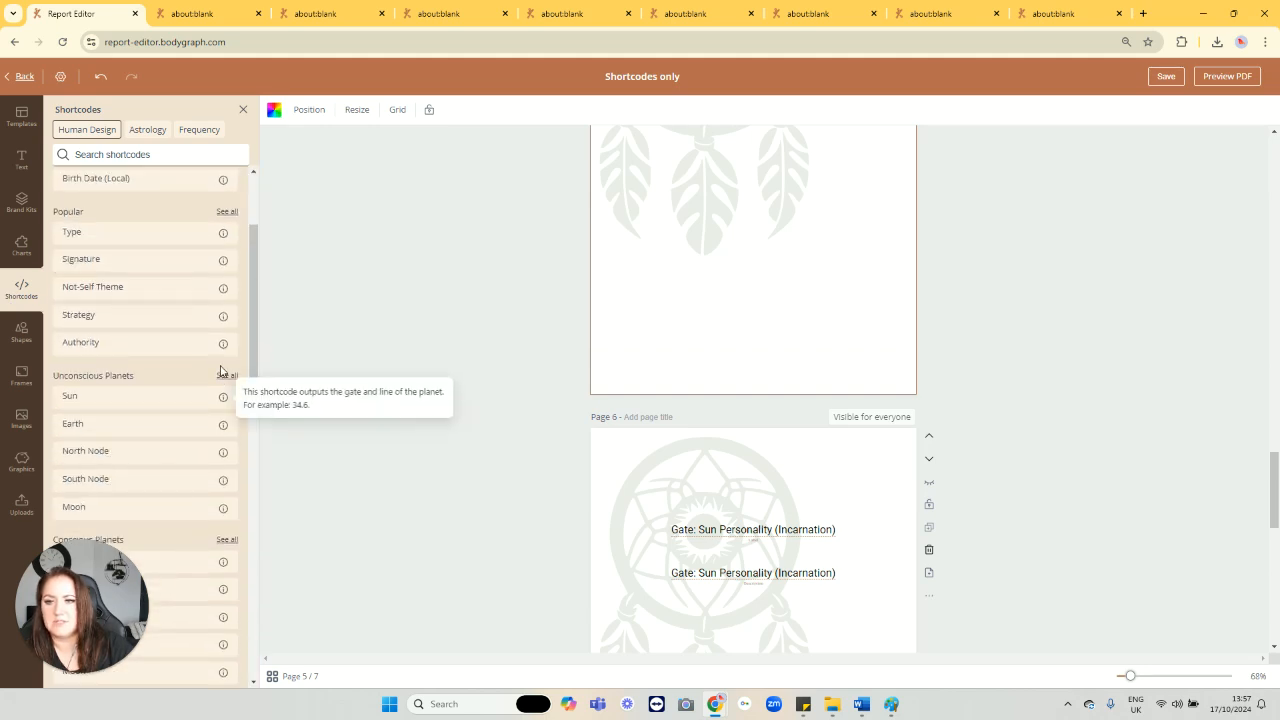
pyautogui.scroll(-2, 220, 374)
pyautogui.scroll(-2, 223, 357)
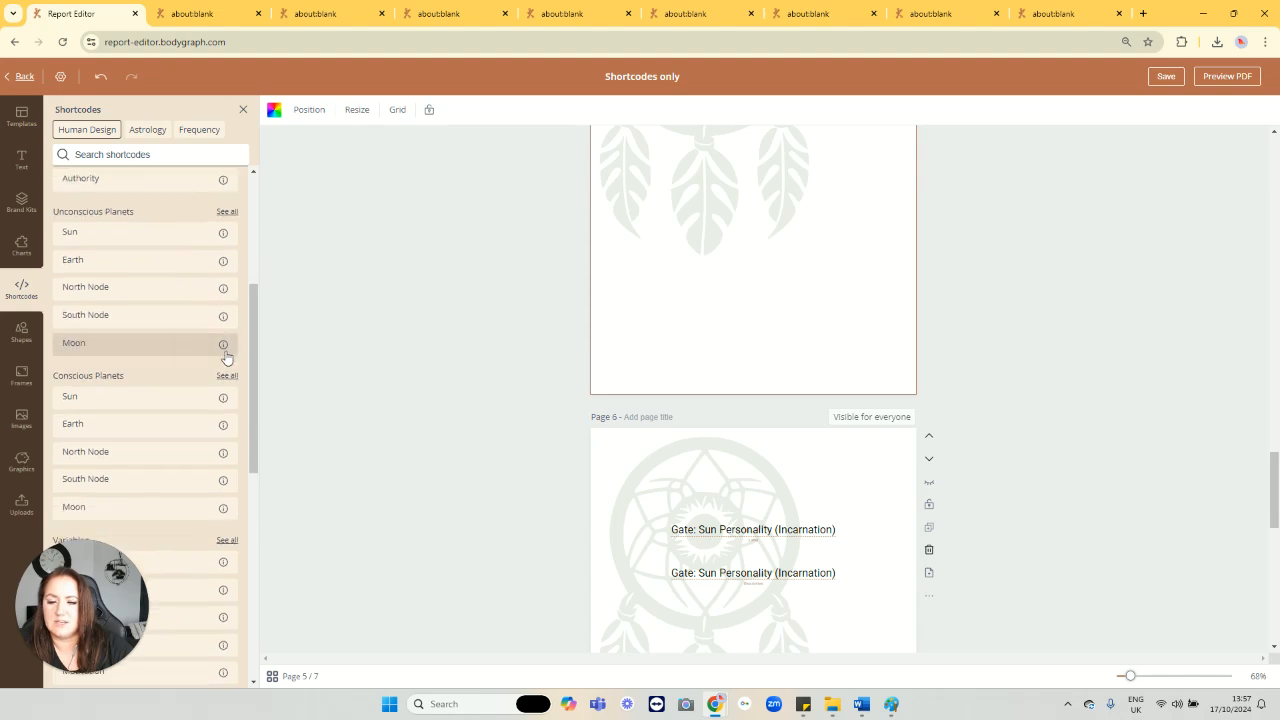
pyautogui.scroll(-3, 225, 355)
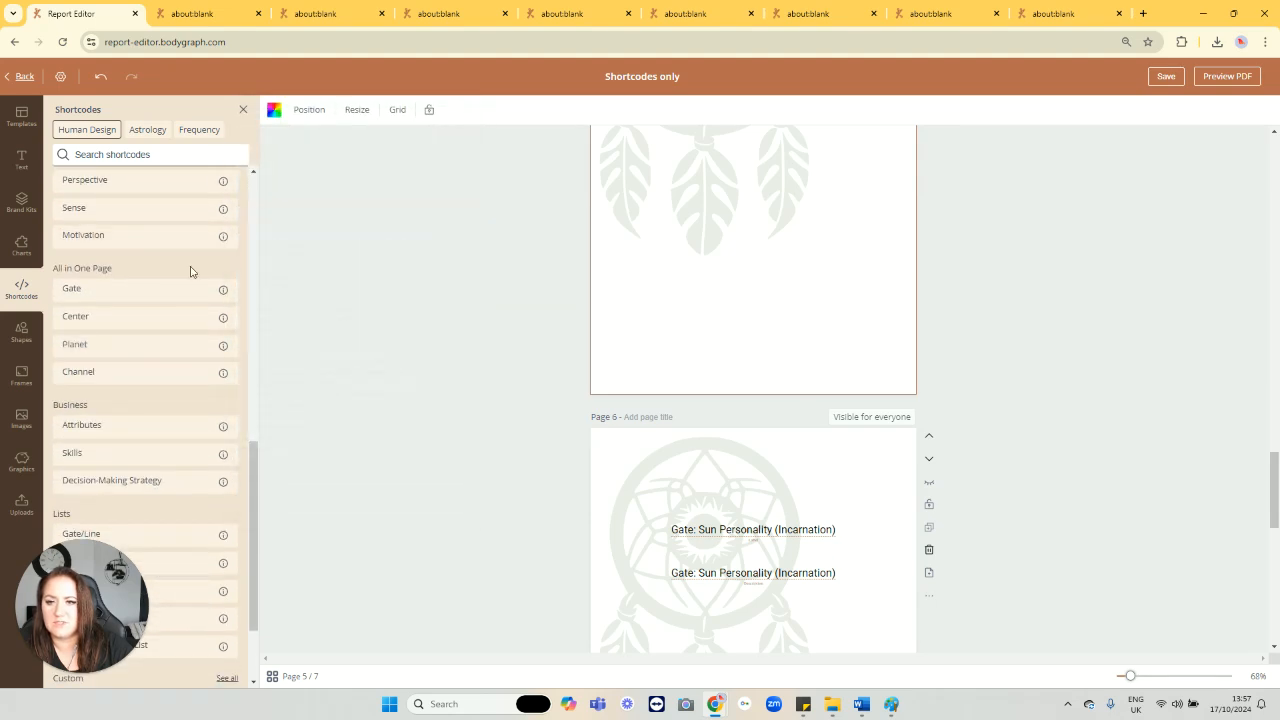
pyautogui.scroll(1, 265, 345)
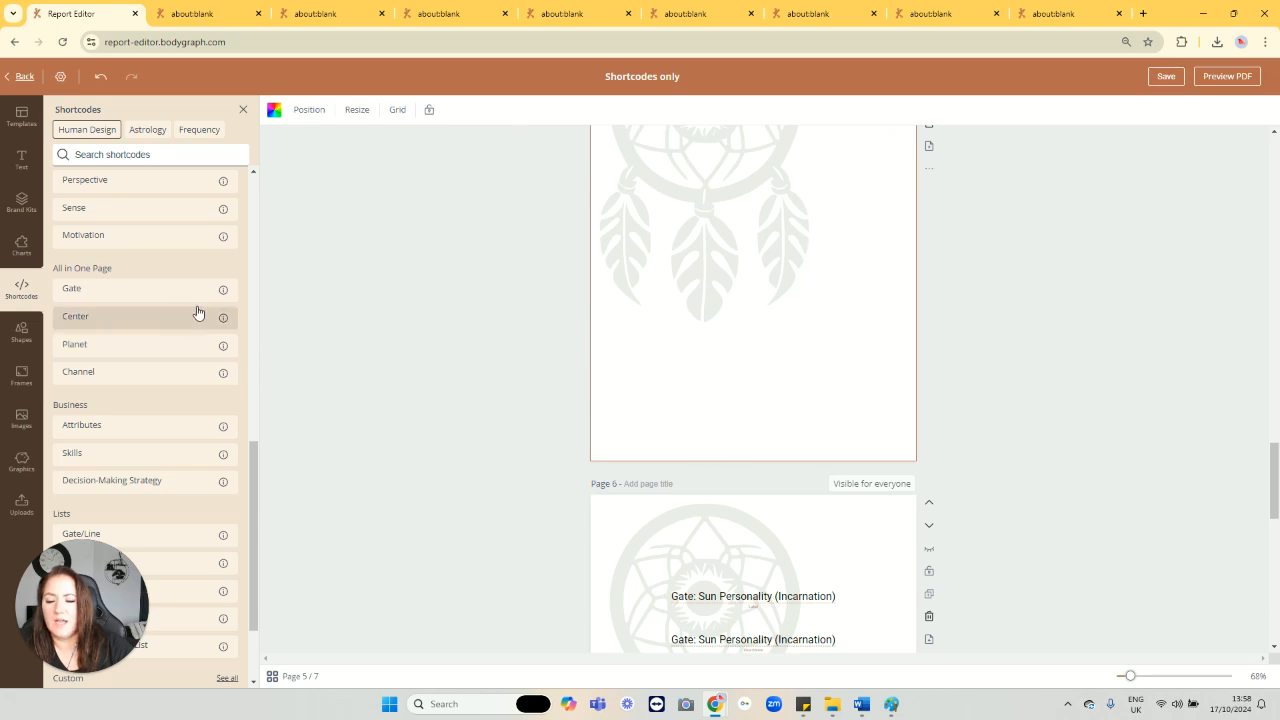
pyautogui.scroll(10, 194, 316)
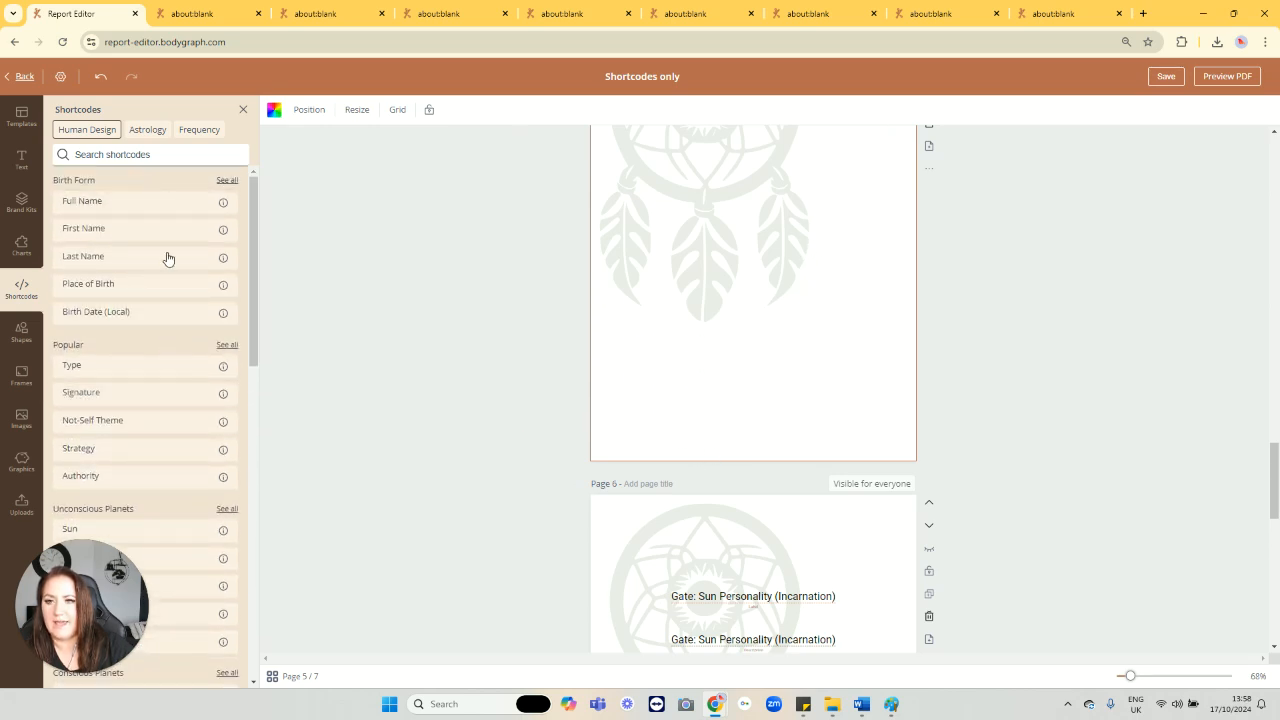
pyautogui.scroll(-10, 171, 418)
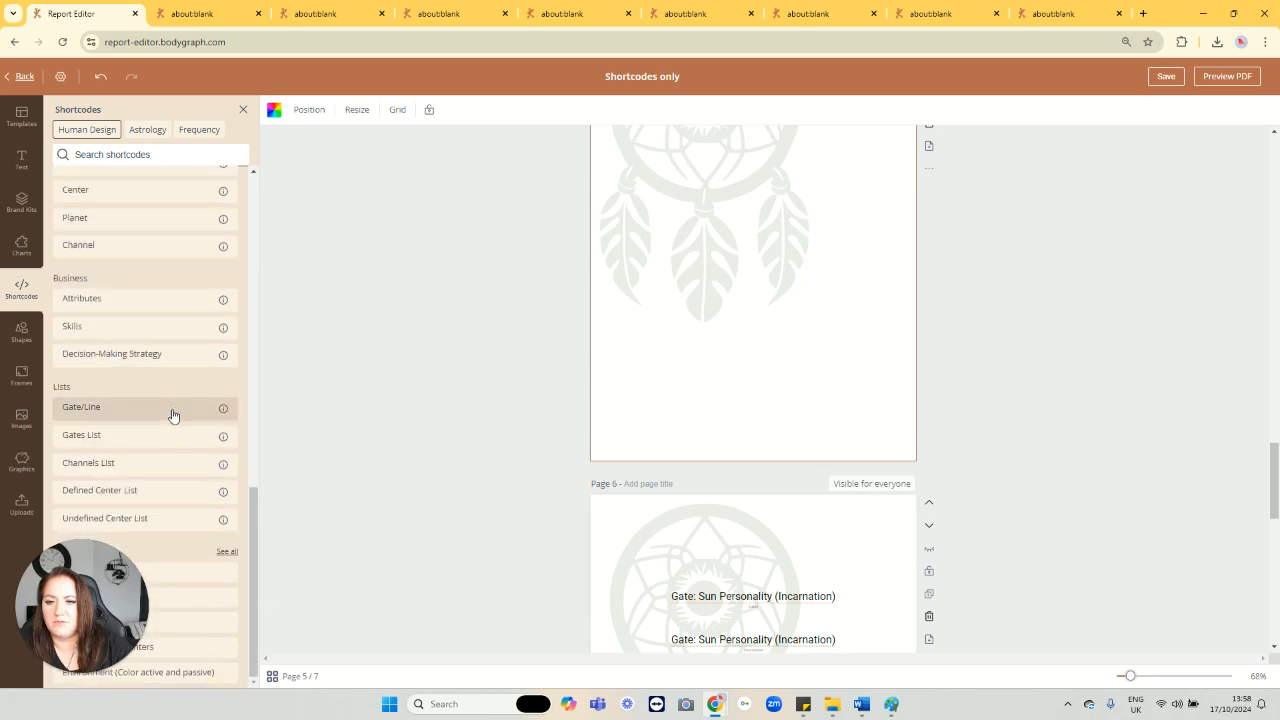
pyautogui.scroll(1, 168, 354)
pyautogui.scroll(4, 167, 354)
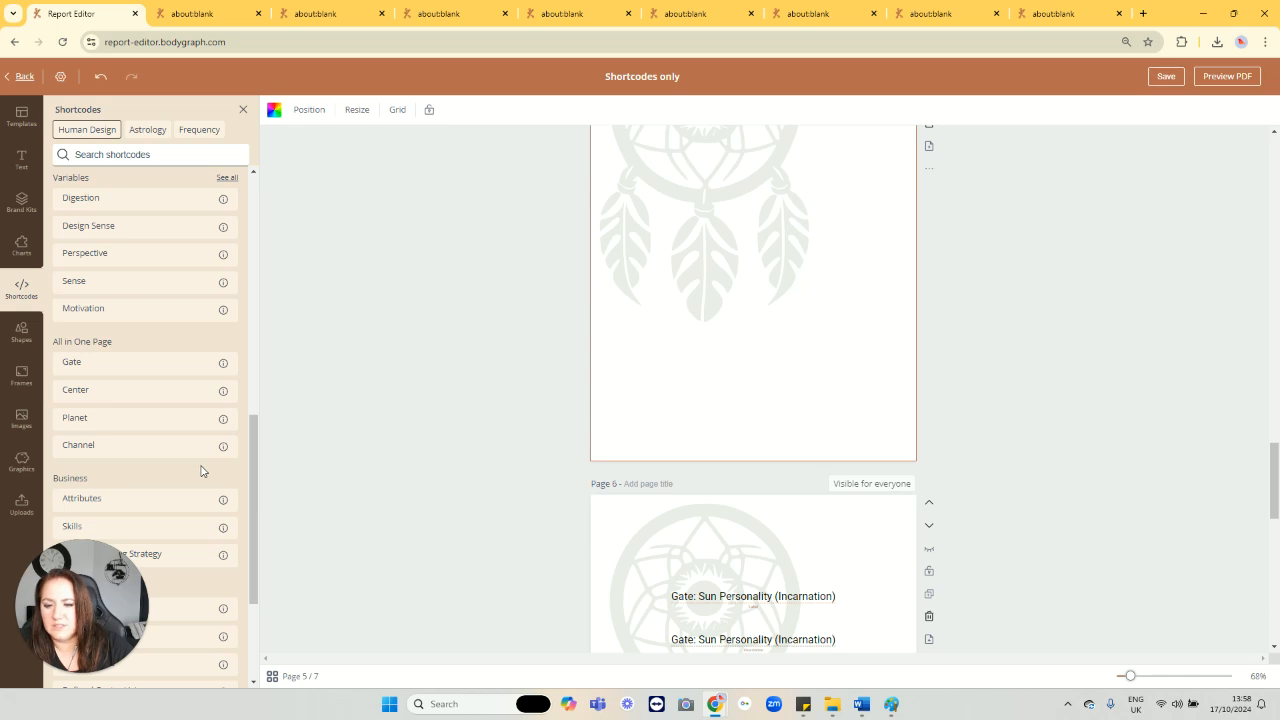
pyautogui.scroll(10, 195, 462)
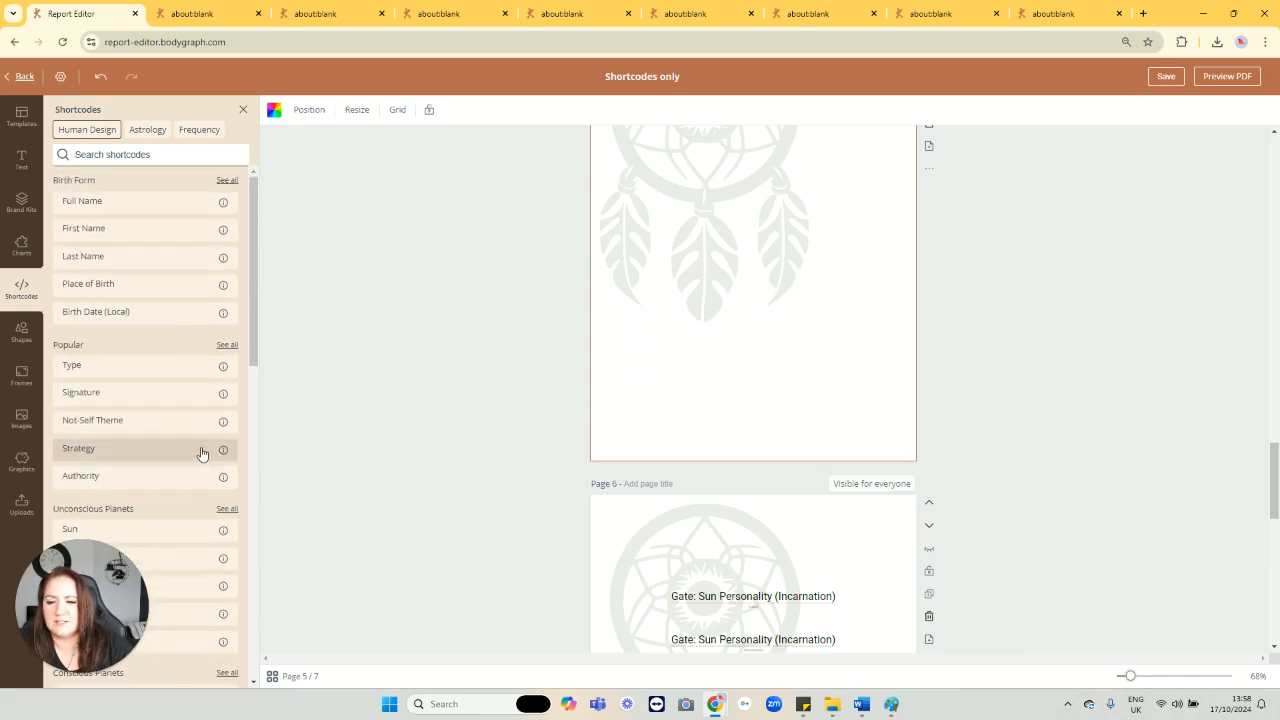
# Step: Leave the report editor for Custom Properties and look through the list of custom Human Design properties
pyautogui.click(16, 84)
pyautogui.click(83, 500)
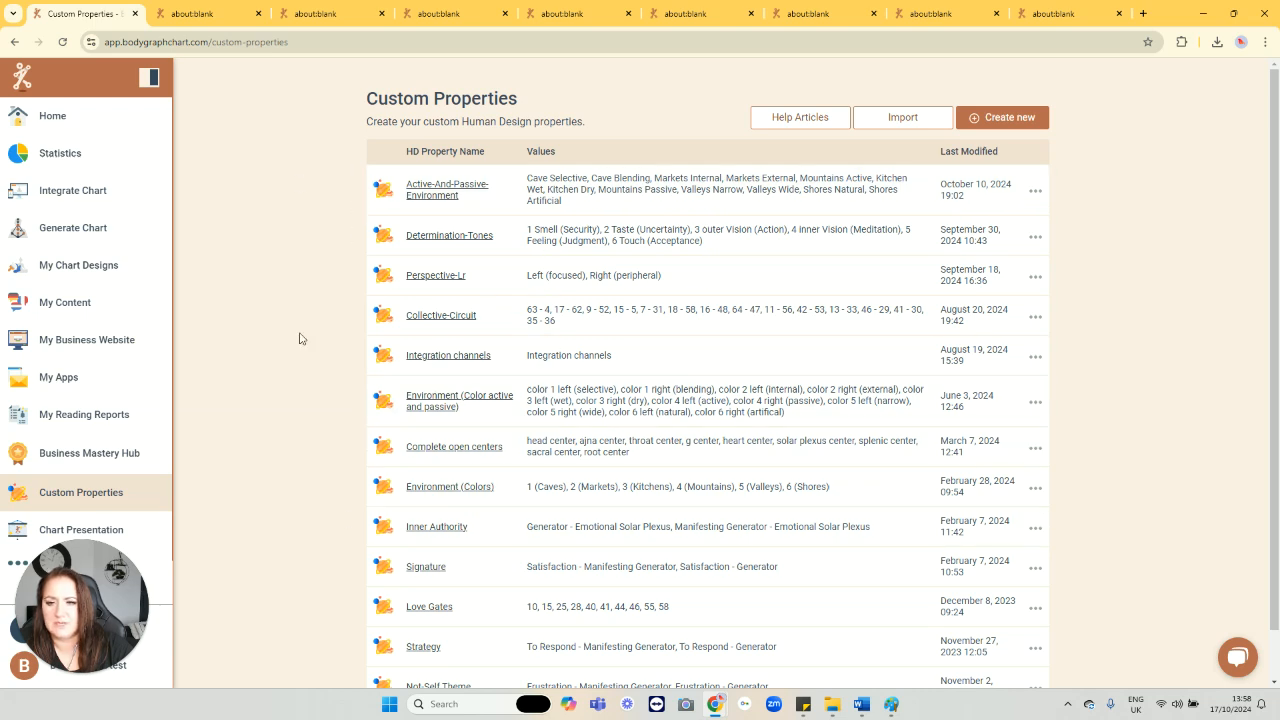
pyautogui.scroll(-1, 108, 394)
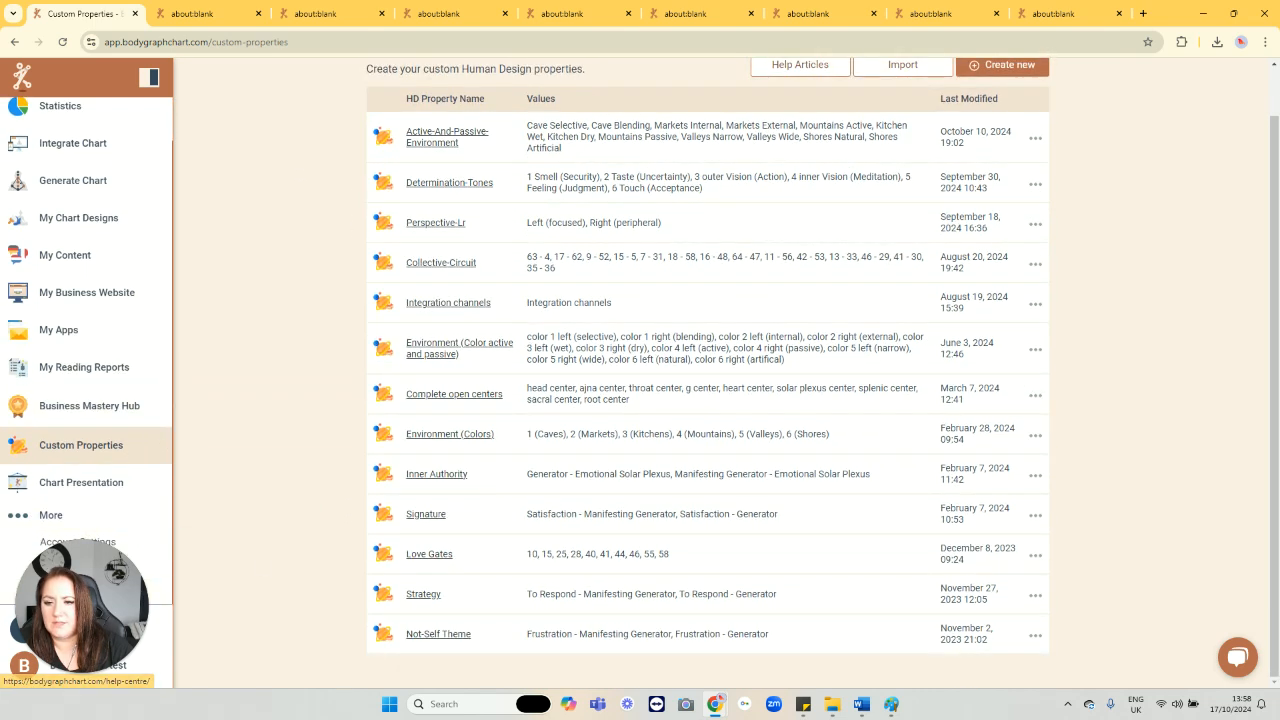
# Step: Open the Help Centre and find the Custom properties topic with its articles
pyautogui.click(90, 545)
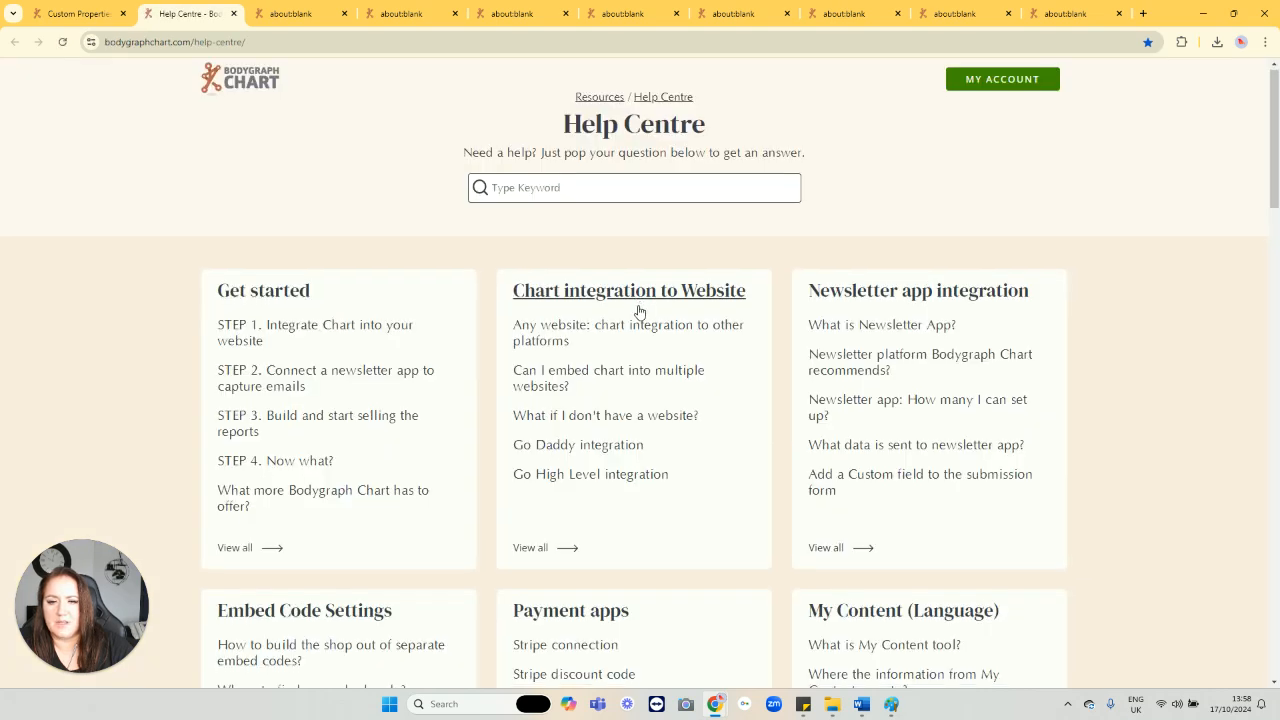
pyautogui.scroll(-3, 640, 305)
pyautogui.scroll(-9, 642, 301)
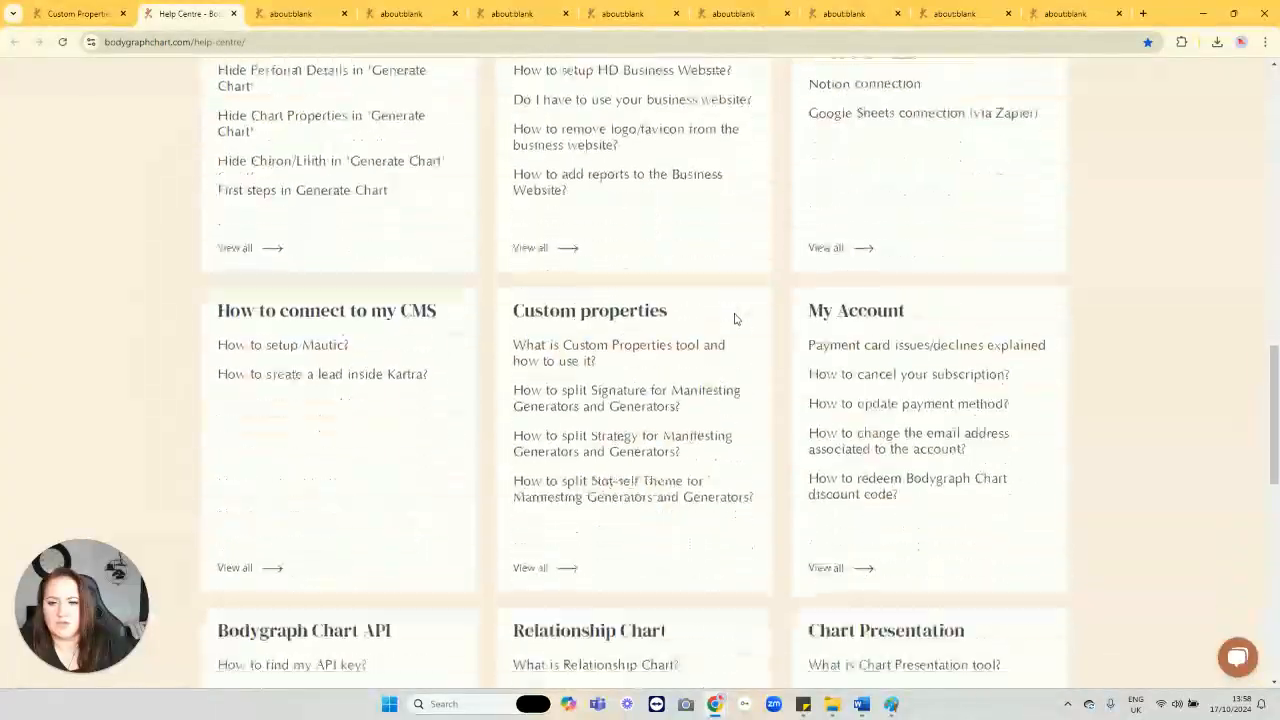
pyautogui.click(645, 309)
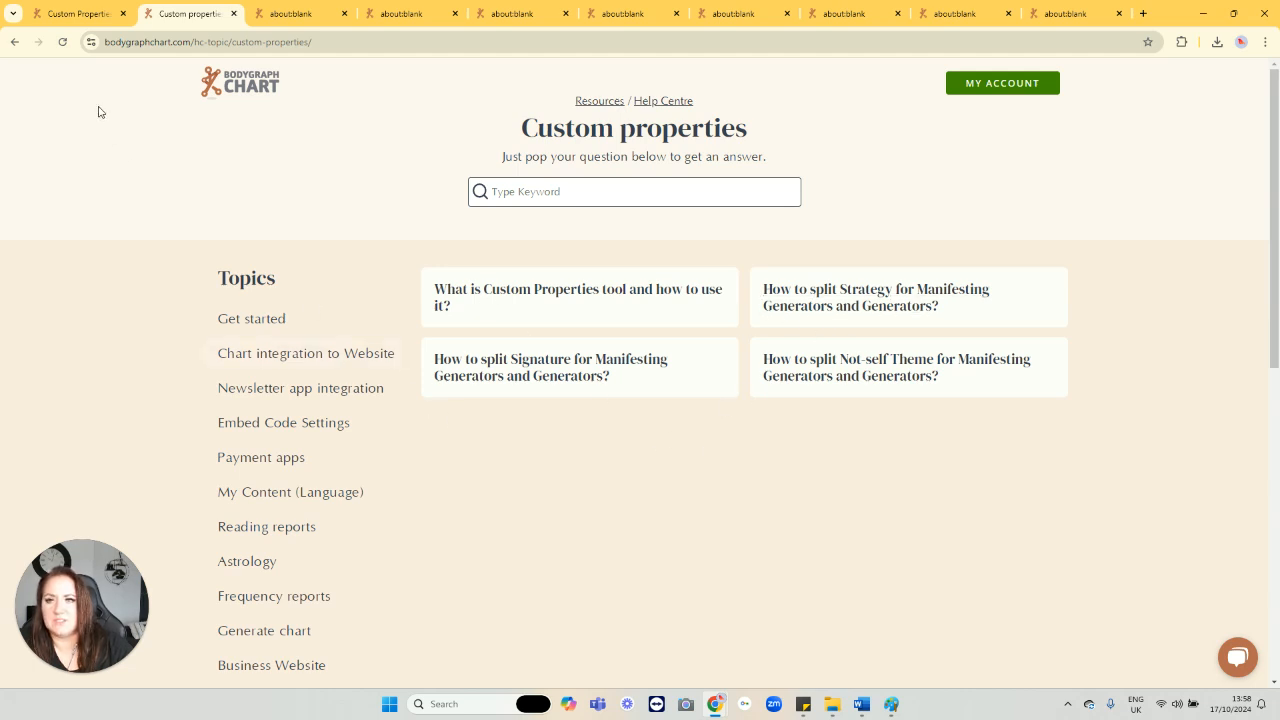
# Step: Return to the Shortcodes only report in the editor, view all Custom shortcodes under Human Design, and go back to the shortcode overview
pyautogui.click(72, 15)
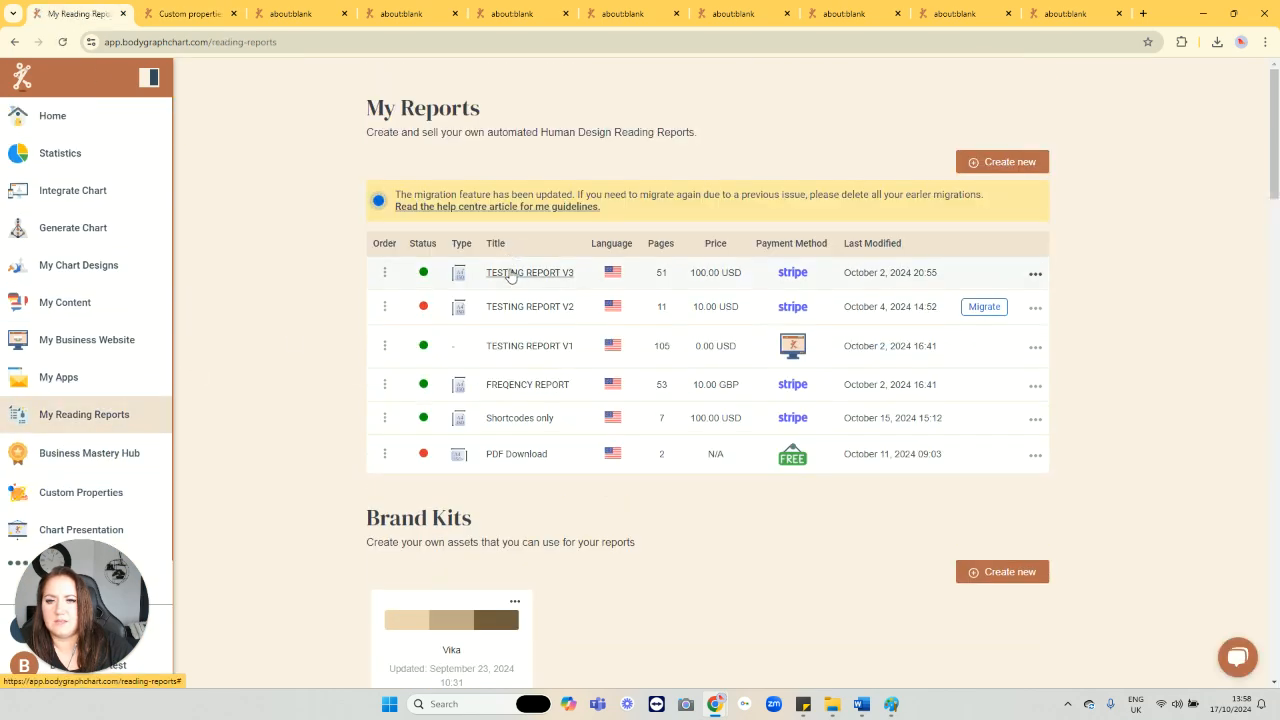
pyautogui.click(494, 416)
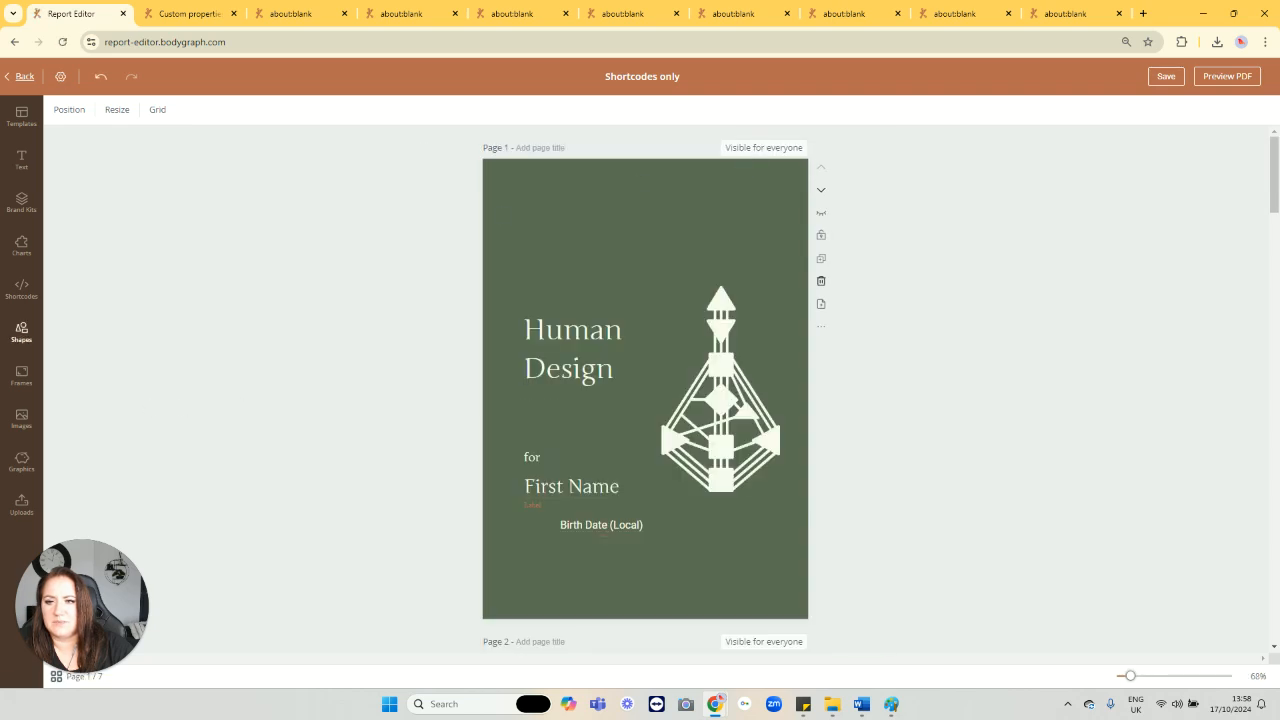
pyautogui.click(21, 288)
pyautogui.scroll(-5, 175, 425)
pyautogui.scroll(-6, 185, 460)
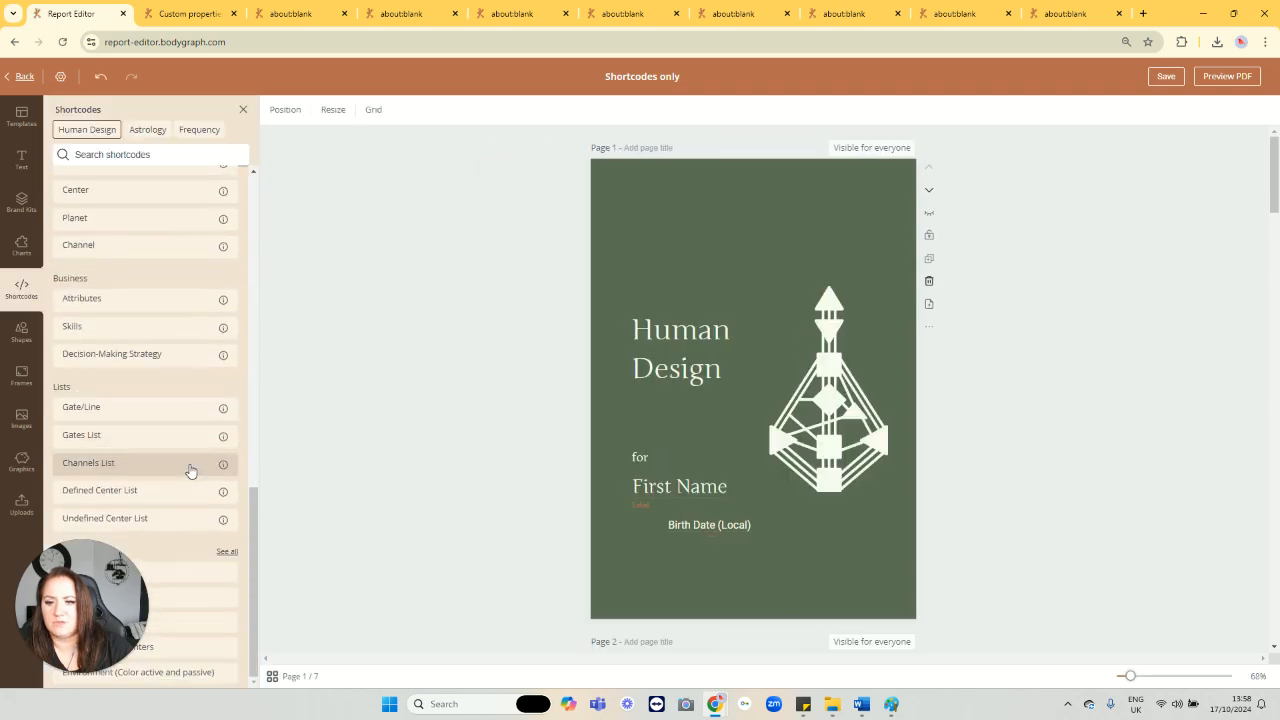
pyautogui.click(228, 553)
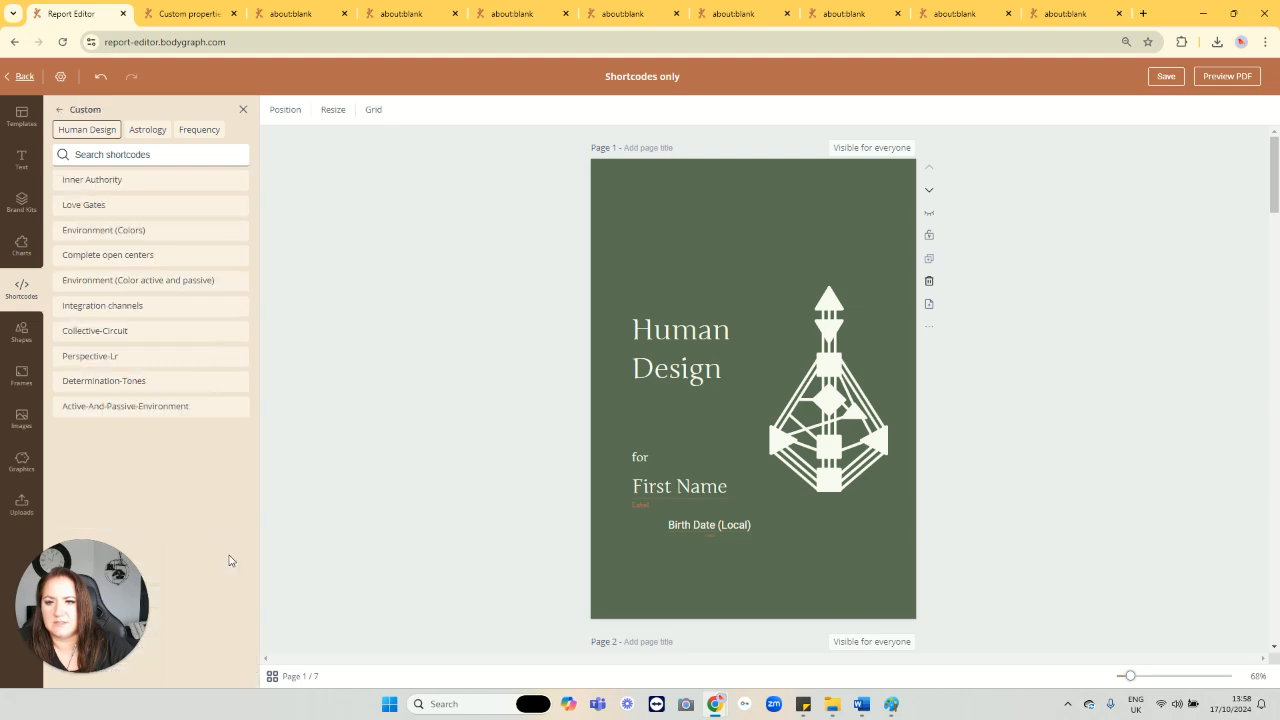
pyautogui.click(60, 110)
# Step: Review the Human Design shortcode groups again, down to All in One Page, Business and Lists
pyautogui.scroll(-4, 205, 422)
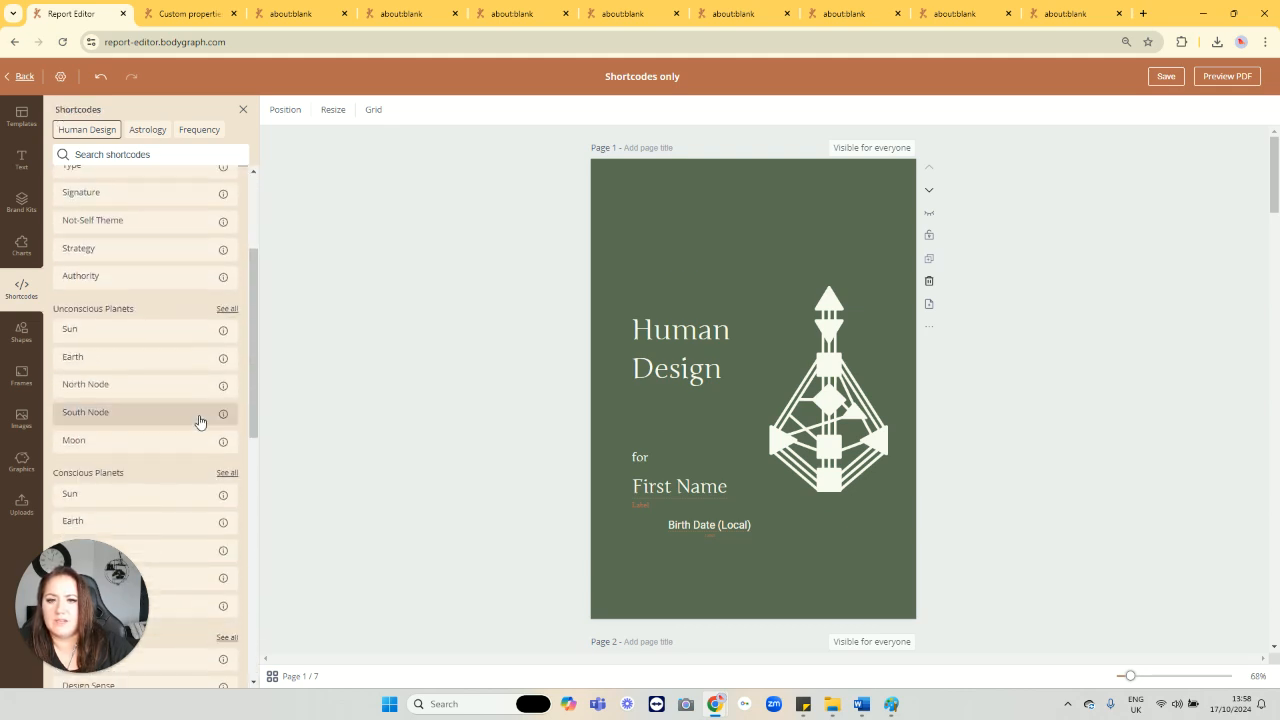
pyautogui.scroll(-2, 199, 421)
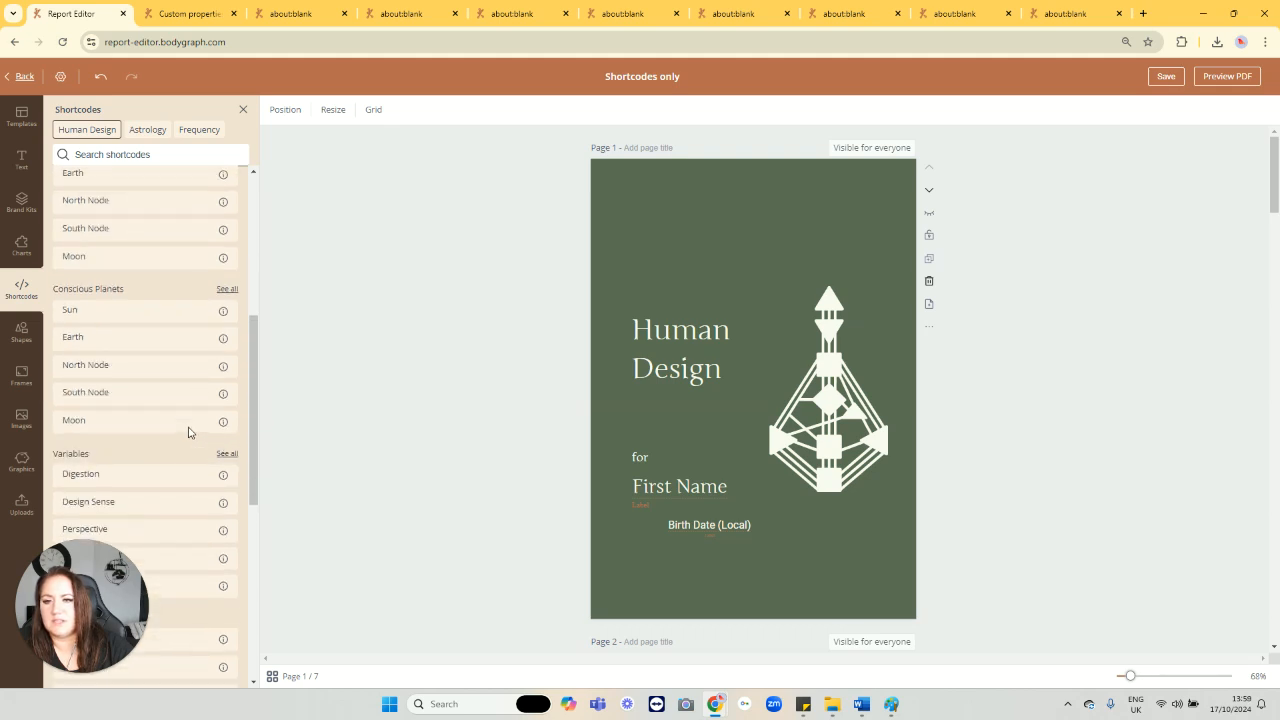
pyautogui.scroll(4, 188, 432)
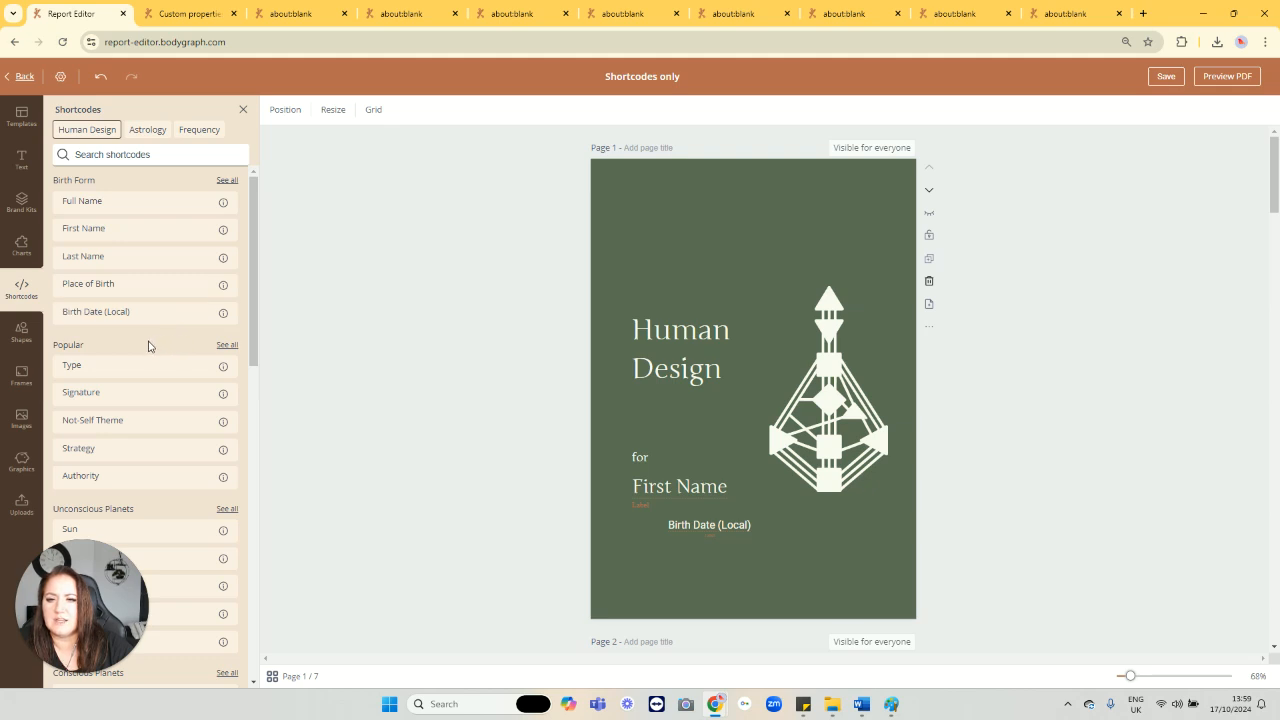
pyautogui.scroll(-5, 140, 342)
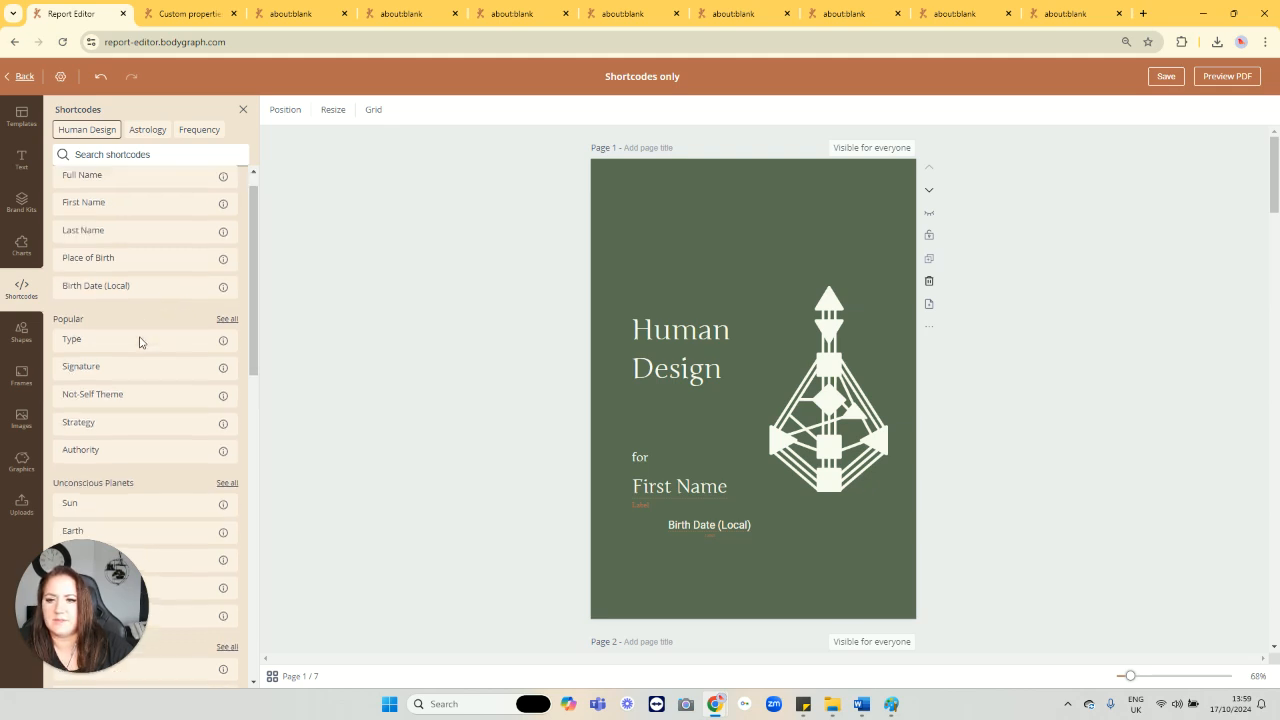
pyautogui.scroll(-2, 140, 342)
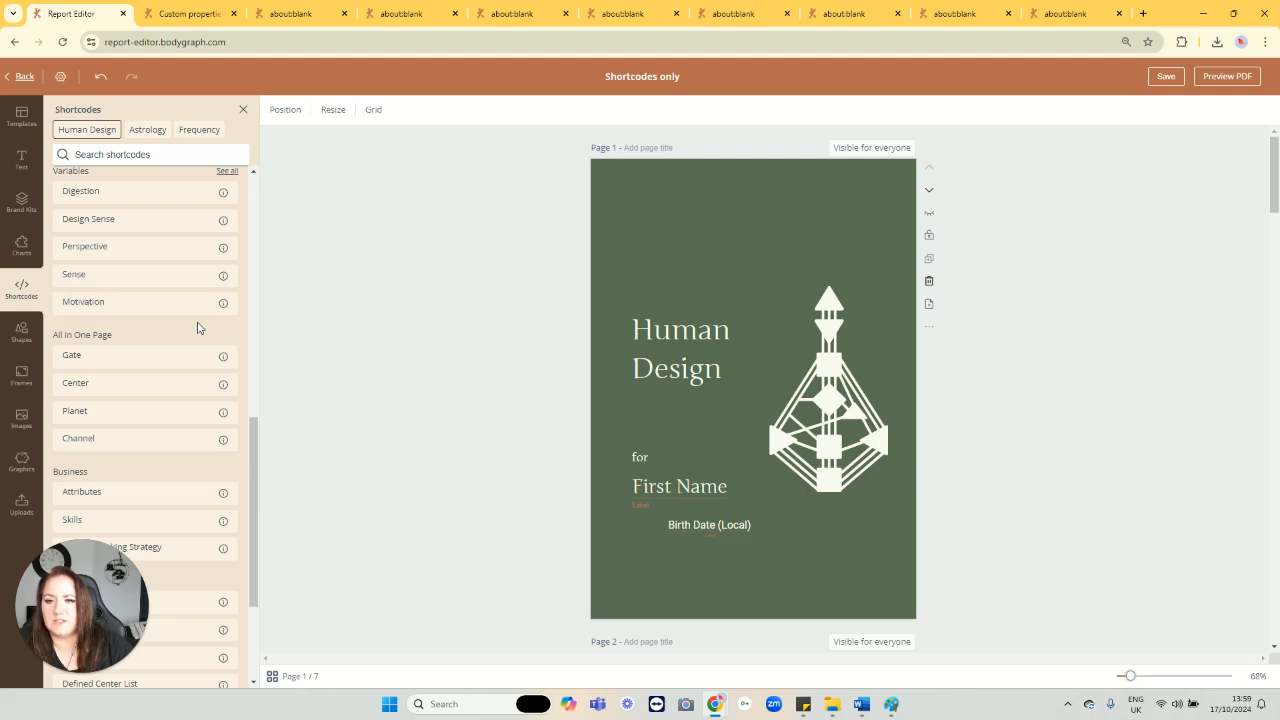
pyautogui.scroll(-1, 181, 327)
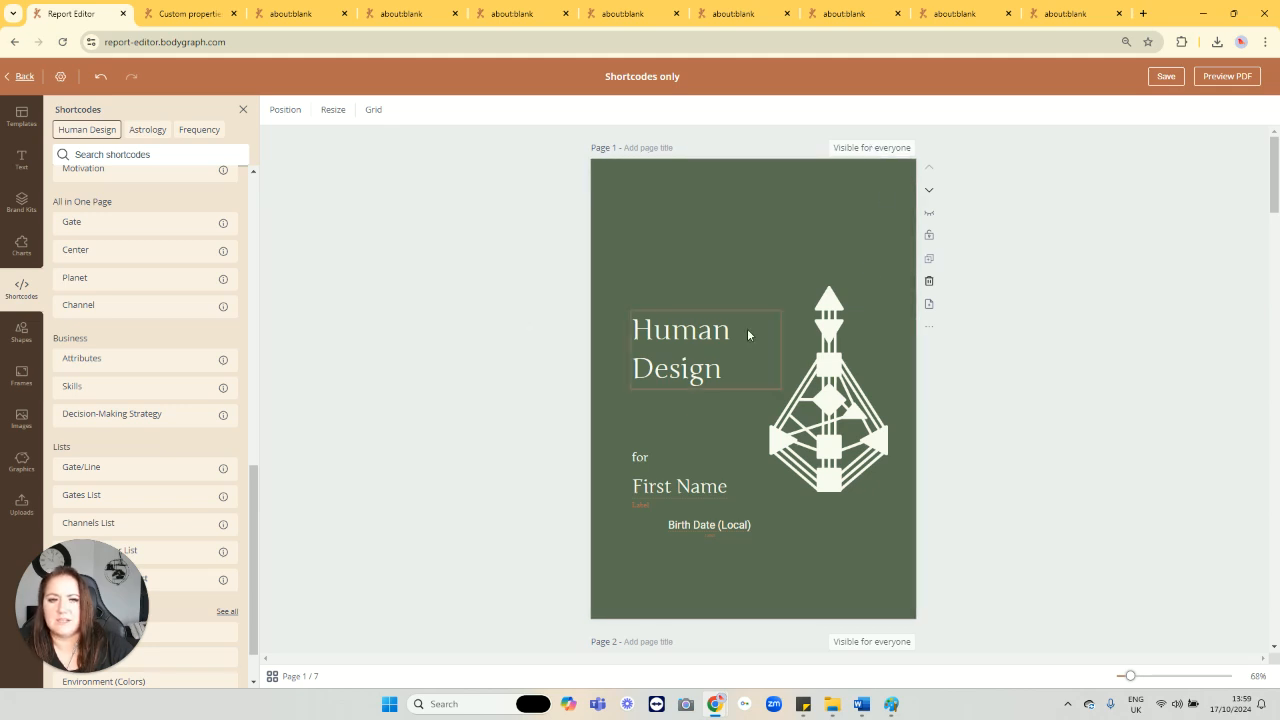
pyautogui.scroll(-1, 747, 332)
pyautogui.scroll(1, 730, 336)
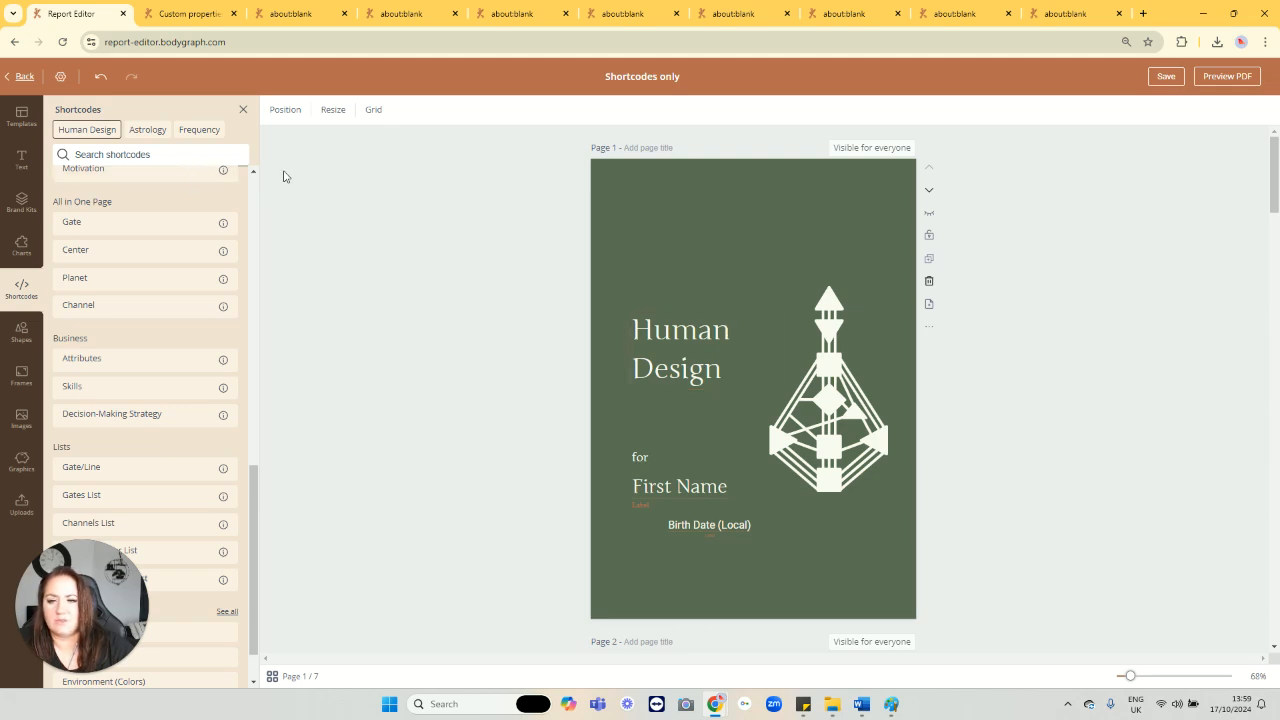
# Step: Switch to the Astrology shortcodes and look through the Birth Form, Planet - Zodiac Sign, All in One Page and Degree groups
pyautogui.click(150, 131)
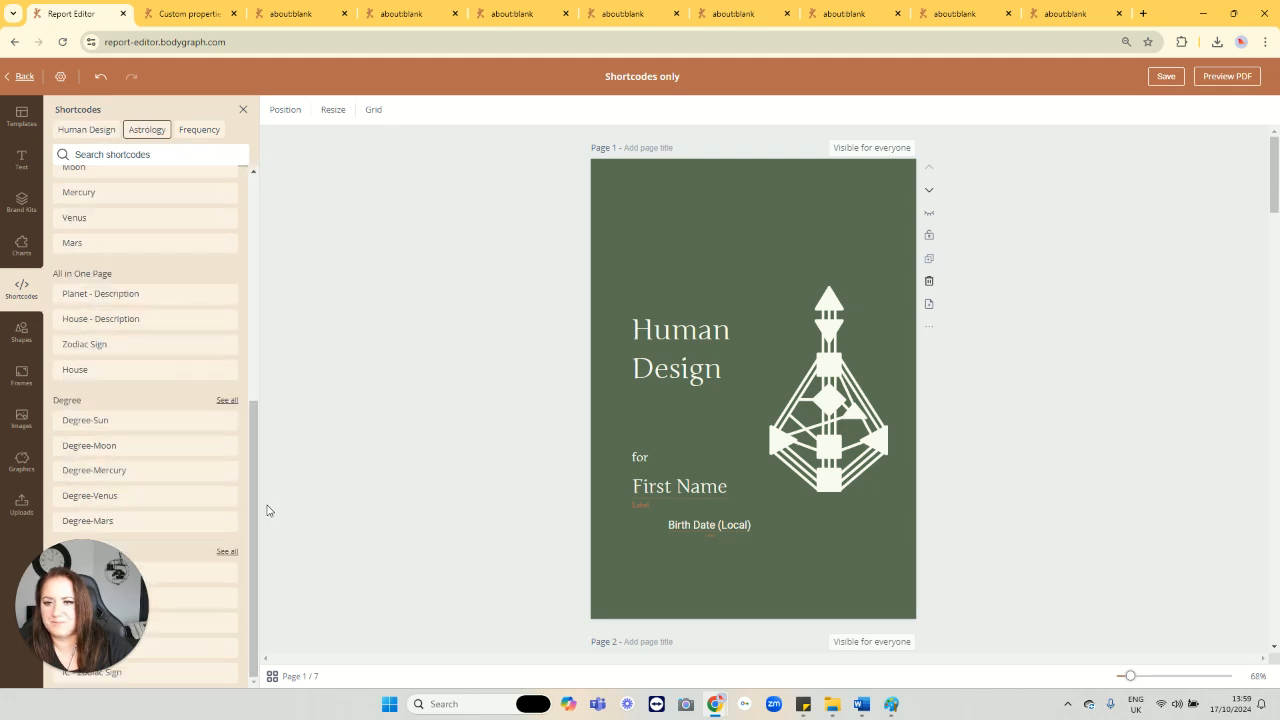
pyautogui.moveTo(256, 521); pyautogui.dragTo(230, 287)
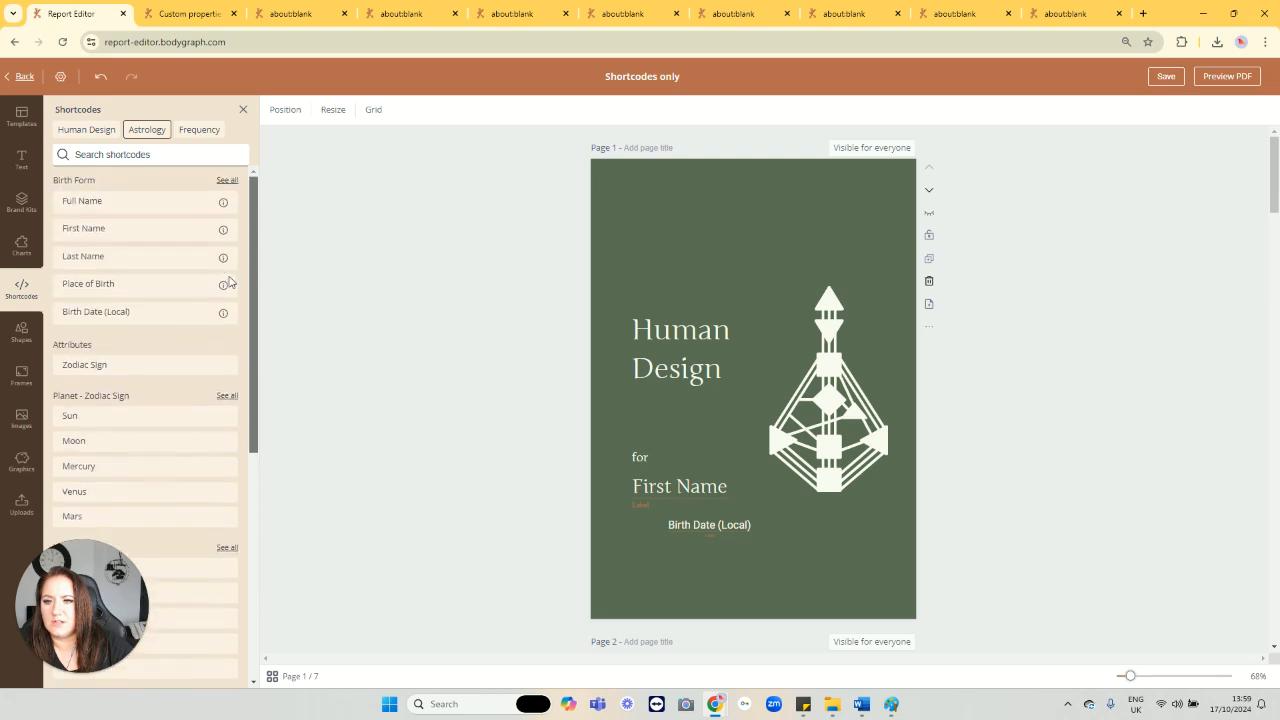
pyautogui.scroll(-5, 217, 429)
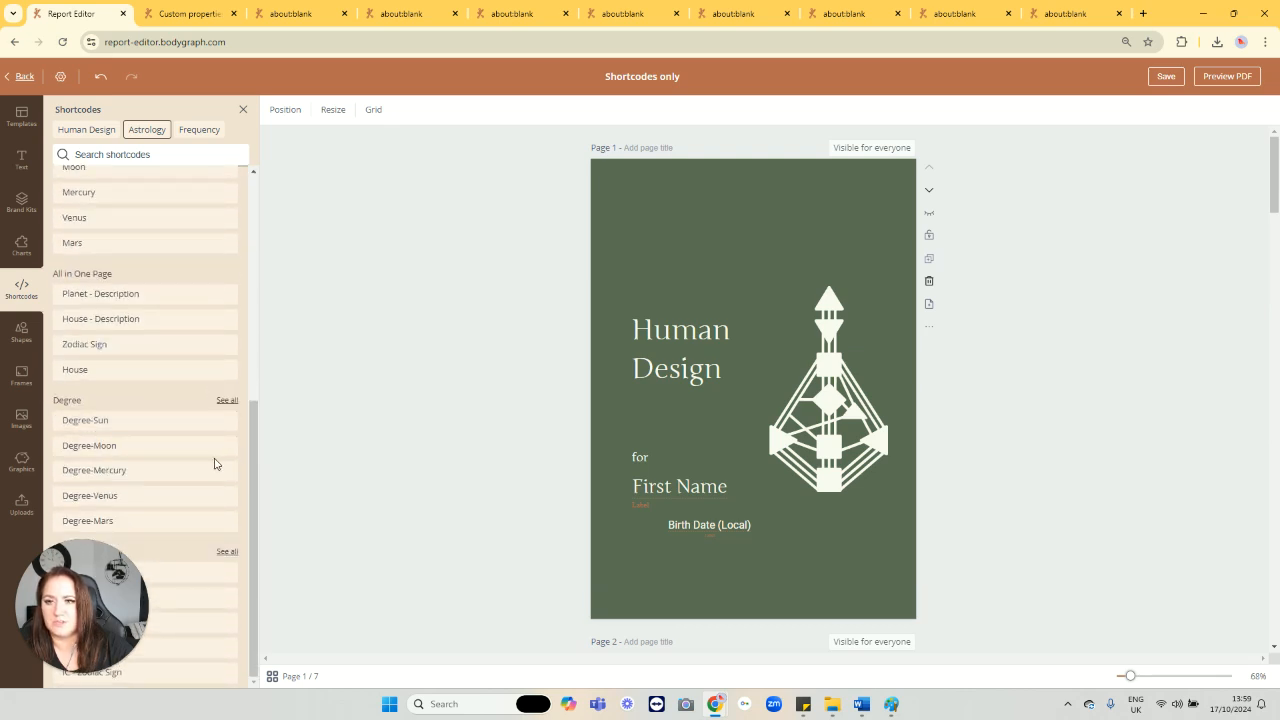
# Step: Switch to the Frequency shortcodes and look through the Mastery, Gift, Shadow, Lines and planet groups
pyautogui.scroll(2, 214, 463)
pyautogui.click(207, 138)
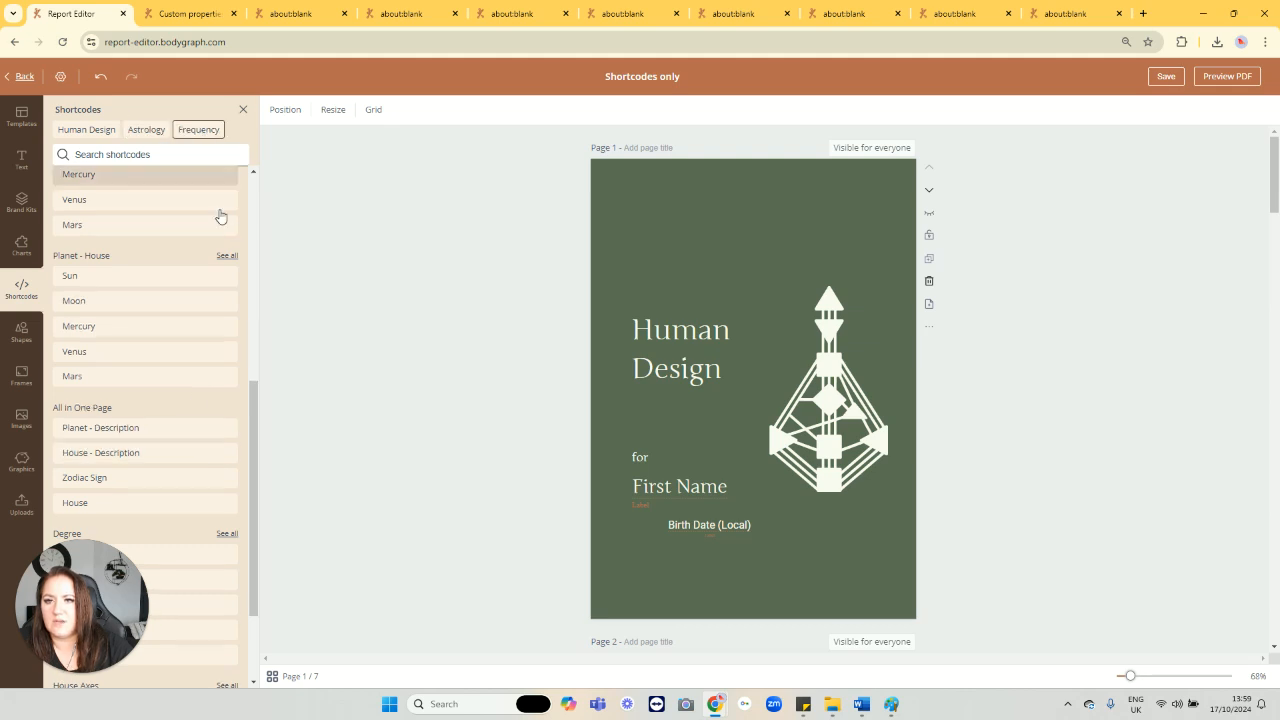
pyautogui.scroll(-3, 200, 350)
pyautogui.scroll(6, 195, 340)
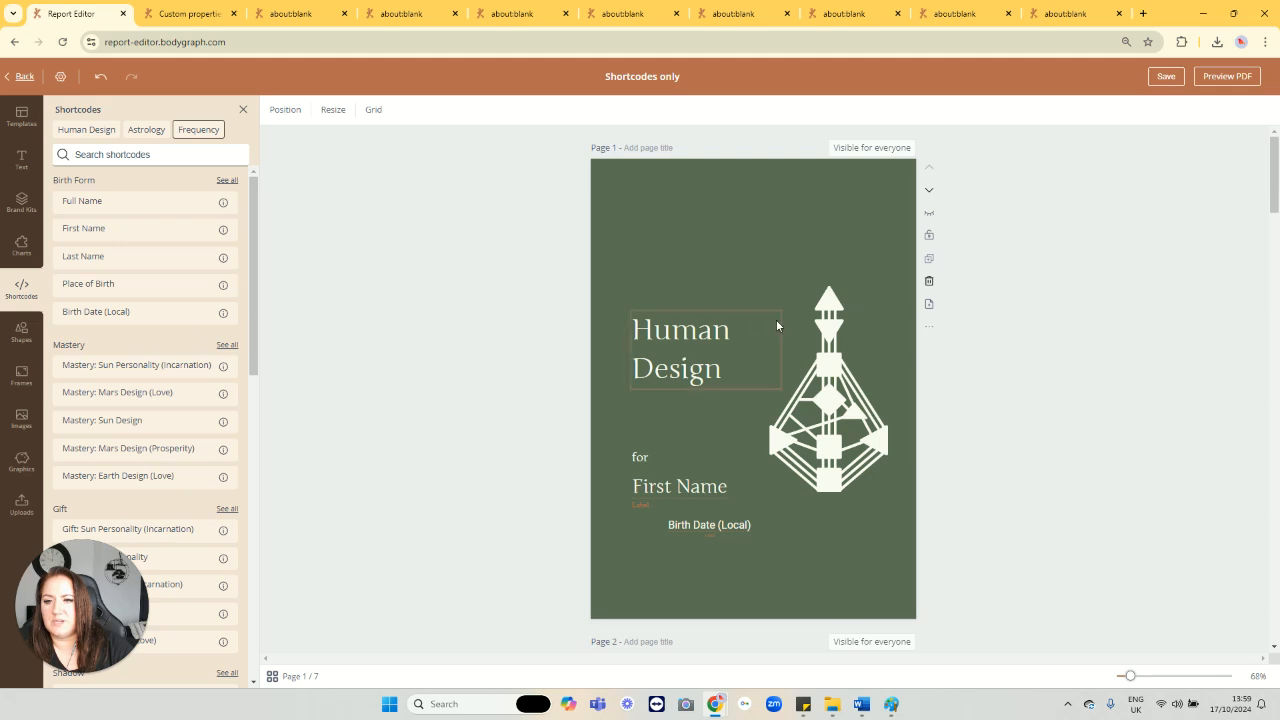
pyautogui.scroll(-2, 263, 428)
pyautogui.scroll(-7, 211, 420)
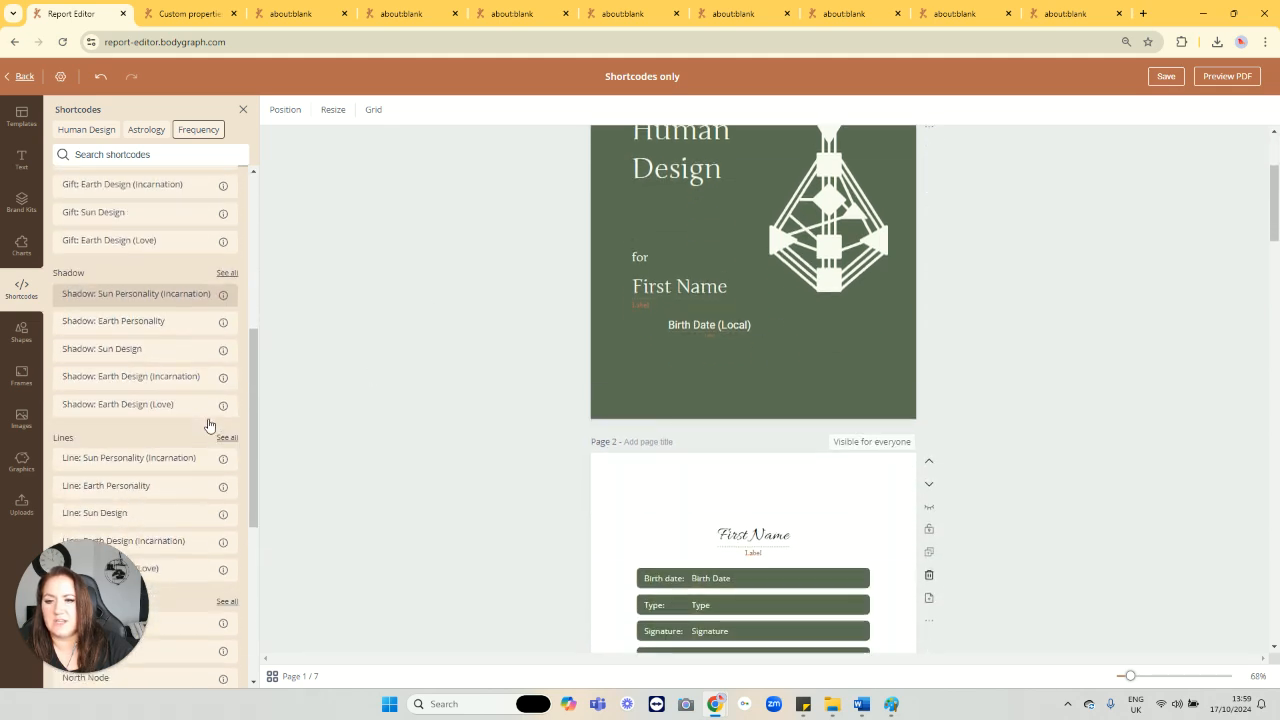
pyautogui.scroll(-3, 208, 424)
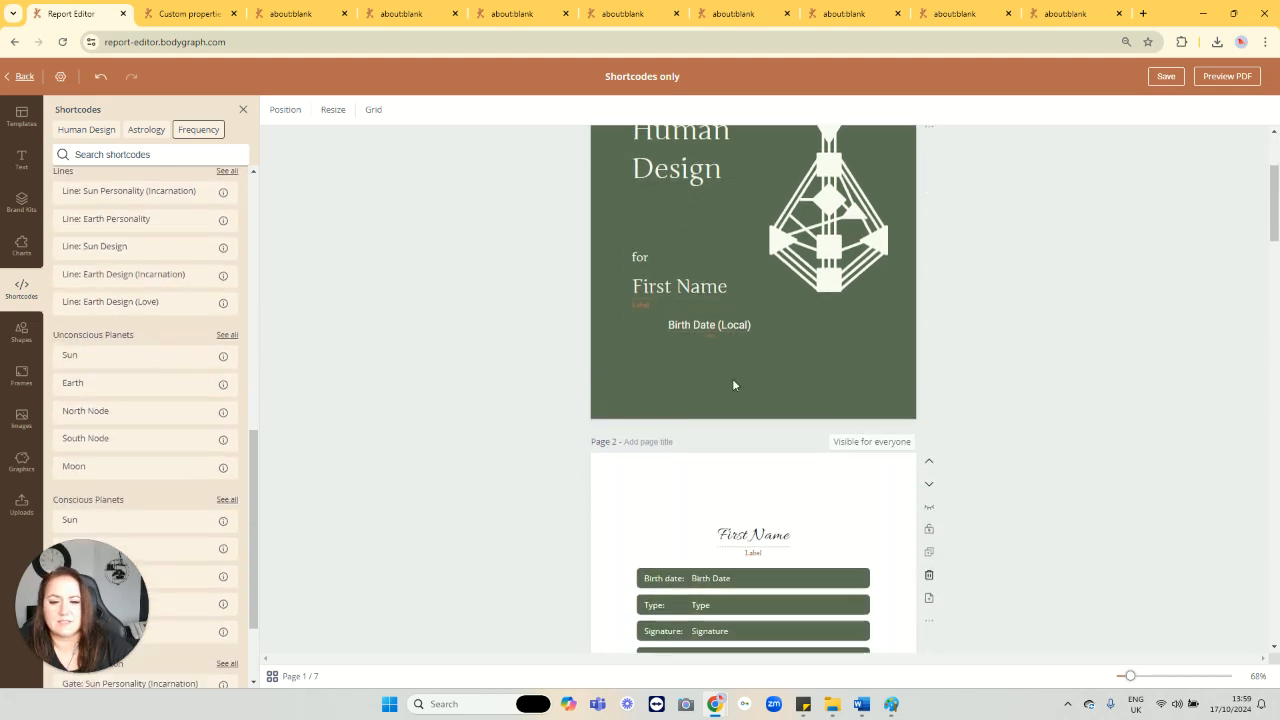
pyautogui.scroll(6, 190, 400)
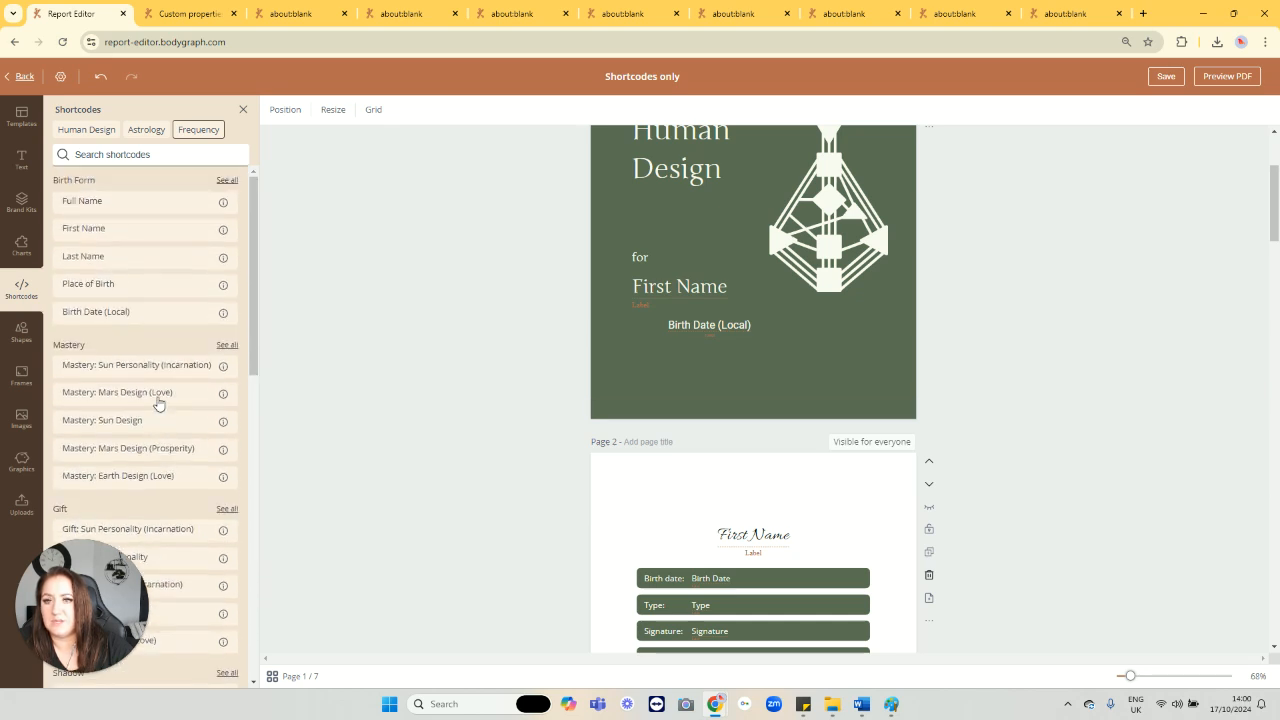
# Step: Return to the Human Design shortcodes and review the report pages down to the Gate shortcodes on page 4
pyautogui.click(141, 131)
pyautogui.click(92, 131)
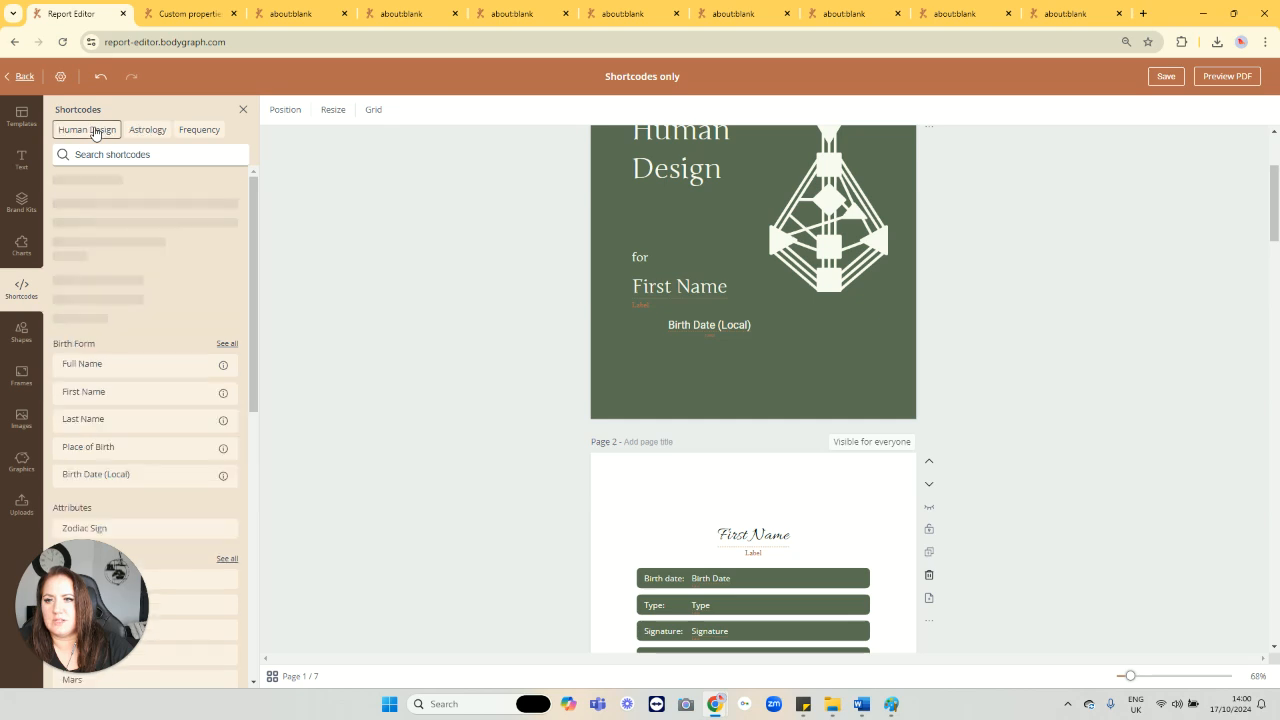
pyautogui.scroll(-8, 781, 436)
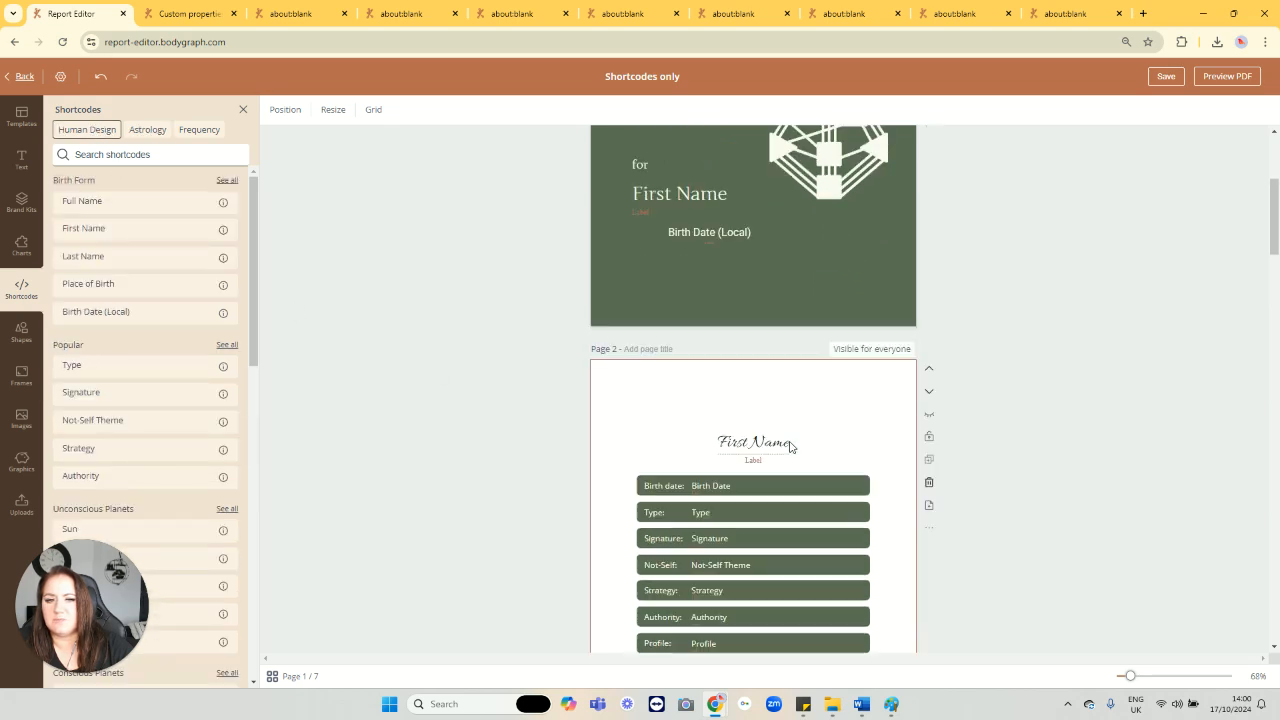
pyautogui.scroll(2, 829, 426)
pyautogui.scroll(-2, 907, 426)
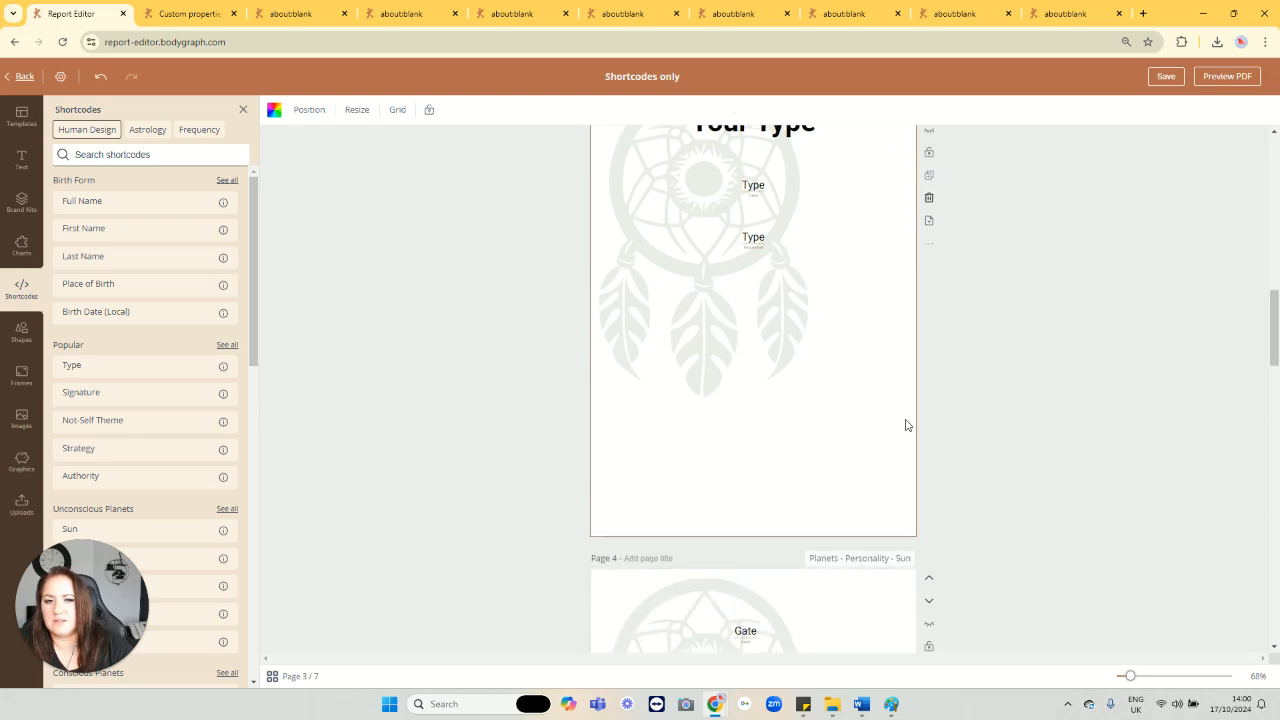
pyautogui.scroll(-1, 908, 420)
pyautogui.scroll(-3, 889, 411)
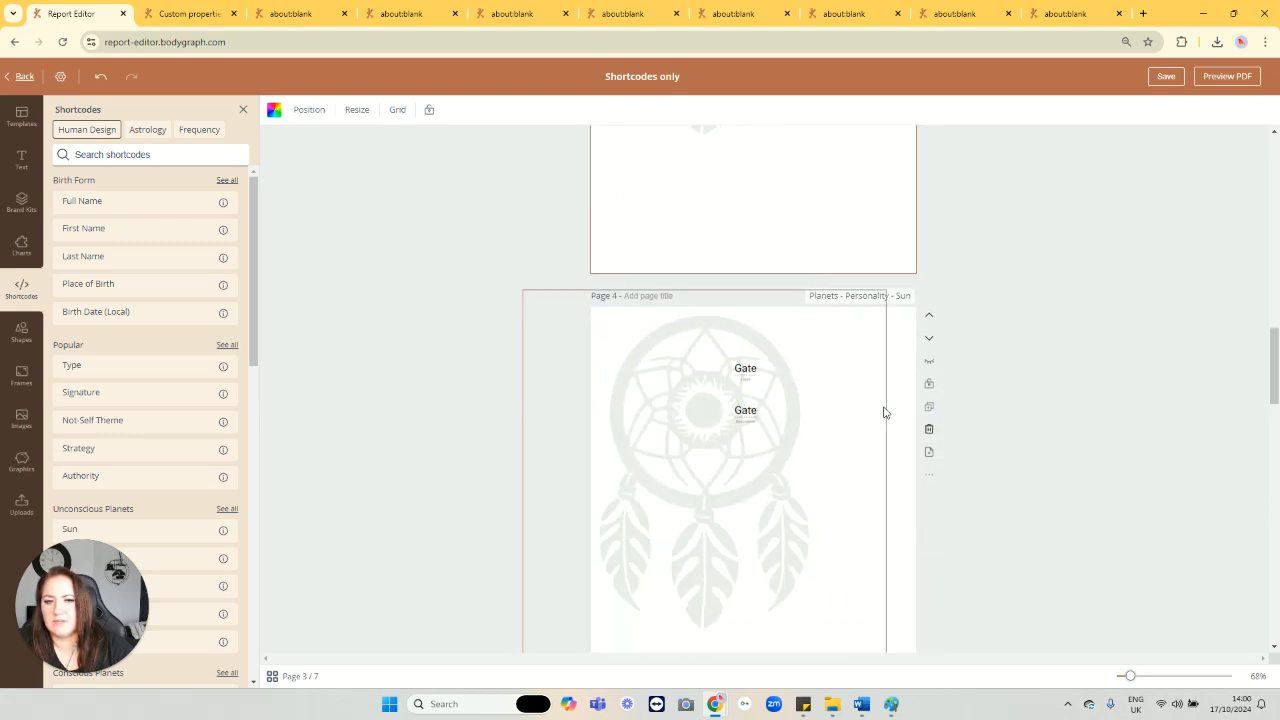
pyautogui.scroll(-2, 866, 400)
pyautogui.scroll(2, 860, 403)
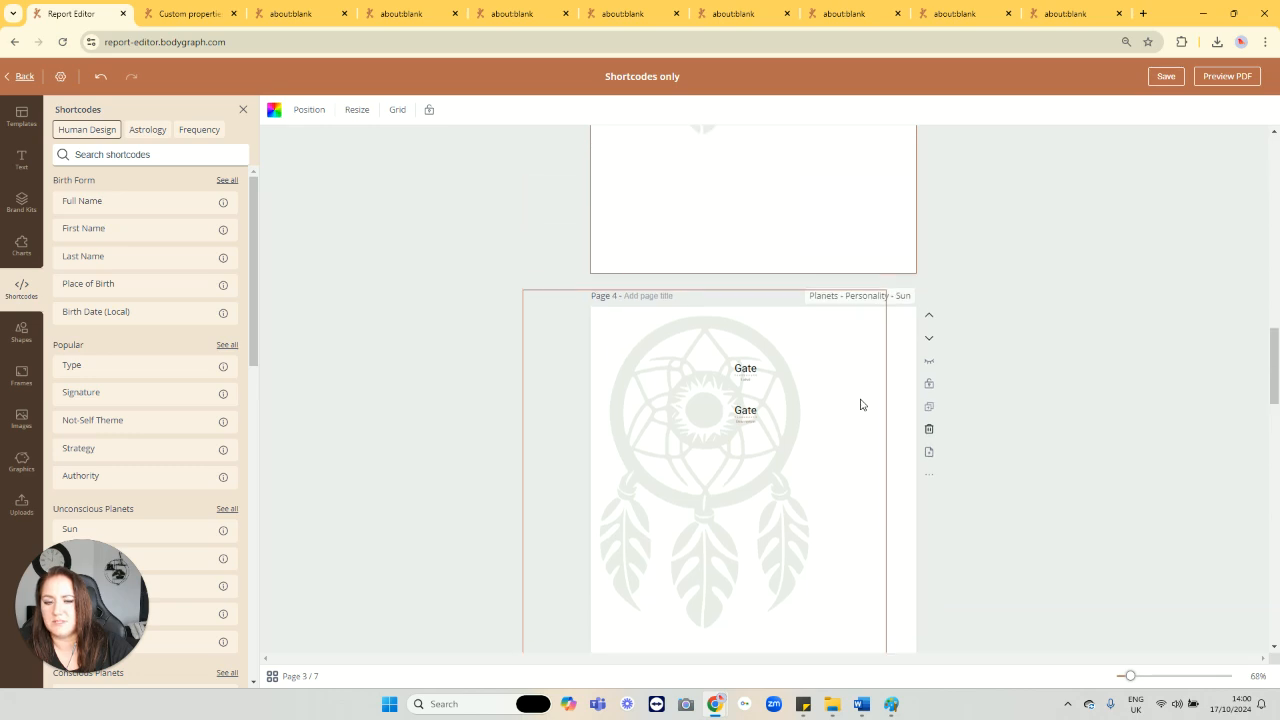